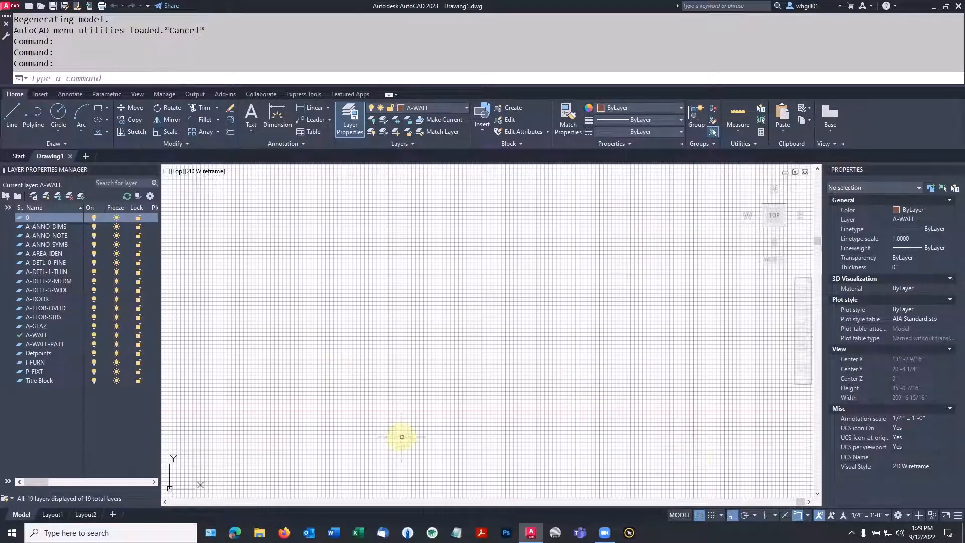
Toggle the drawing grid display off and on several times, leaving it on.
left_click(699, 516)
left_click(698, 516)
left_click(698, 516)
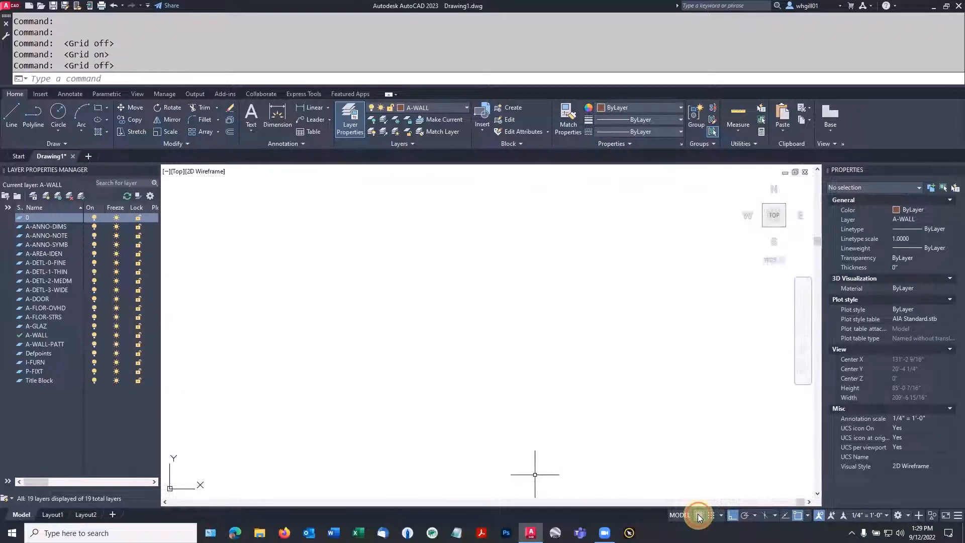
left_click(698, 517)
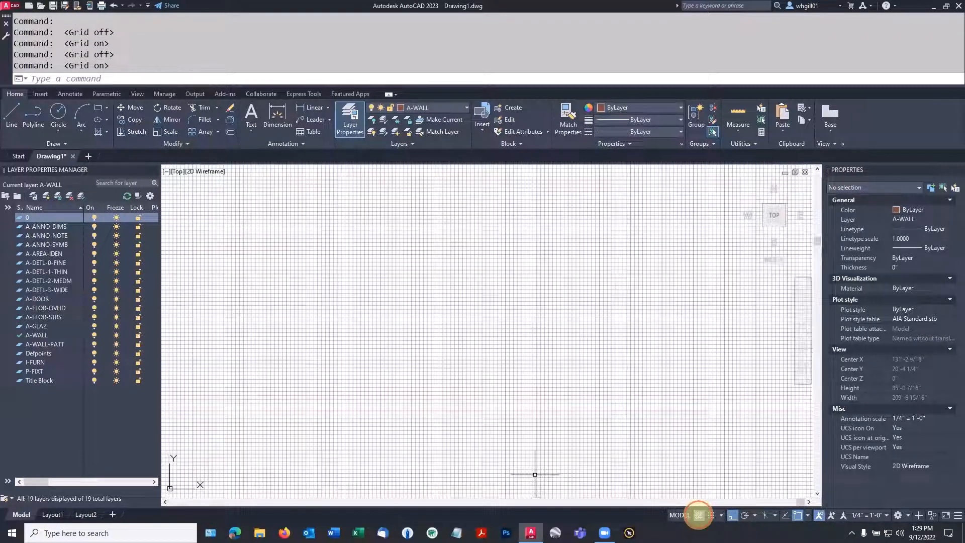
left_click(699, 516)
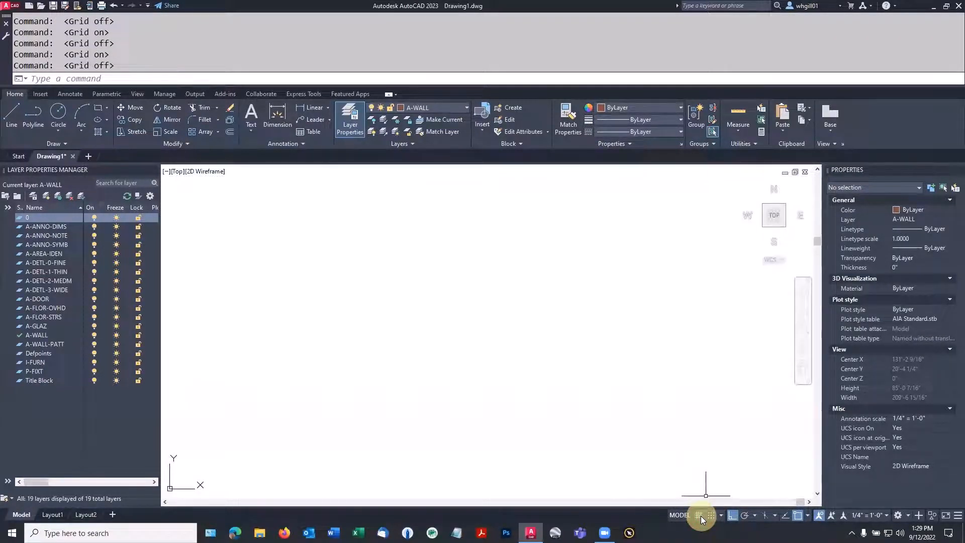
left_click(699, 515)
Display the grid as dots in 2D model space through the grid settings and apply the change.
scroll(549, 390, "up", 10)
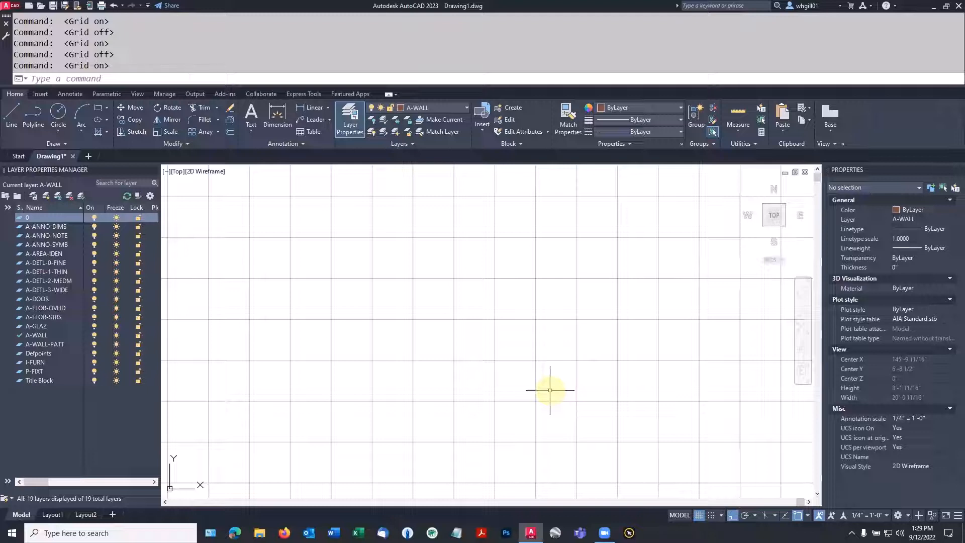
right_click(699, 514)
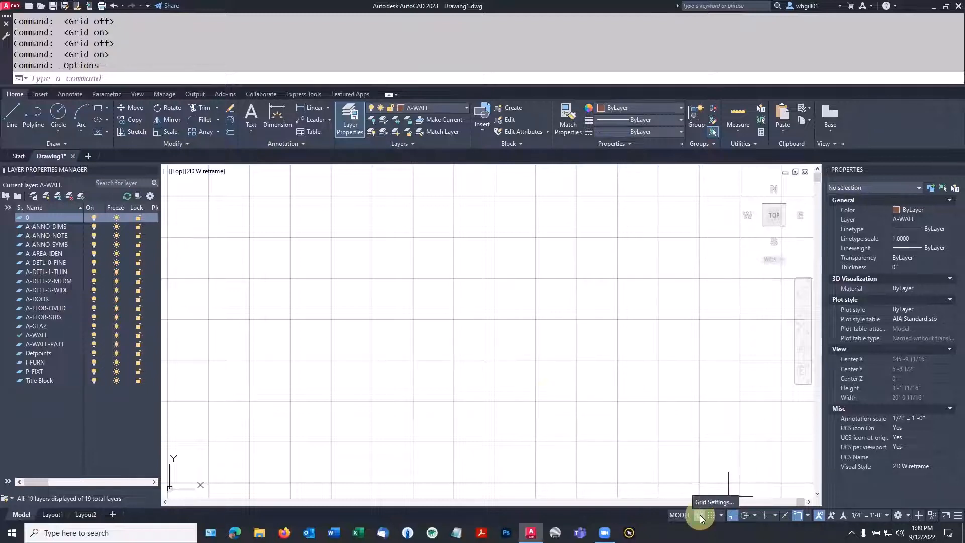
left_click(707, 501)
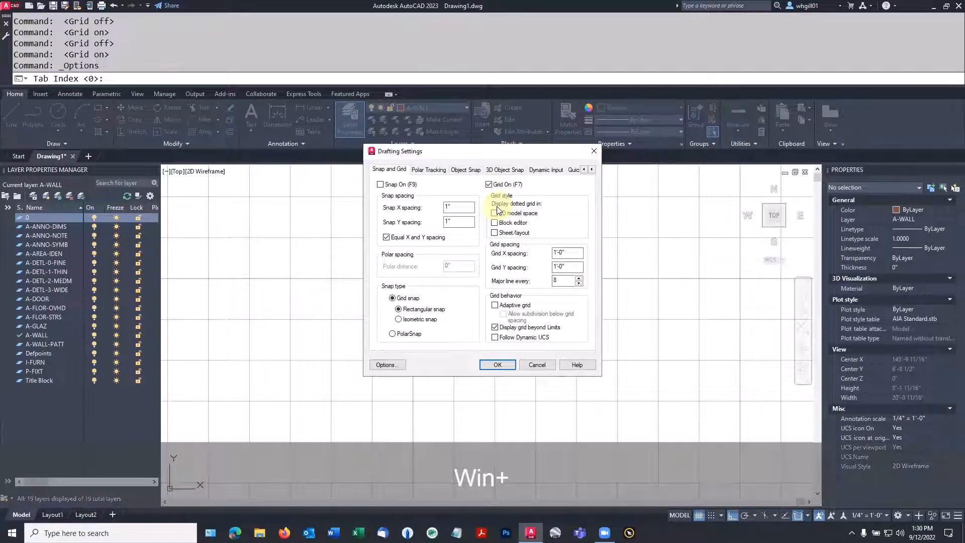
key("super+equal")
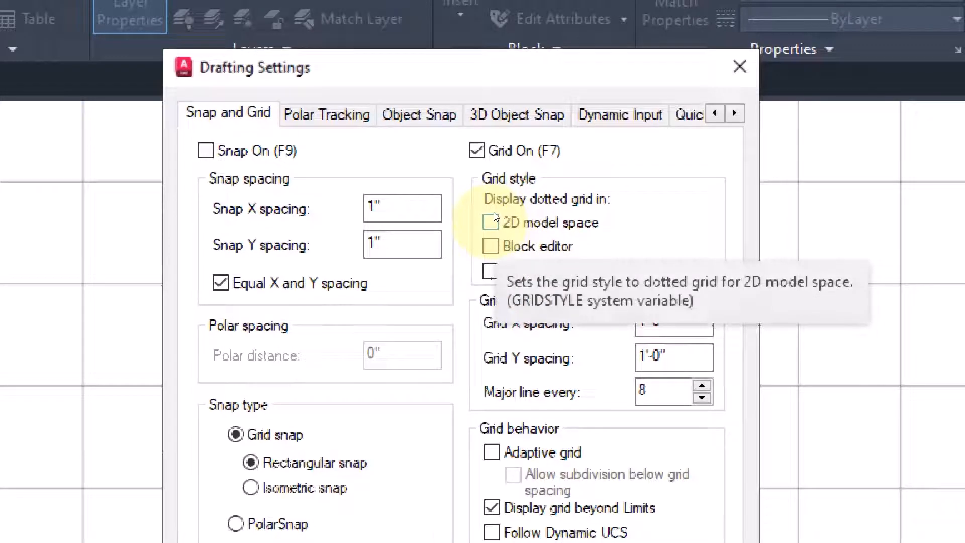
left_click(493, 219)
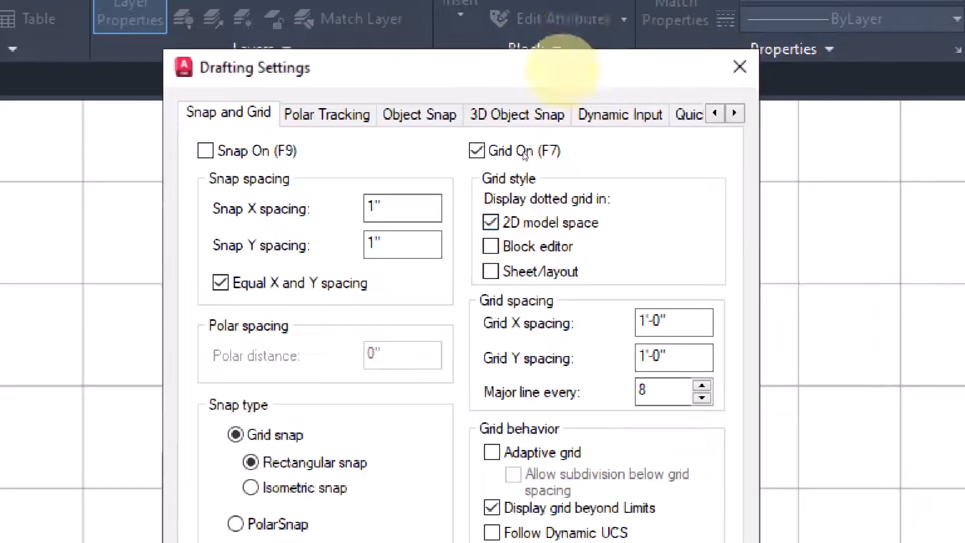
key("super+Escape")
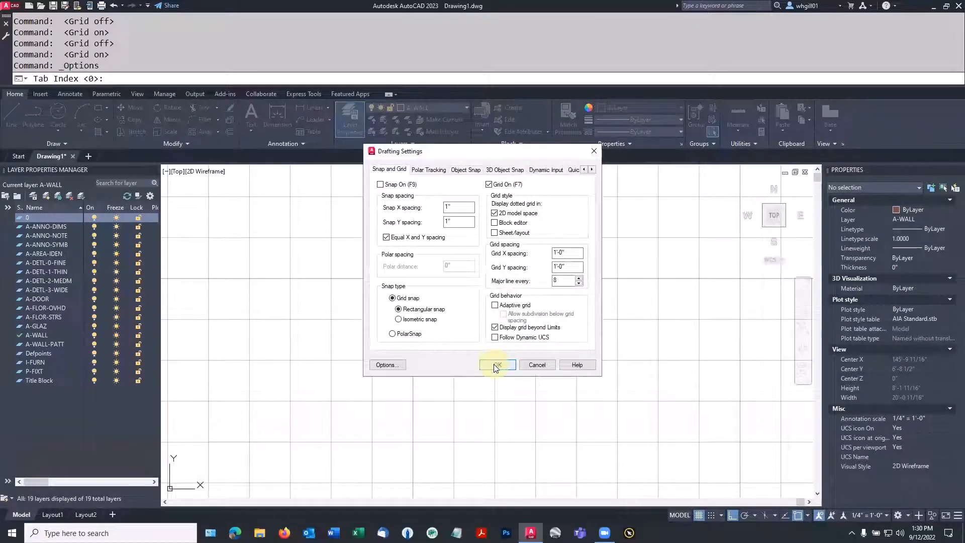
left_click(495, 365)
key("super+equal")
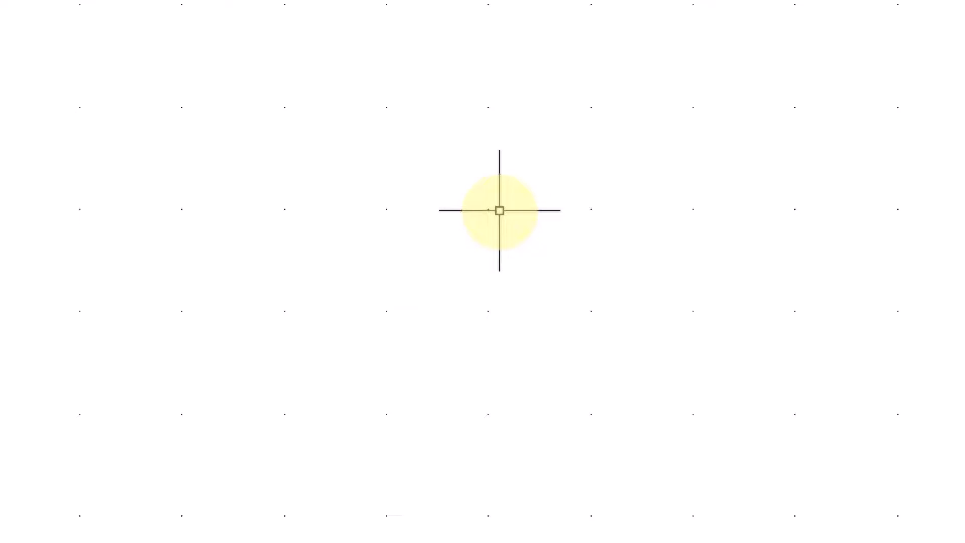
key("super+Escape")
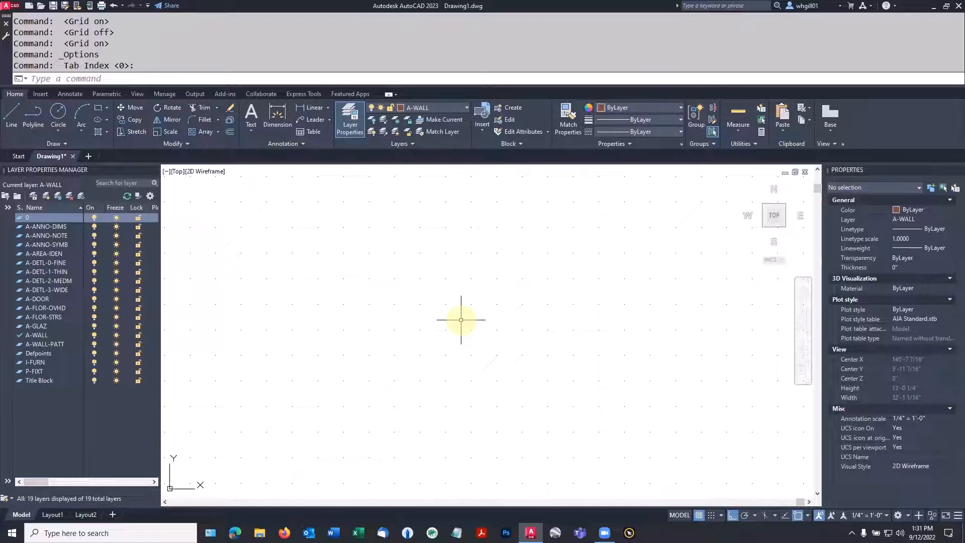
Toggle the grid off and on, and turn on snap in the drafting settings.
left_click(699, 513)
left_click(700, 513)
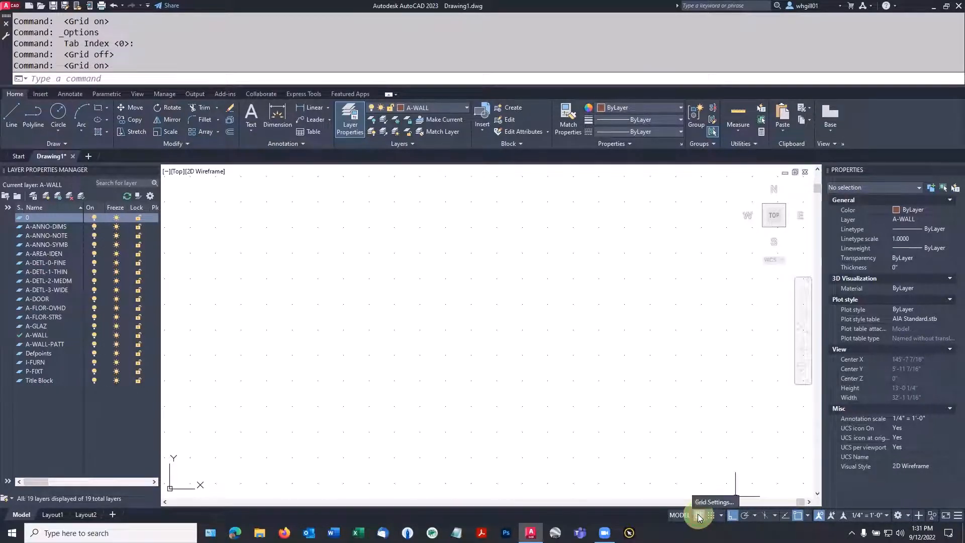
left_click(701, 499)
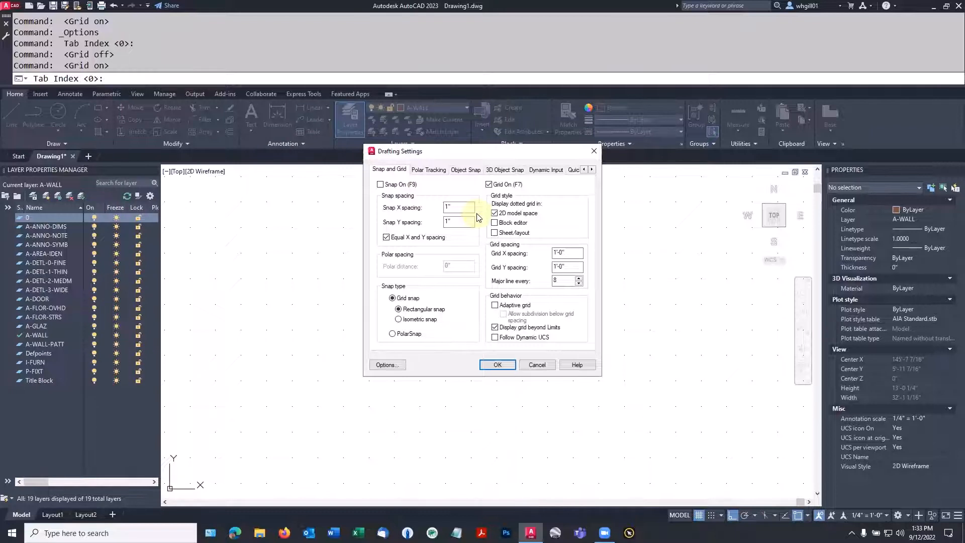
left_click(380, 185)
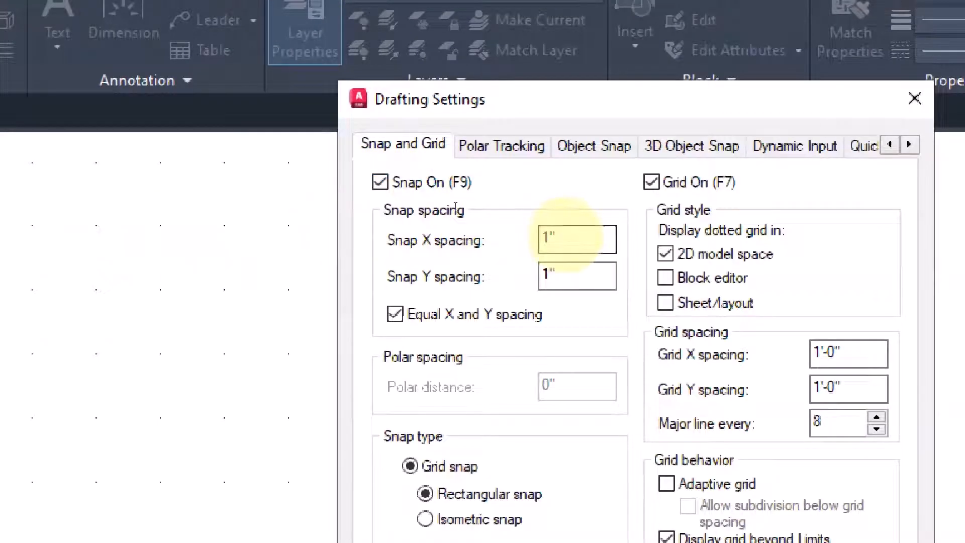
Set the snap X and Y spacing to 8", keeping equal X and Y spacing.
left_click(560, 236)
left_click_drag(561, 237, 537, 237)
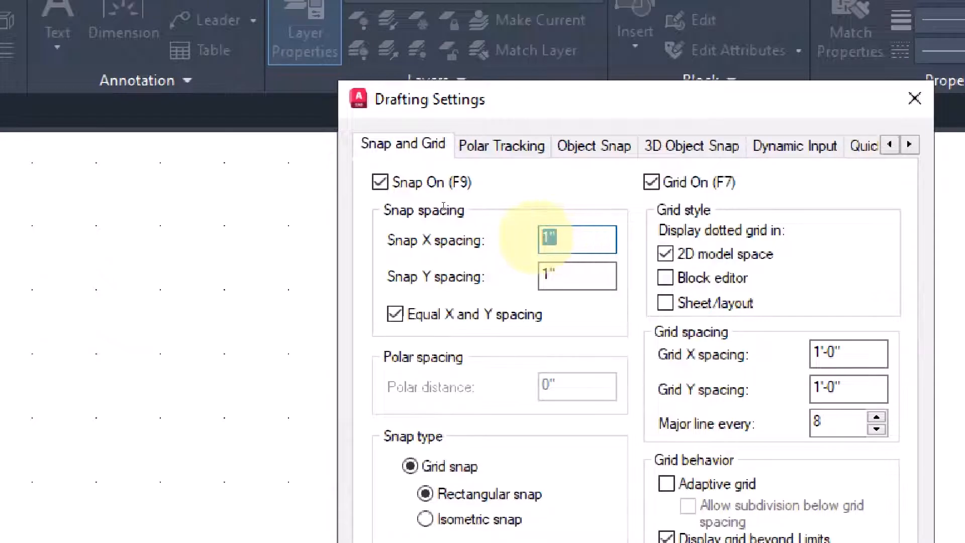
left_click(537, 238)
type("8")
left_click(552, 274)
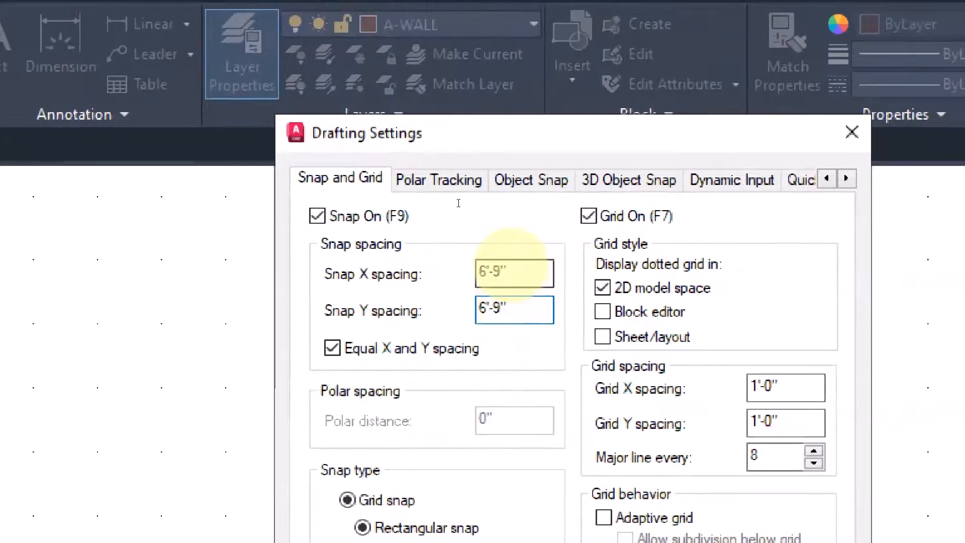
left_click(573, 238)
left_click_drag(511, 272, 474, 275)
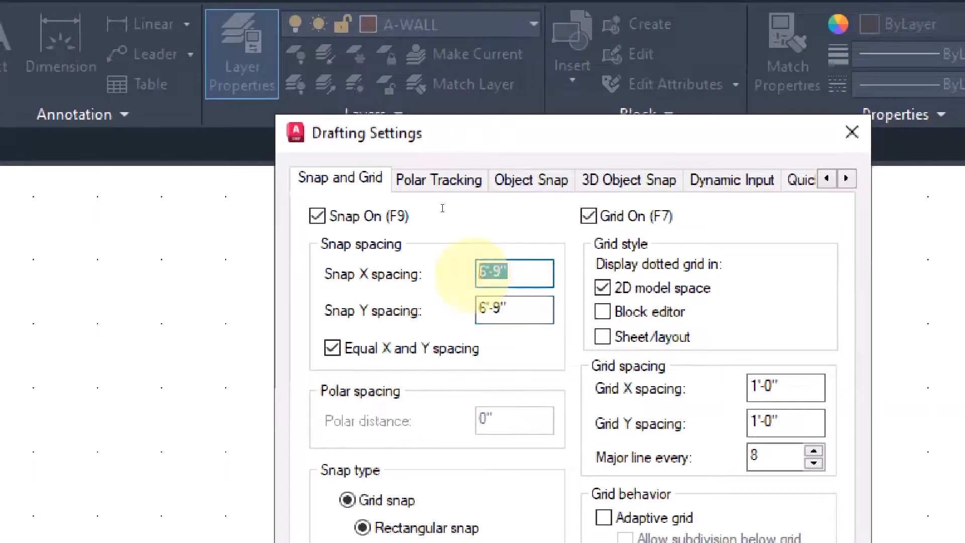
type("8\"")
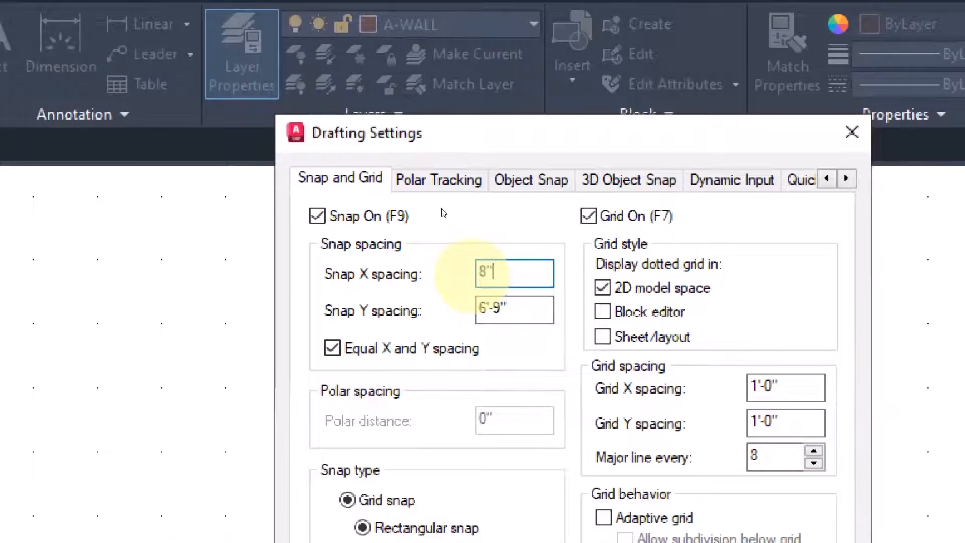
left_click(507, 309)
Try a separate snap Y spacing of 2'-0", and return to equal X and Y spacing with snap on.
left_click_drag(499, 308, 467, 309)
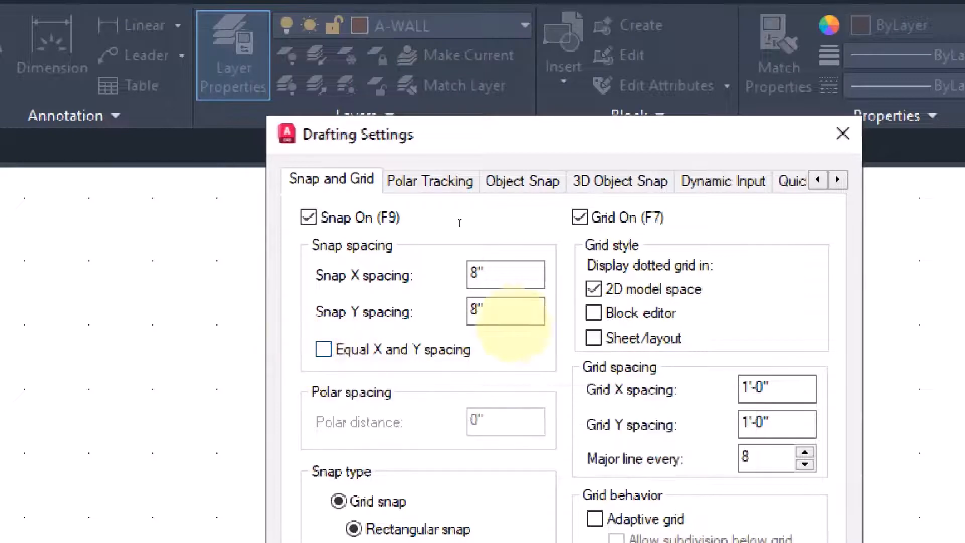
left_click_drag(494, 310, 467, 310)
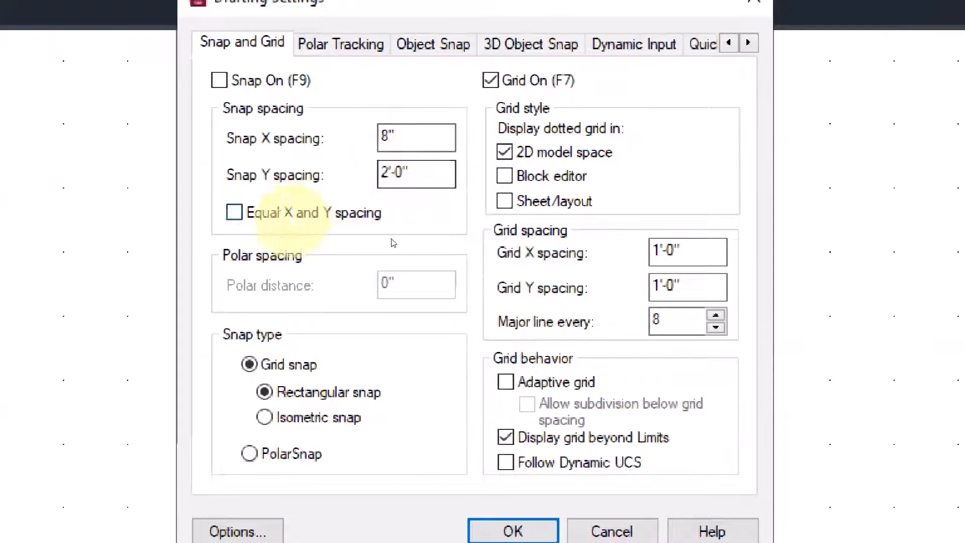
left_click(234, 212)
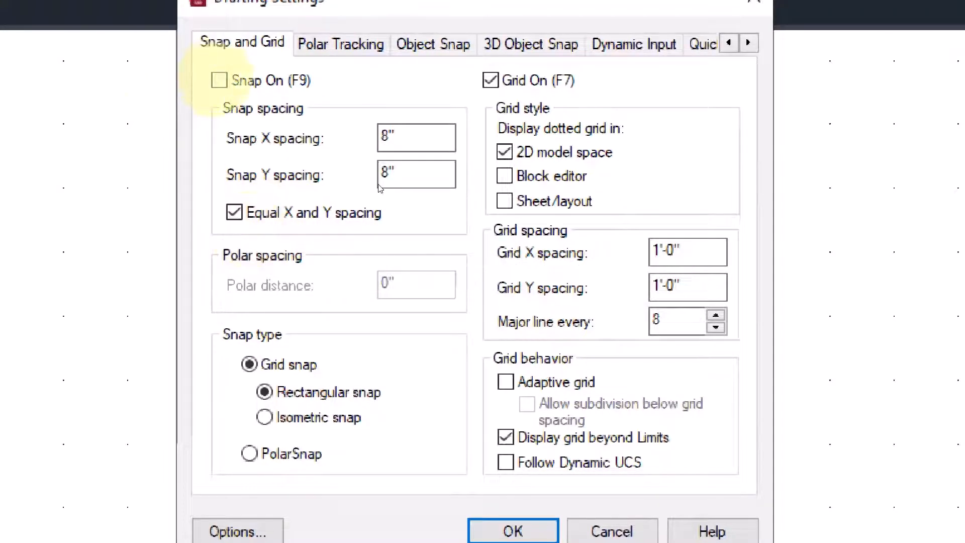
left_click(219, 80)
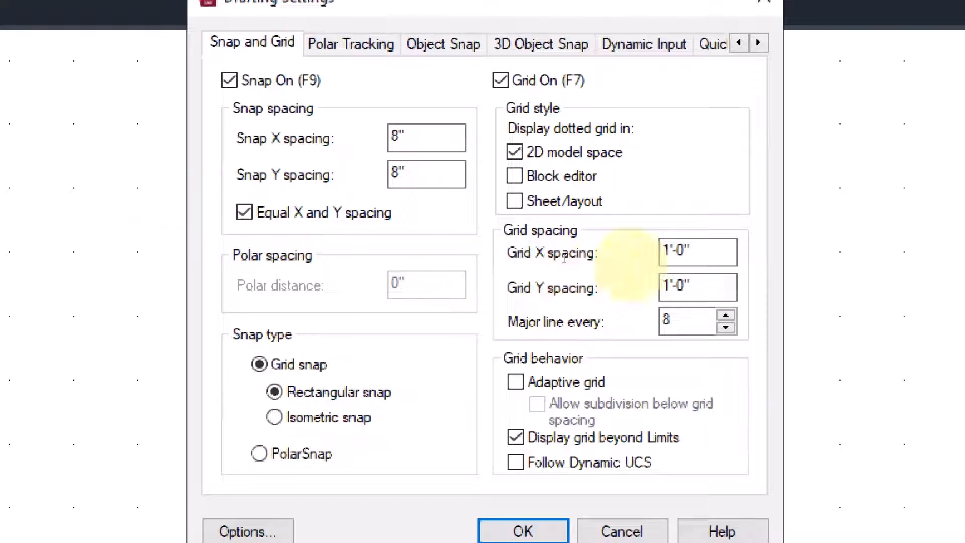
Set the grid X and Y spacing to 4'-0".
left_click(692, 249)
left_click_drag(693, 248, 657, 250)
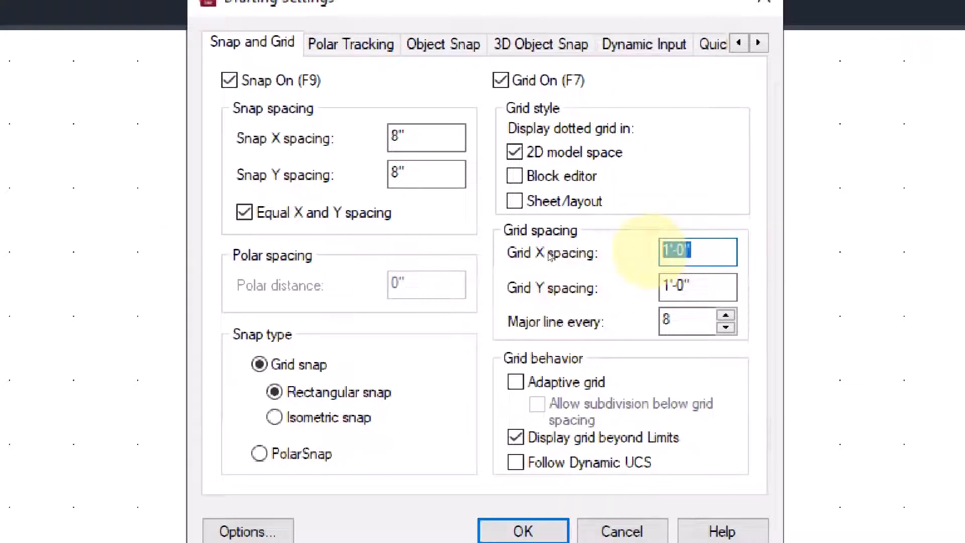
type("4")
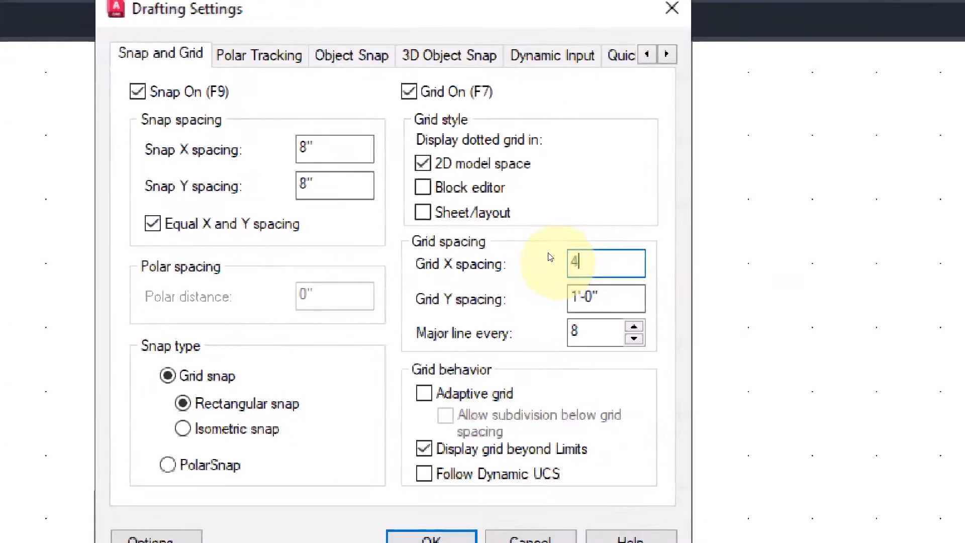
type("'")
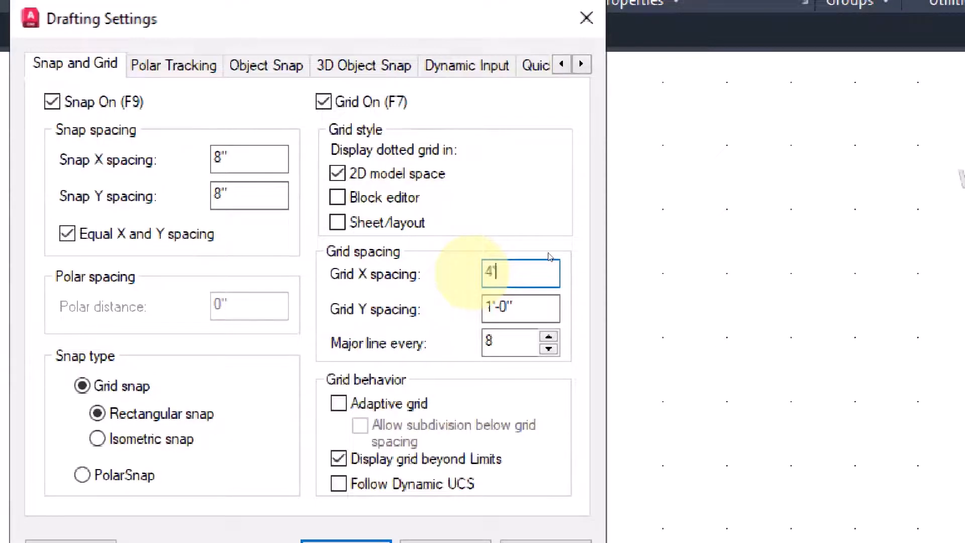
left_click(514, 309)
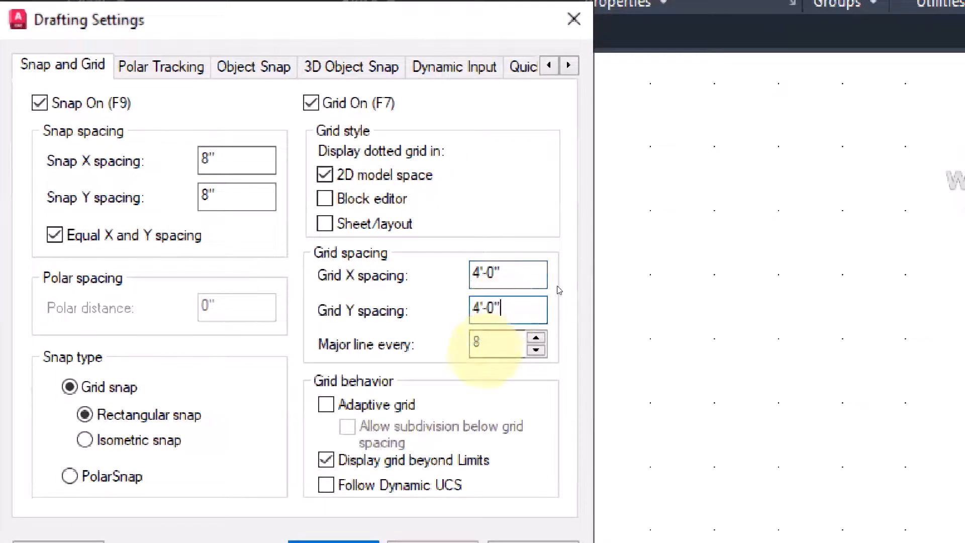
Set the grid X and Y spacing to 2'-0".
key("shift+Tab")
type("2")
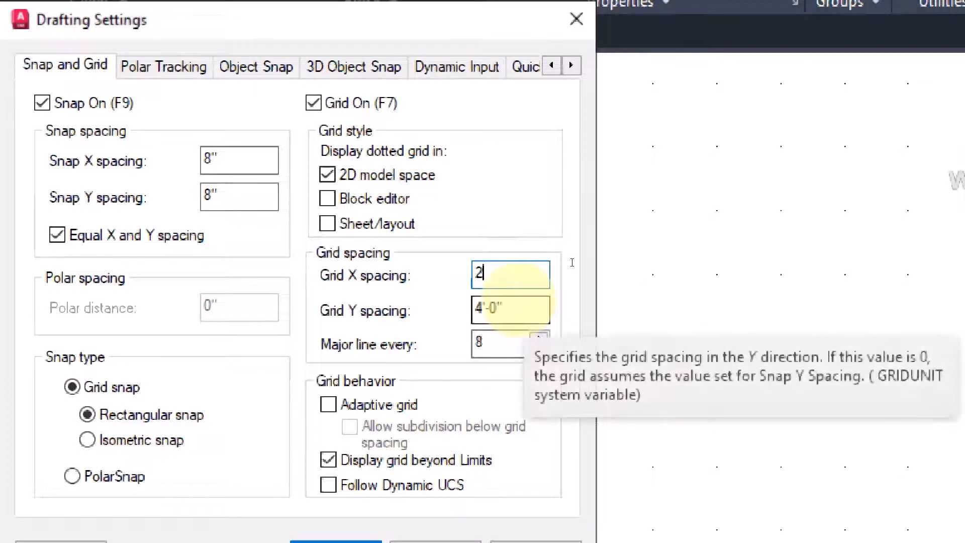
type("1")
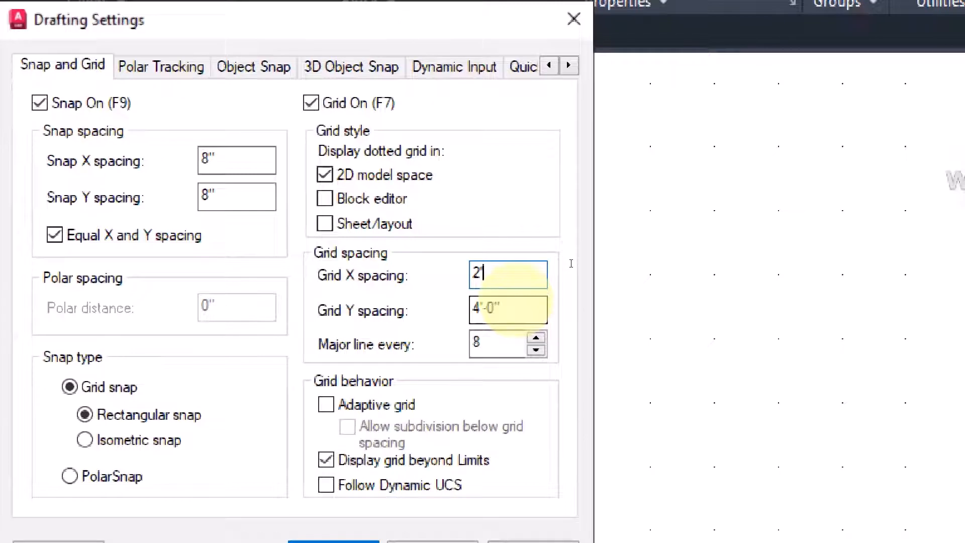
key("Tab")
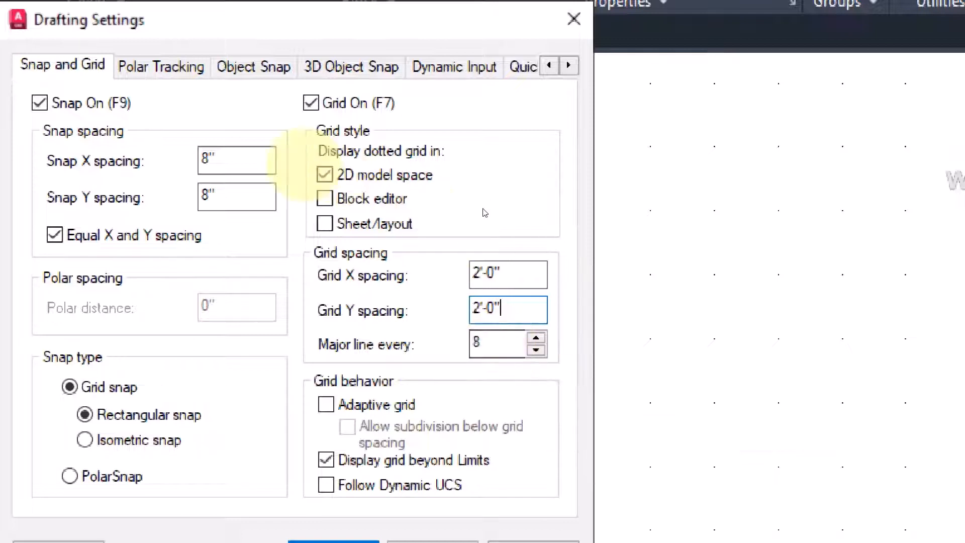
Turn off the dotted grid style for 2D model space and apply the drafting settings.
left_click(324, 174)
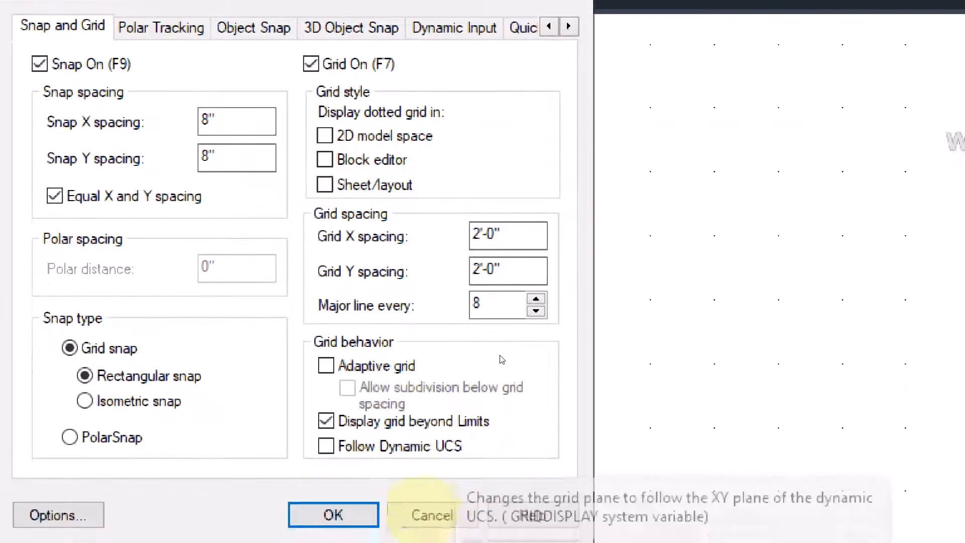
left_click(333, 504)
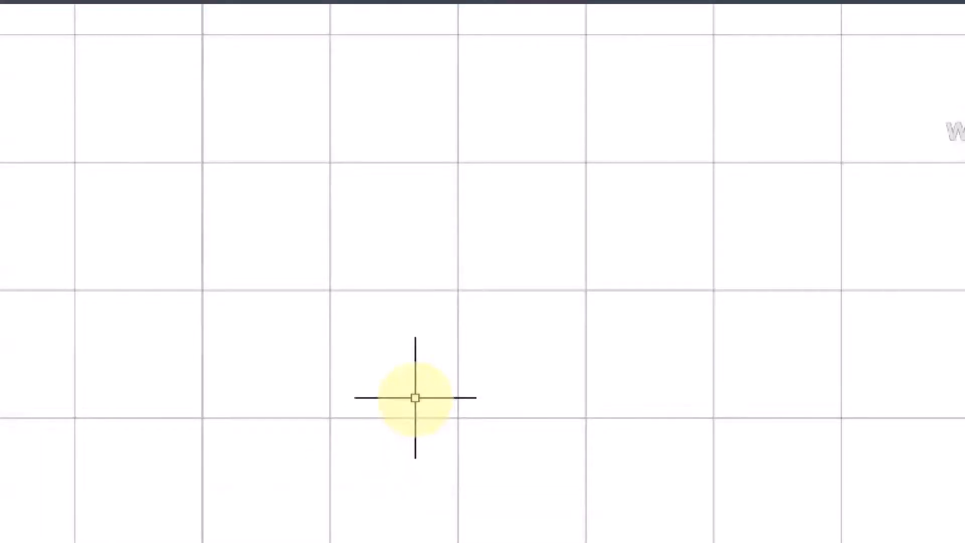
scroll(415, 397, "down", 3)
scroll(532, 379, "down", 1)
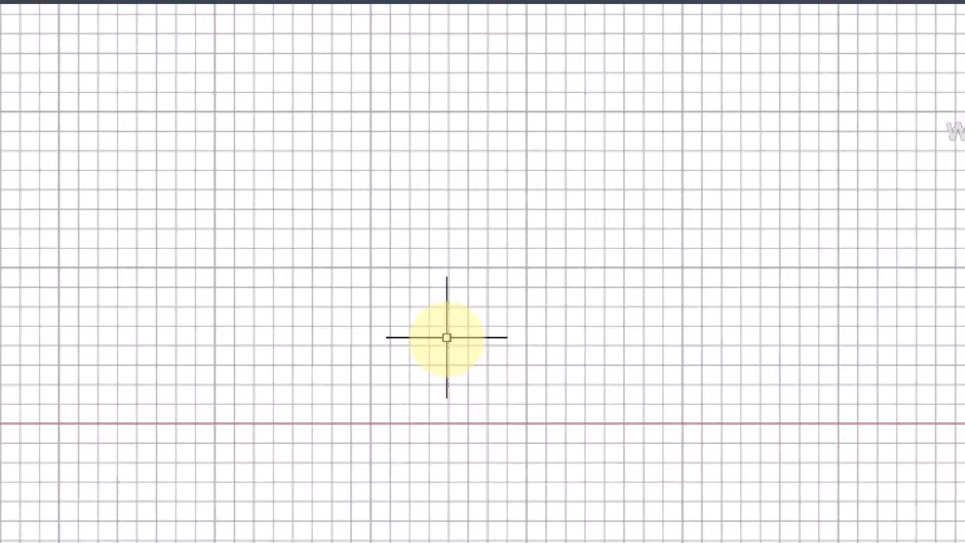
scroll(446, 337, "down", 2)
key("super+Escape")
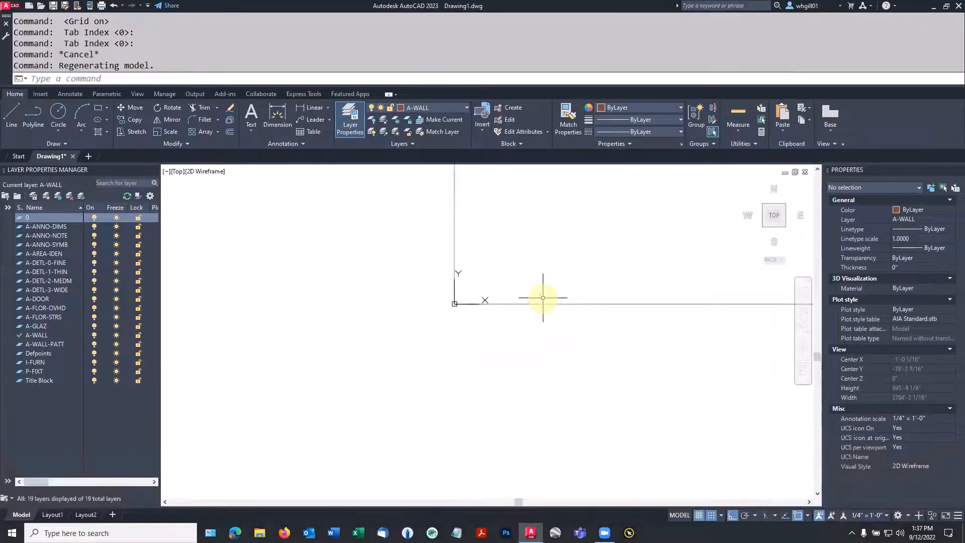
scroll(543, 297, "up", 5)
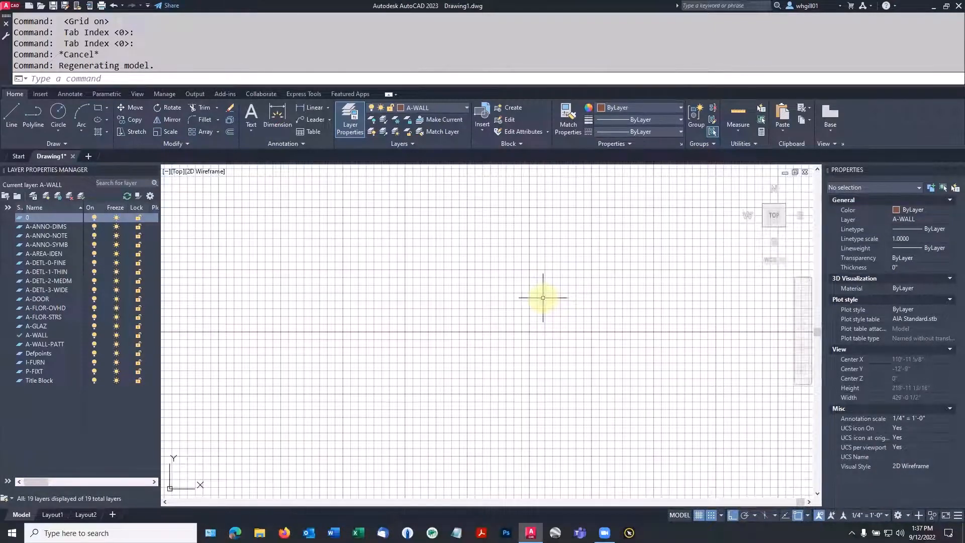
scroll(543, 298, "up", 3)
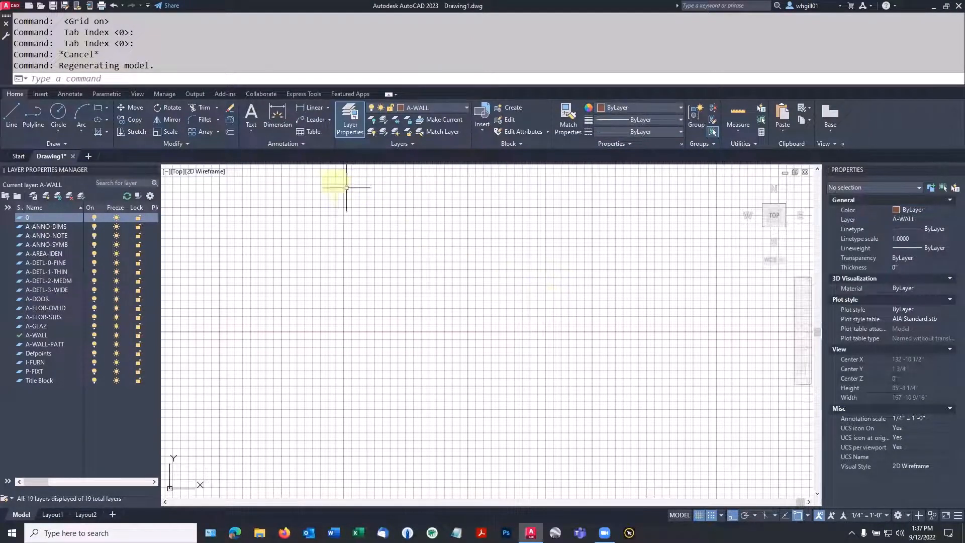
Set the color of the grid major lines in 2D model space to Red in the drawing window colors.
left_click(18, 7)
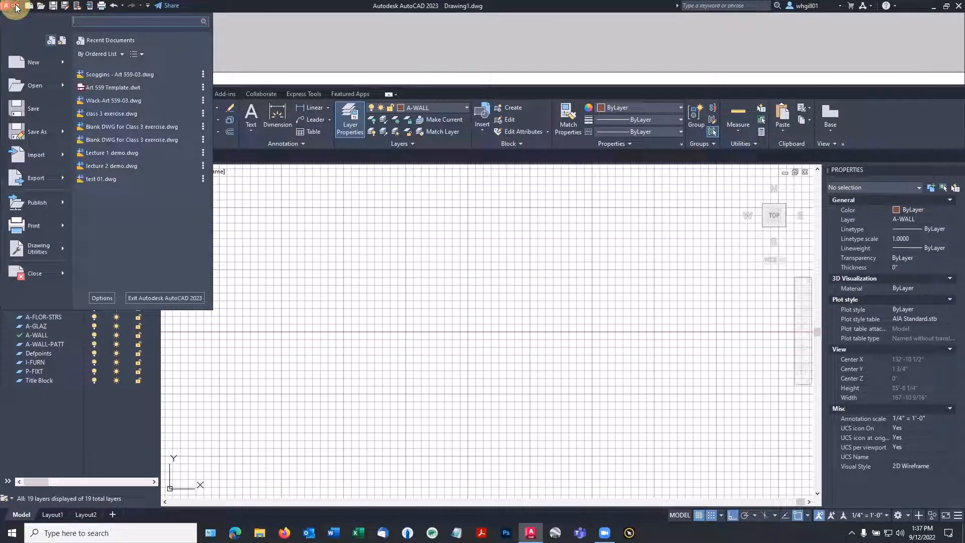
left_click(100, 299)
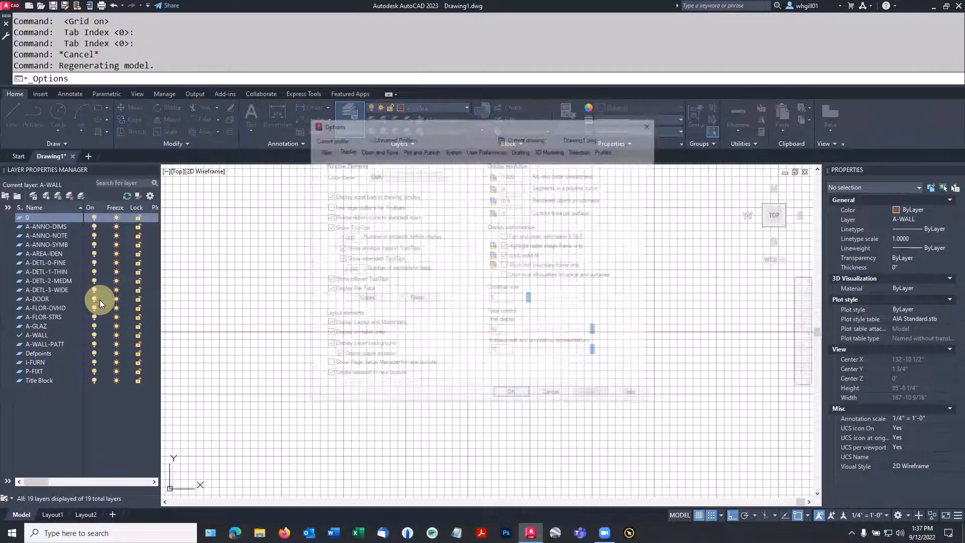
left_click(379, 300)
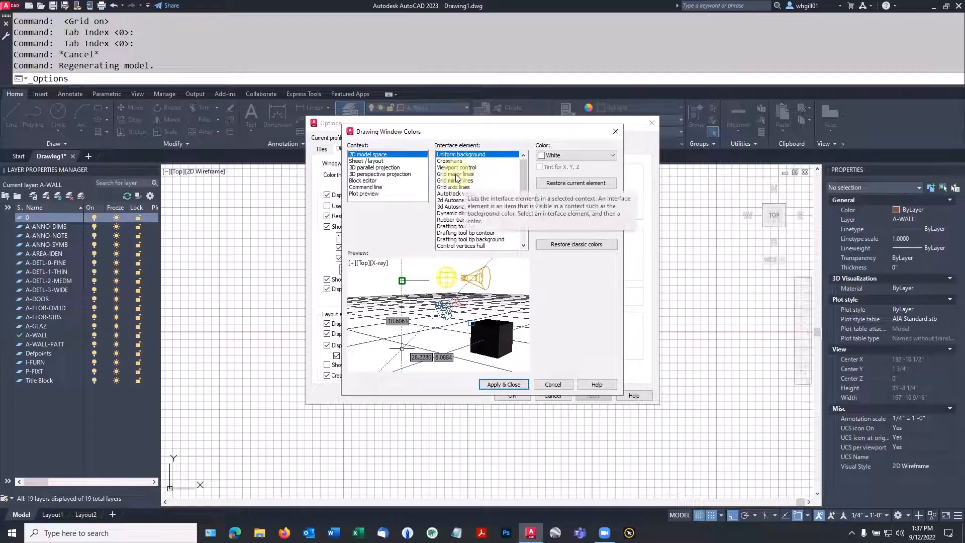
key("super+equal")
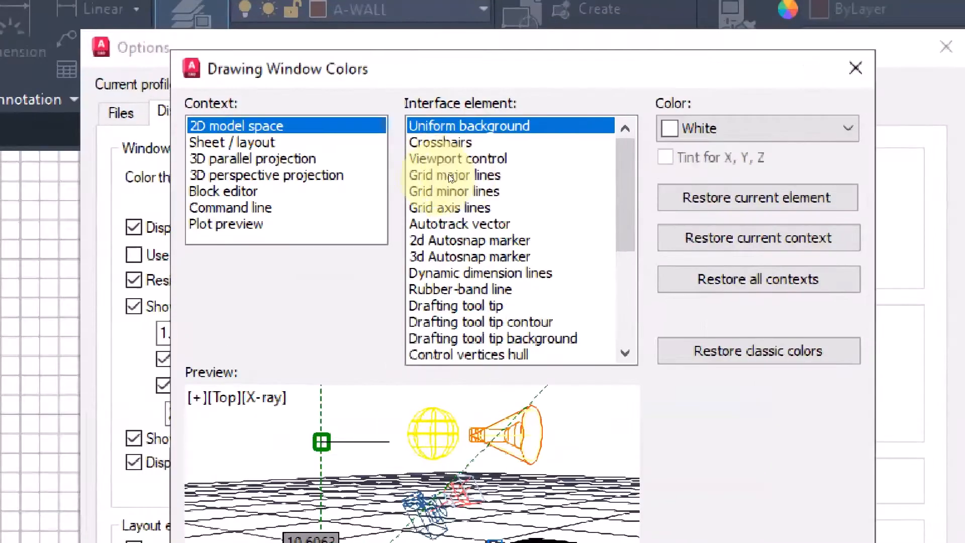
left_click(456, 174)
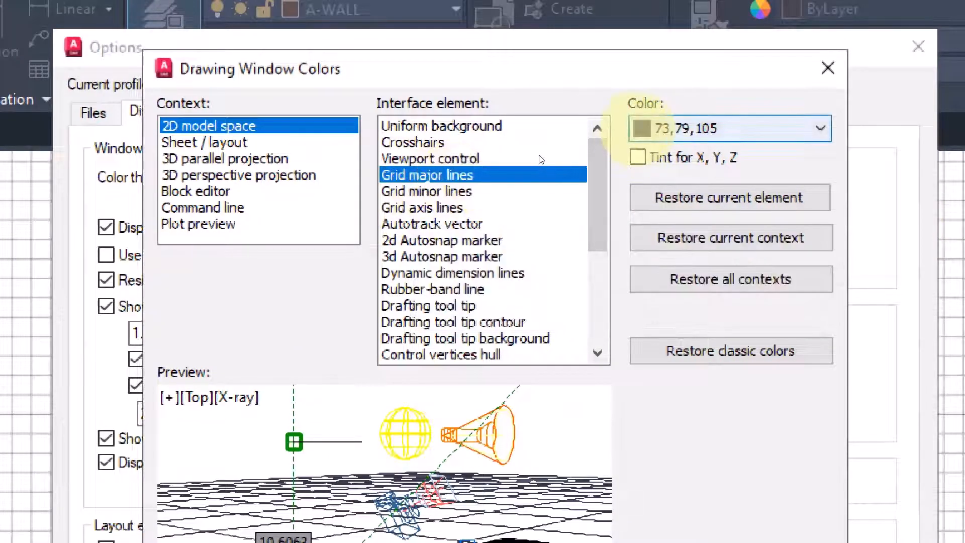
left_click(649, 129)
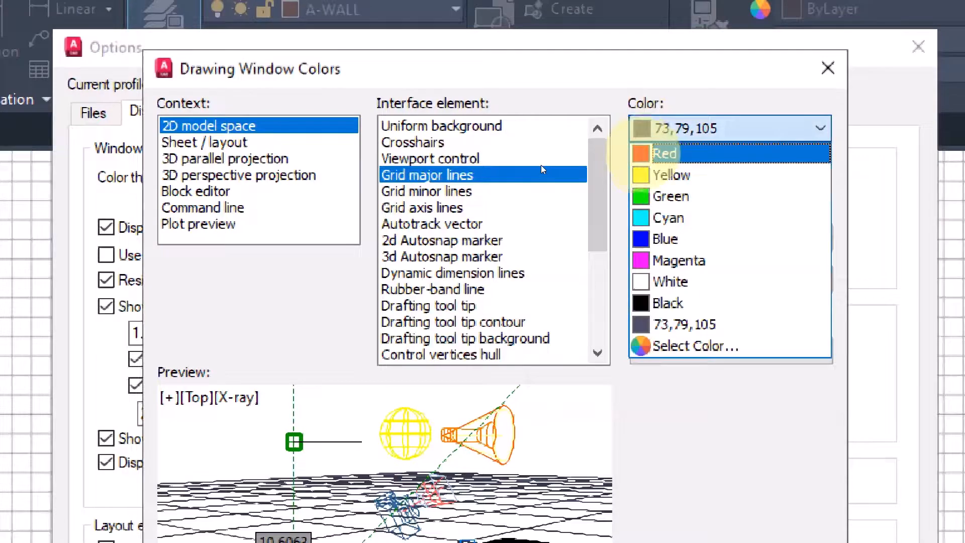
left_click(654, 154)
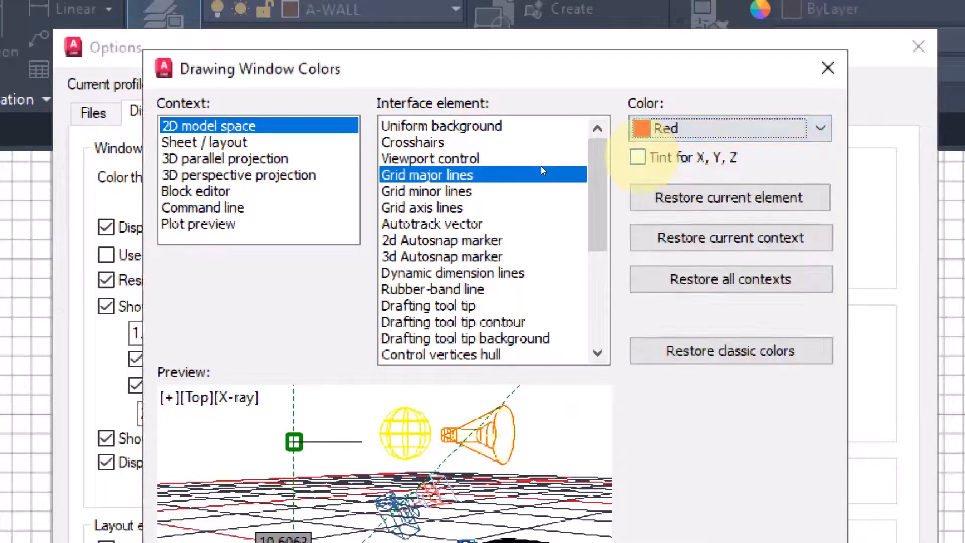
Set the 2D model space grid minor lines to true color 216,158,136 and apply the display options.
left_click(432, 192)
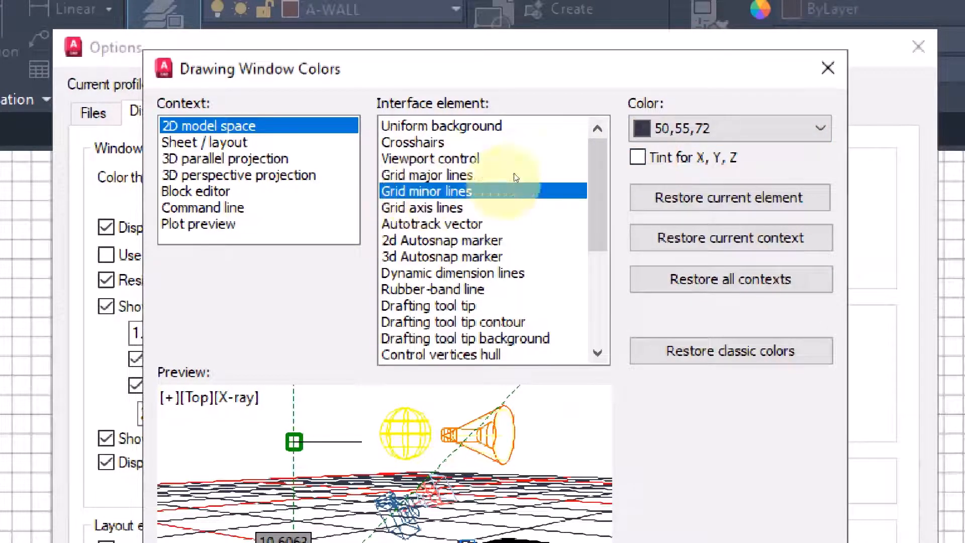
left_click(693, 128)
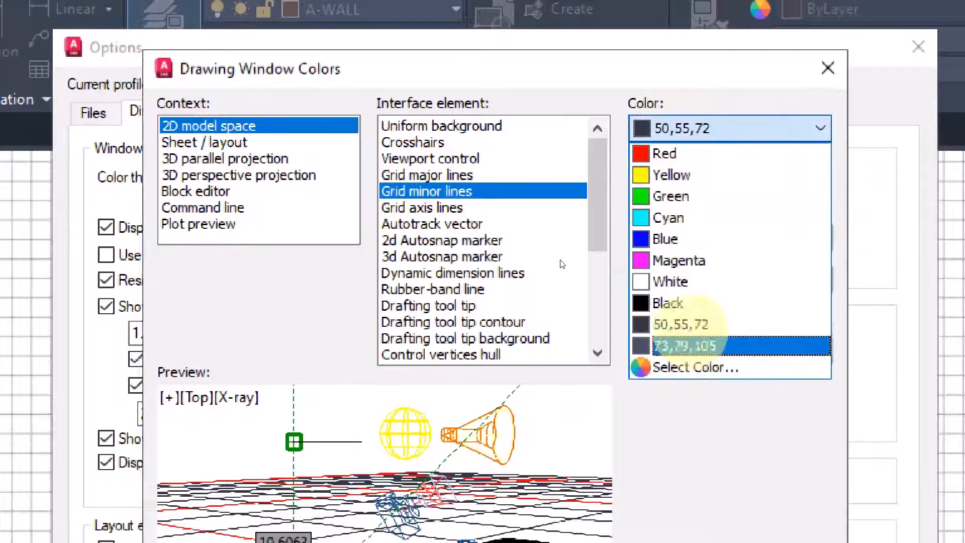
left_click(684, 367)
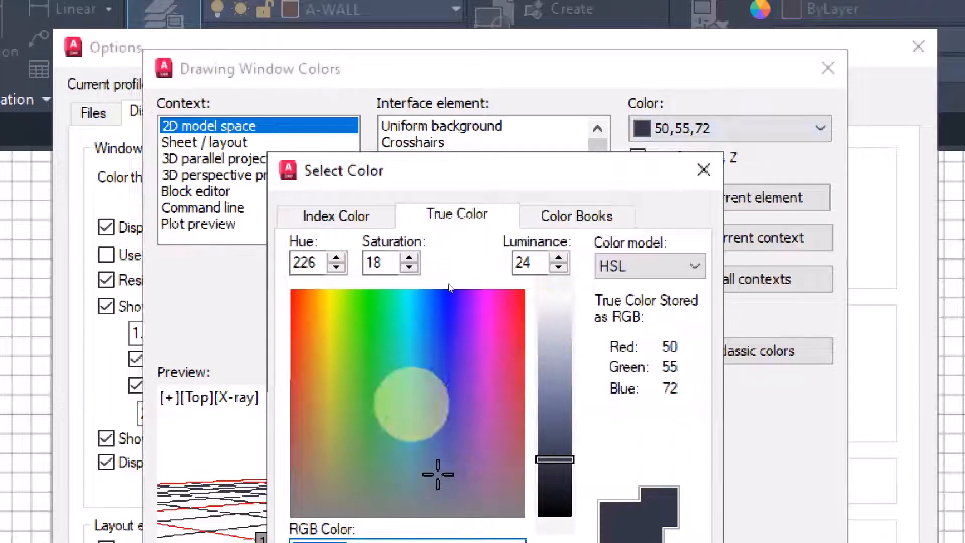
left_click(302, 395)
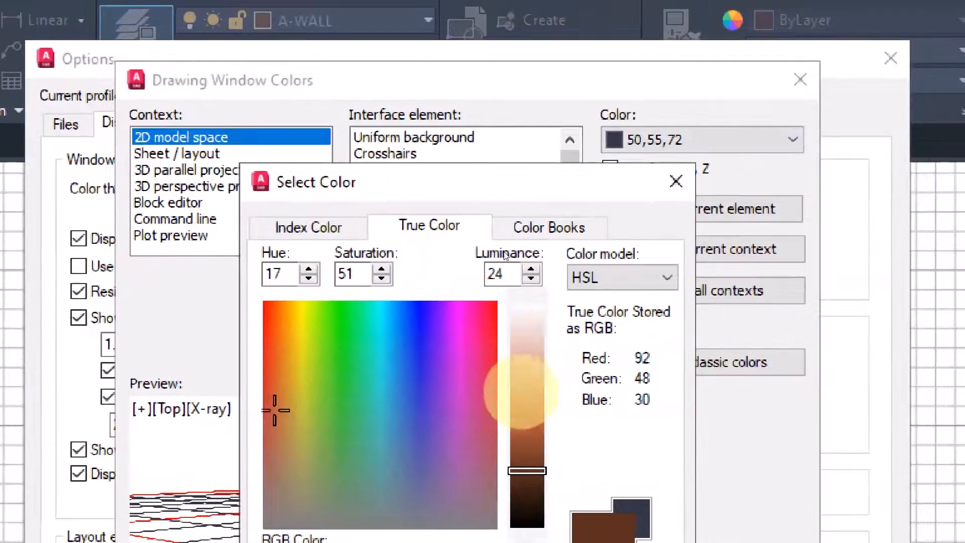
left_click_drag(555, 459, 555, 365)
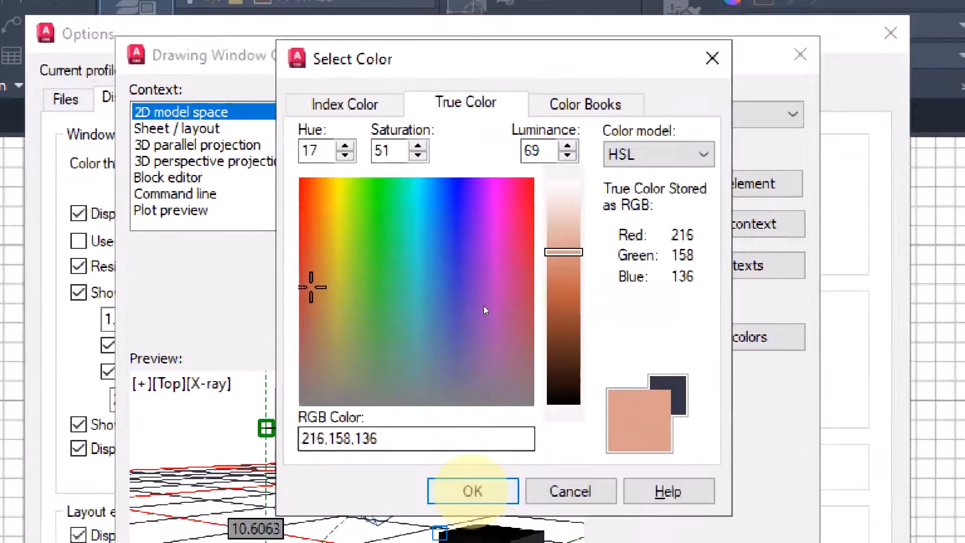
left_click(472, 516)
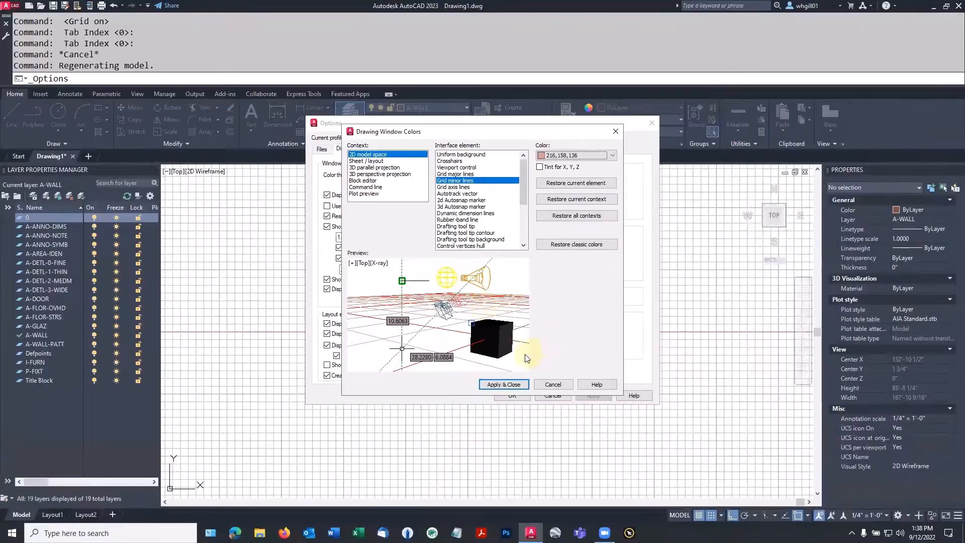
left_click(516, 384)
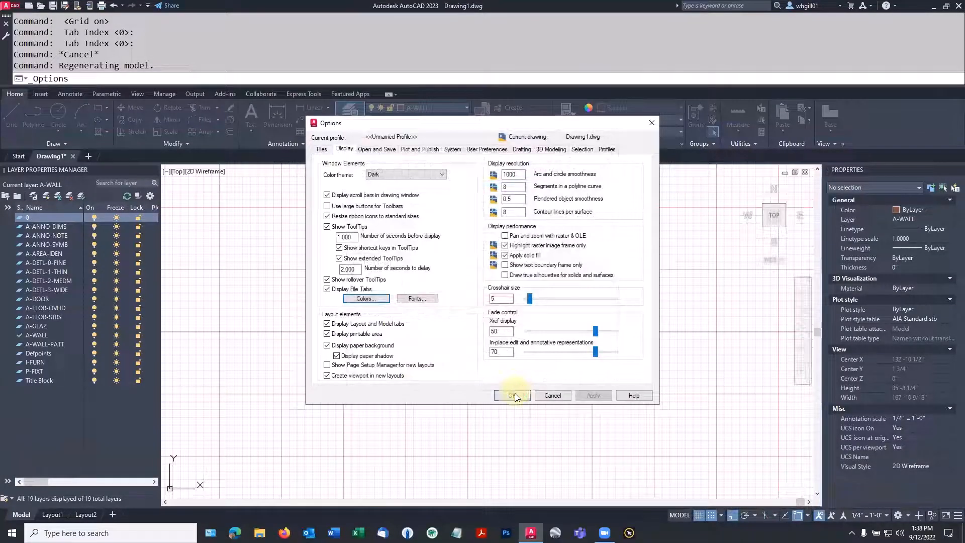
left_click(514, 396)
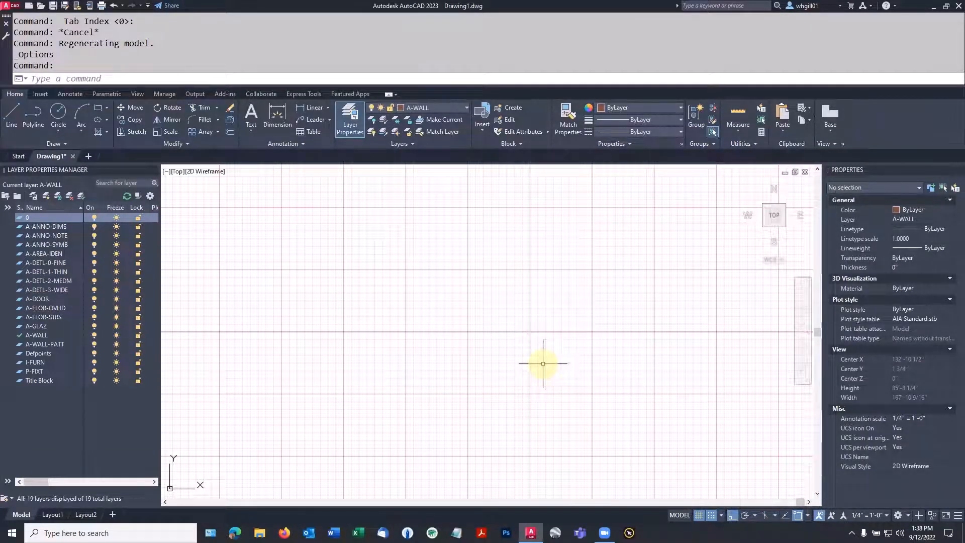
Reopen the drawing window color settings from the display options.
left_click(10, 6)
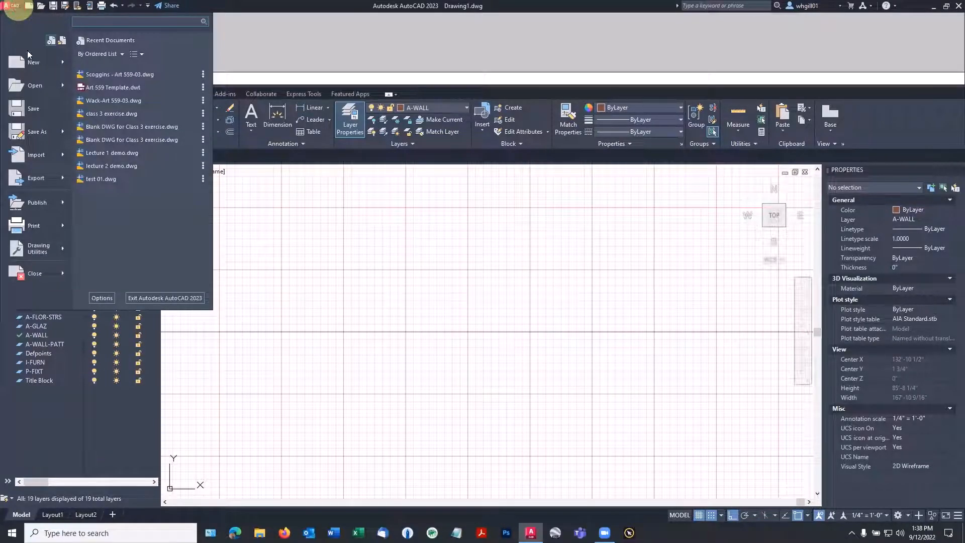
left_click(100, 298)
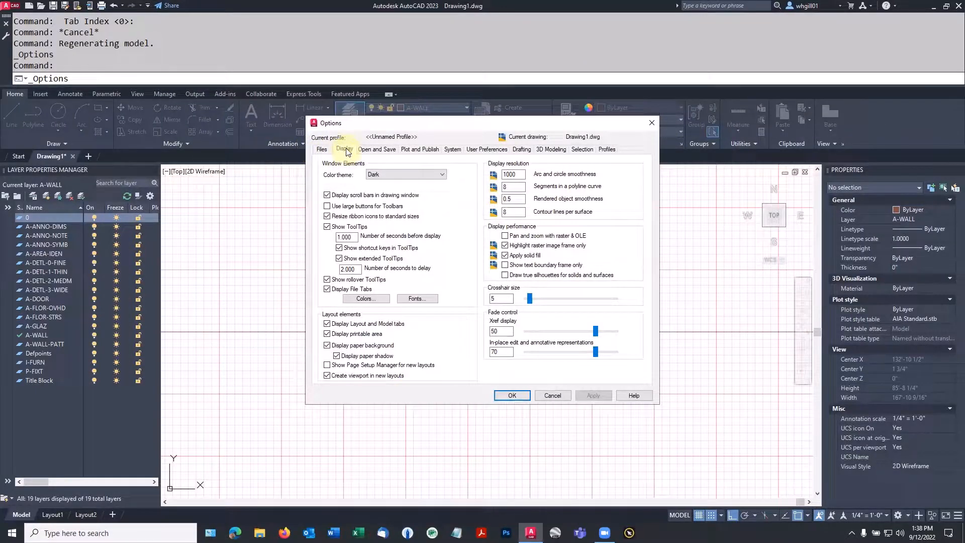
left_click(364, 299)
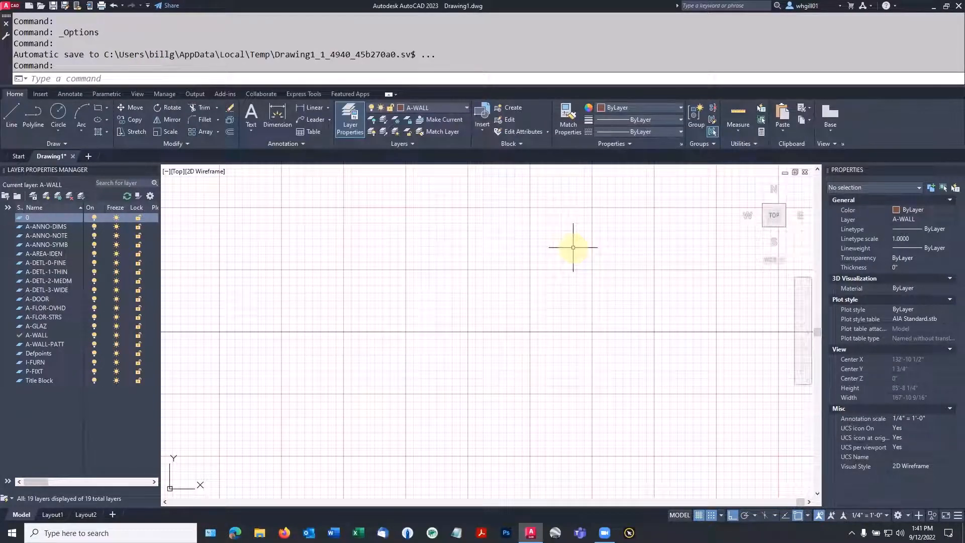
Start a line on a major horizontal grid line, drawing a segment 1'-4" down and one a grid square to the right.
scroll(556, 277, "up", 8)
mouse_move(551, 287)
middle_mouse_down()
mouse_move(540, 286)
mouse_move(538, 307)
middle_mouse_up()
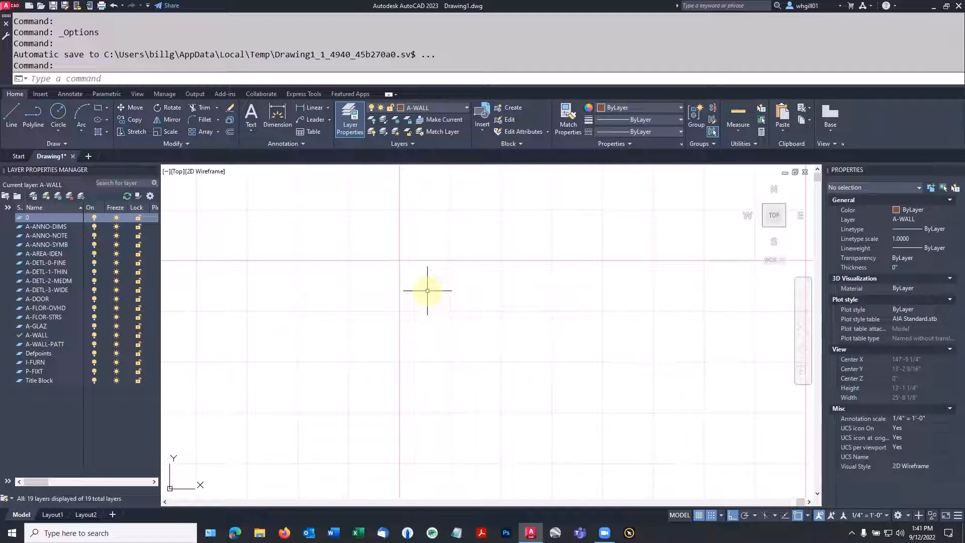
scroll(406, 268, "up", 6)
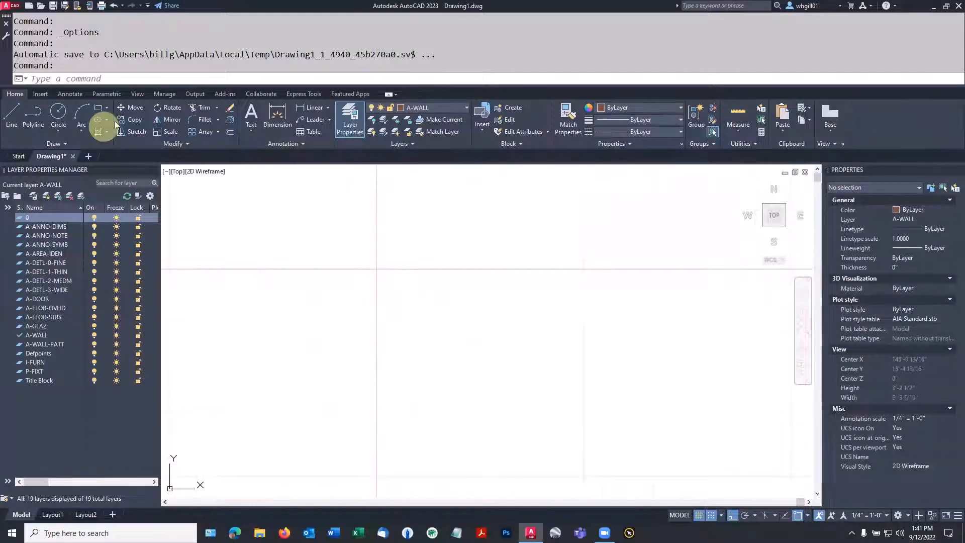
type("LINE")
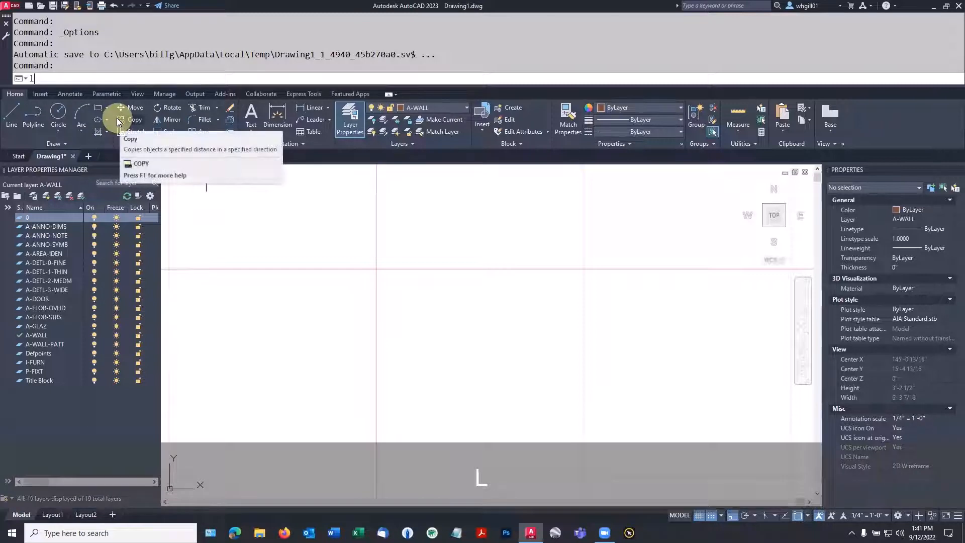
key("Return")
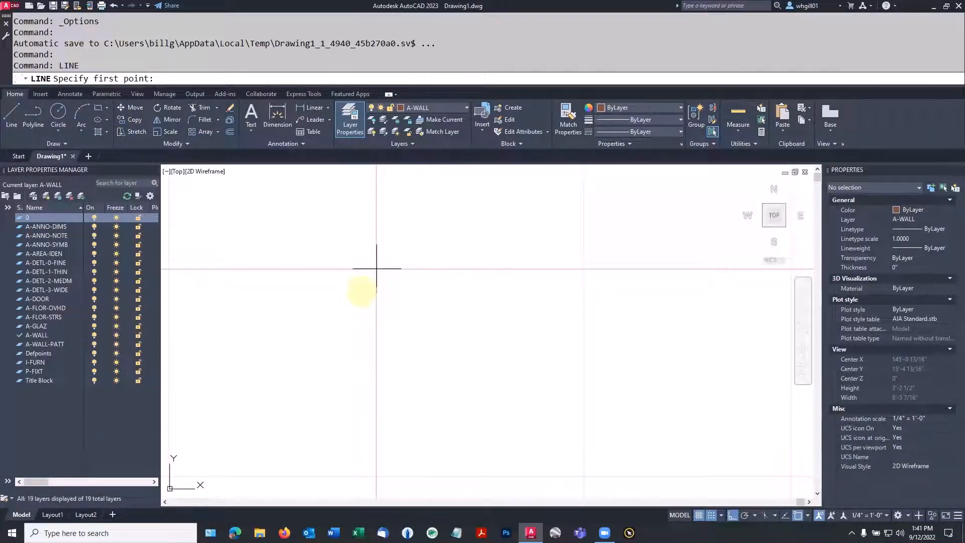
scroll(364, 283, "down", 6)
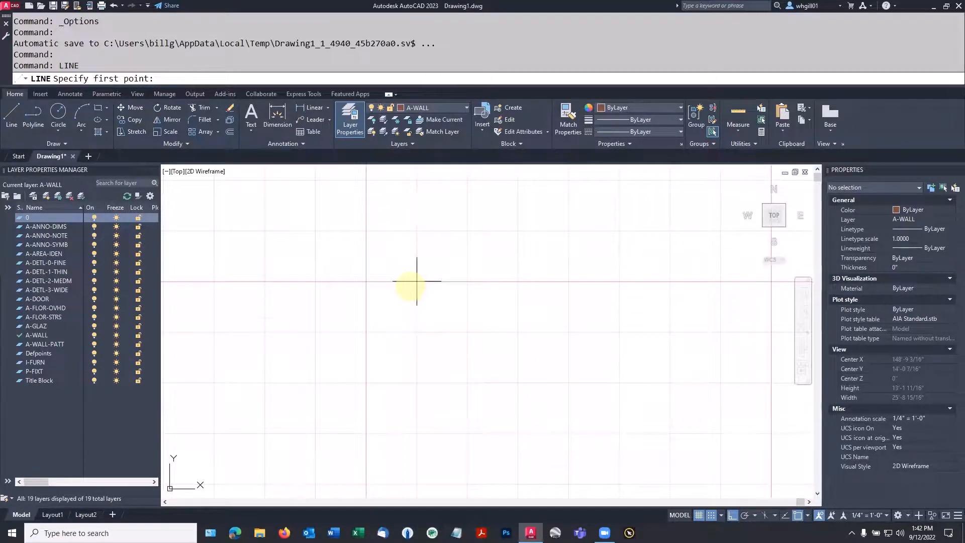
left_click(350, 281)
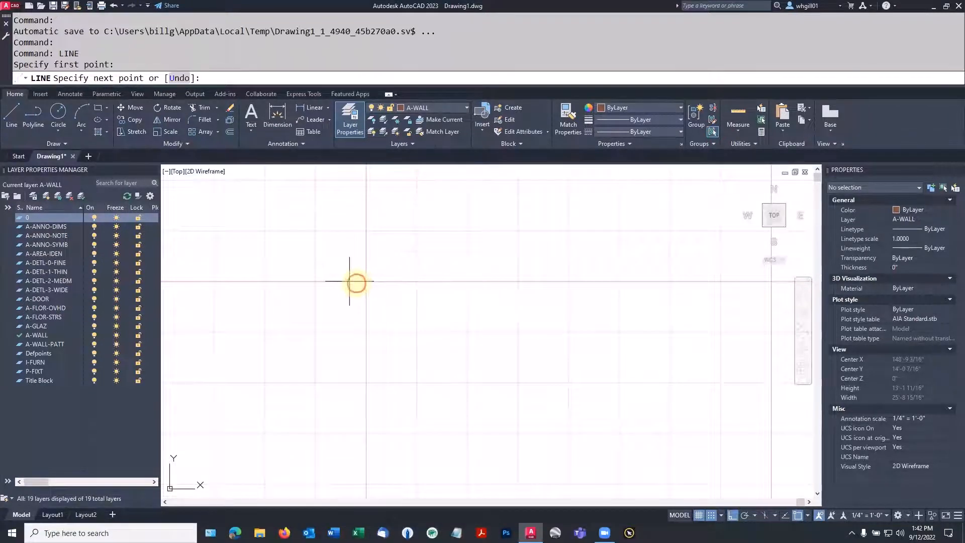
left_click(366, 314)
left_click(400, 316)
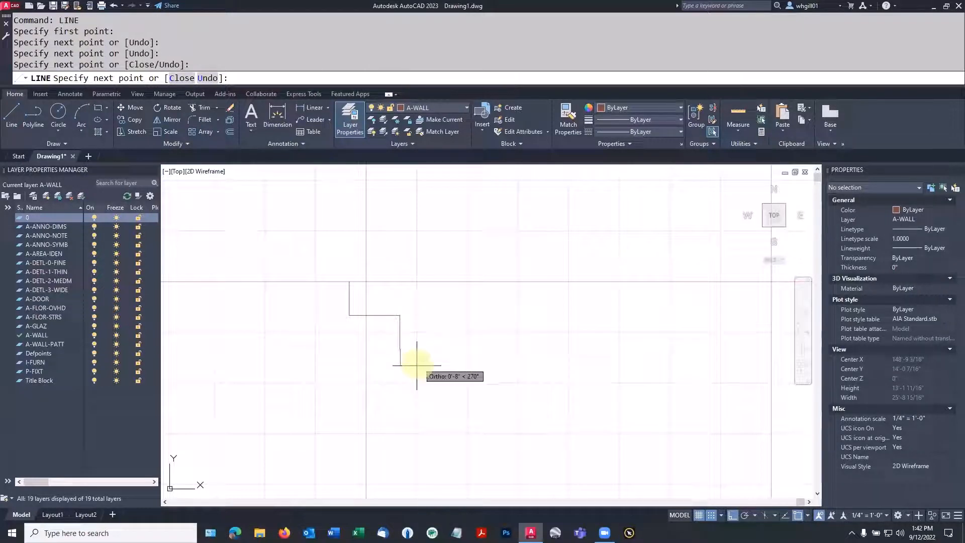
Continue the line down, right and back up on the snap points to form a rectangular projection in the outline.
left_click(405, 349)
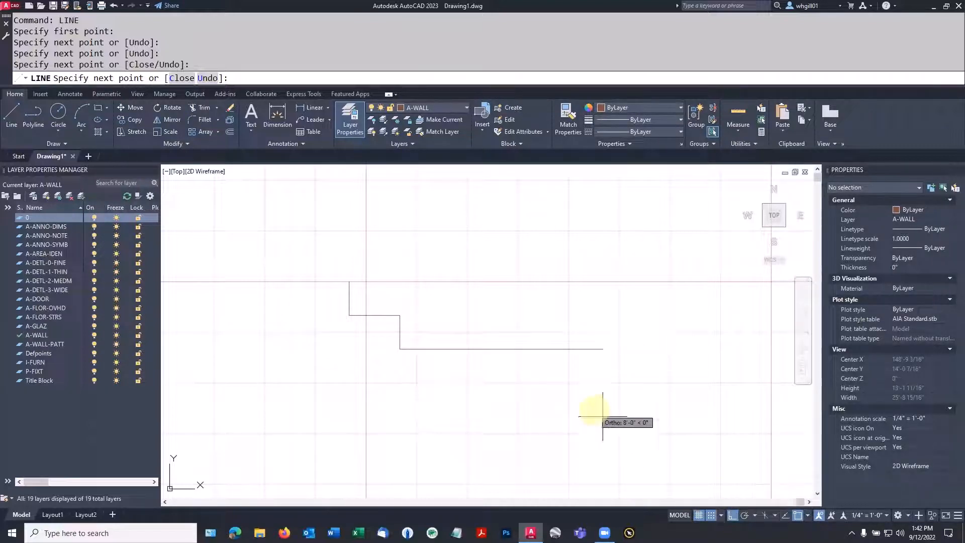
left_click(484, 349)
left_click(484, 315)
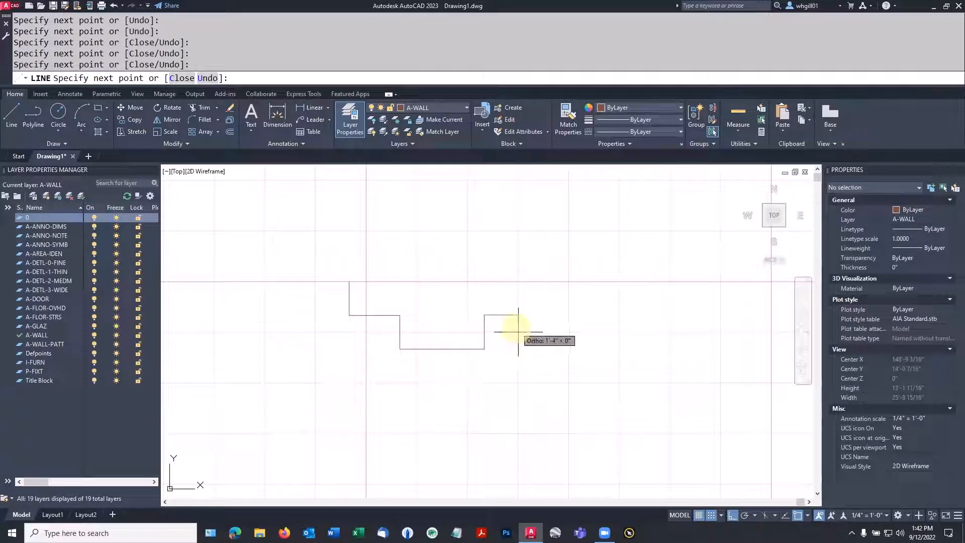
left_click(568, 315)
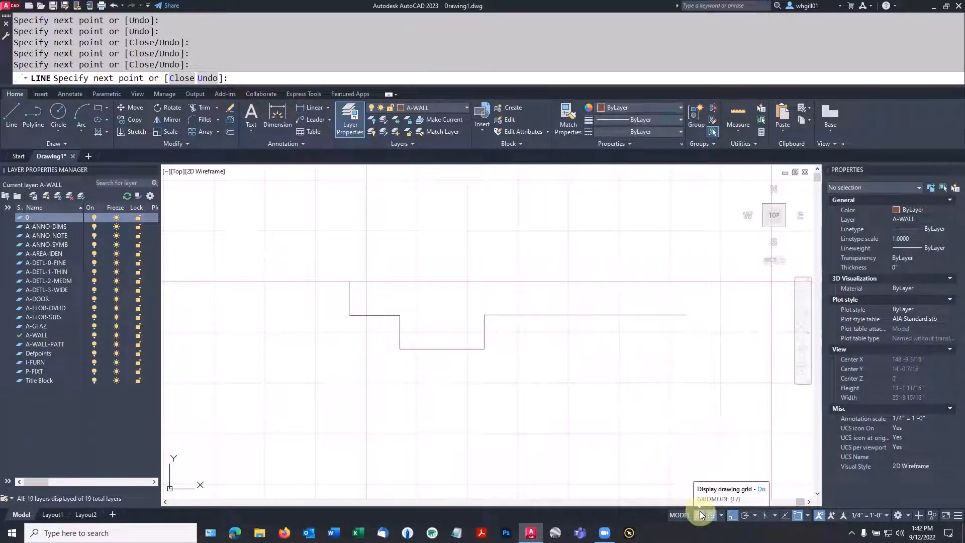
With Ortho off, continue the line diagonally up to the right, straight up, and horizontally to directly above its start point.
left_click(733, 516)
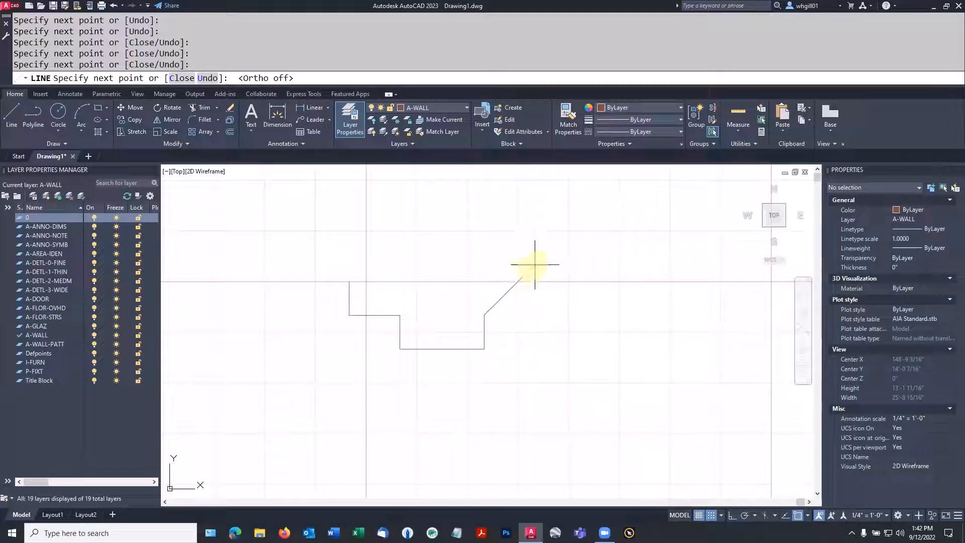
left_click(568, 230)
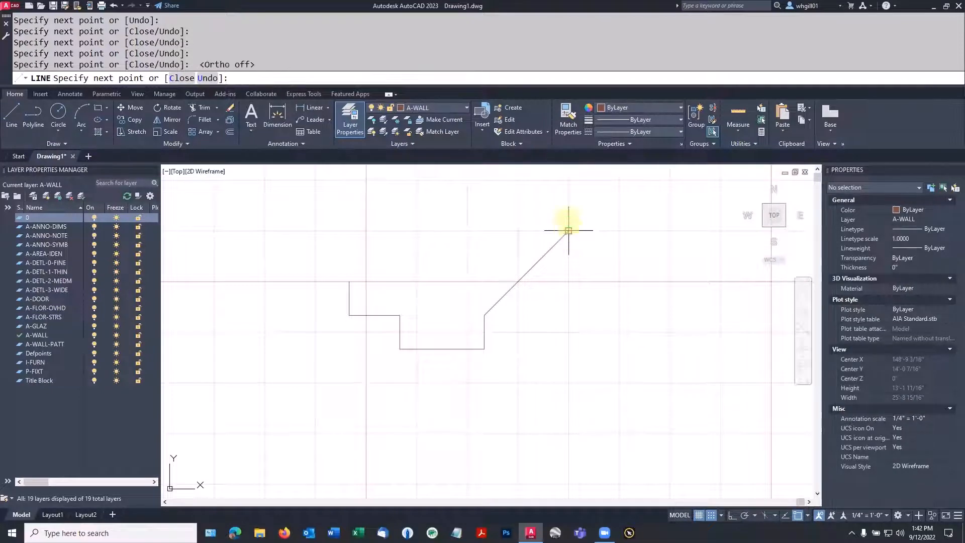
left_click(569, 180)
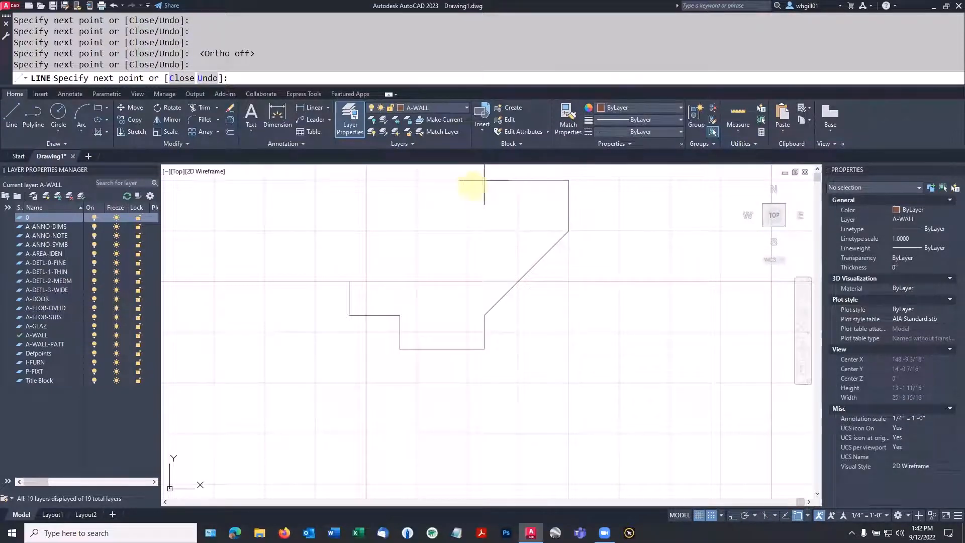
left_click(350, 180)
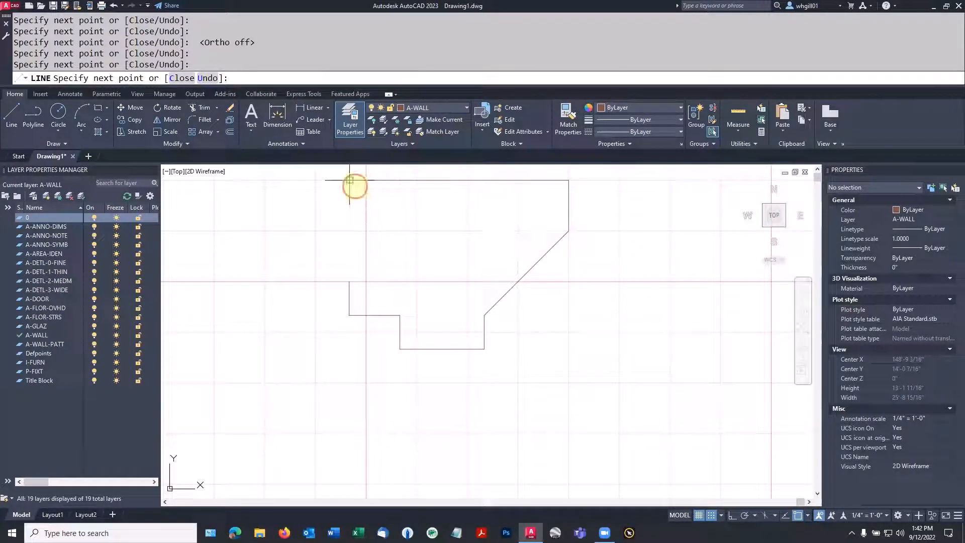
key("Escape")
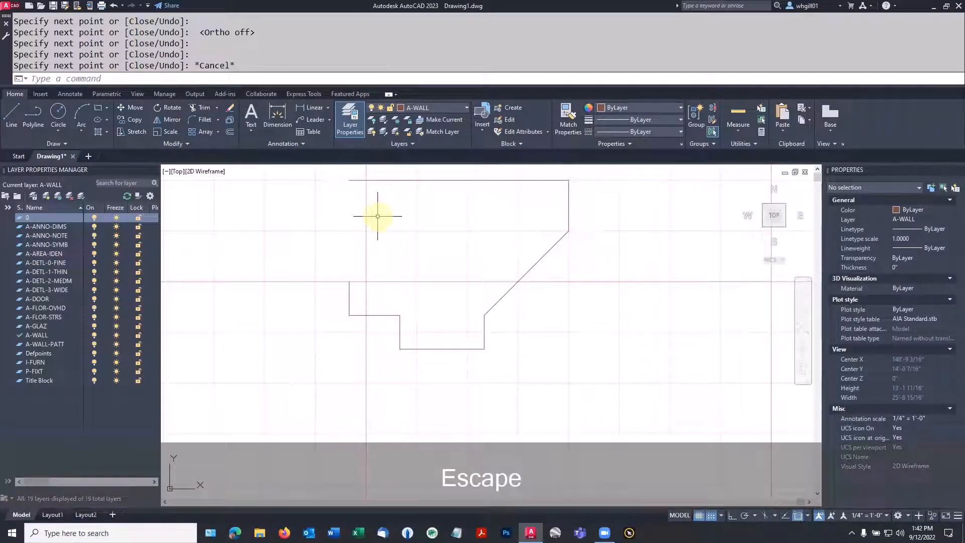
Stretch the upper endpoint of the first vertical line up to the open end of the top horizontal line.
left_click(347, 302)
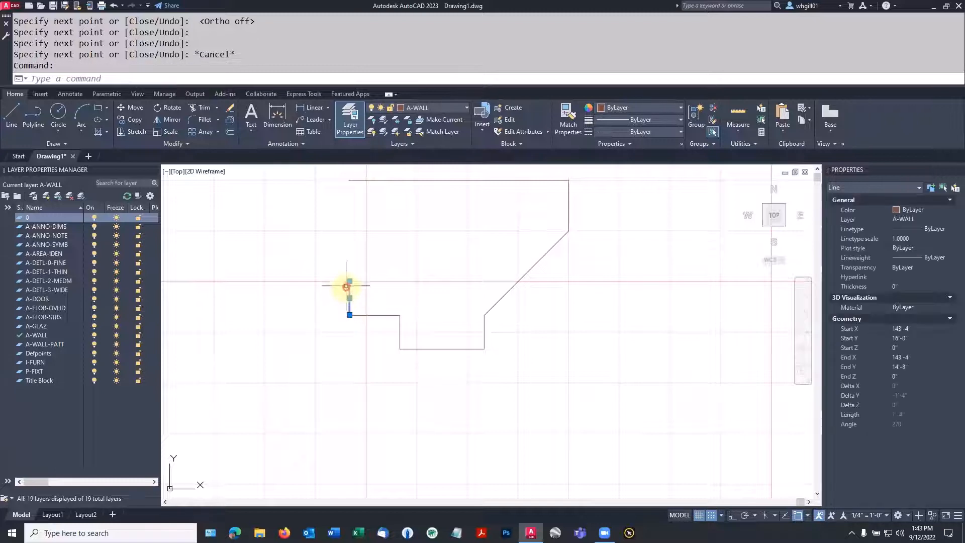
left_click(349, 281)
left_click(350, 180)
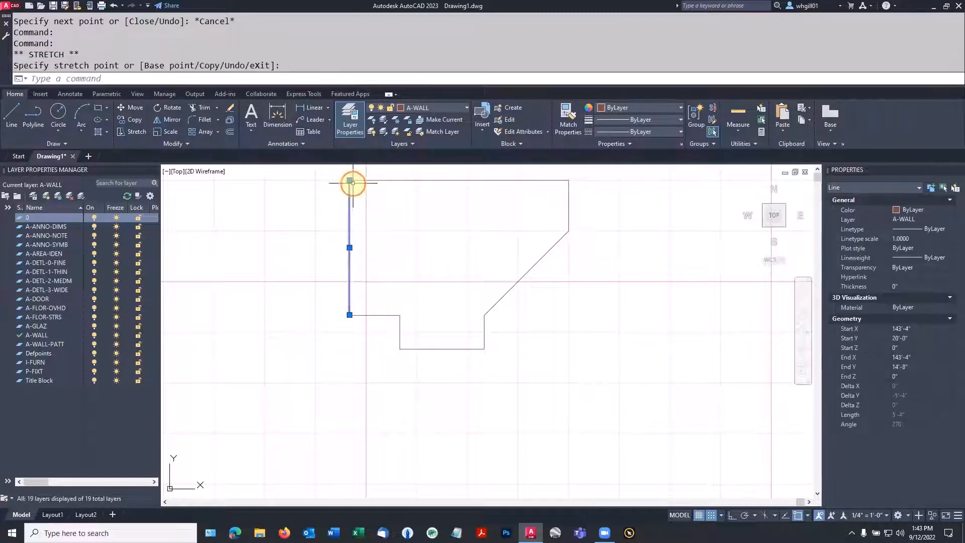
key("Escape")
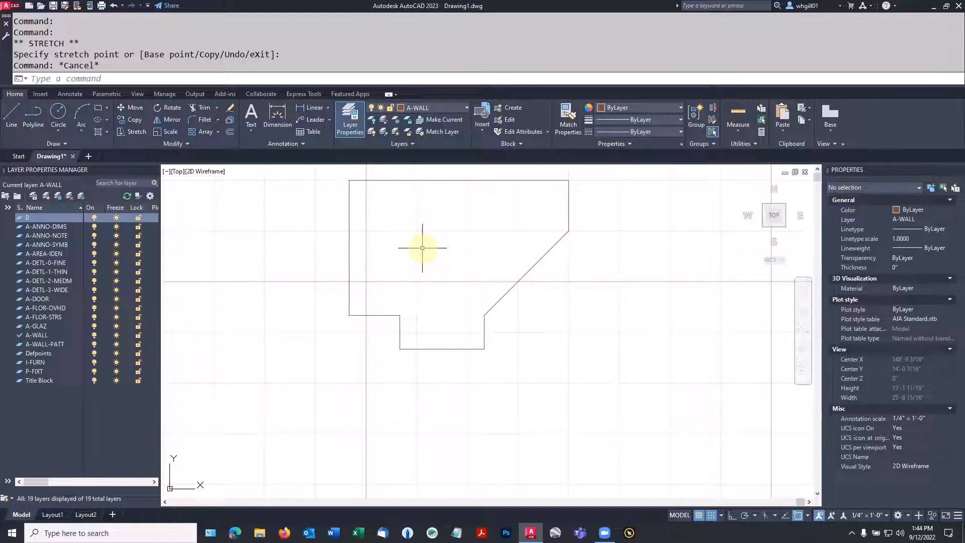
type("REC")
key("space")
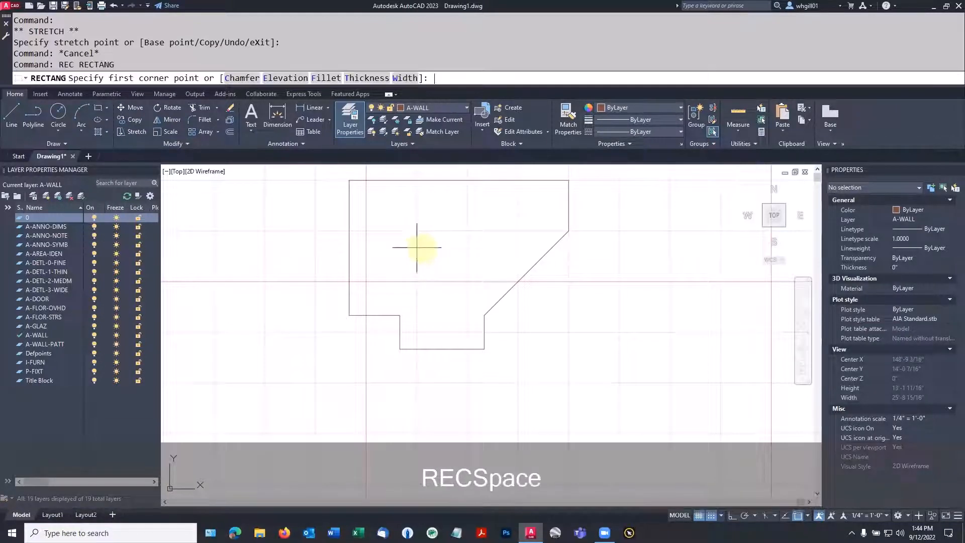
left_click(416, 280)
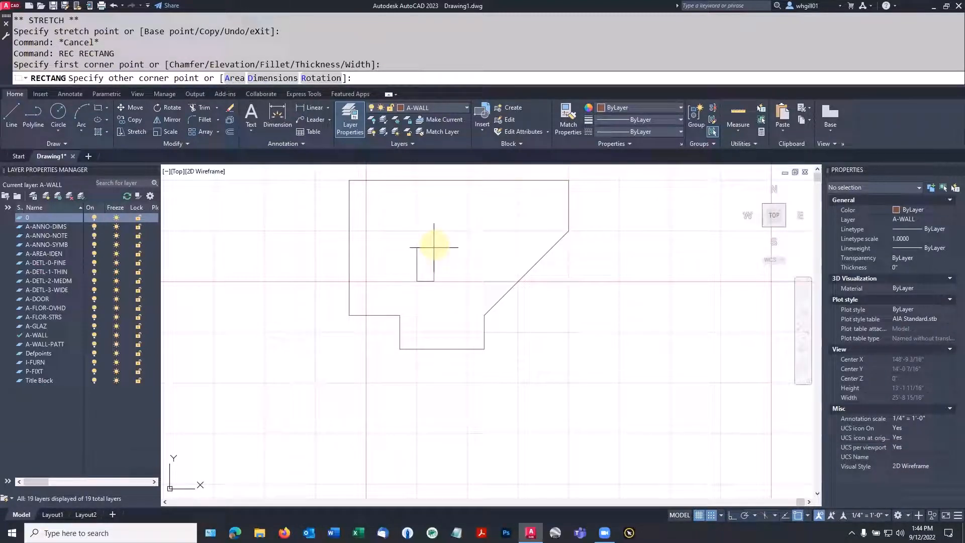
key("Escape")
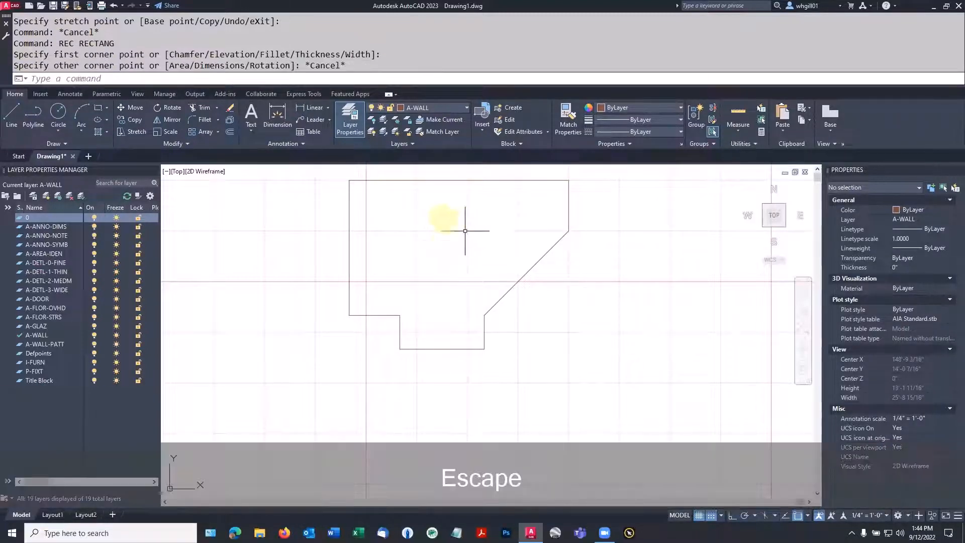
Turn snap mode off and draw a freehand rectangle inside the outline, near its left side.
left_click(709, 515)
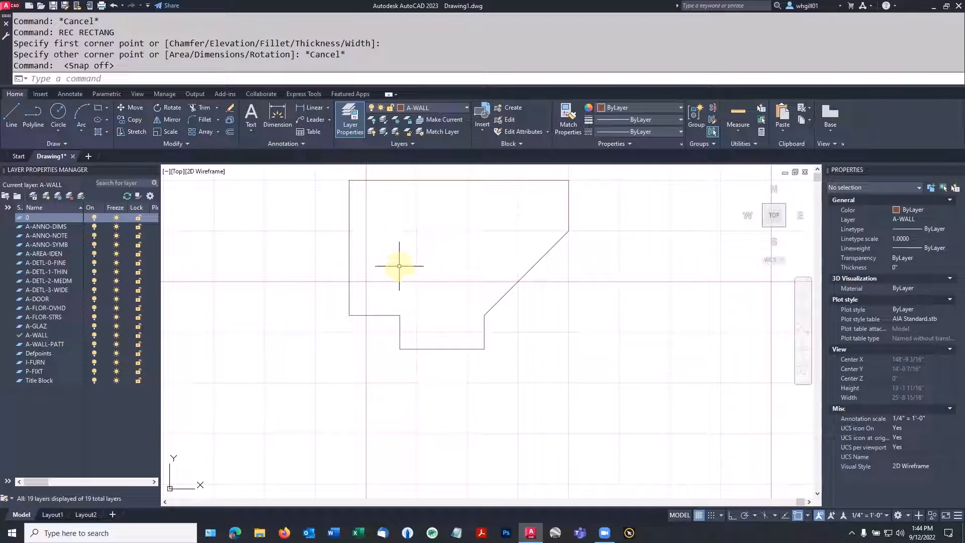
type("REC")
key("space")
left_click(399, 266)
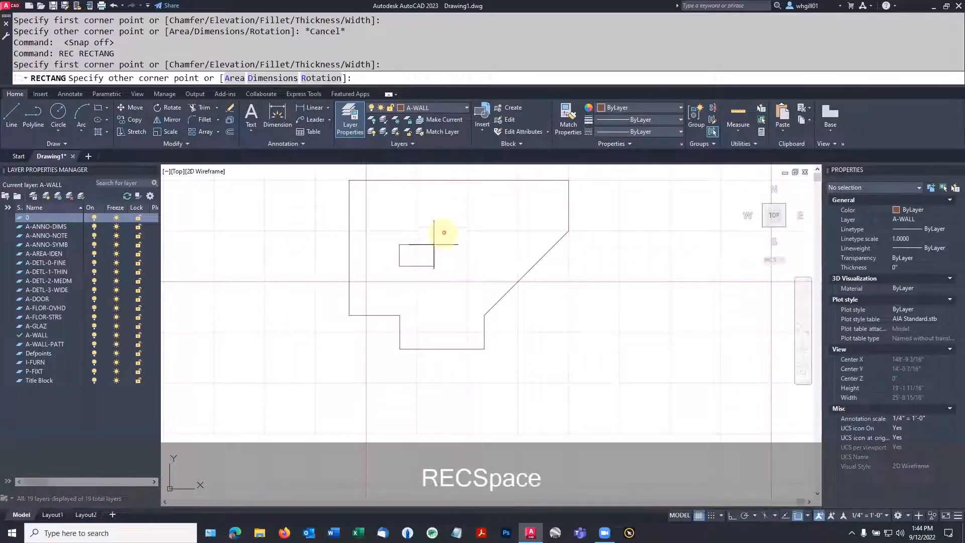
left_click(444, 231)
Draw a smaller, narrow upright rectangle inside the outline, to the right of the first rectangle, off the snap points.
left_click(478, 219)
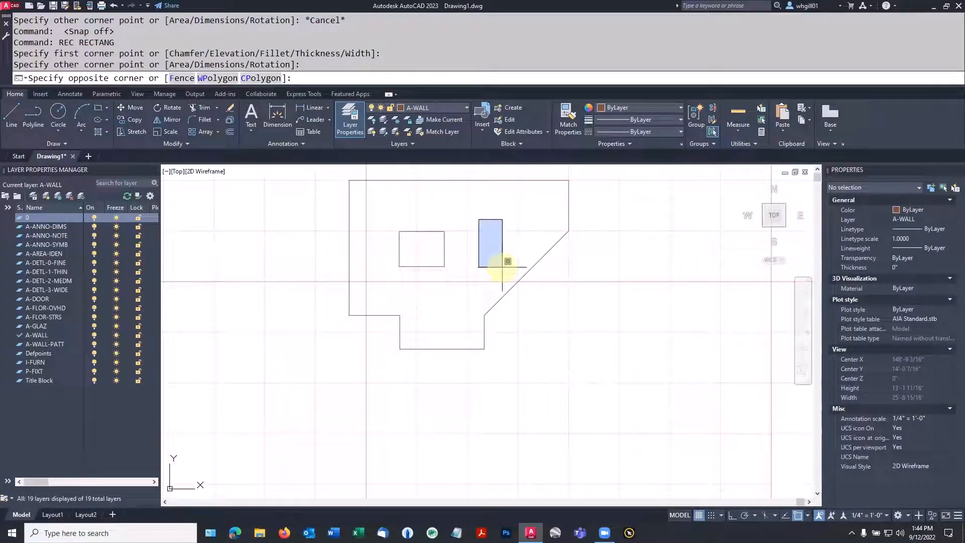
key("Escape")
type("rec")
key("space")
left_click(479, 235)
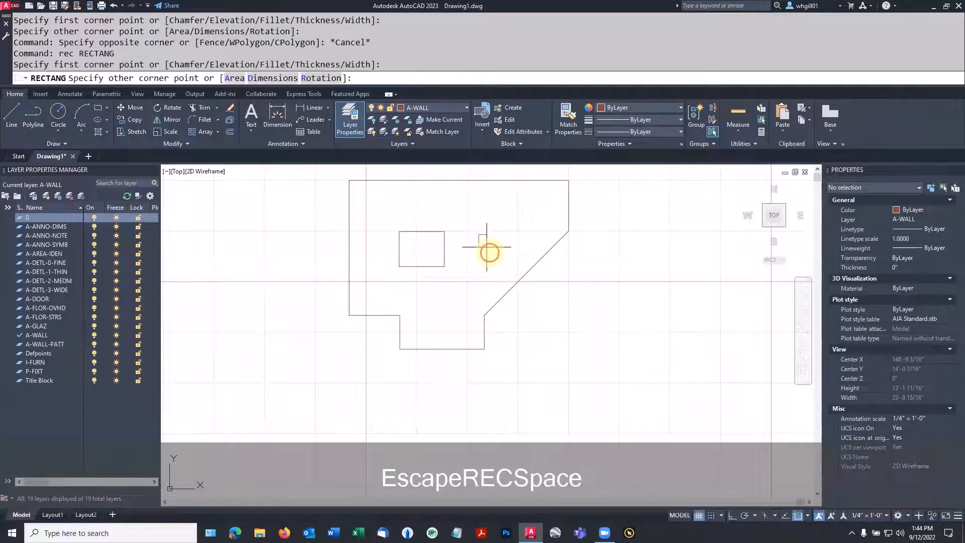
left_click(493, 260)
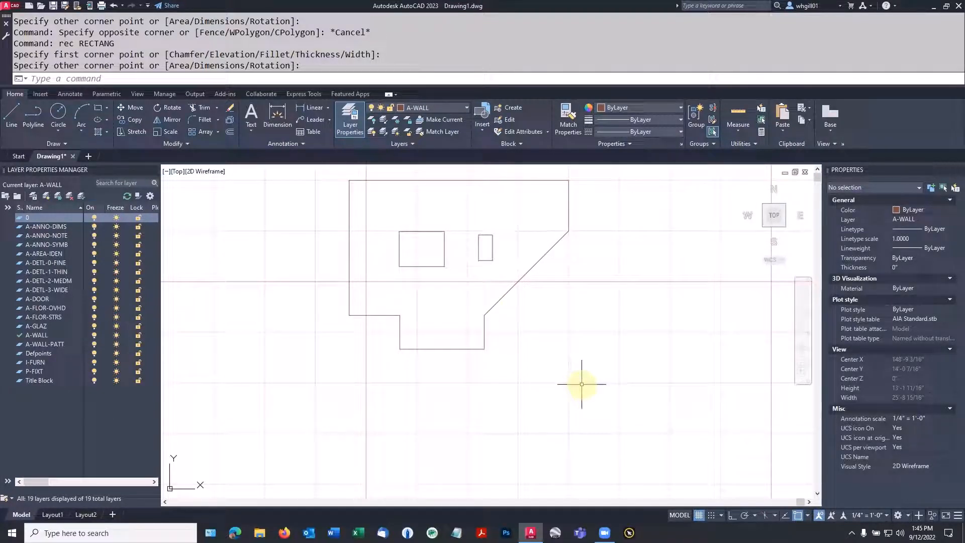
Draw an upright rectangle right of the outline, with snap on for its first corner at a grid intersection and off for the opposite corner.
type("REC")
key("space")
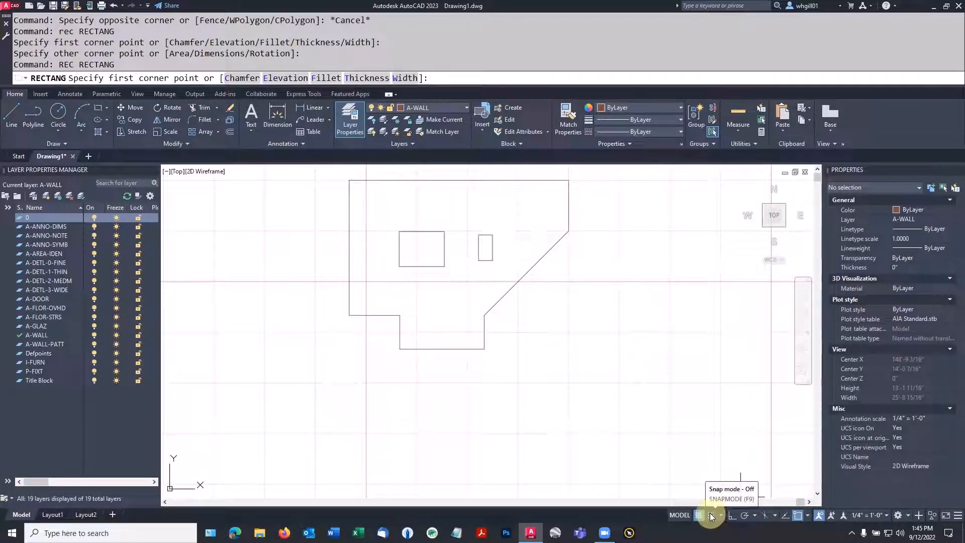
left_click(710, 515)
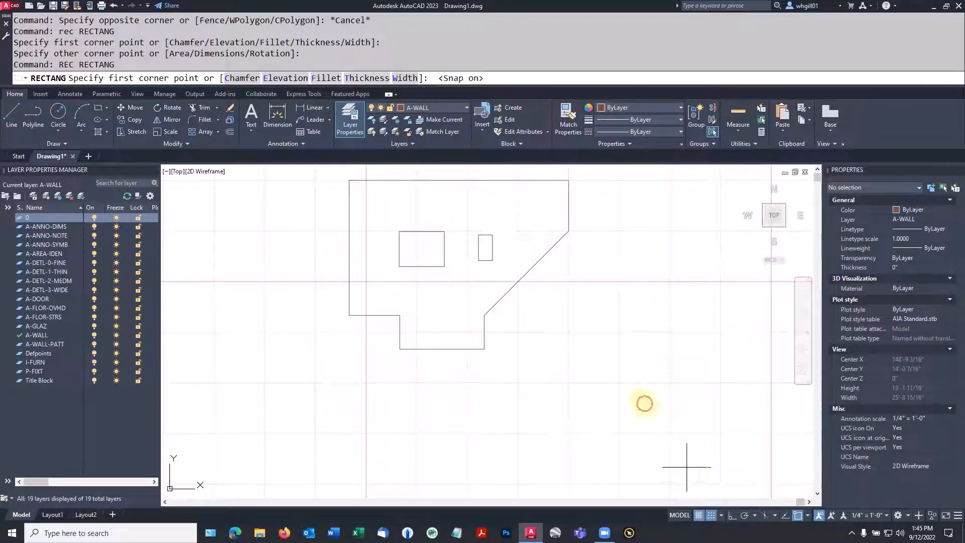
left_click(619, 383)
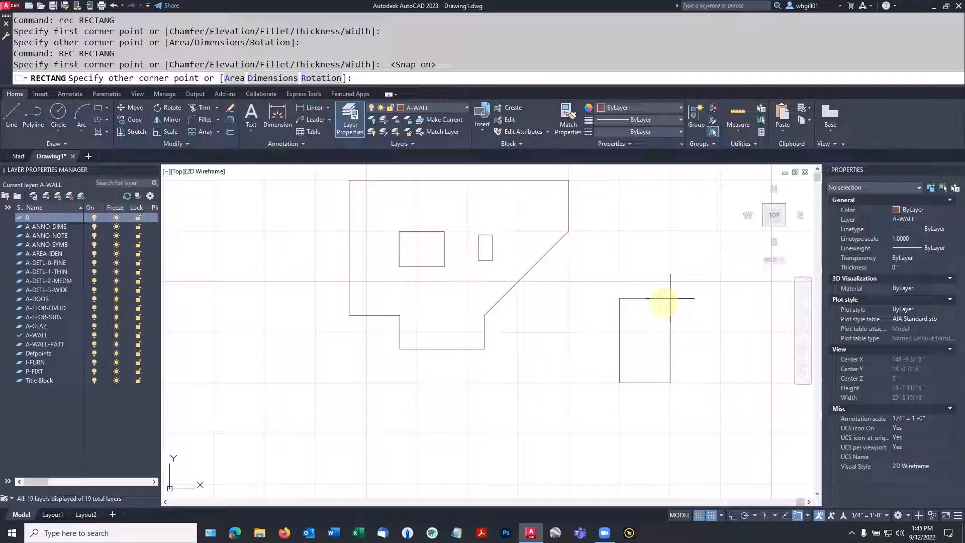
key("F9")
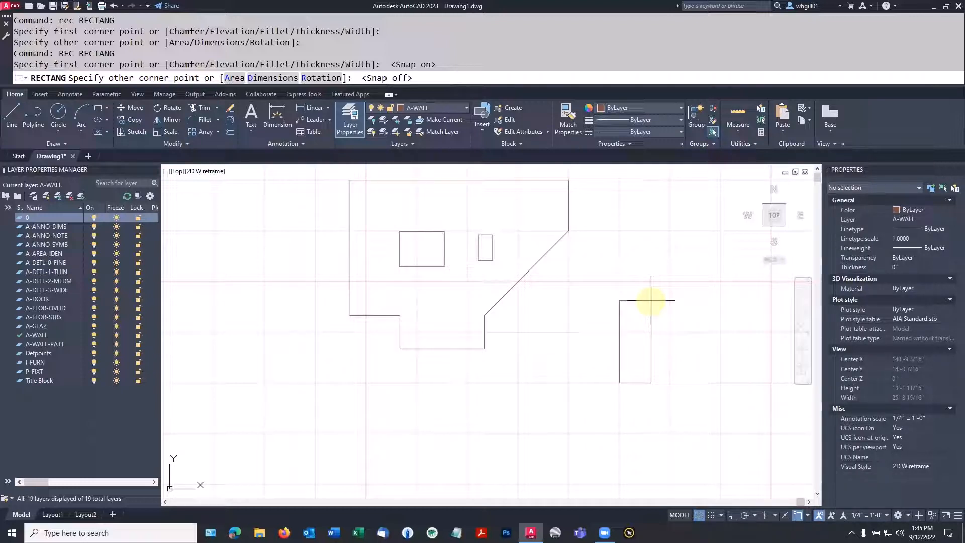
left_click(654, 310)
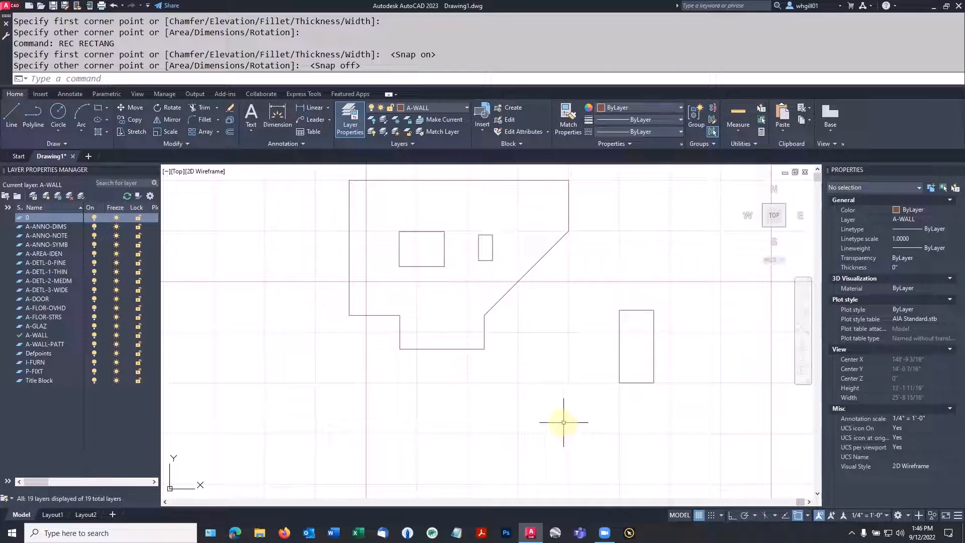
Draw three separate circles, each about 1'-1" in radius, in the open area below and left of the outline.
left_click(59, 113)
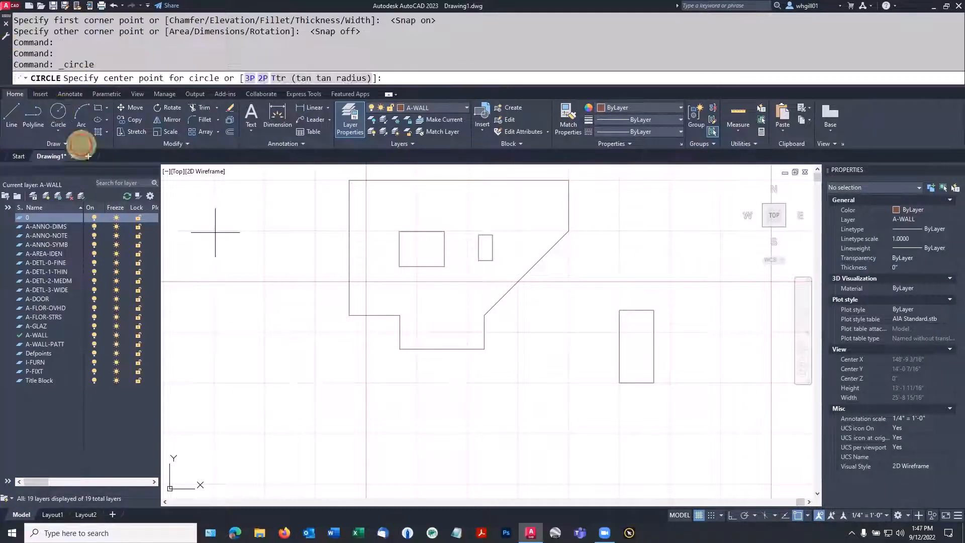
left_click(237, 415)
left_click(259, 399)
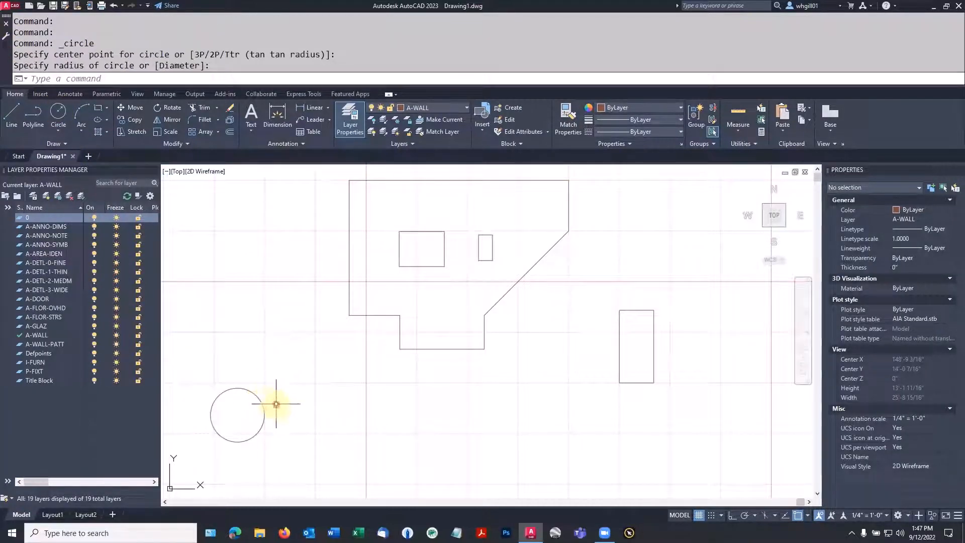
key("space")
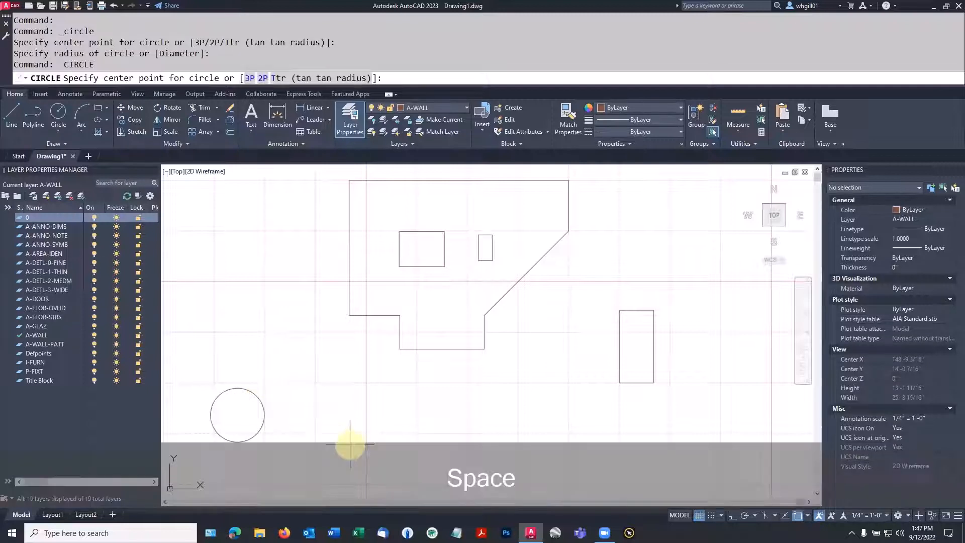
left_click(349, 444)
left_click(359, 419)
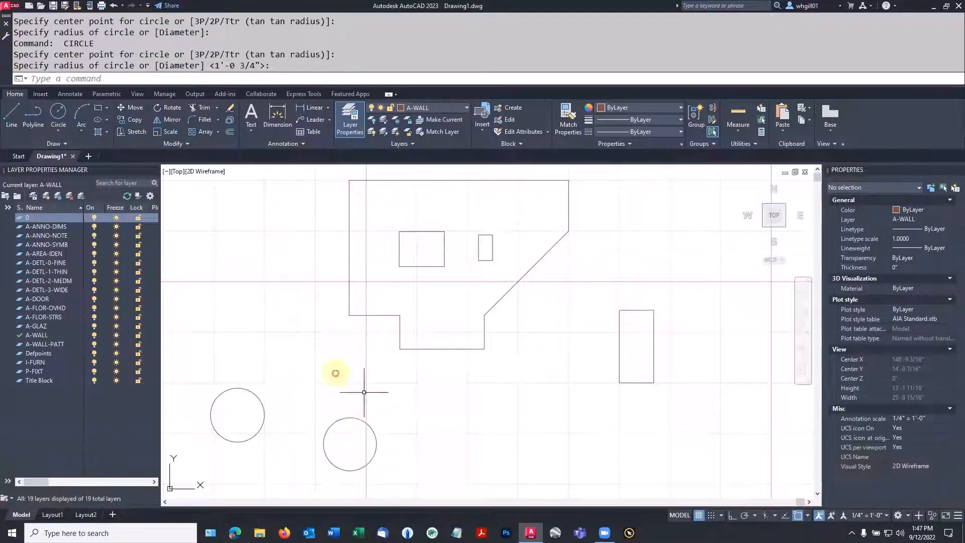
key("space")
left_click(294, 337)
left_click(322, 332)
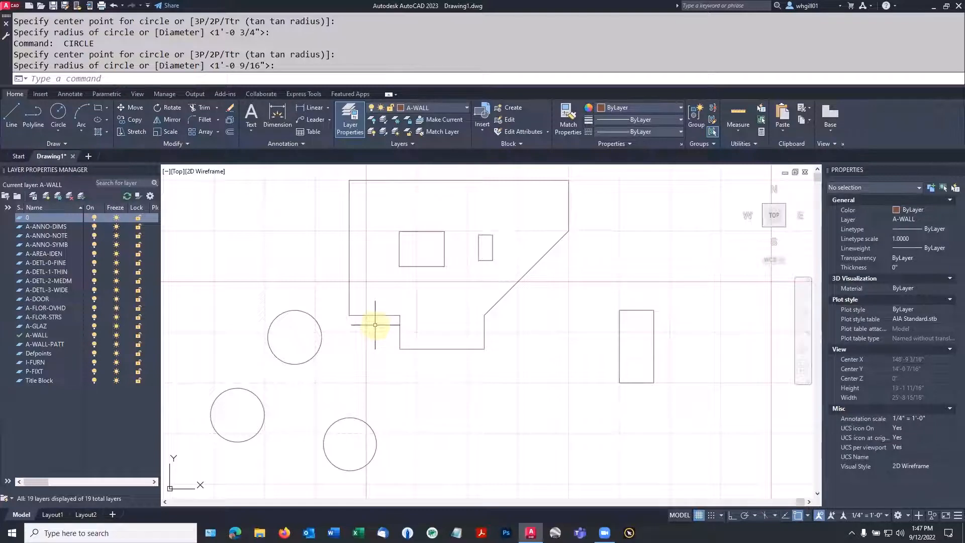
type("ERAS")
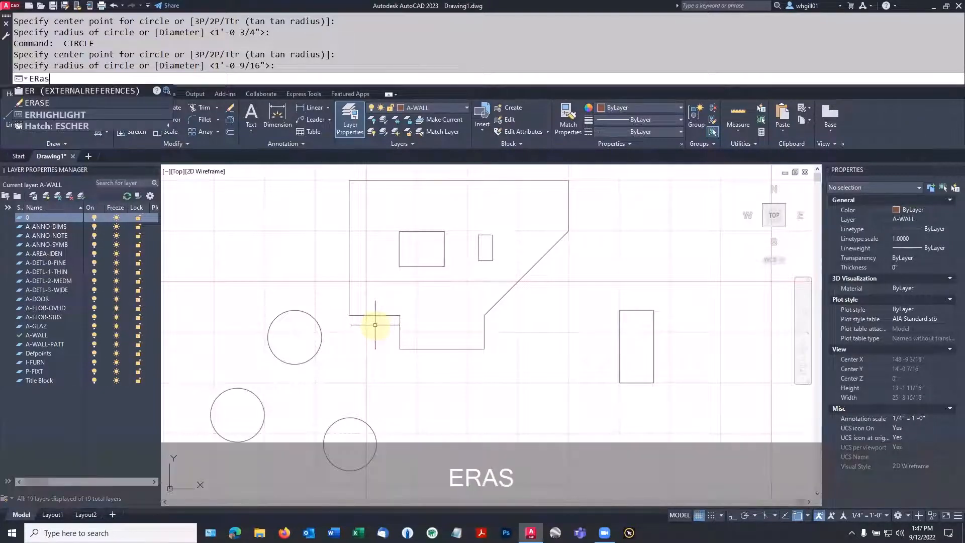
key("space")
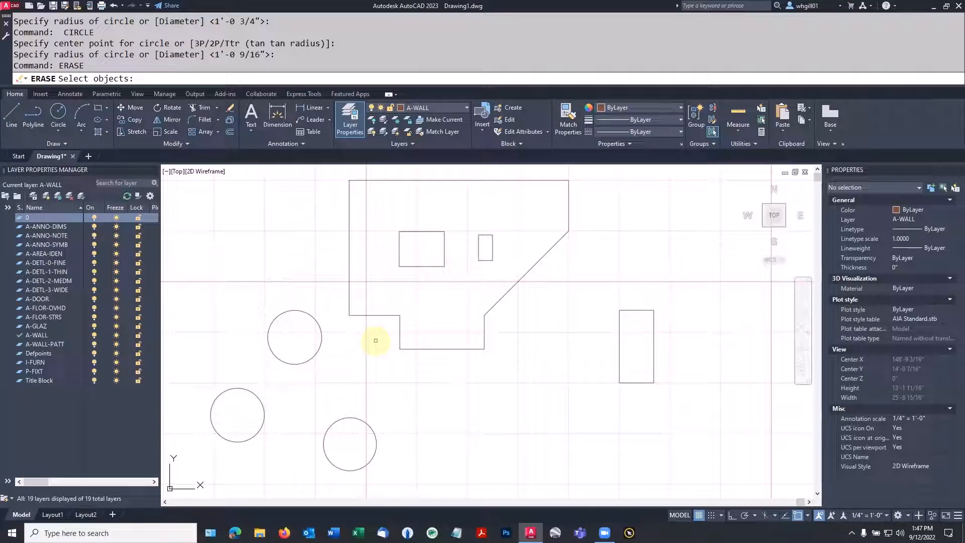
key("Escape")
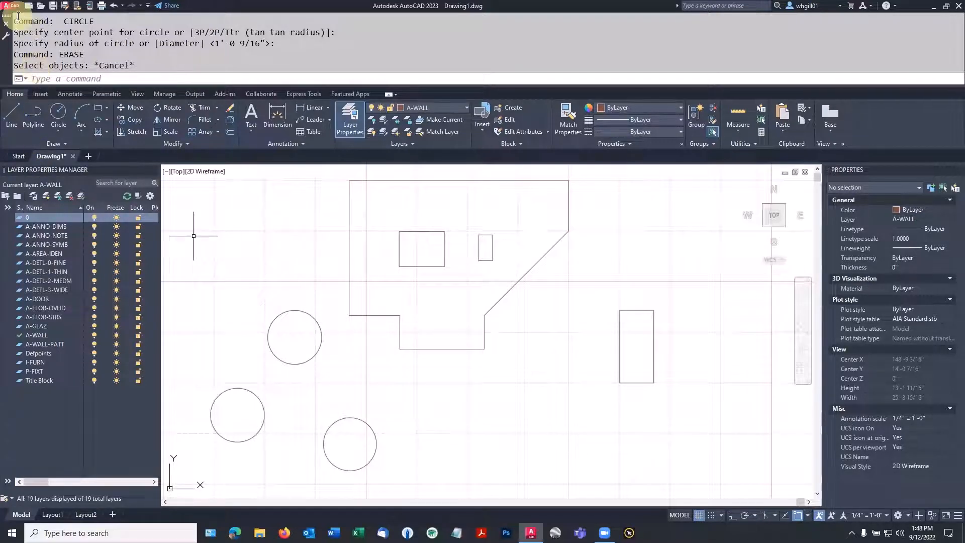
left_click(10, 5)
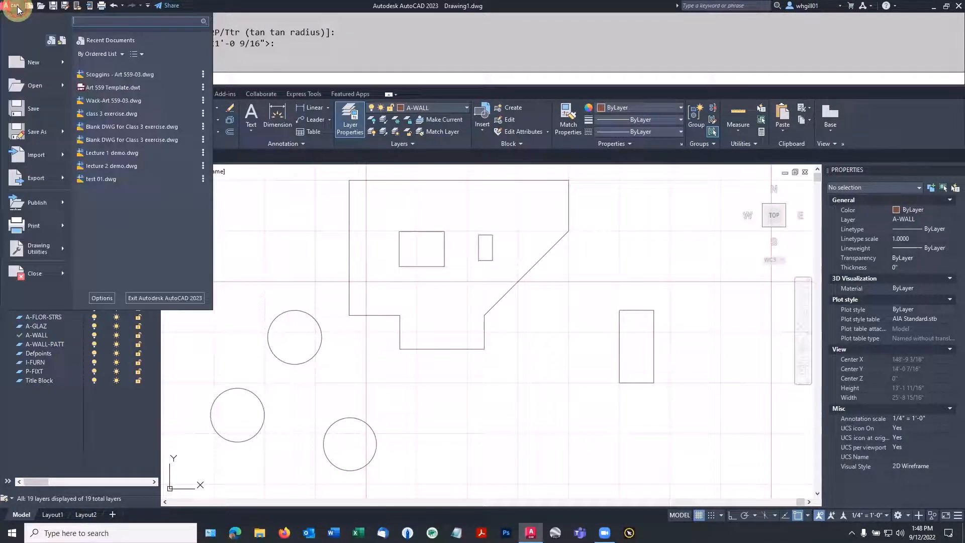
left_click(105, 298)
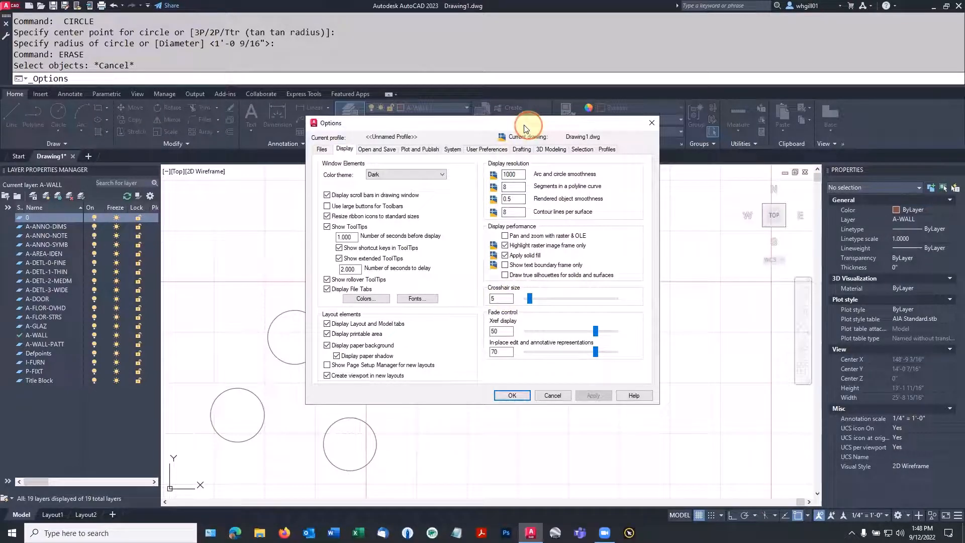
left_click_drag(525, 125, 265, 129)
left_click(392, 127)
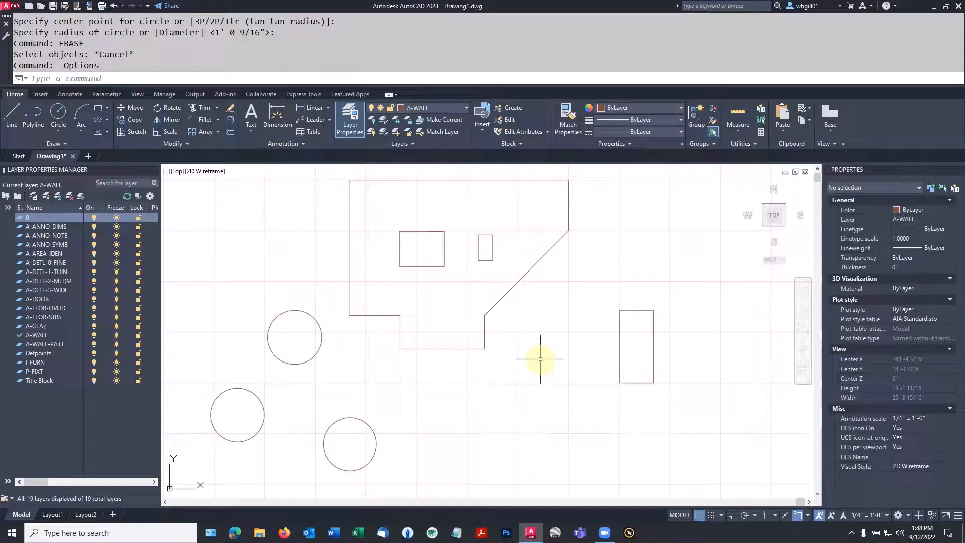
Set the crosshair size to 100 in the display options and apply it.
left_click(12, 6)
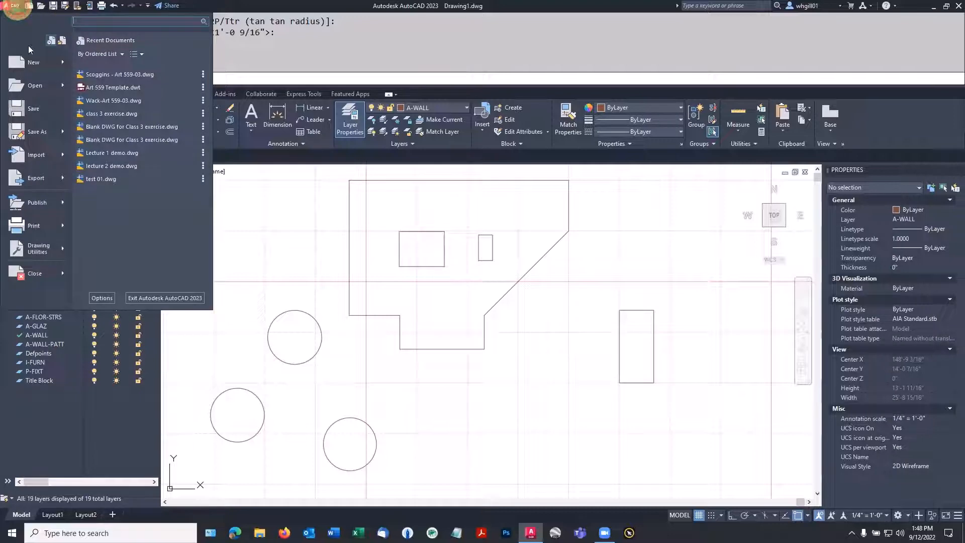
left_click(103, 299)
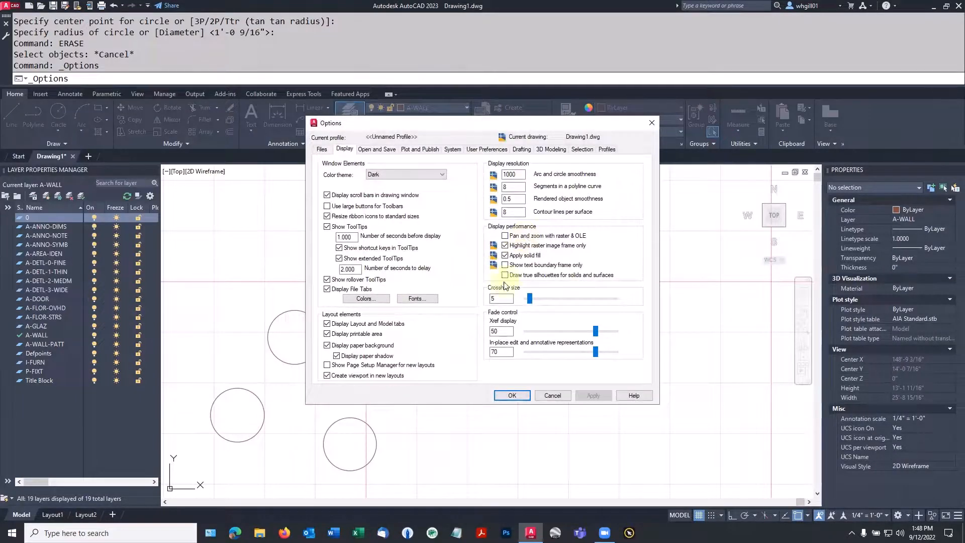
left_click_drag(530, 300, 615, 299)
left_click(594, 397)
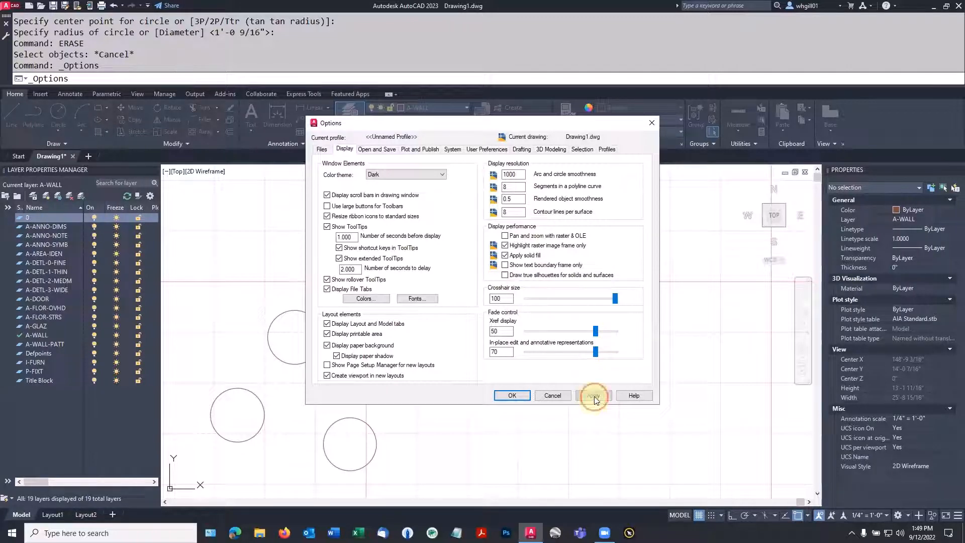
left_click(512, 396)
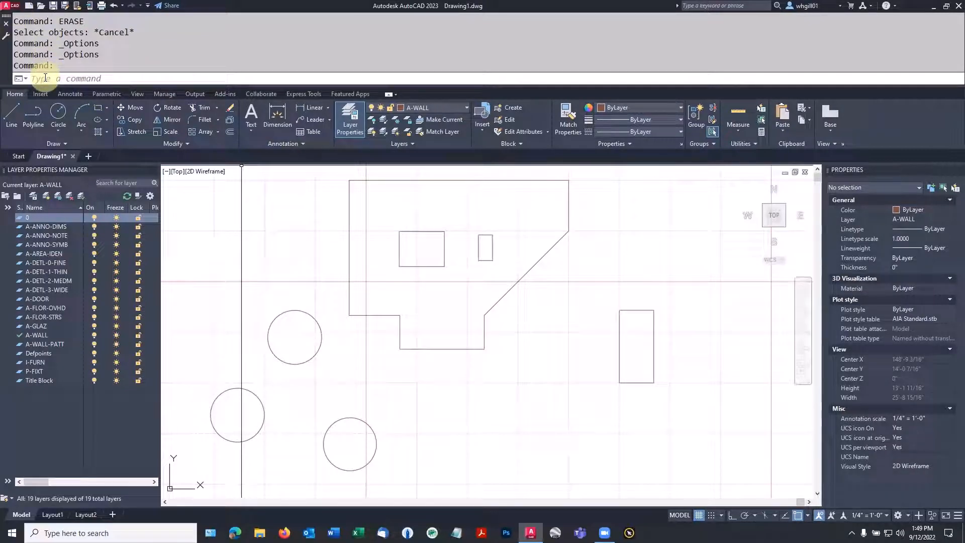
Set the crosshair size back to 5 in the display options.
key("space")
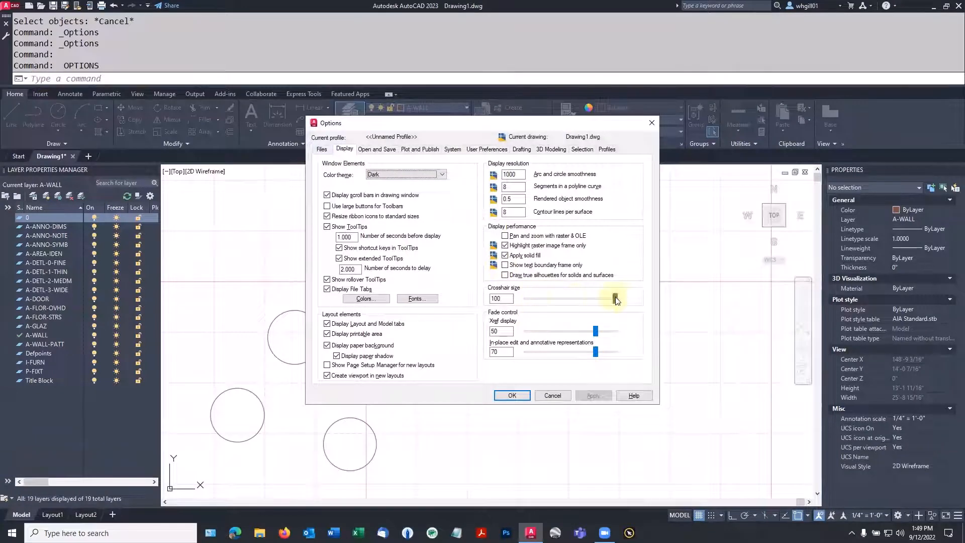
left_click_drag(616, 300, 528, 301)
left_click(512, 395)
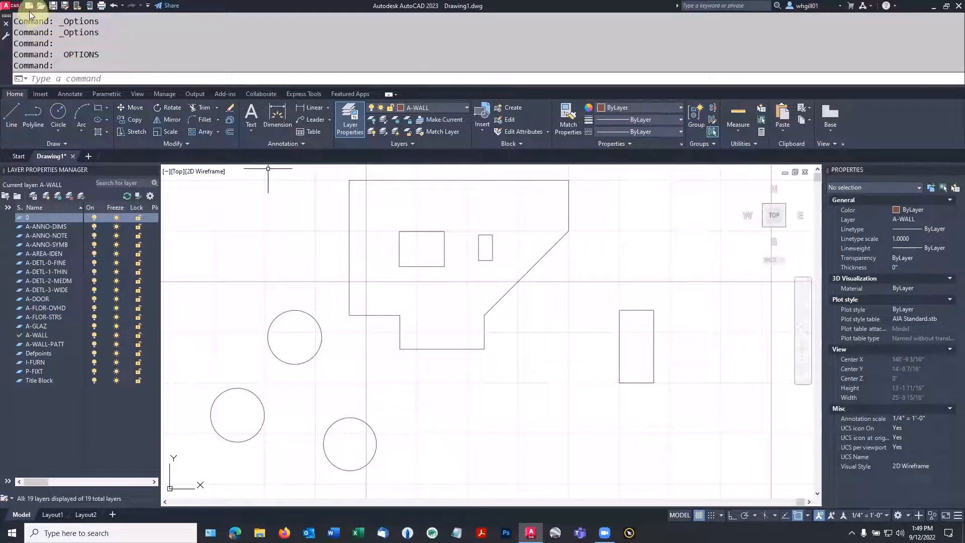
Enlarge the pickbox size in the selection options and accept the change.
left_click(15, 6)
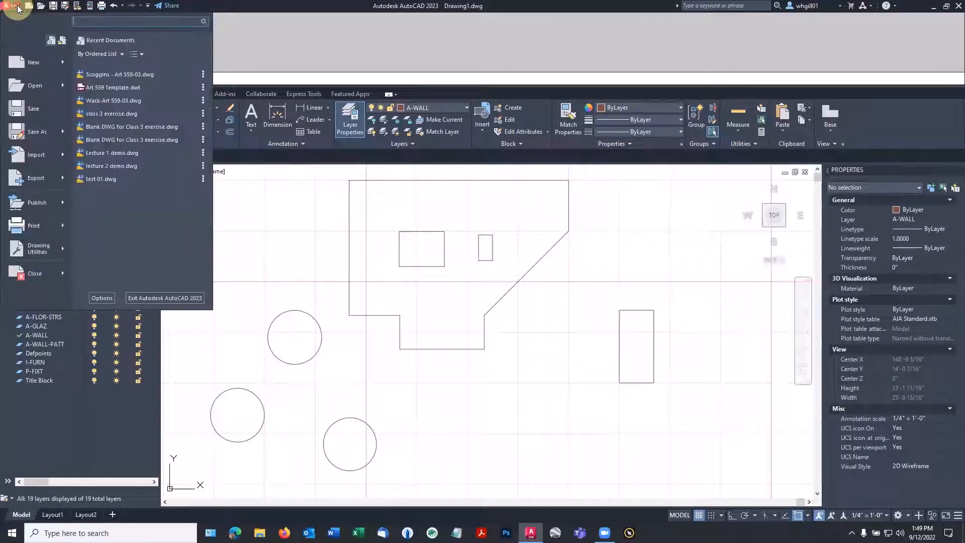
left_click(100, 298)
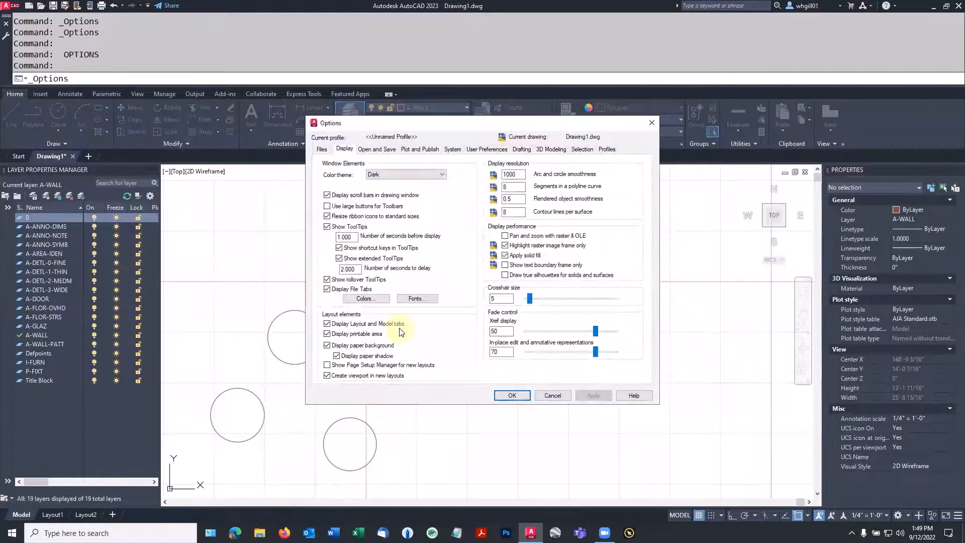
left_click(582, 150)
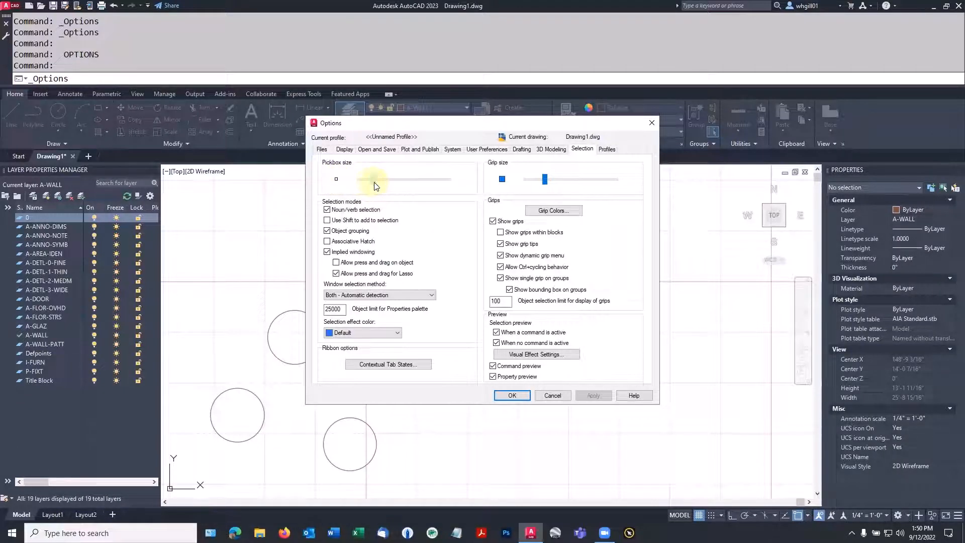
left_click_drag(375, 186, 394, 186)
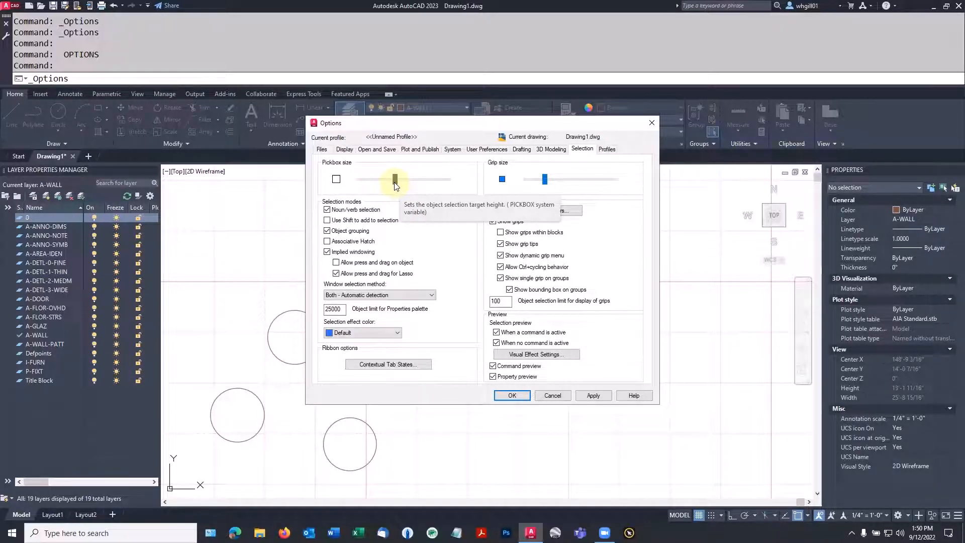
key("Return")
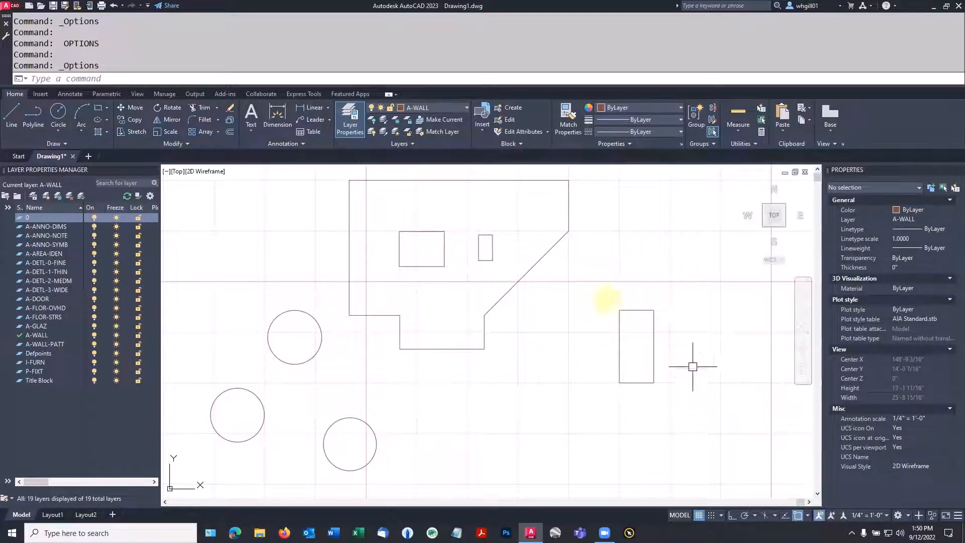
type("l")
key("space")
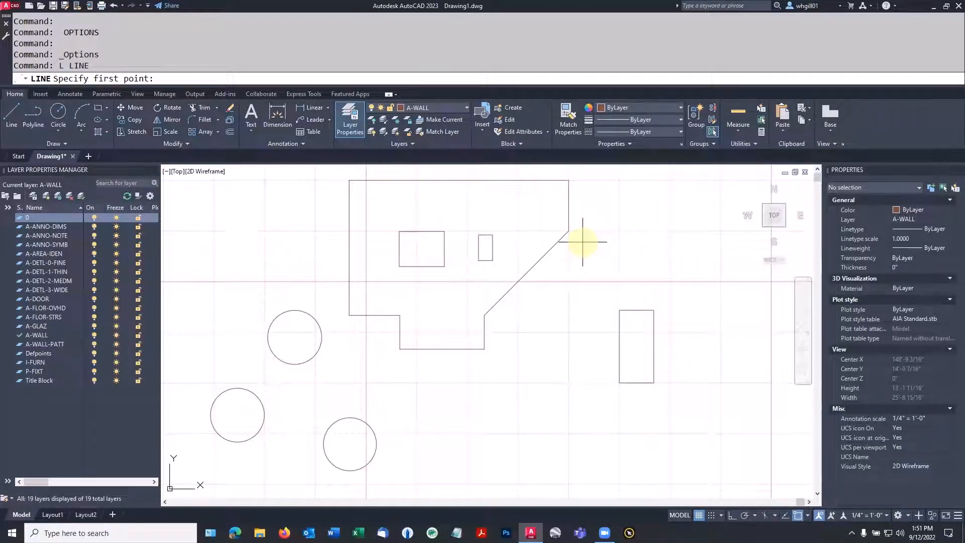
key("Escape")
Set the object snap aperture to 50 with the APERTURE command and try it with the Line command.
type("aperture")
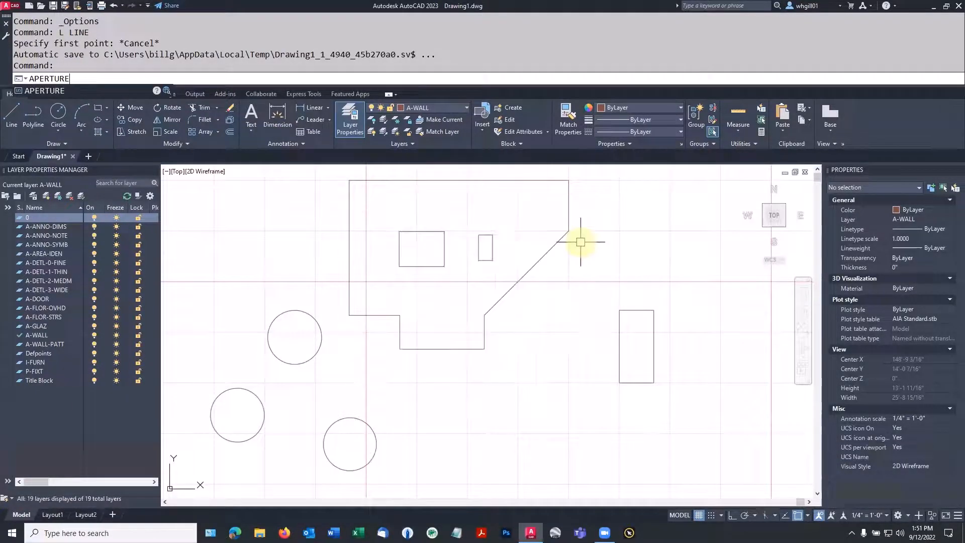
key("Return")
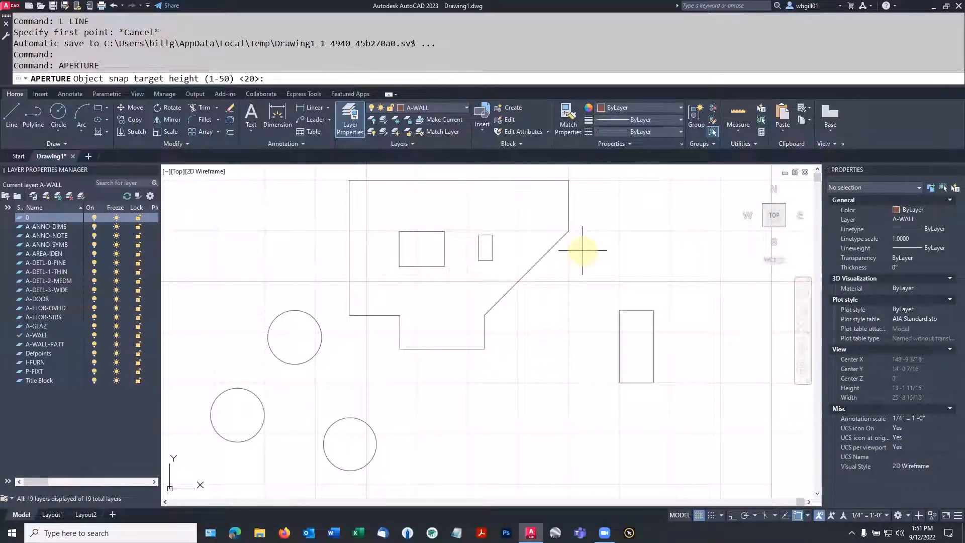
type("50")
key("Return")
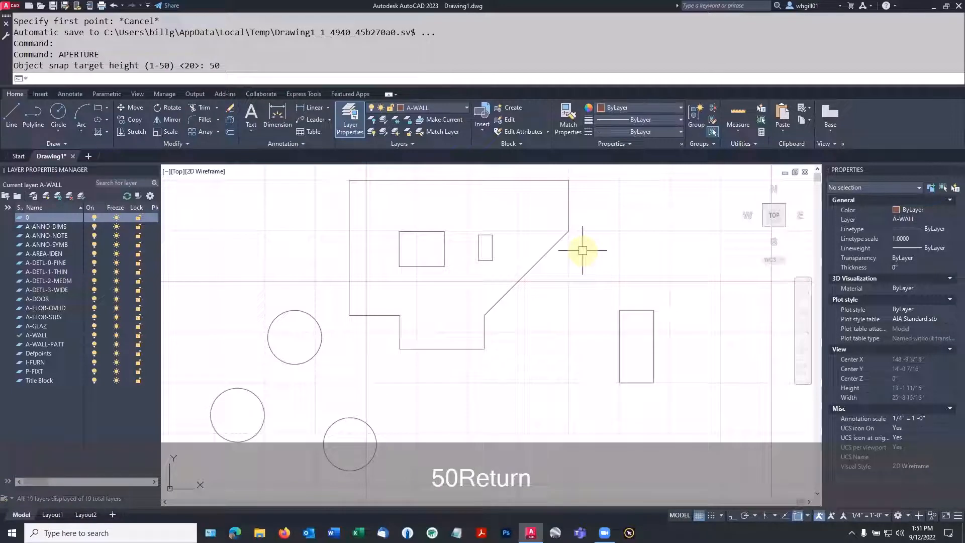
type("L")
key("space")
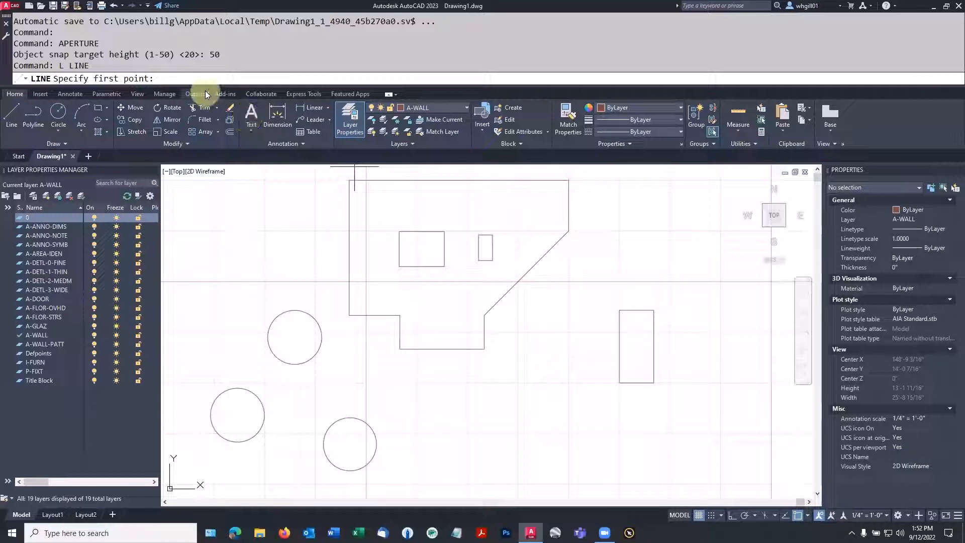
key("Escape")
Set the object snap target height to 20 with the APERTURE command.
type("a")
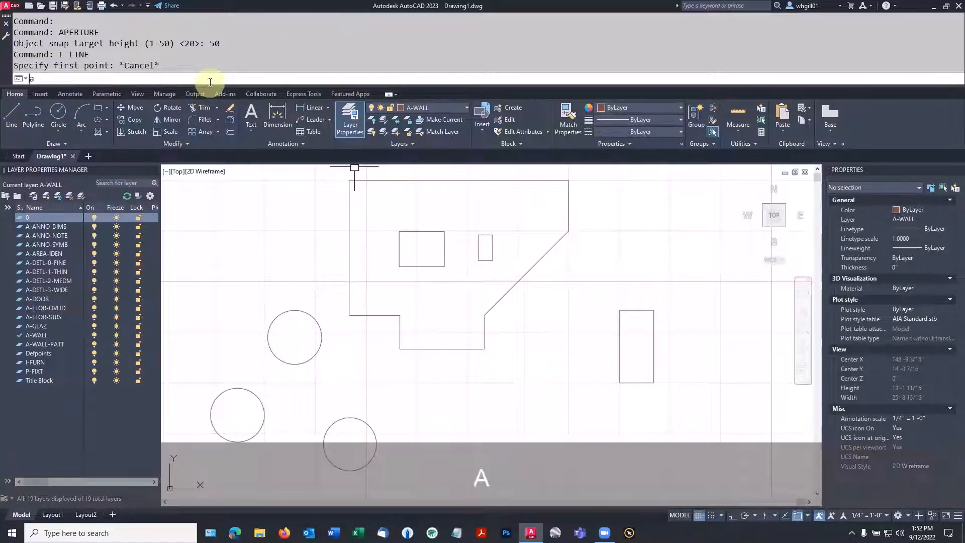
type("perture")
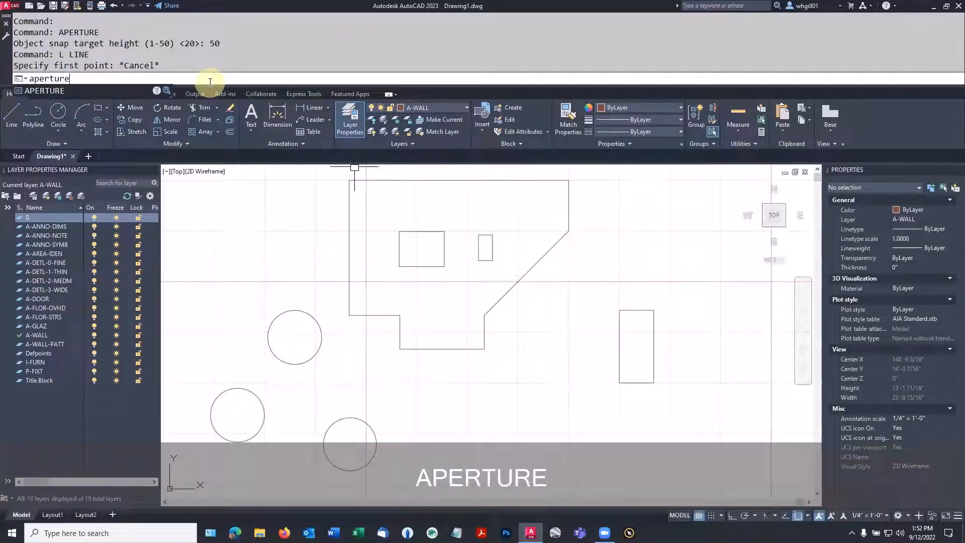
key("Return")
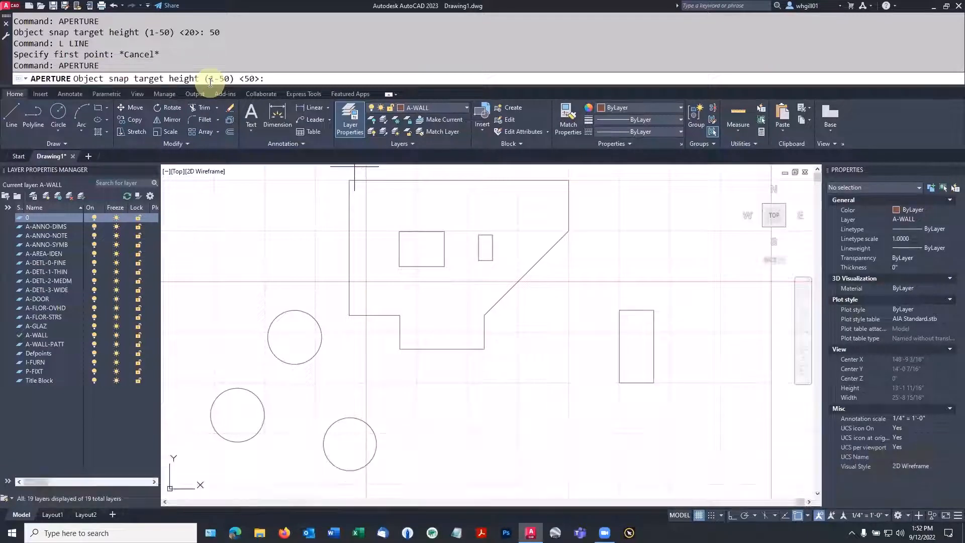
type("20")
key("Return")
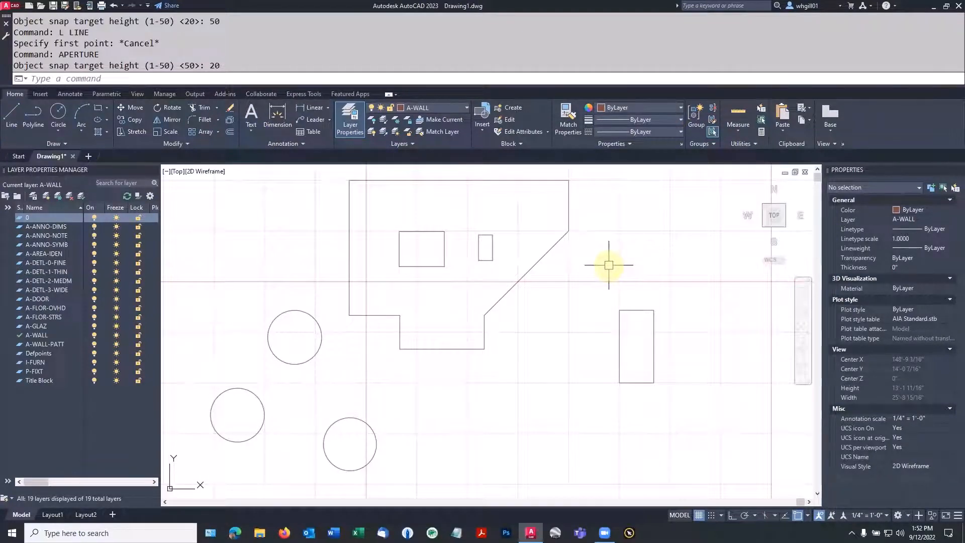
Start a line and examine which running object snap modes are enabled.
type("l")
key("space")
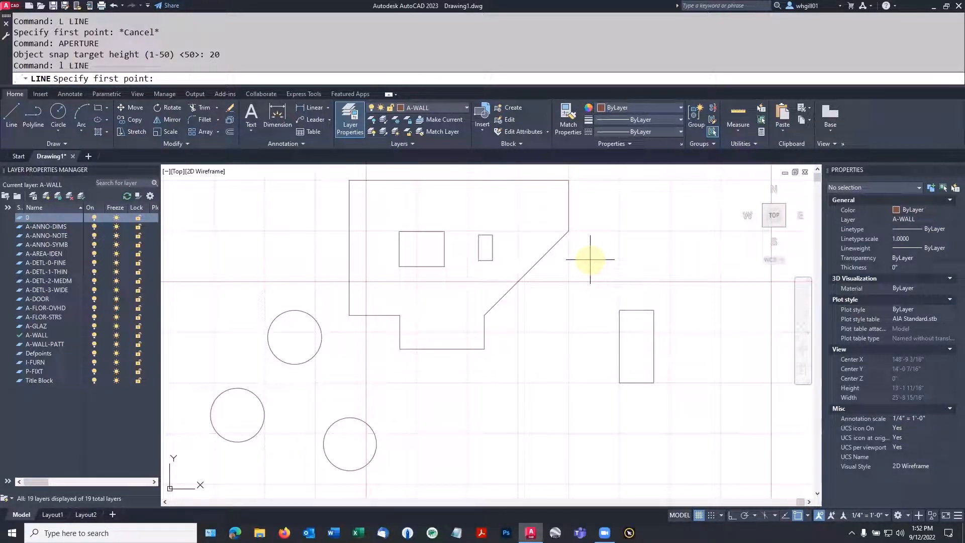
right_click(798, 513)
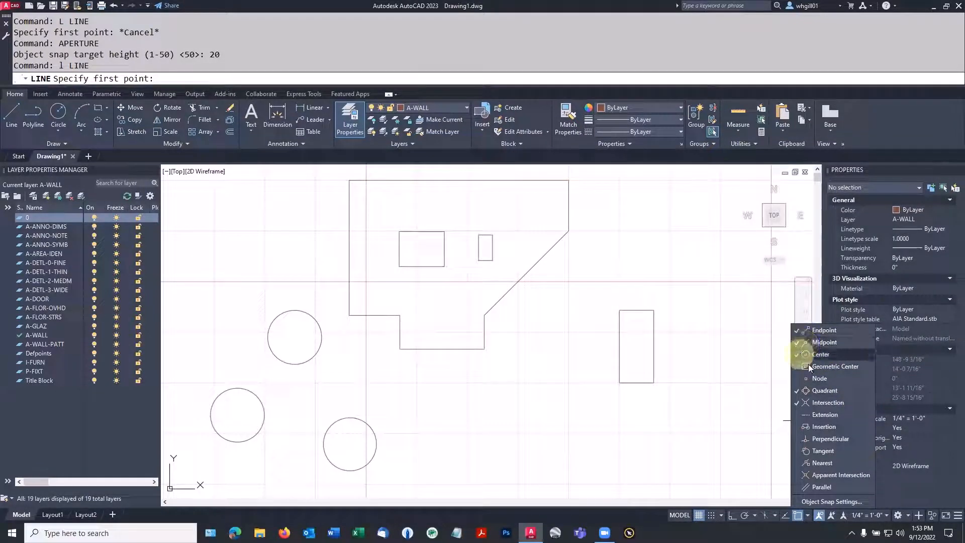
left_click(795, 401)
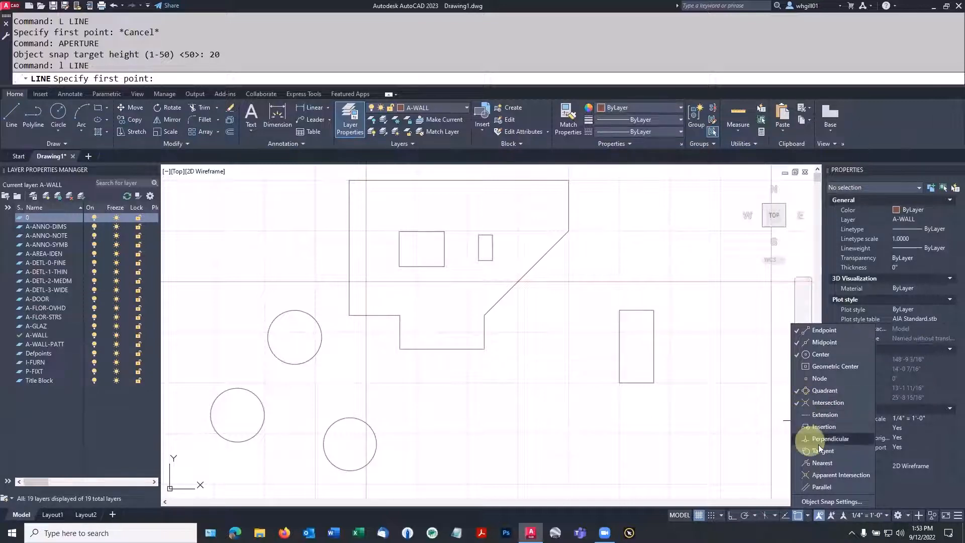
left_click(716, 433)
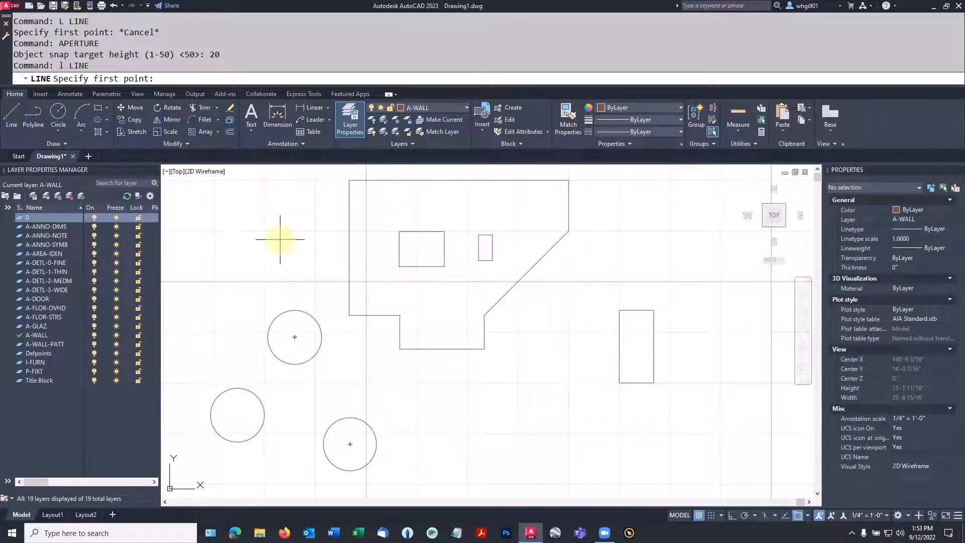
type("l")
key("space")
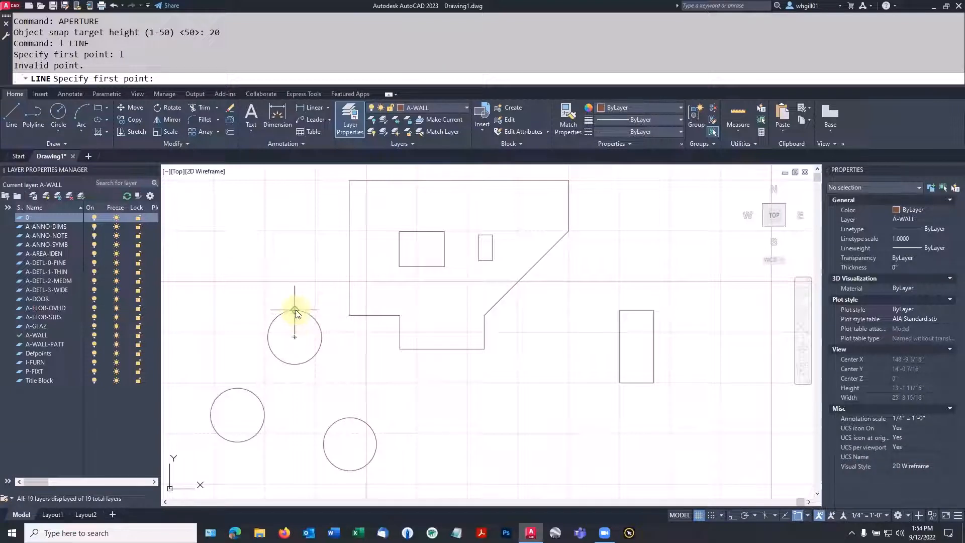
right_click(796, 513)
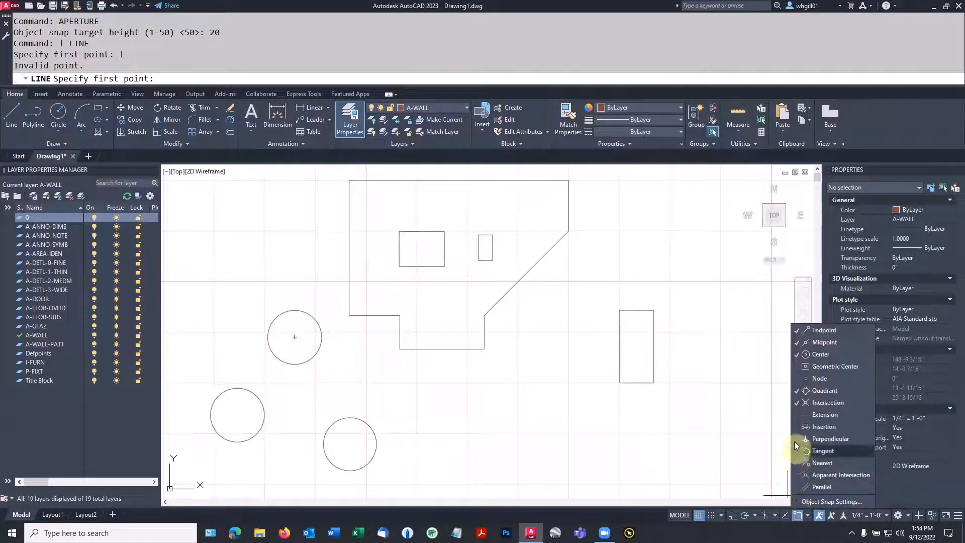
left_click(807, 402)
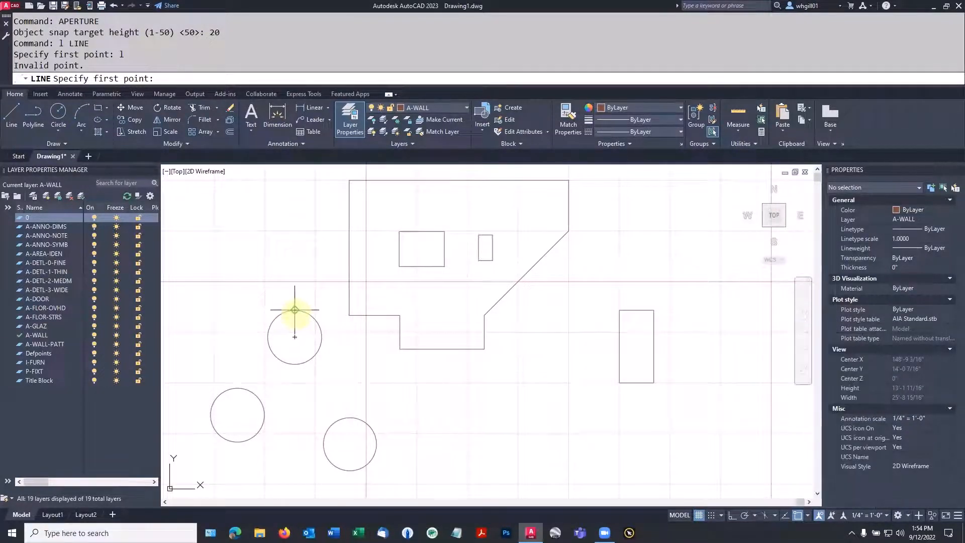
Draw a triangle of lines connecting the centers of the three circles, starting and ending at the uppermost circle.
left_click(294, 337)
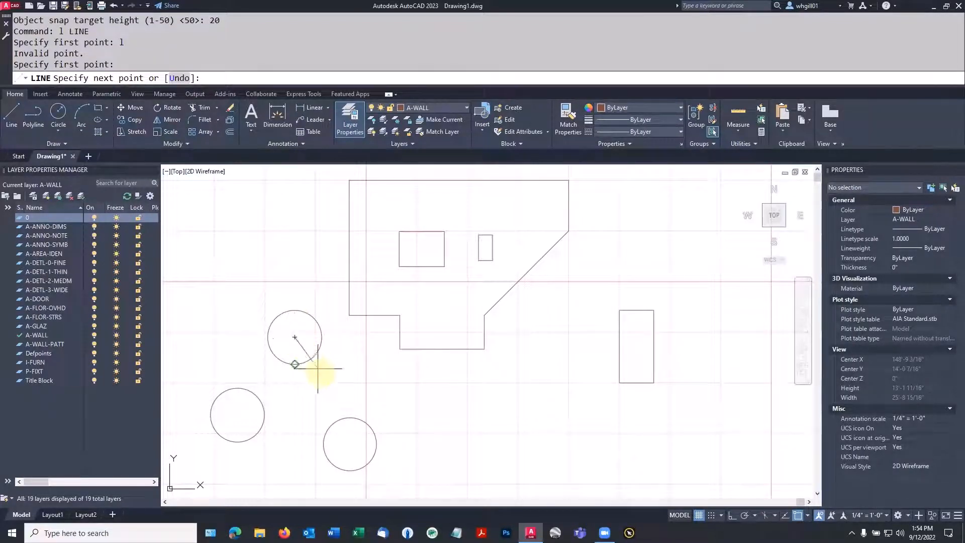
left_click(349, 444)
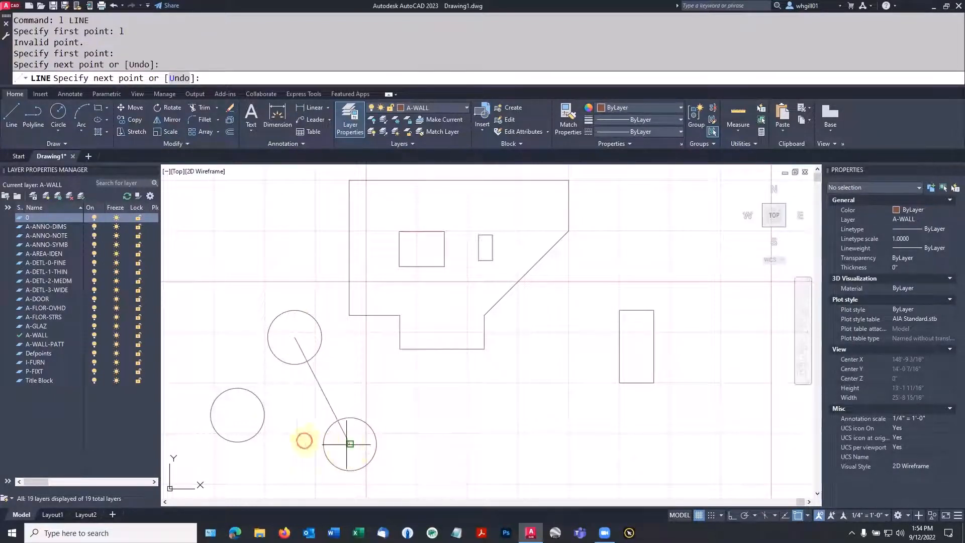
left_click(237, 415)
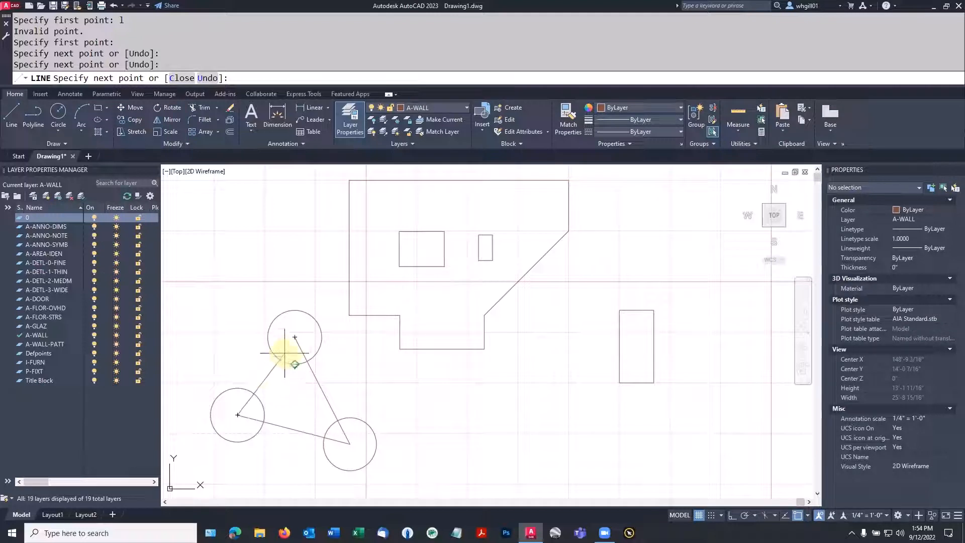
left_click(295, 337)
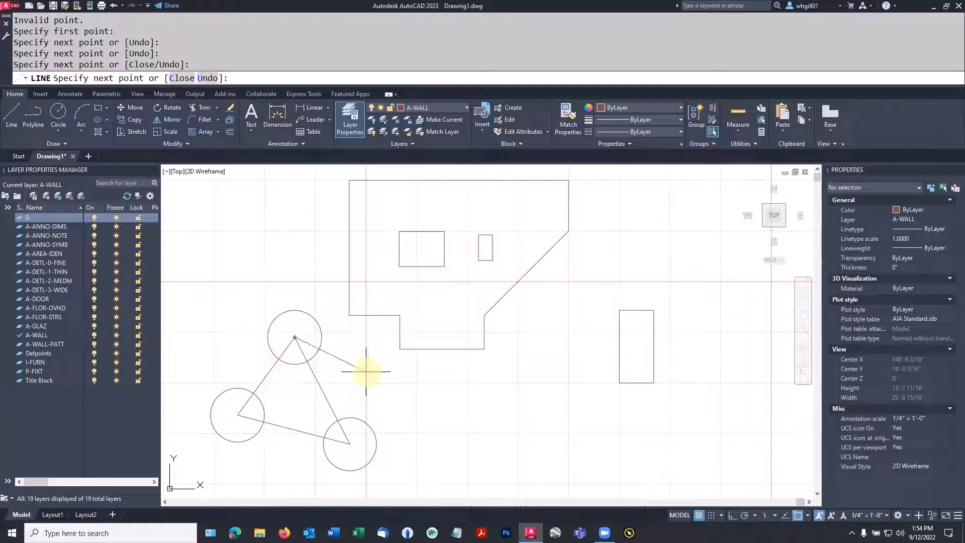
key("Escape")
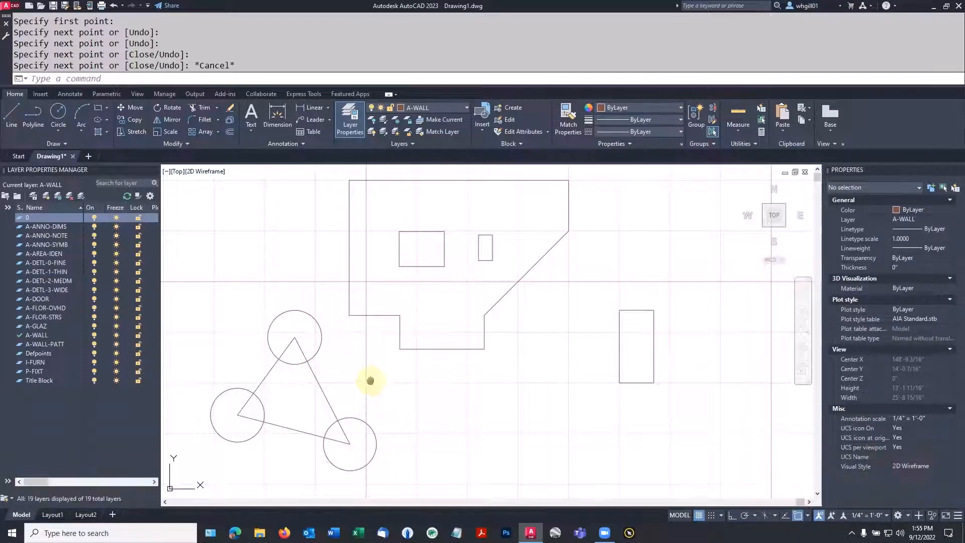
Draw a line from the lower-left corner of the upright rectangle to the lower-right corner of the outline's bottom notch.
left_click(807, 515)
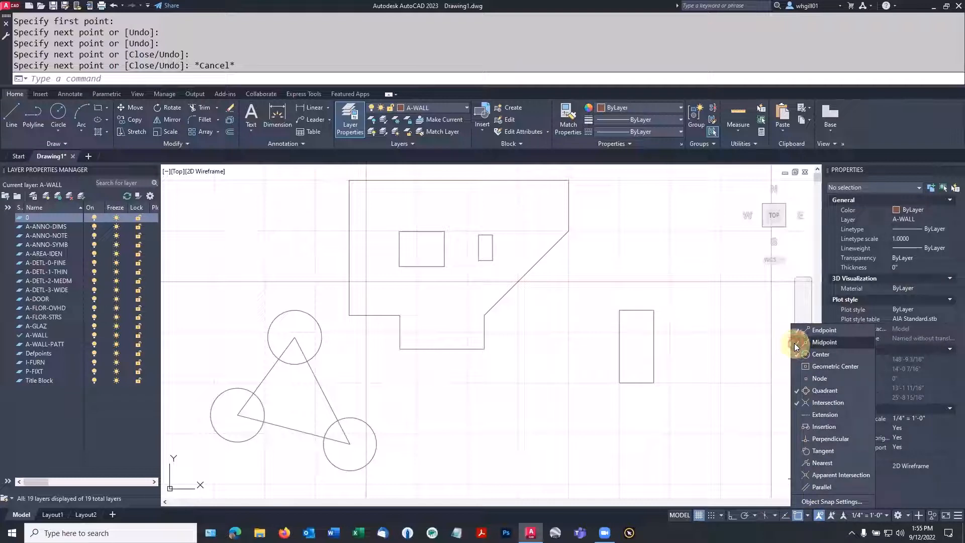
left_click(754, 364)
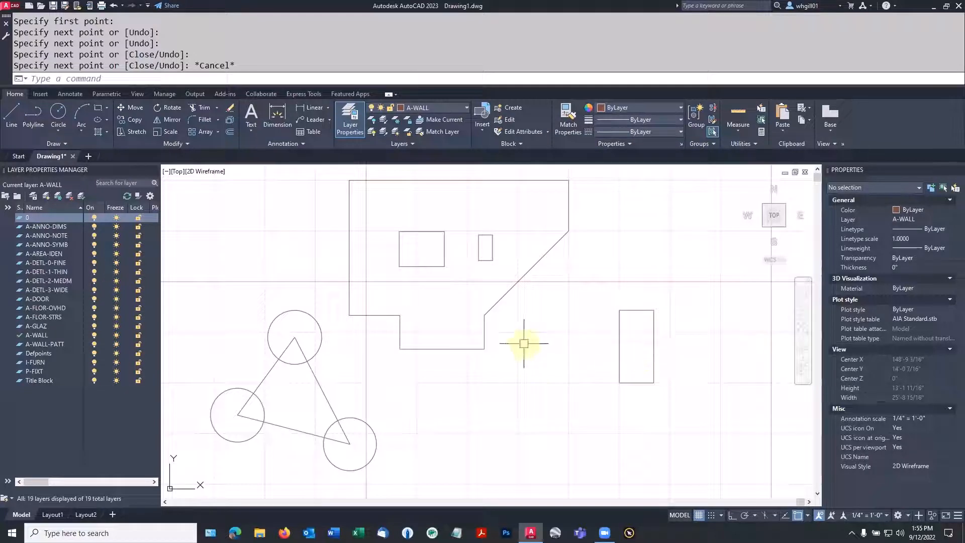
type("l")
key("space")
left_click(615, 385)
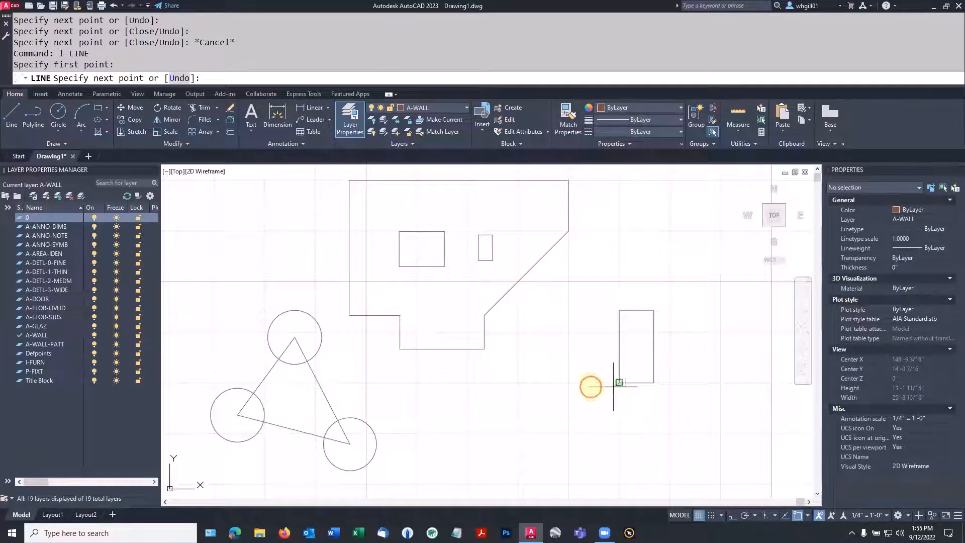
left_click(484, 349)
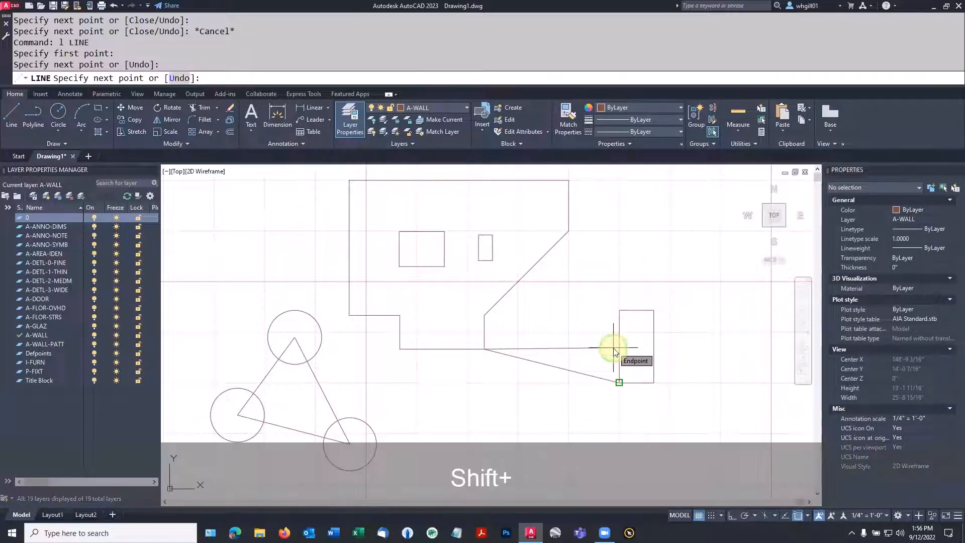
Continue the line to the midpoints of the upright rectangle's left side and the outline's slanted edge, using one-time Midpoint snap overrides.
right_click(613, 348, "shift")
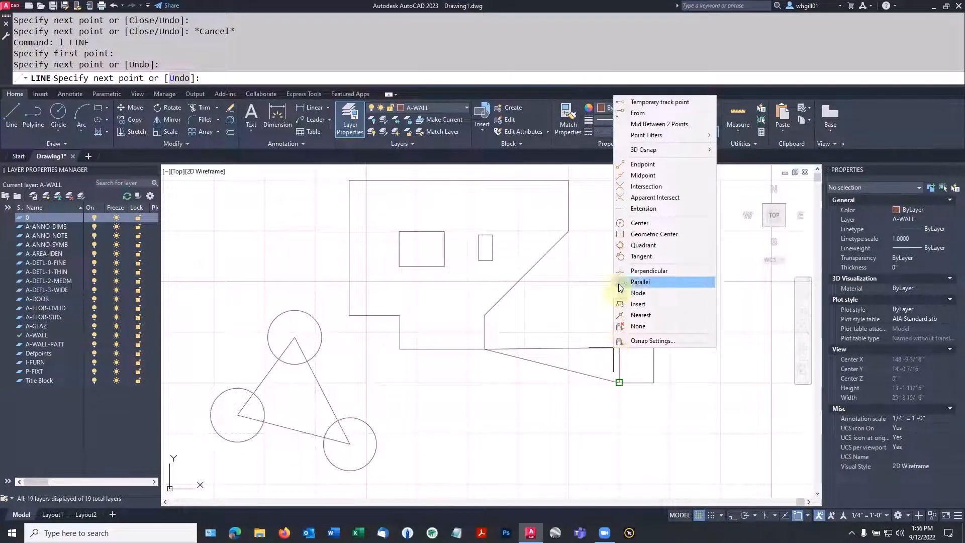
left_click(638, 176)
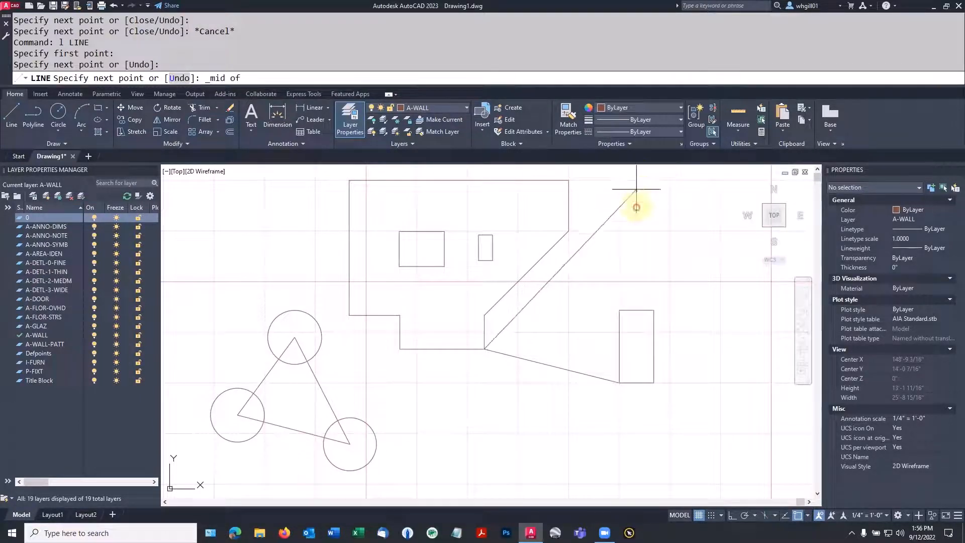
left_click(620, 346)
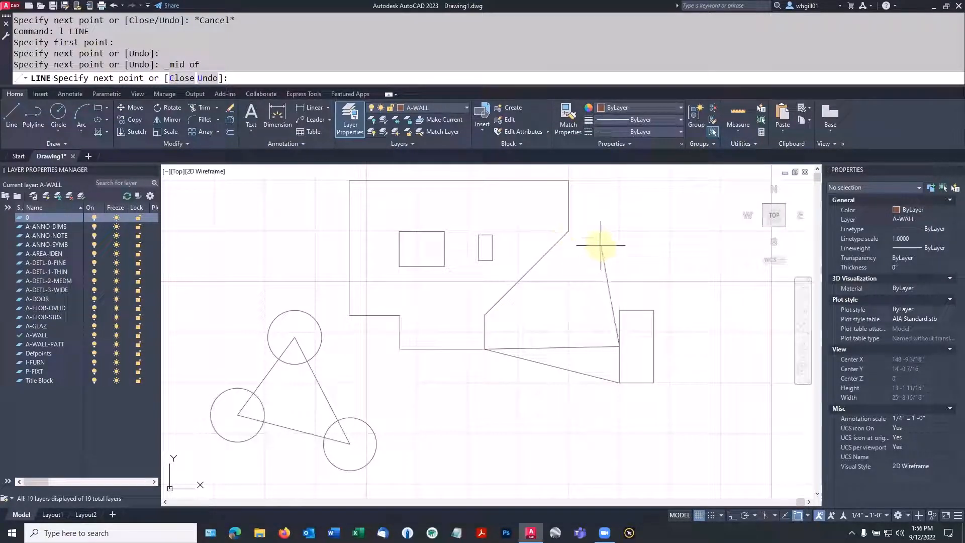
right_click(558, 276, "shift")
key("shift+m")
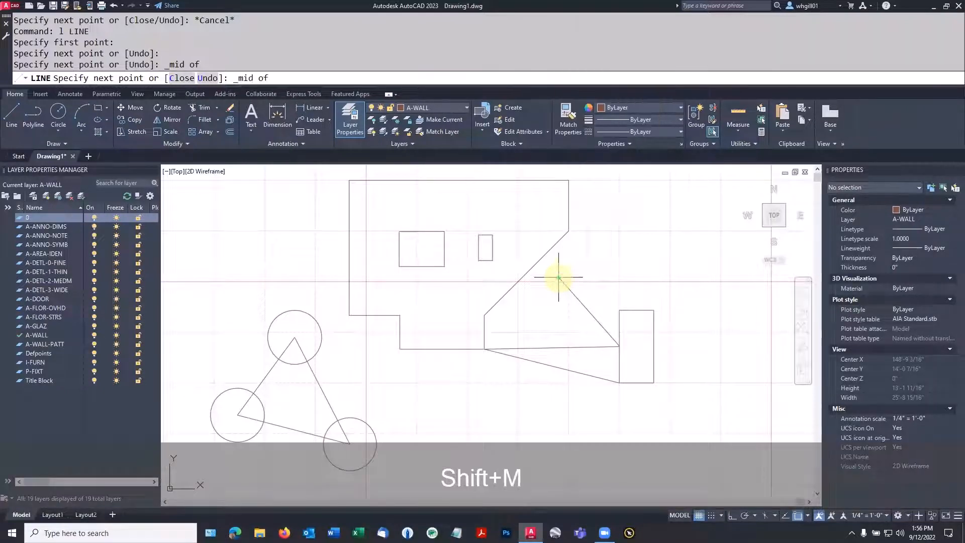
left_click(531, 274)
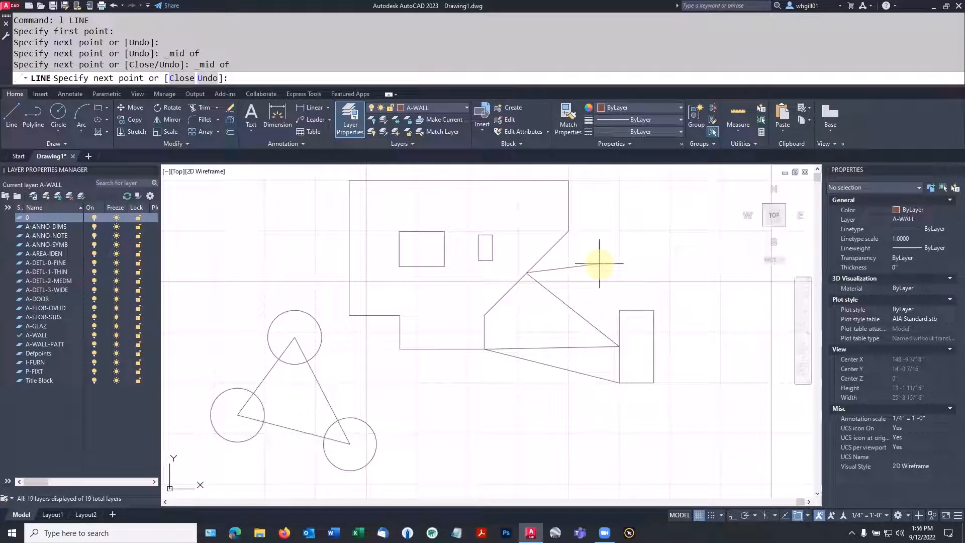
Continue the line from the slanted edge's midpoint to a free point below the outline and end the Line command.
right_click(599, 263, "shift")
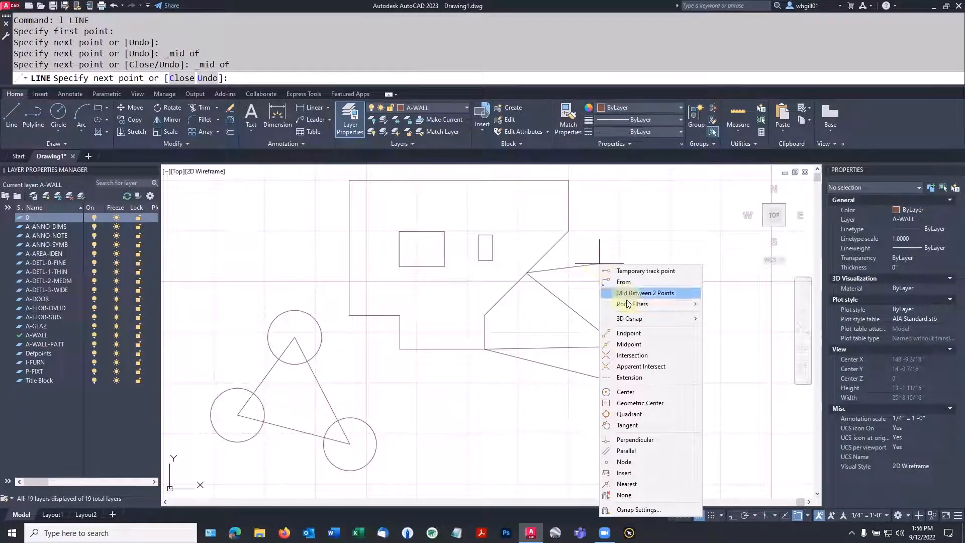
left_click(537, 431)
key("Escape")
key("Escape")
key("Escape")
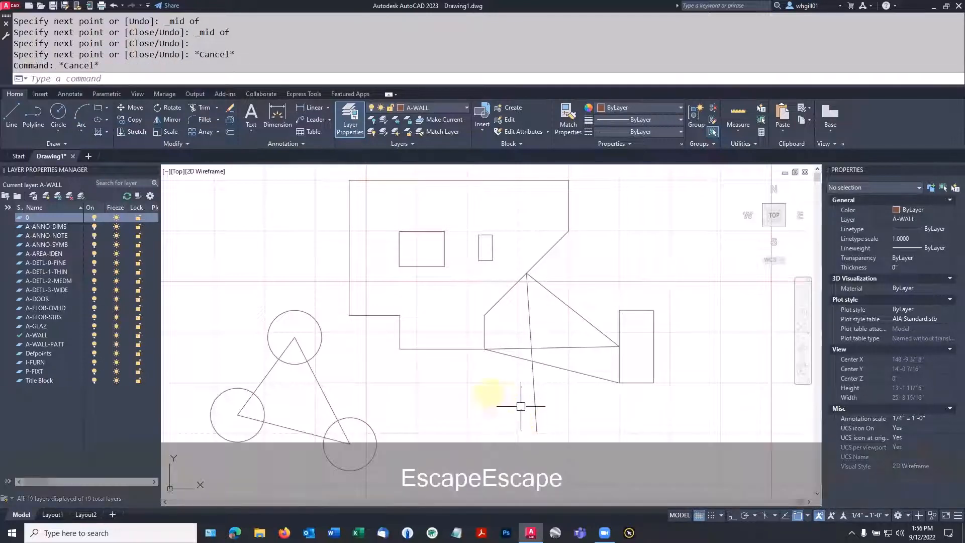
Draw a line from a free point below the outline to the long near-vertical line, using a one-time Perpendicular snap override.
scroll(473, 417, "up", 2)
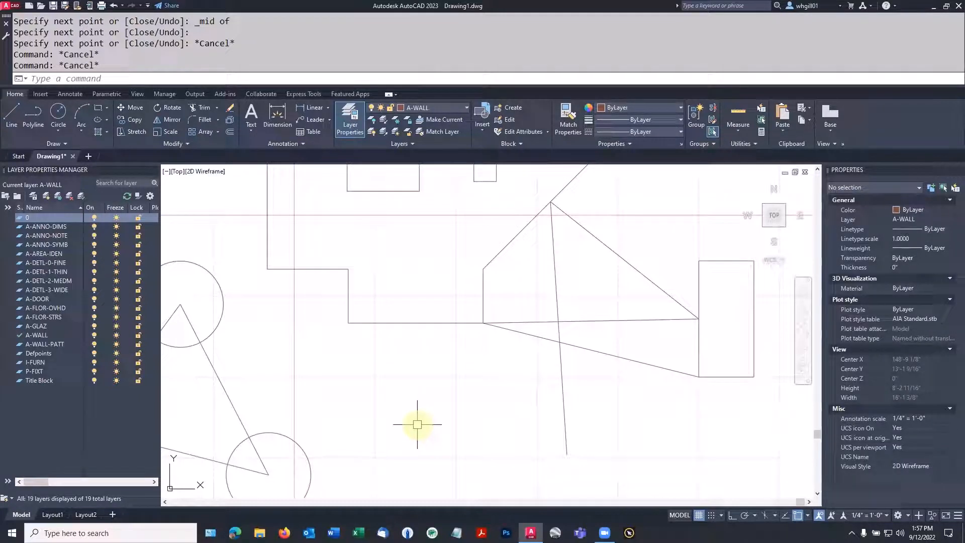
type("l")
key("space")
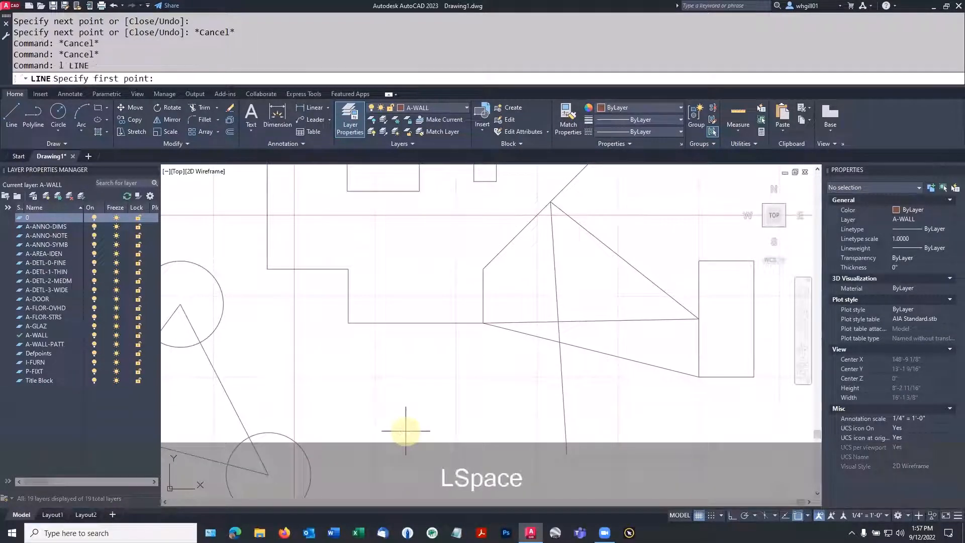
left_click(406, 431)
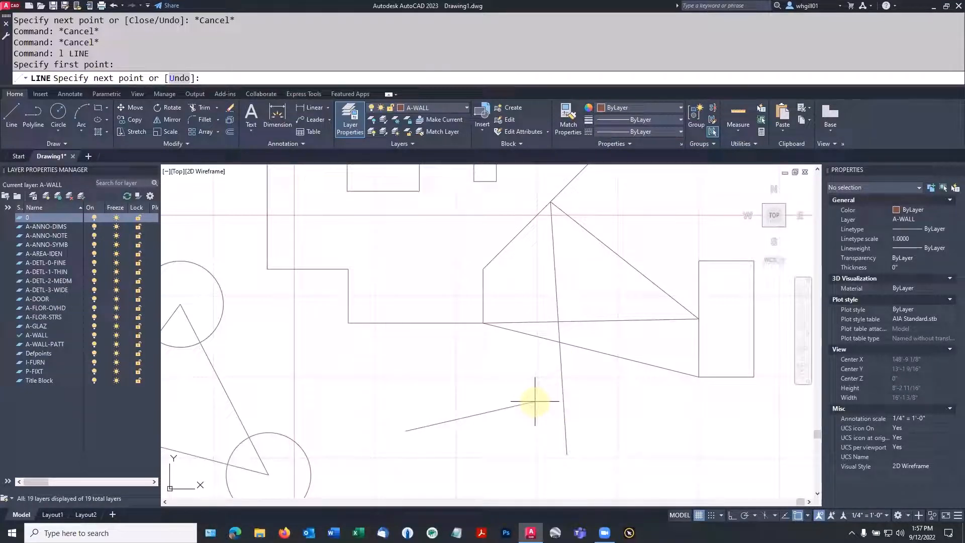
right_click(535, 401, "shift")
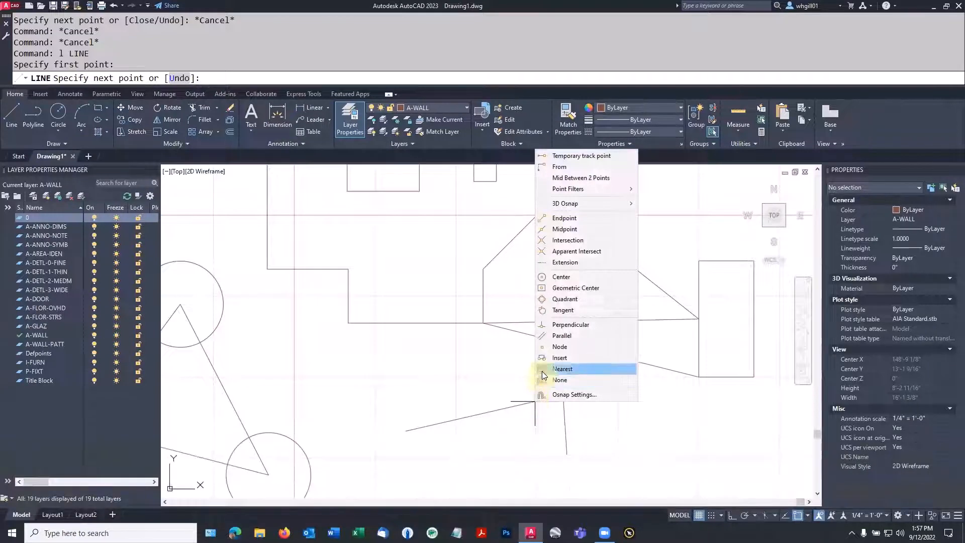
left_click(562, 326)
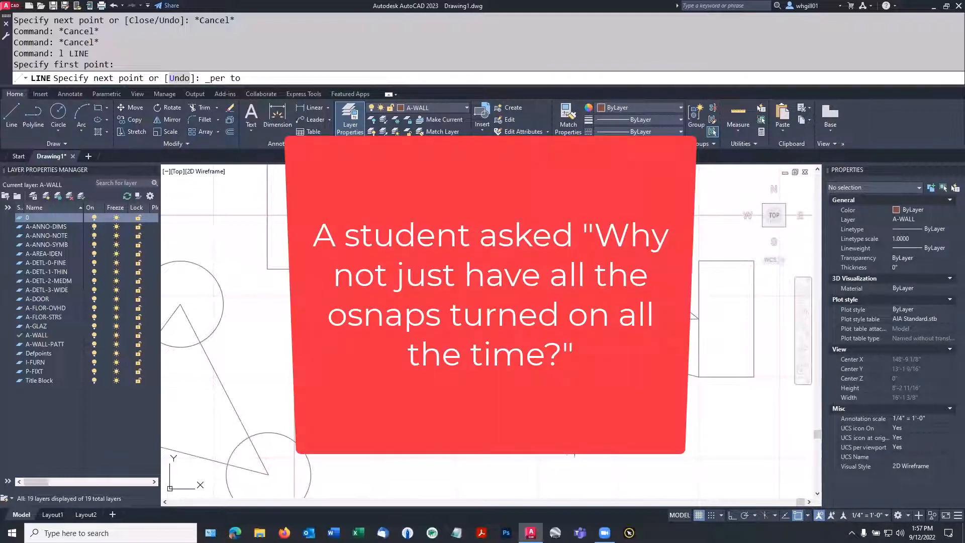
left_click(573, 455)
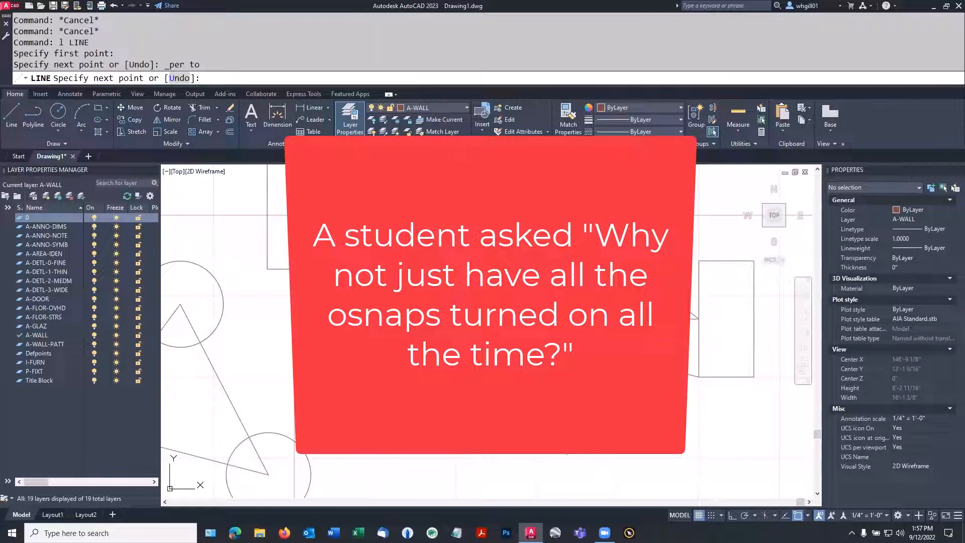
key("Escape")
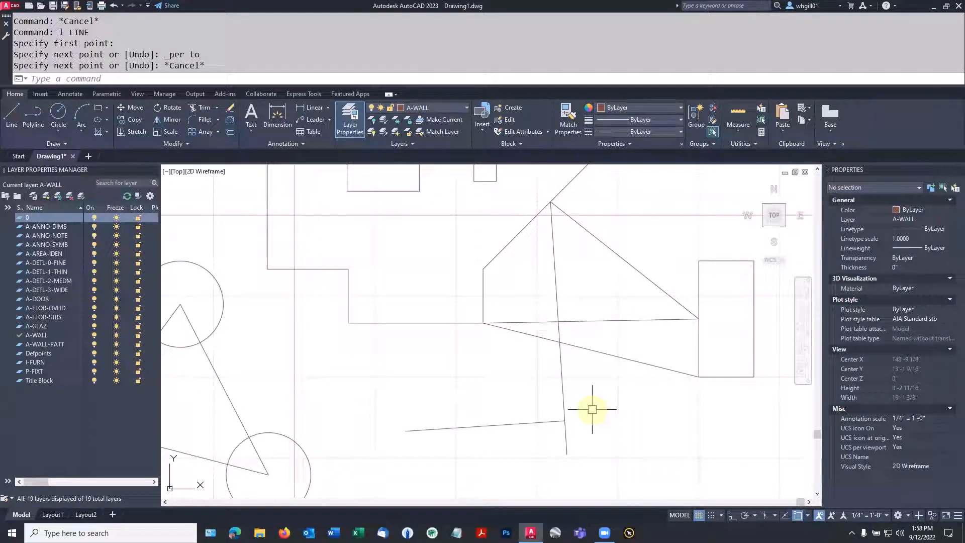
Turn running object snaps off and draw three connected line segments freehand around the upright rectangle, starting near its upper-right corner.
type("l")
key("space")
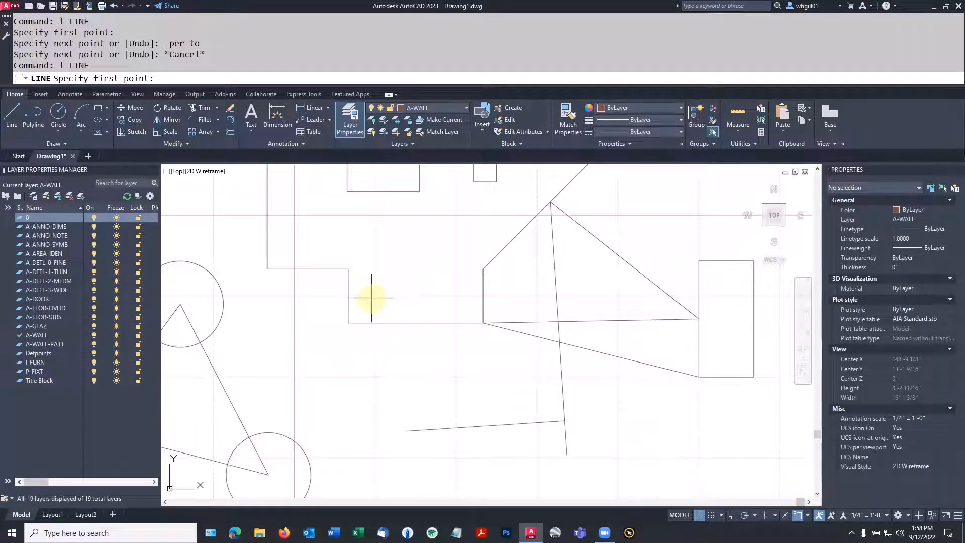
scroll(373, 296, "down", 4)
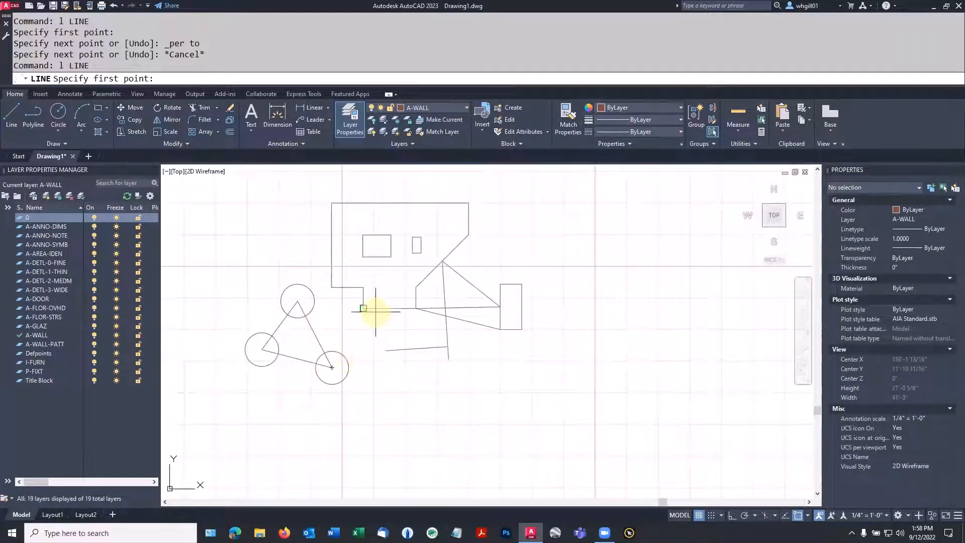
key("F3")
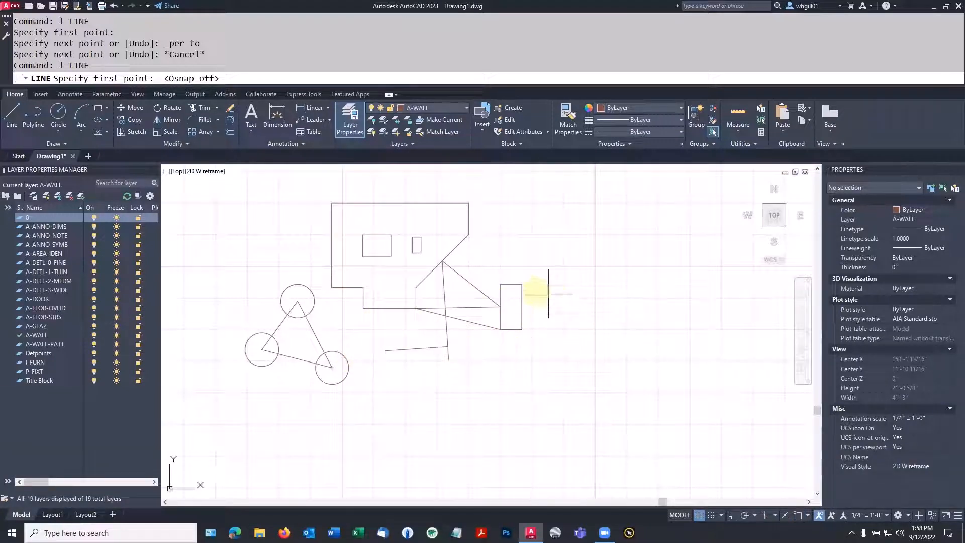
type("l")
key("space")
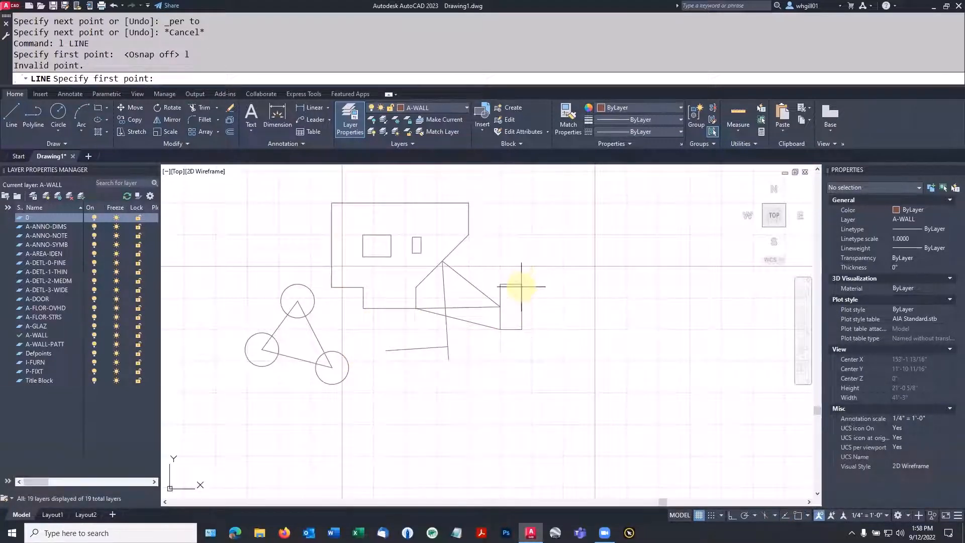
type("l")
key("space")
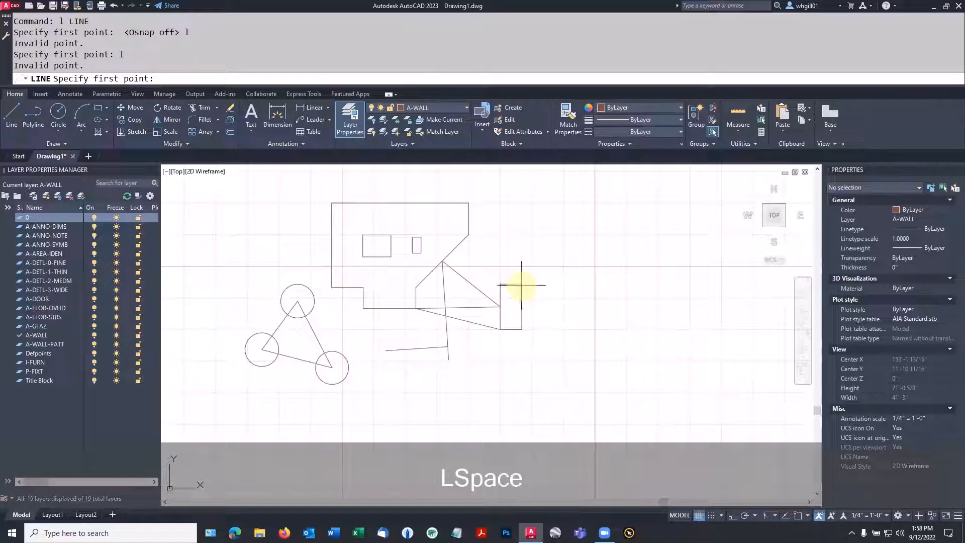
left_click(533, 272)
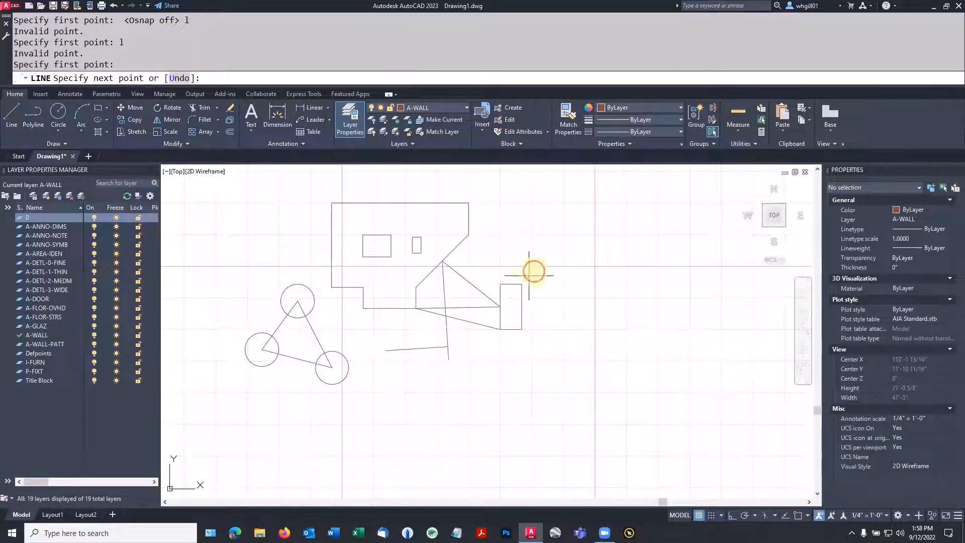
left_click(584, 223)
left_click(601, 292)
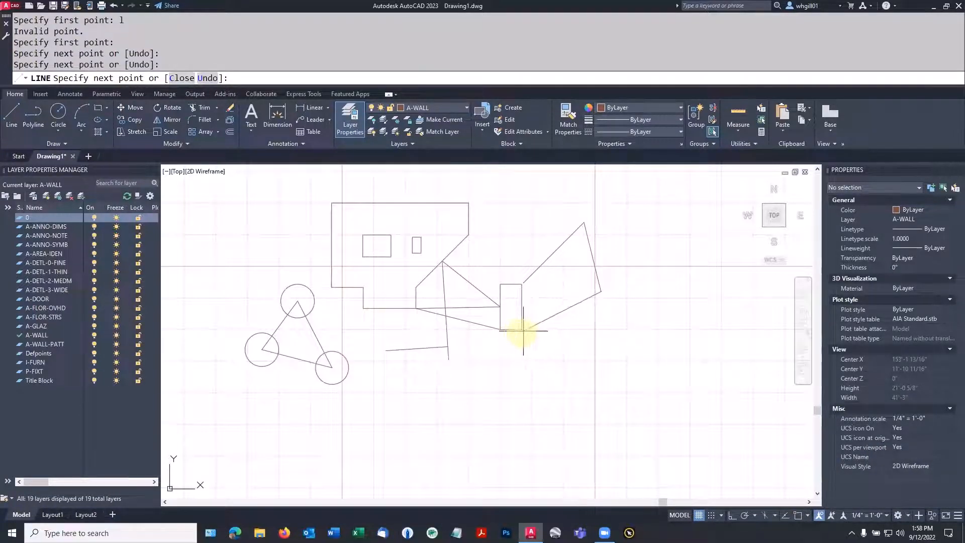
left_click(521, 361)
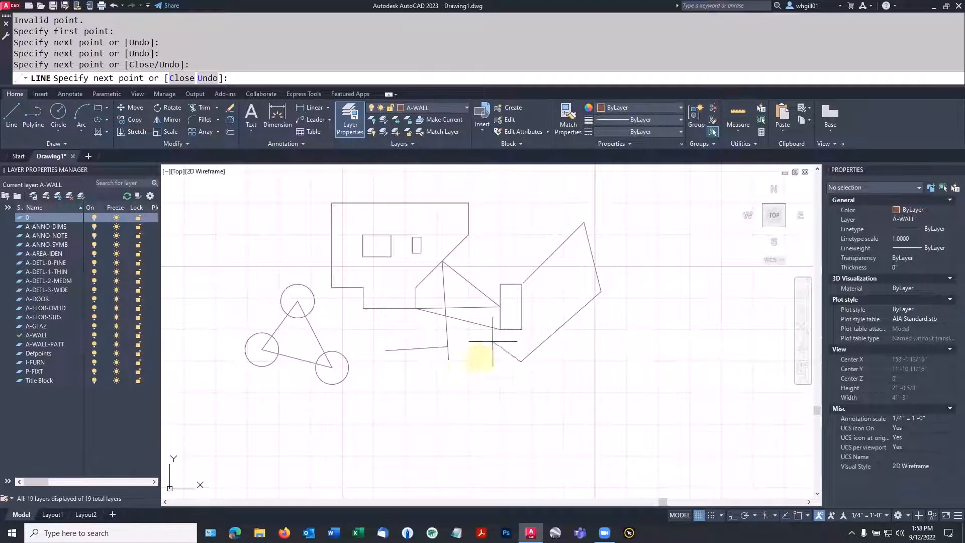
Turn running object snaps back on and finish the line at the lower endpoint of the near-vertical line.
key("F3")
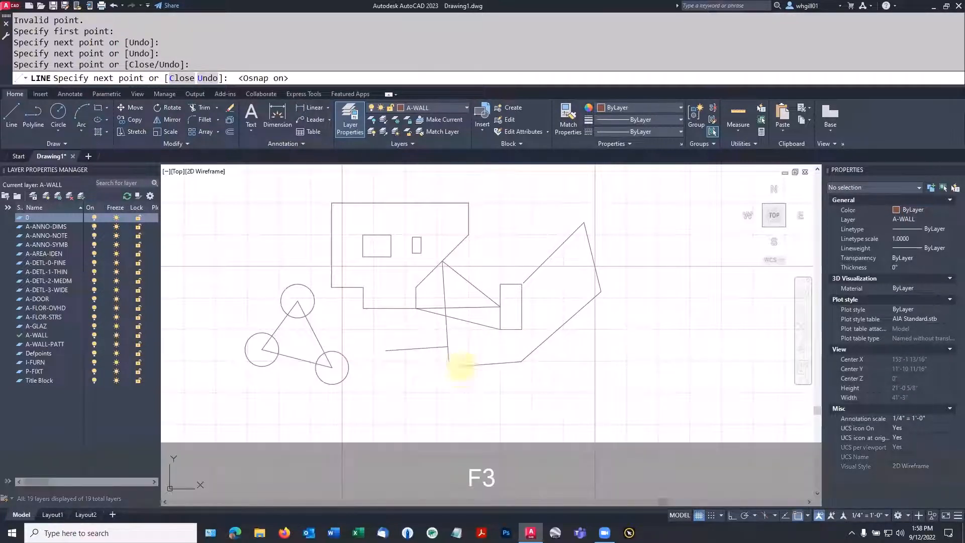
left_click(451, 360)
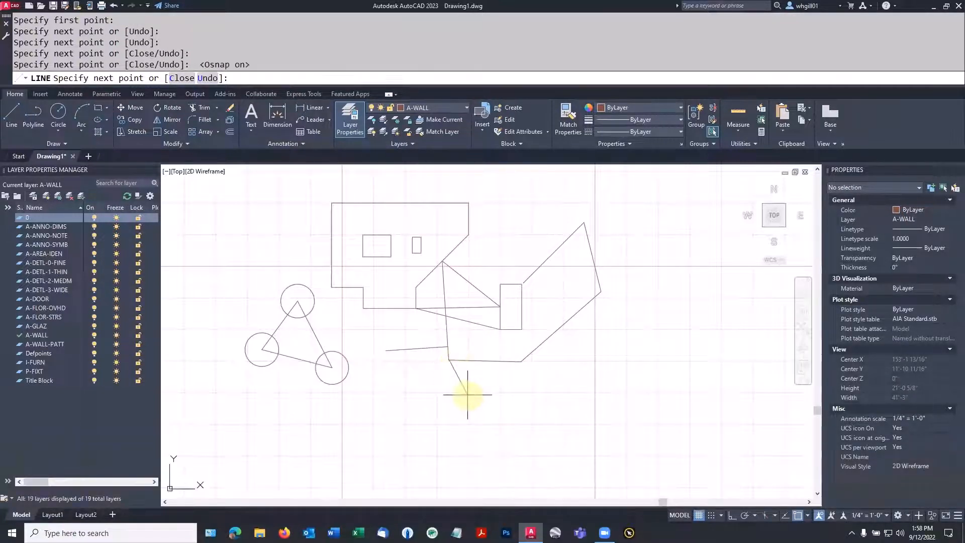
key("Escape")
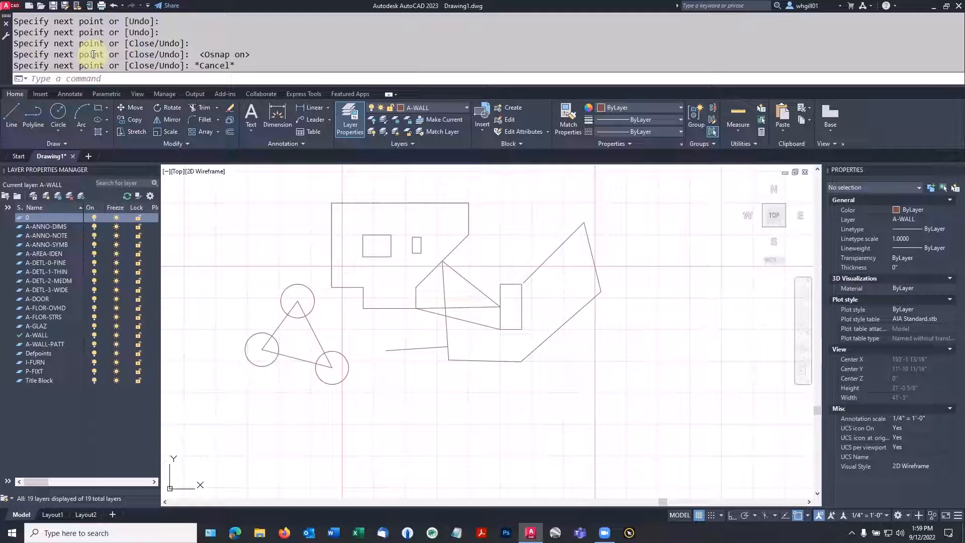
Examine the command line window font settings in the display options and accept Consolas, Regular, size 14.
left_click(10, 6)
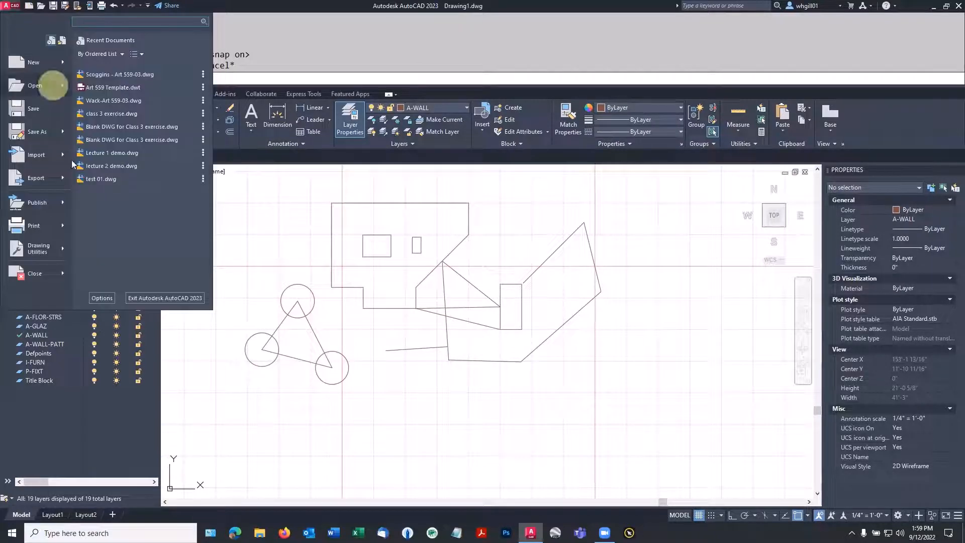
left_click(98, 297)
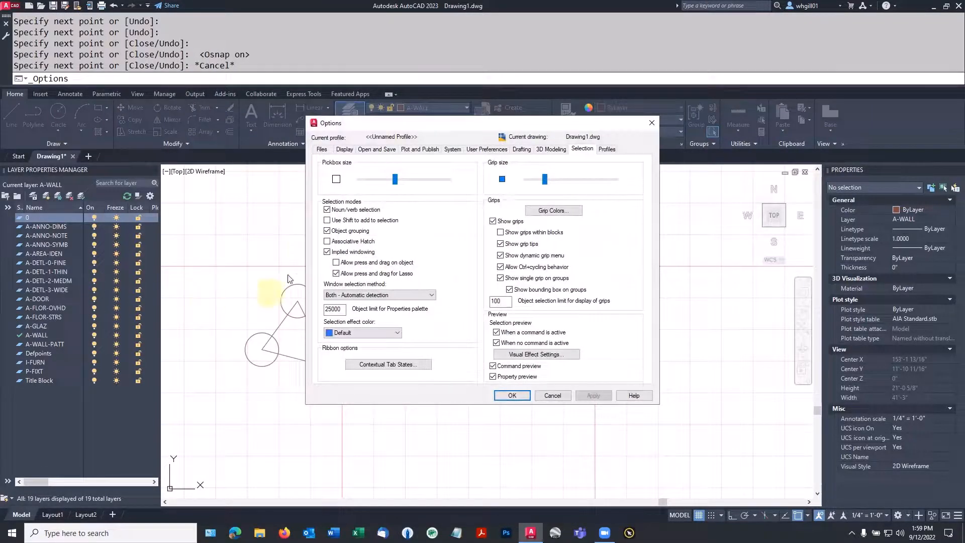
left_click(344, 149)
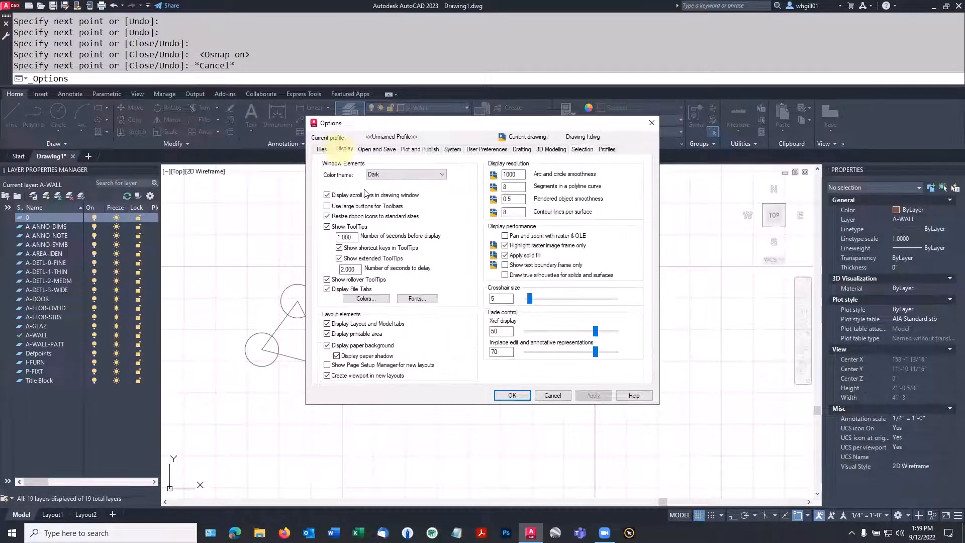
left_click(417, 298)
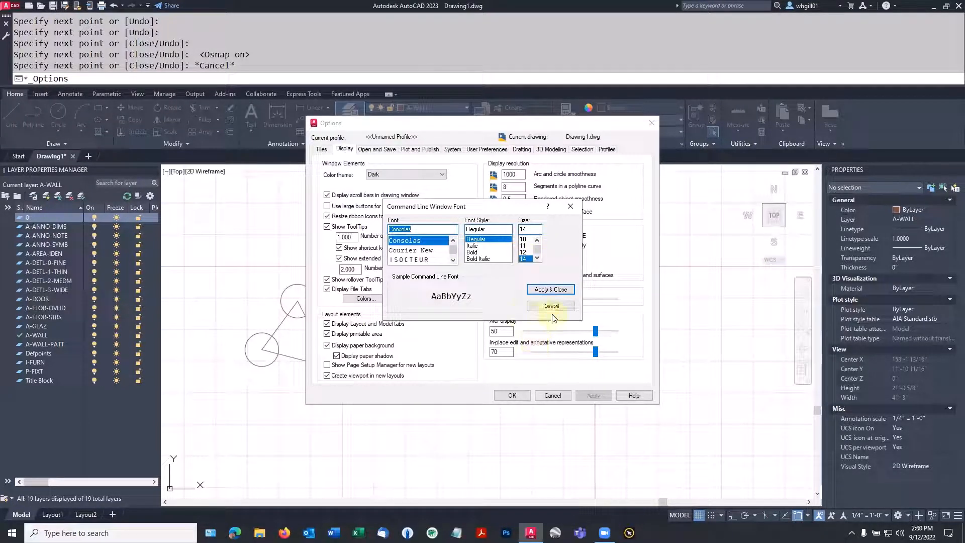
left_click(548, 289)
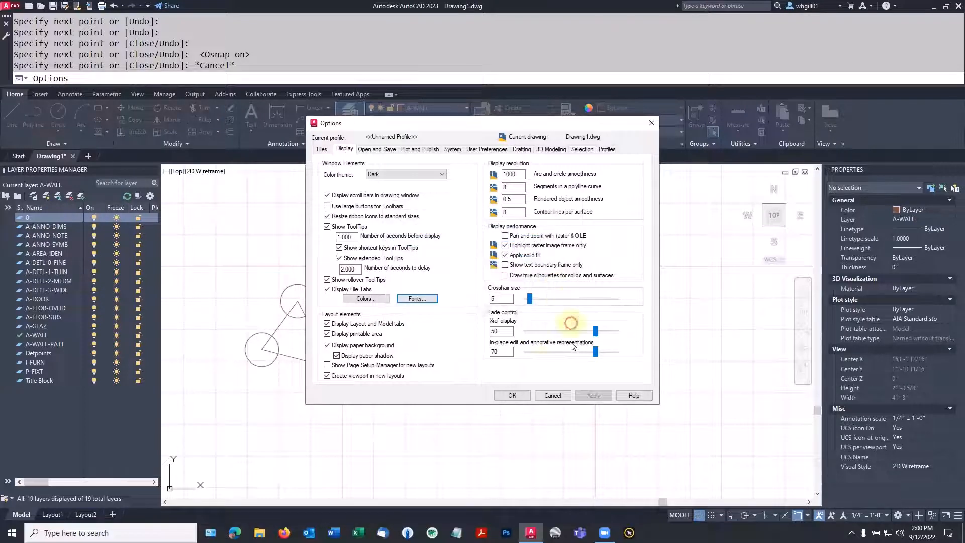
left_click(512, 395)
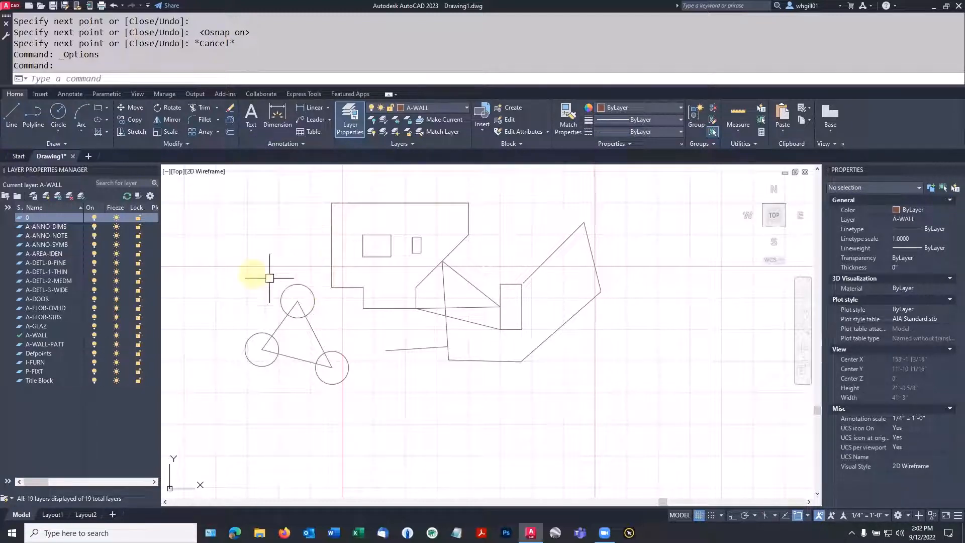
Preview a window selection around the three circles and the triangle twice, cancelling each one.
left_click(224, 273)
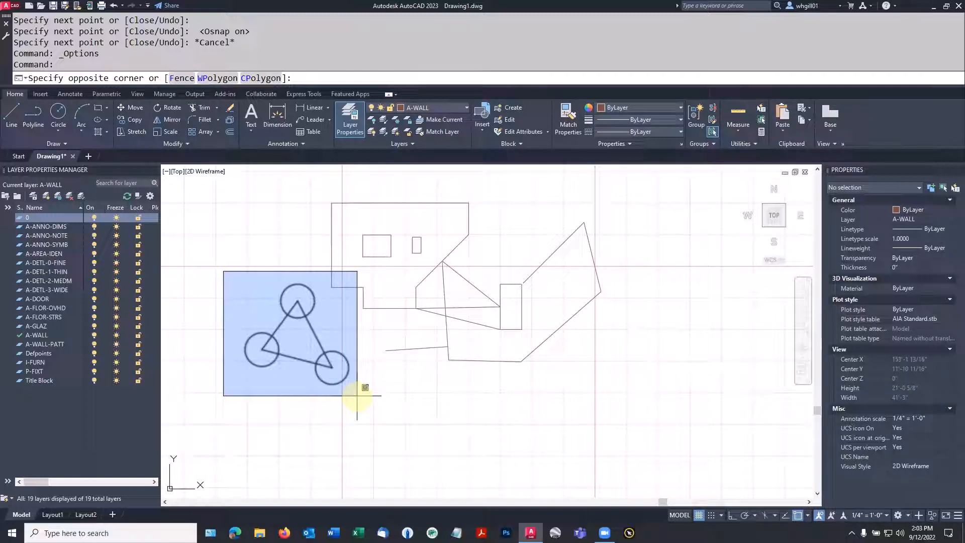
key("Escape")
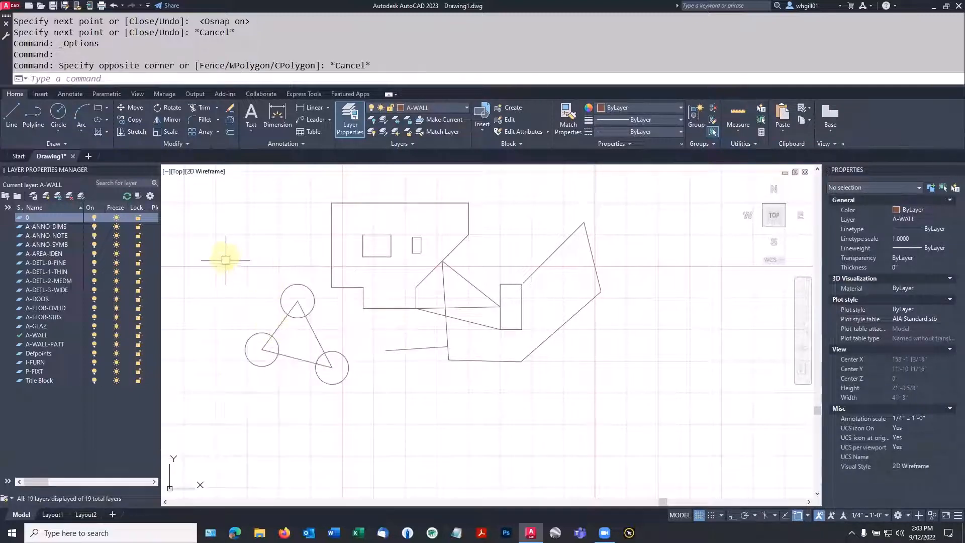
left_click(227, 277)
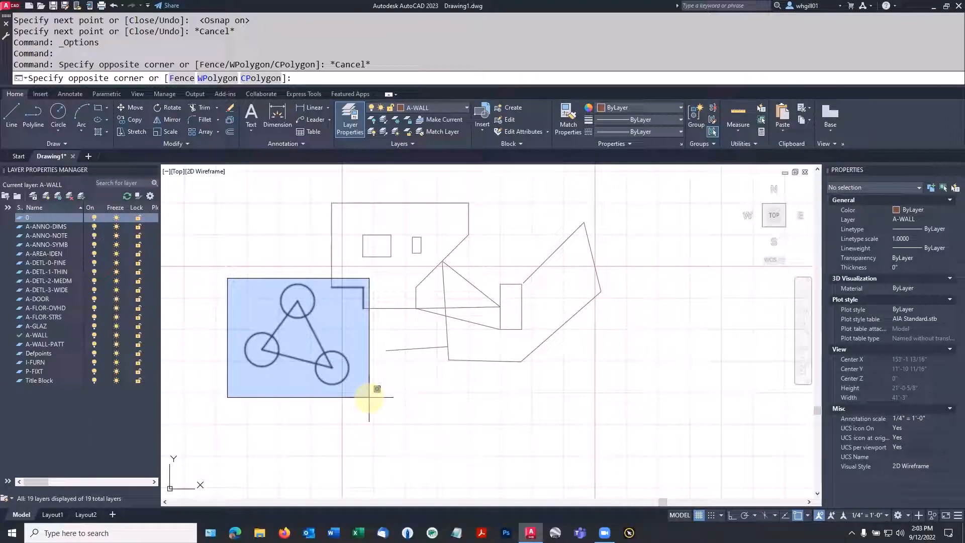
key("Escape")
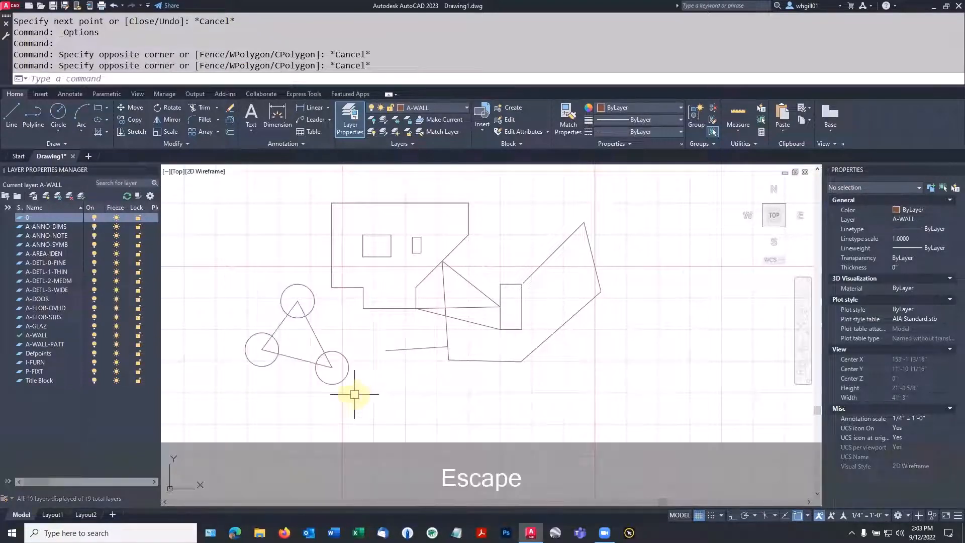
Select the uppermost and lower-right circles and two triangle lines with a crossing selection, and clear the selection.
left_click(373, 405)
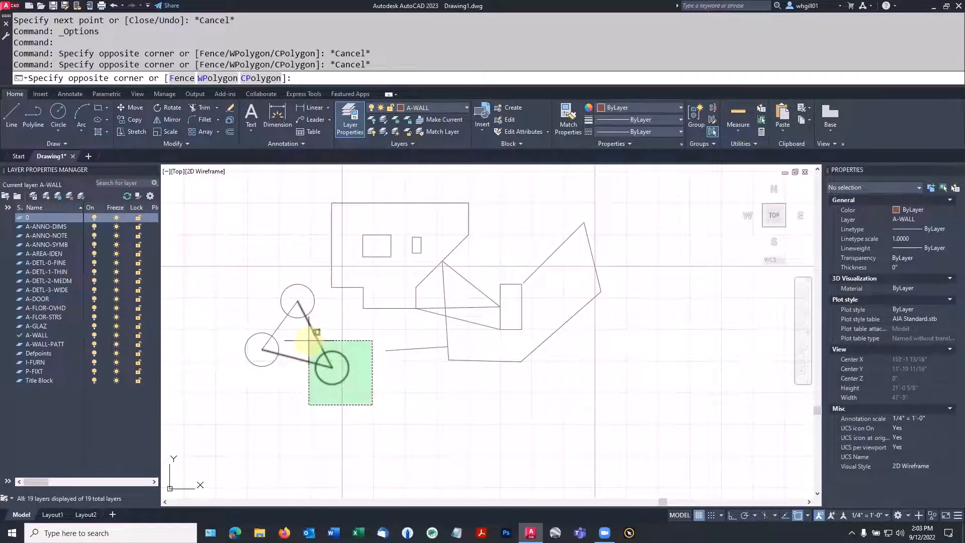
left_click(298, 315)
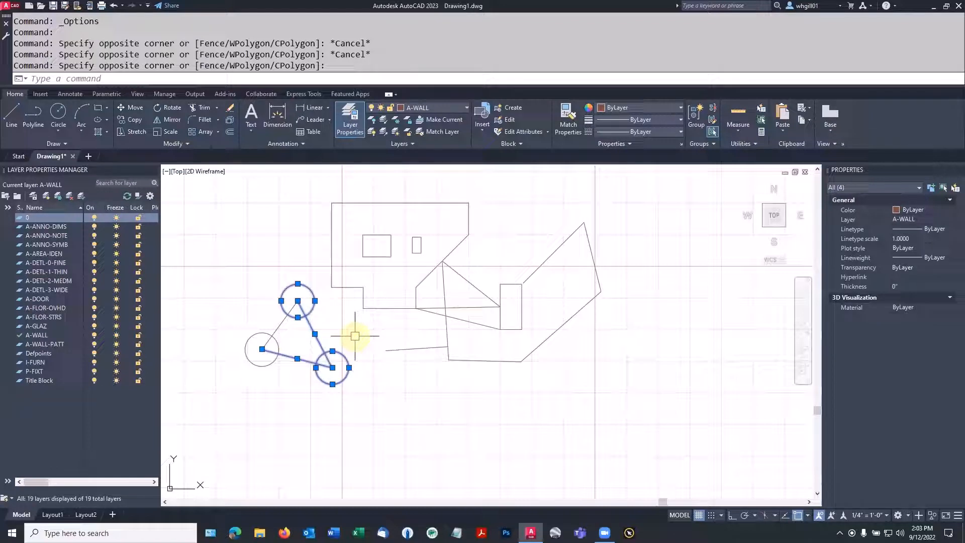
key("Escape")
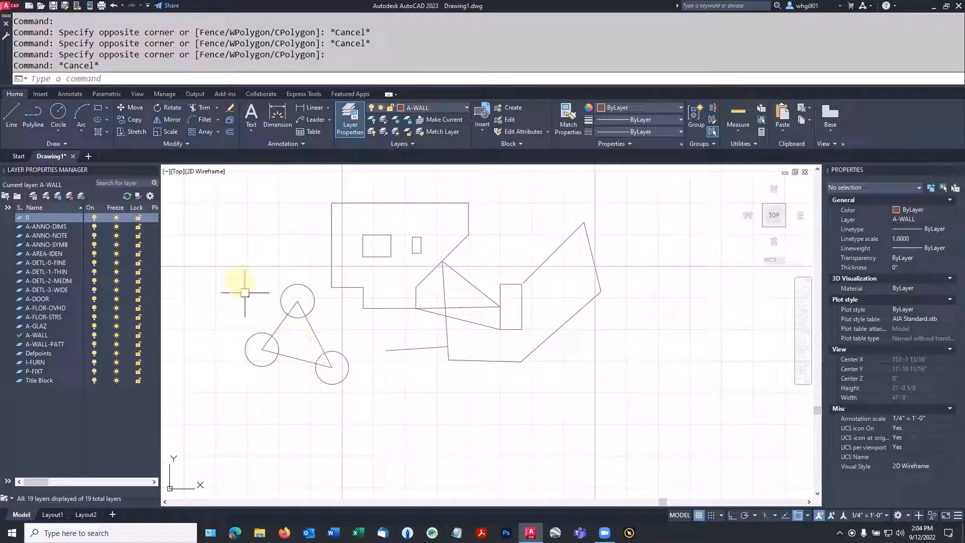
Select the three circles, the triangle and the outline's two short lower-left segments with a window selection, and clear the selection.
left_click(236, 278)
left_click(384, 435)
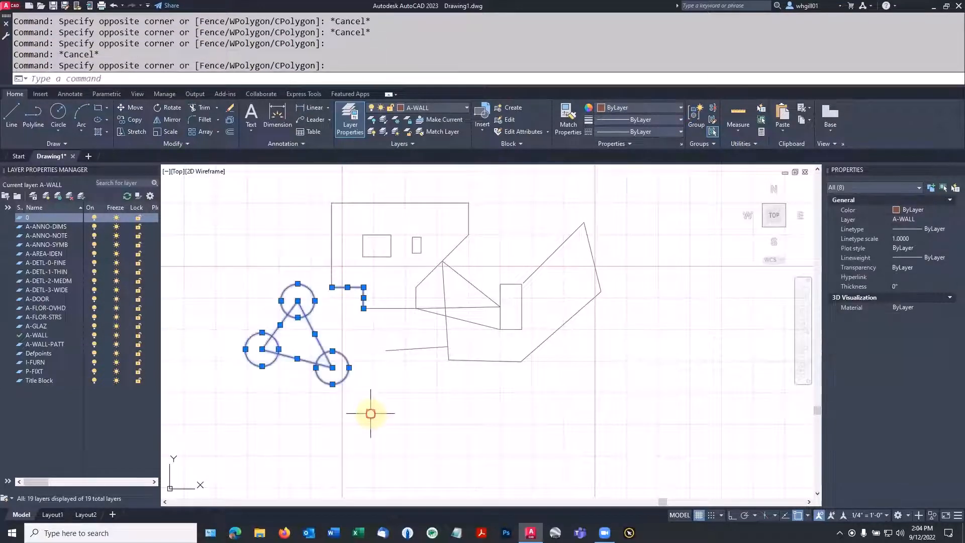
key("Escape")
key("Escape")
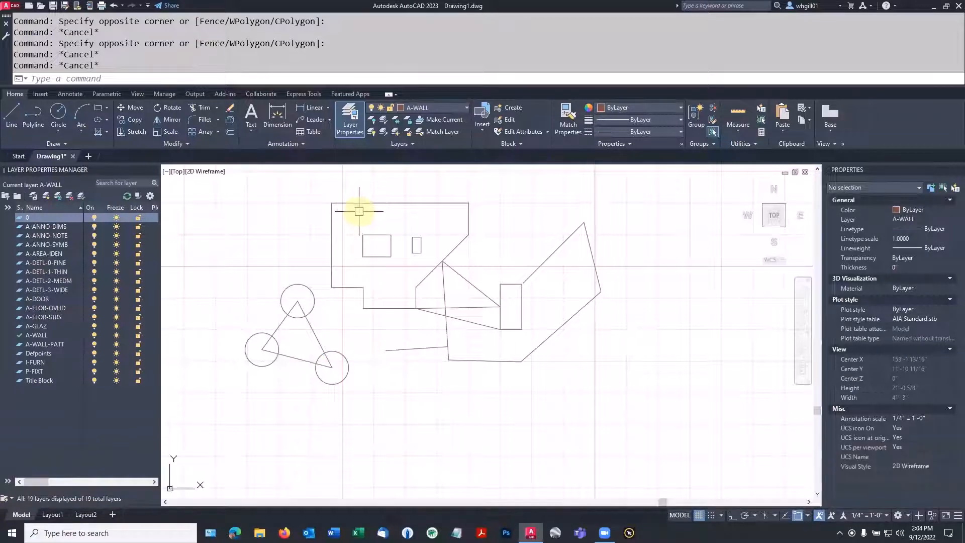
Select the large outline's upper lines and both small rectangles inside it with a crossing lasso, and clear the selection.
mouse_move(358, 211)
left_mouse_down()
mouse_move(348, 234)
mouse_move(368, 262)
mouse_move(396, 264)
mouse_move(422, 261)
mouse_move(428, 244)
mouse_move(450, 235)
mouse_move(470, 249)
mouse_move(490, 215)
mouse_move(458, 186)
mouse_move(355, 189)
mouse_move(315, 200)
mouse_move(321, 221)
mouse_move(328, 216)
left_mouse_up()
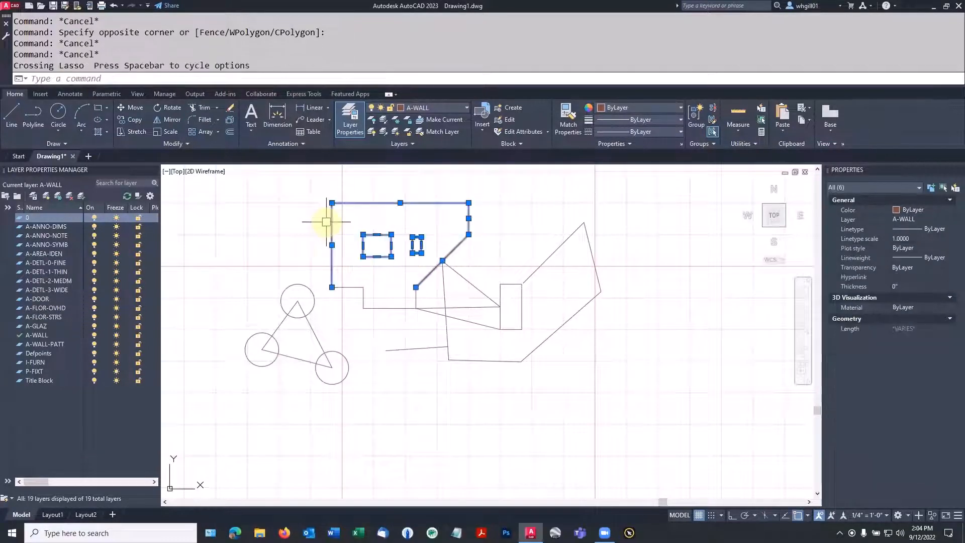
key("Escape")
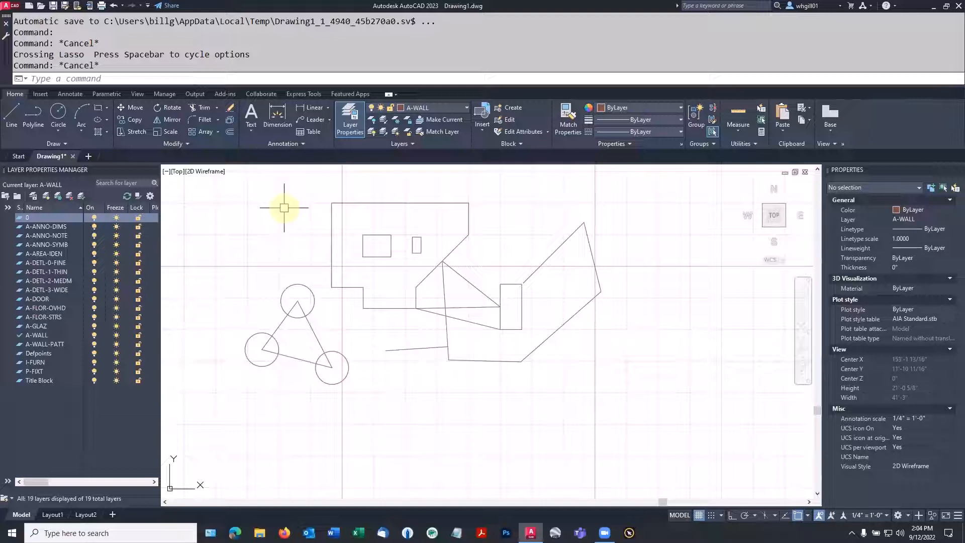
Select the outline's long vertical and short lower-left lines and the larger inner rectangle with a window lasso, and clear the selection.
left_click(305, 186)
mouse_move(305, 187)
left_mouse_down()
mouse_move(347, 304)
mouse_move(390, 278)
mouse_move(409, 244)
mouse_move(416, 177)
left_mouse_up()
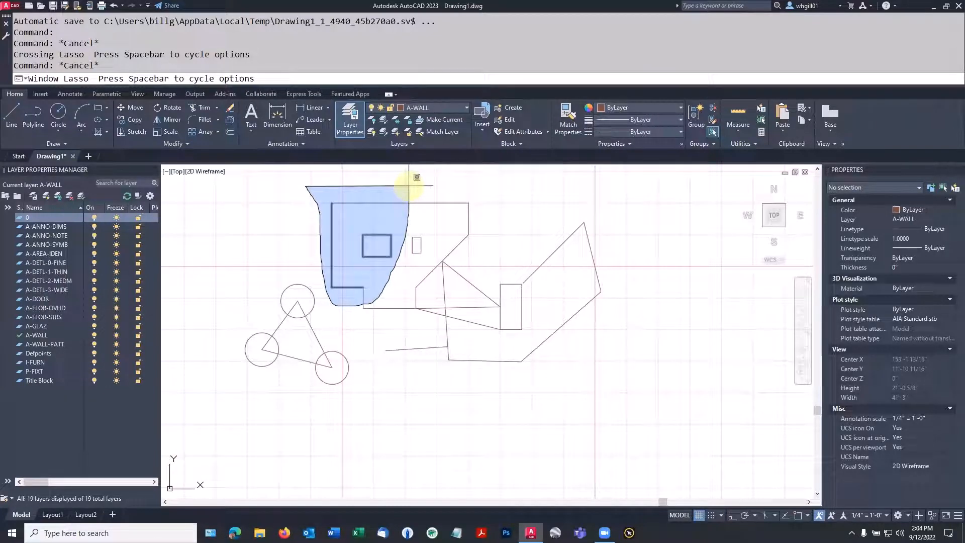
left_click_drag(409, 185, 404, 185)
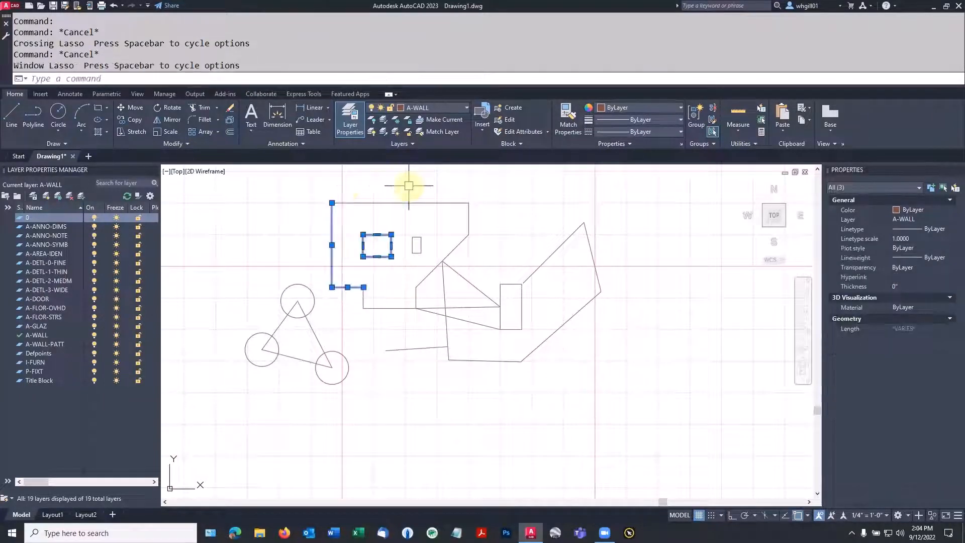
key("Escape")
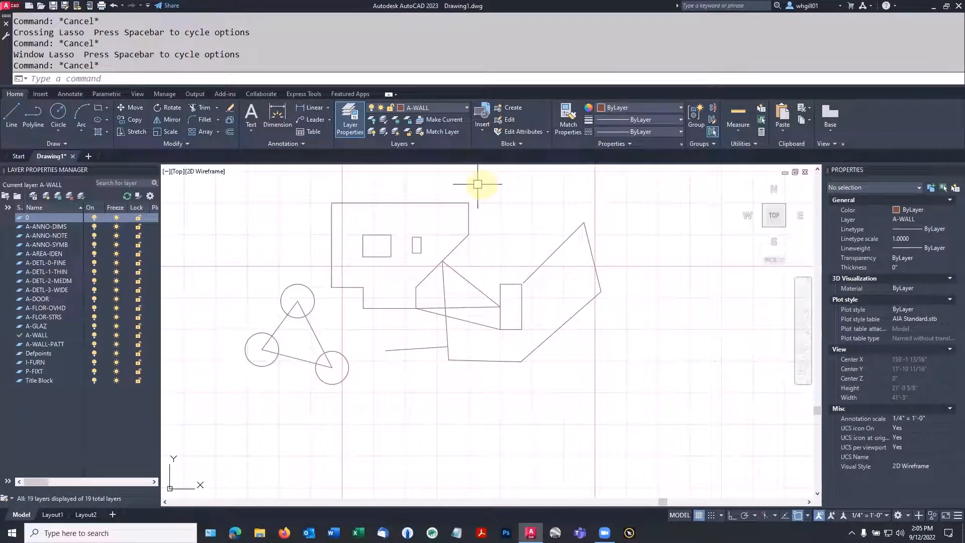
Select the small inner rectangle, the outline's upper and slanted edges and the adjoining lines with a crossing lasso, and clear the selection.
mouse_move(499, 185)
left_mouse_down()
mouse_move(453, 196)
mouse_move(408, 245)
mouse_move(412, 307)
mouse_move(478, 258)
mouse_move(496, 221)
mouse_move(500, 233)
left_mouse_up()
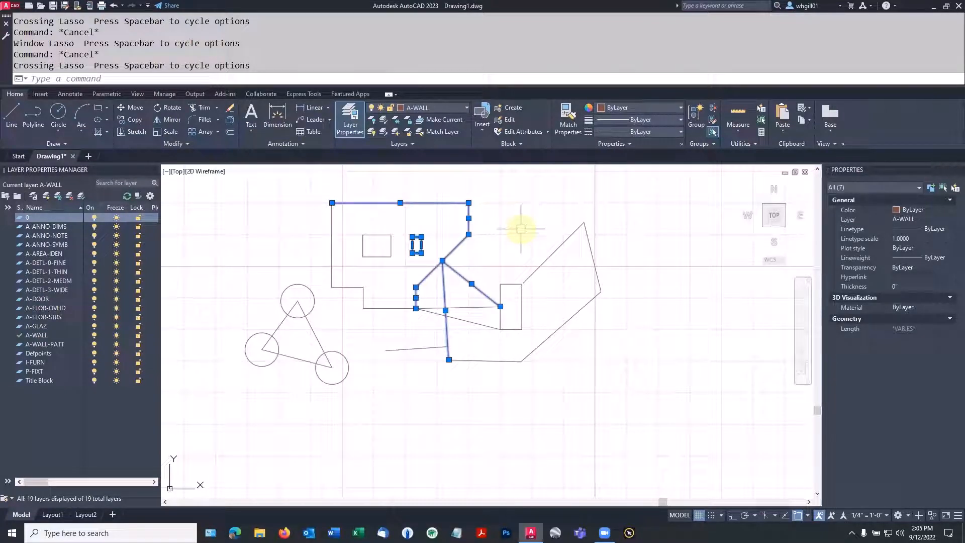
key("Escape")
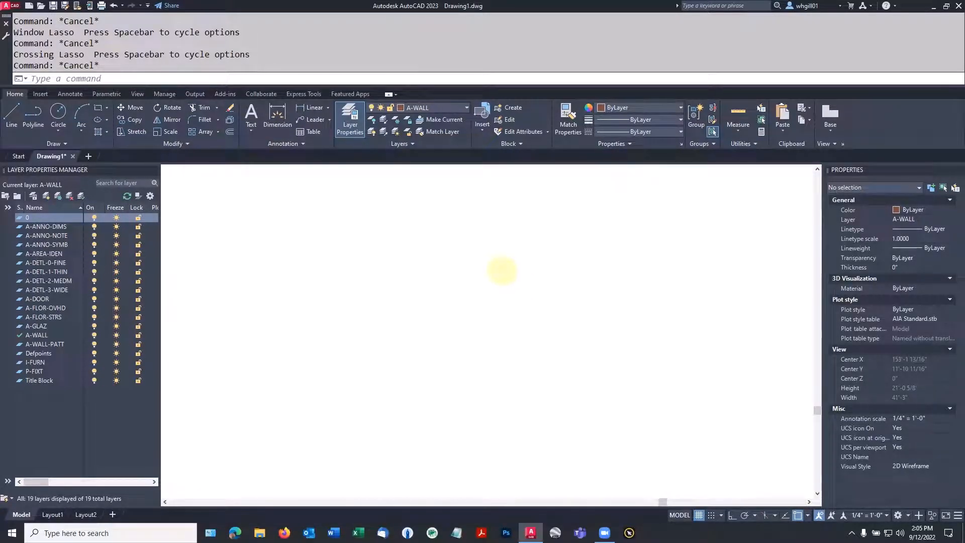
type("z")
key("space")
type("e")
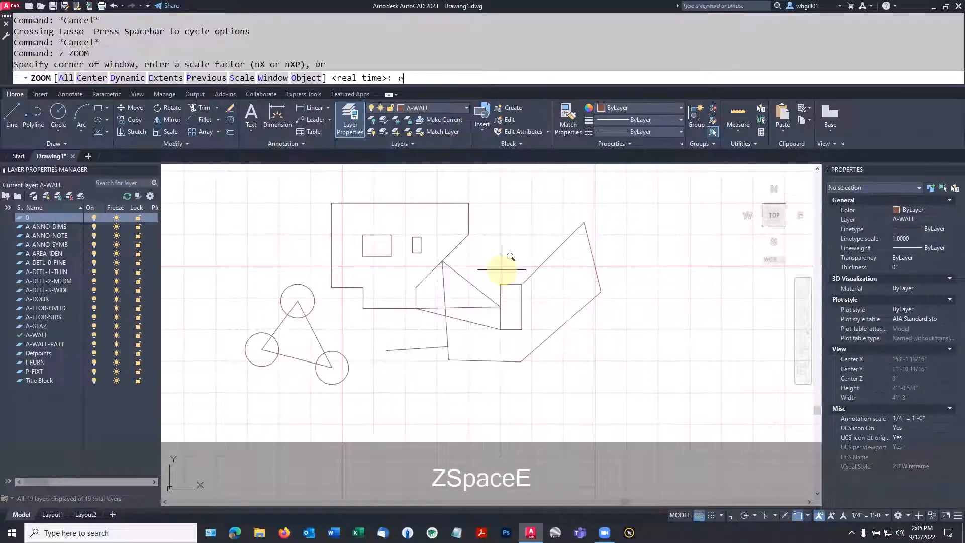
key("Escape")
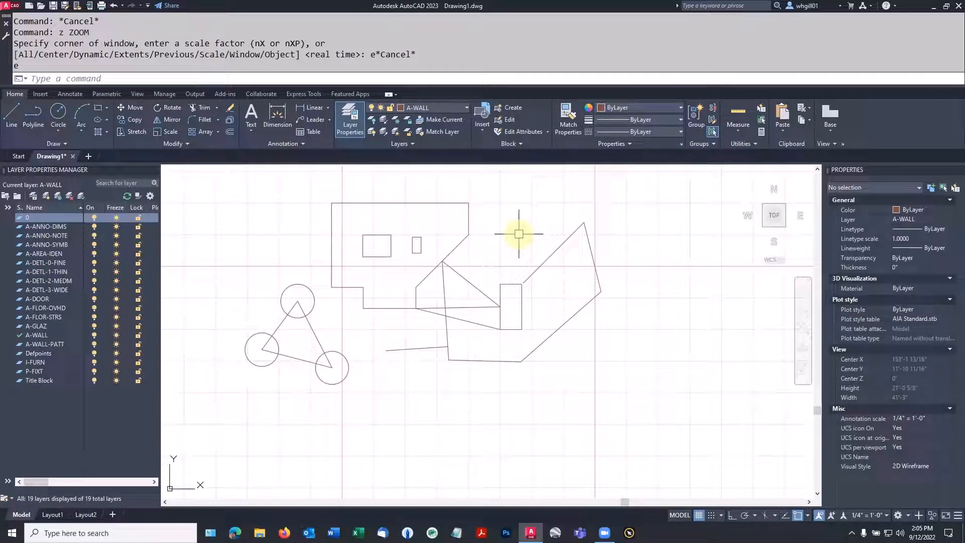
Start the ERASE command with a fence selection running from above the right-hand shape around to the lone lower line, and cancel it.
type("erase")
key("Return")
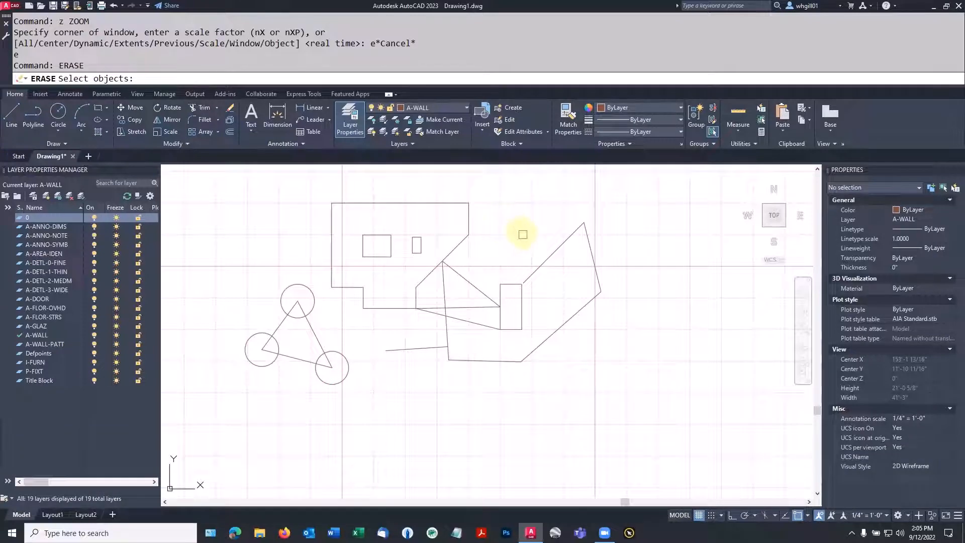
type("f")
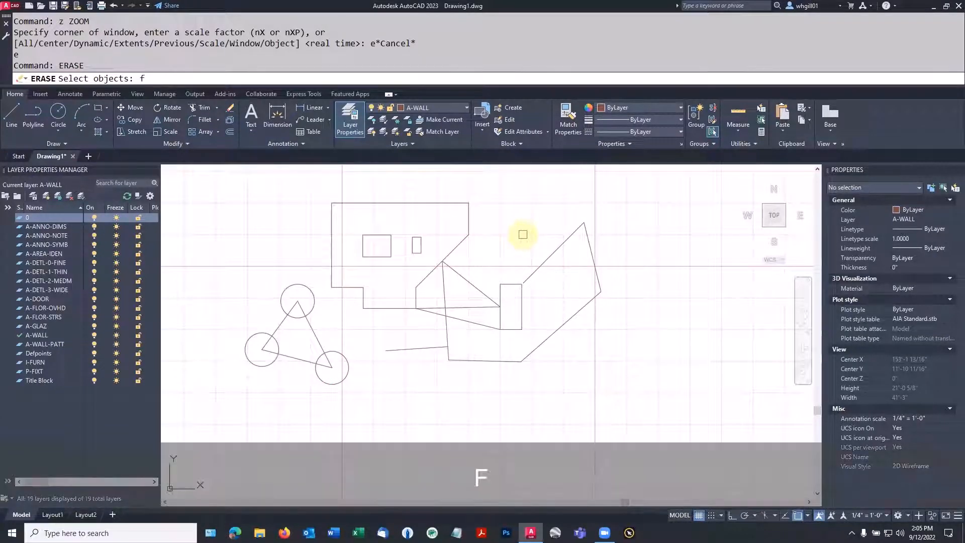
key("space")
left_click(523, 234)
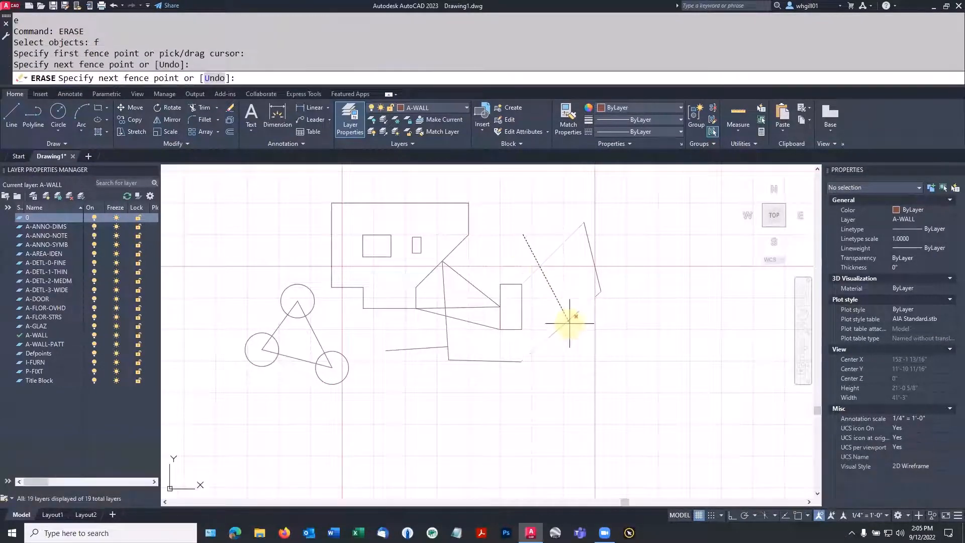
left_click(573, 334)
left_click(492, 408)
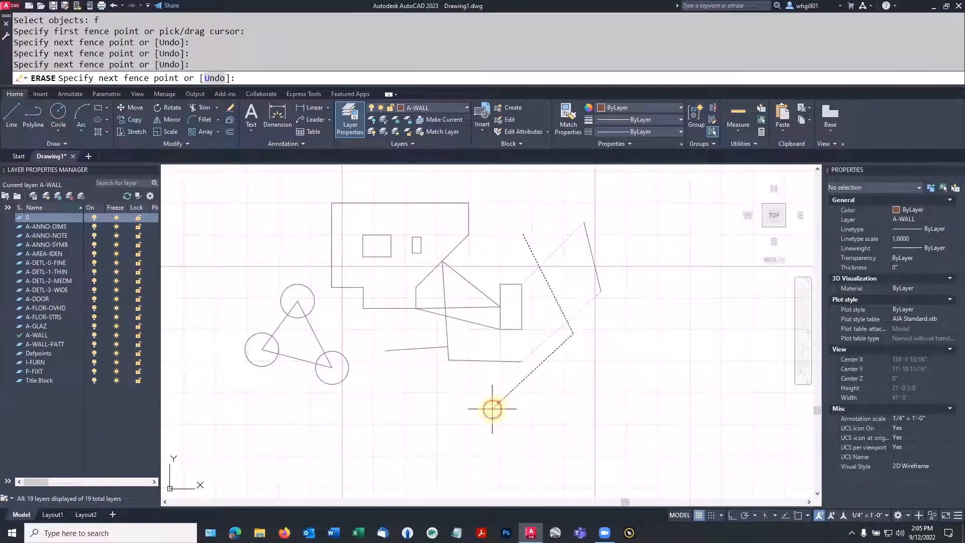
left_click(432, 401)
left_click(405, 335)
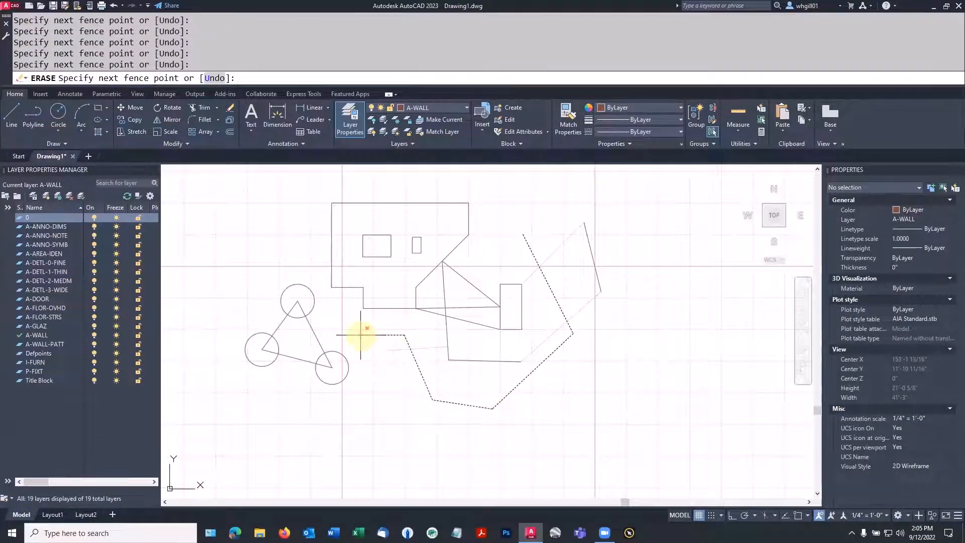
left_click(385, 300)
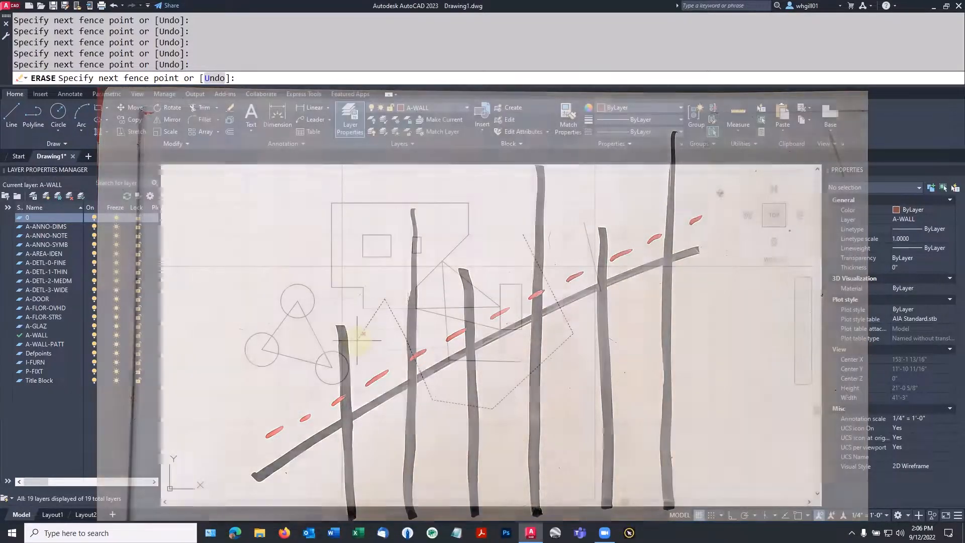
key("Escape")
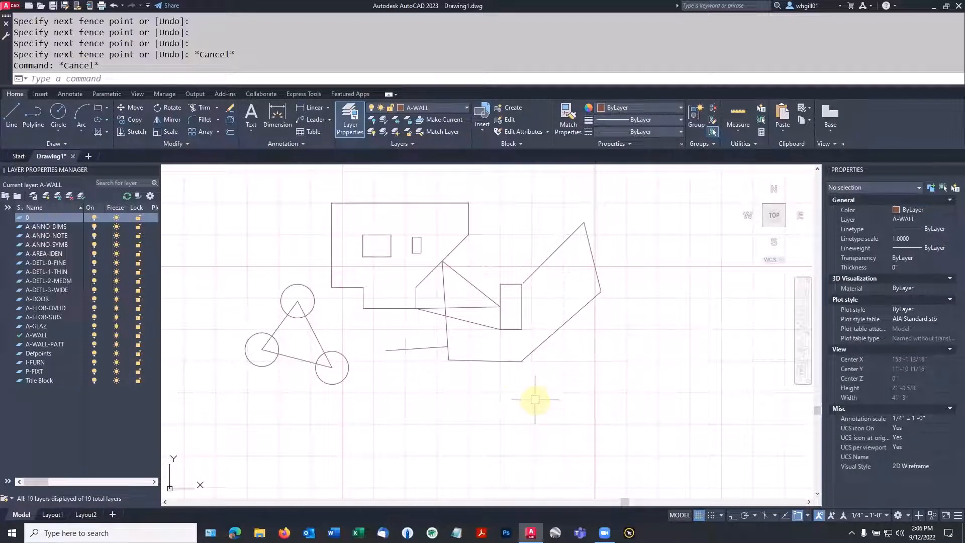
Start the MOVE command on all objects and remove the three circles and the two small rectangles inside the outline from the selection.
type("MOVE")
key("Return")
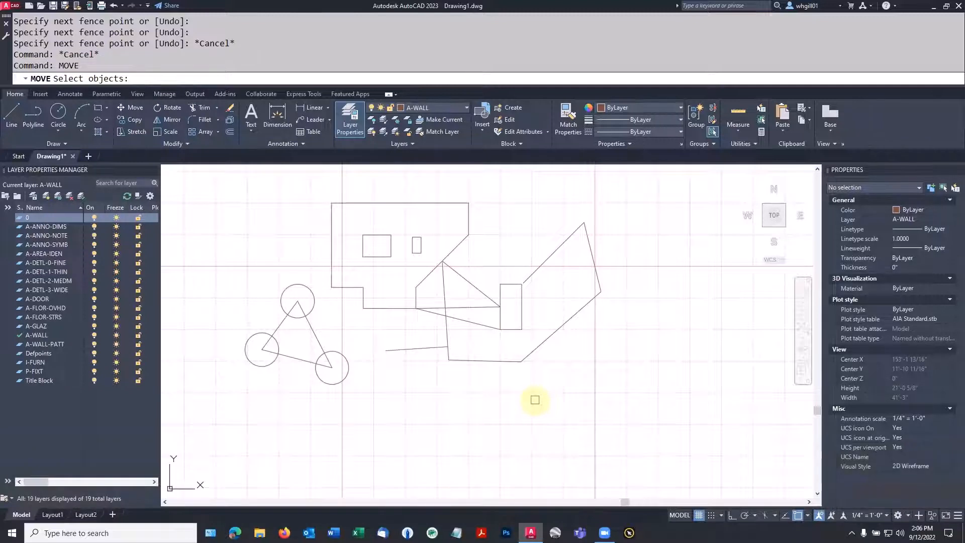
type("all")
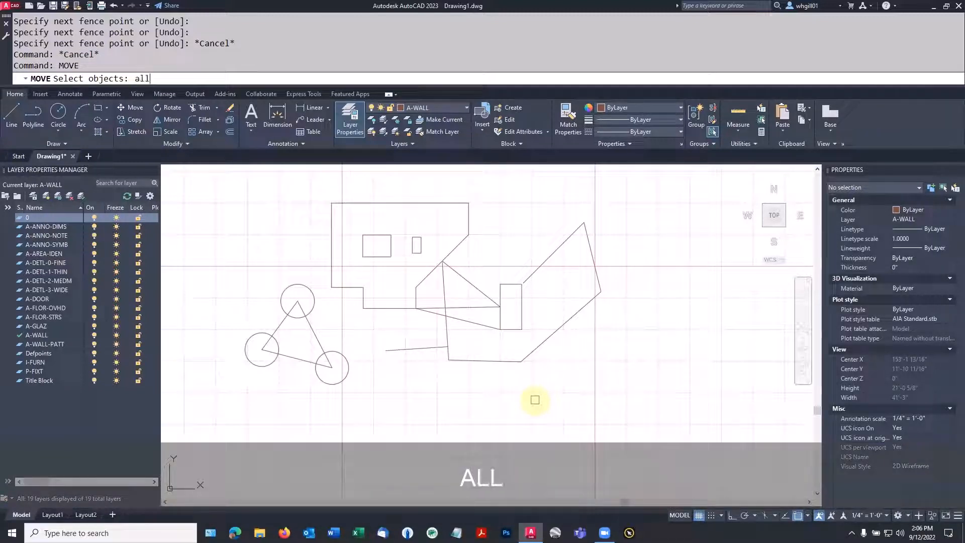
key("Return")
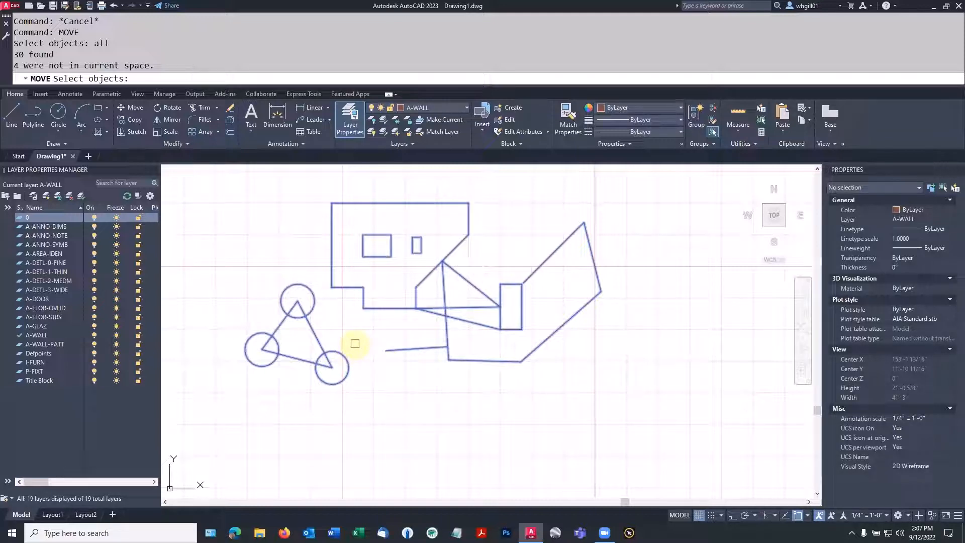
type("r")
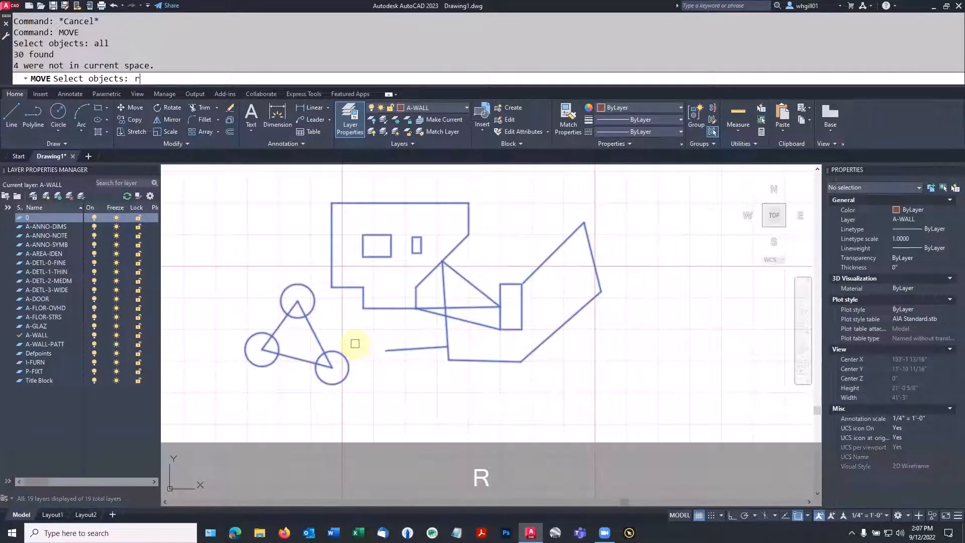
key("space")
left_click(347, 355)
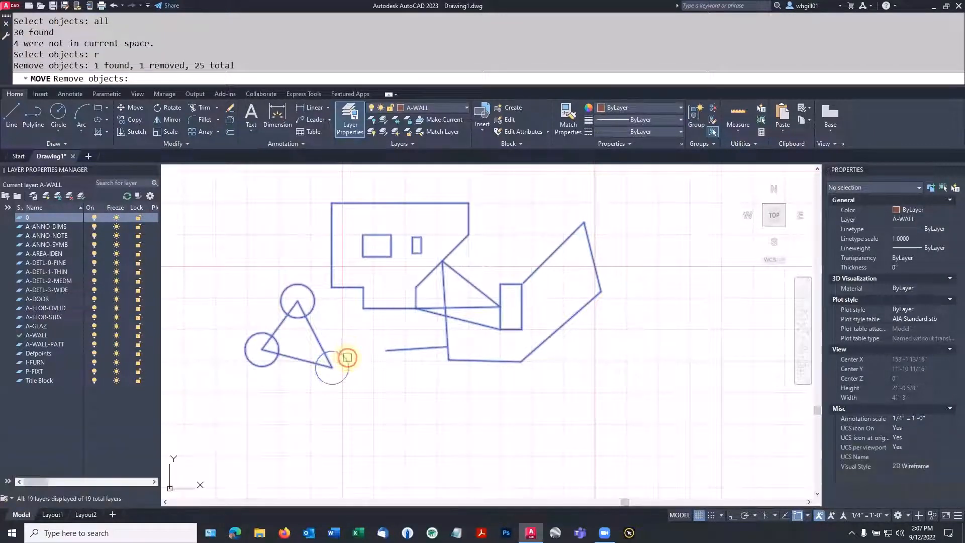
left_click(287, 290)
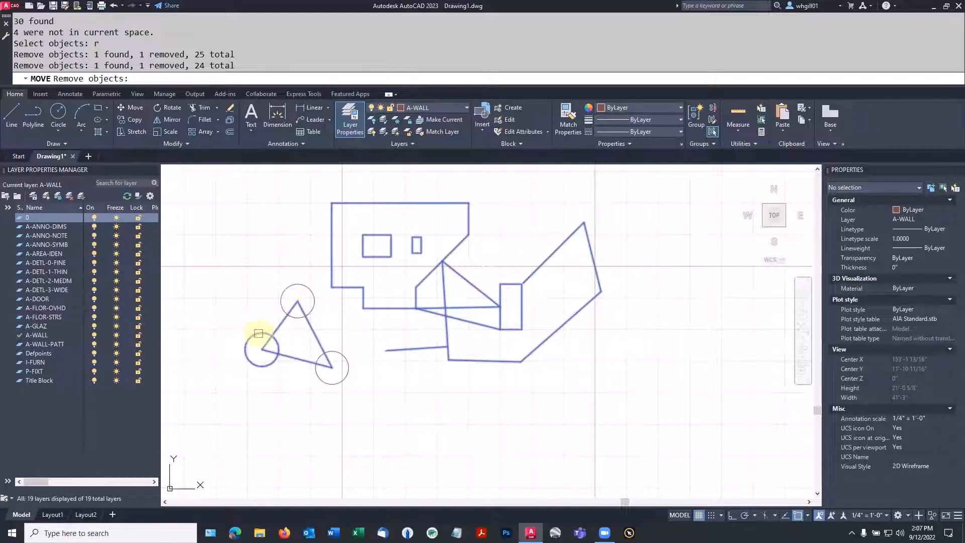
left_click(255, 336)
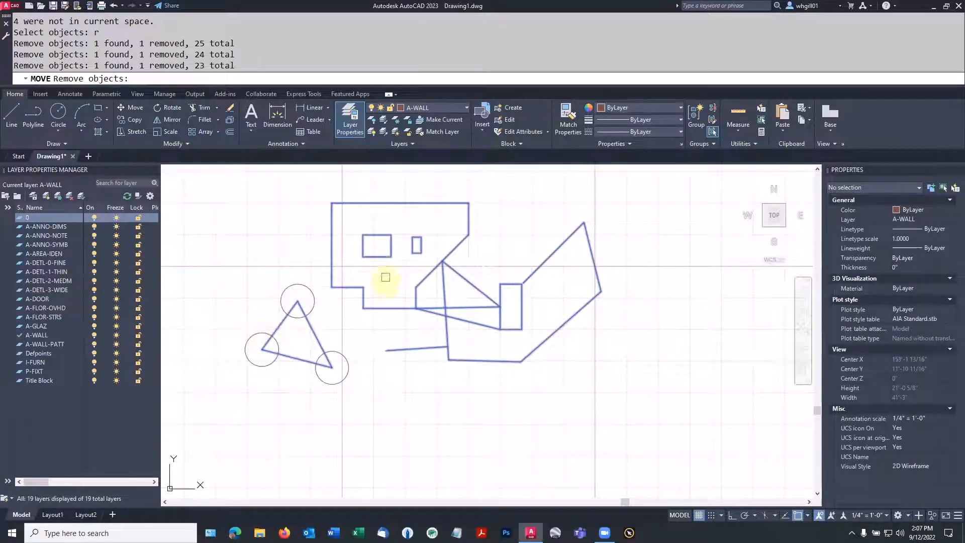
left_click(385, 253)
left_click(421, 250)
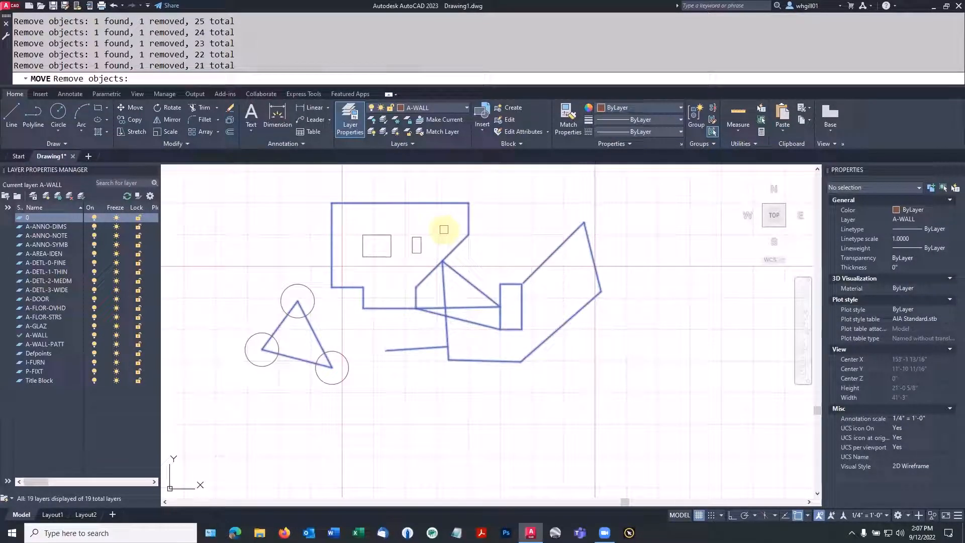
Add the lower-right and uppermost circles back to the selection and move the selected objects down and to the right.
type("a")
key("space")
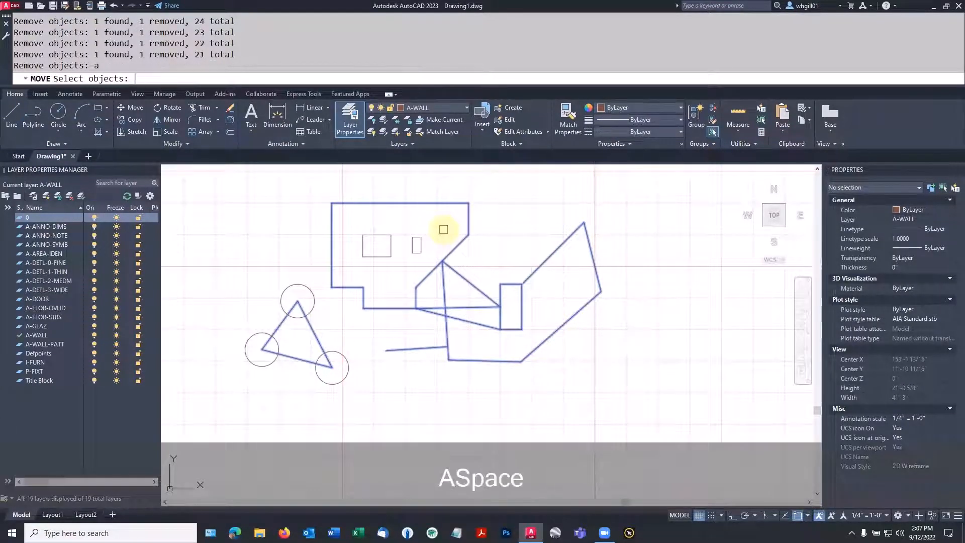
left_click(333, 352)
left_click(307, 285)
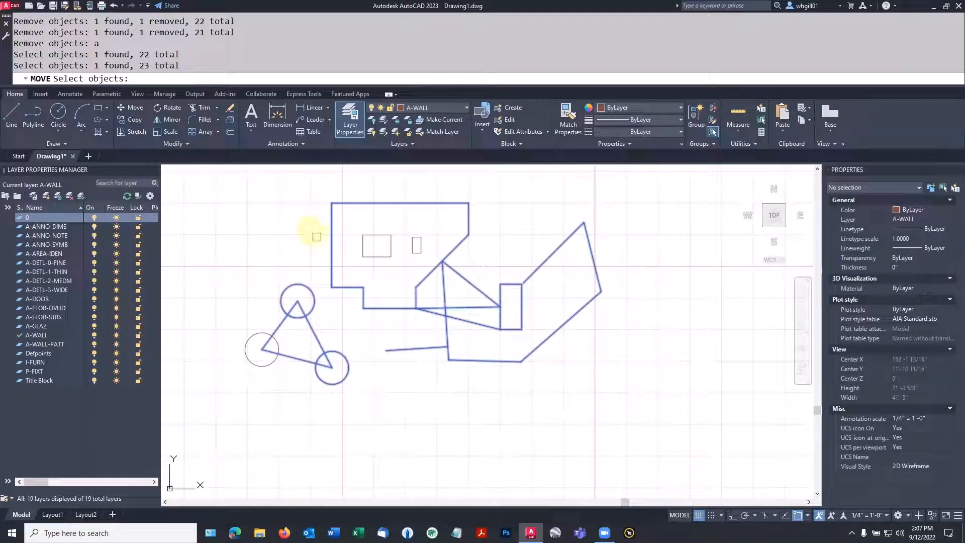
key("space")
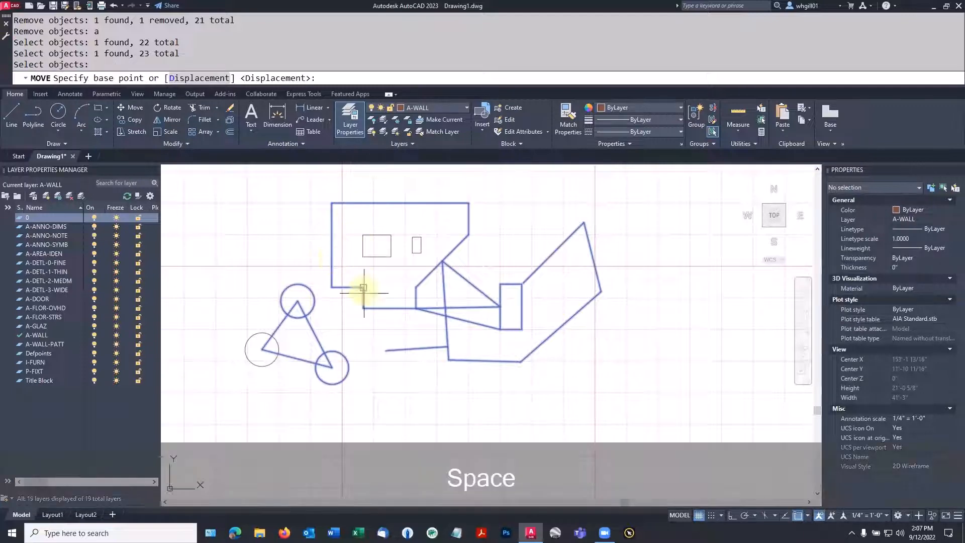
left_click(366, 330)
left_click(496, 406)
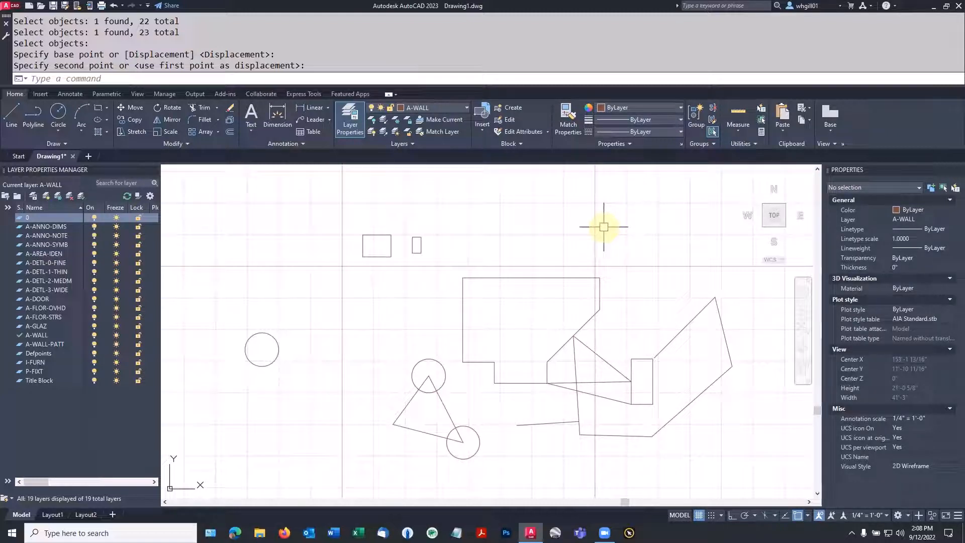
Move the previous selection set upward and slightly to the right, using the MOVE command's previous selection option.
type("move")
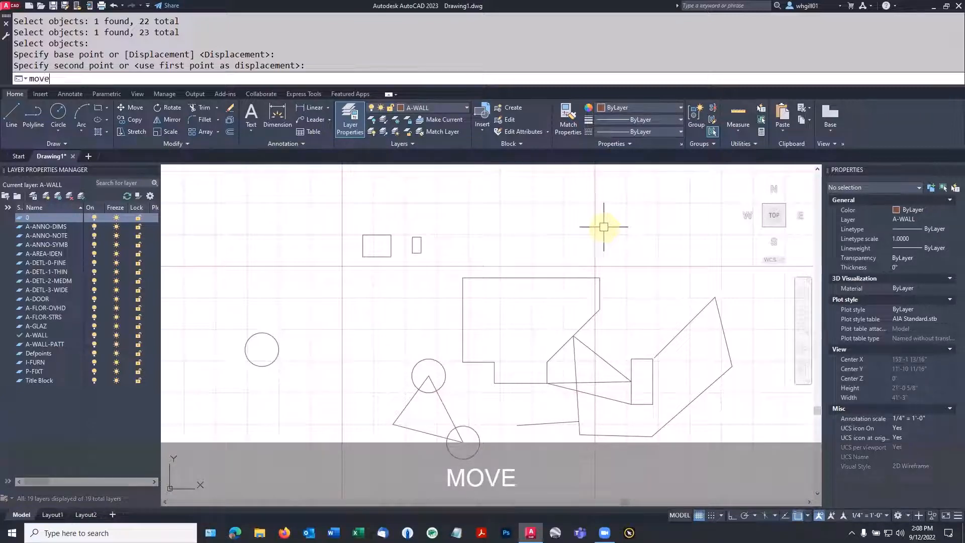
key("Return")
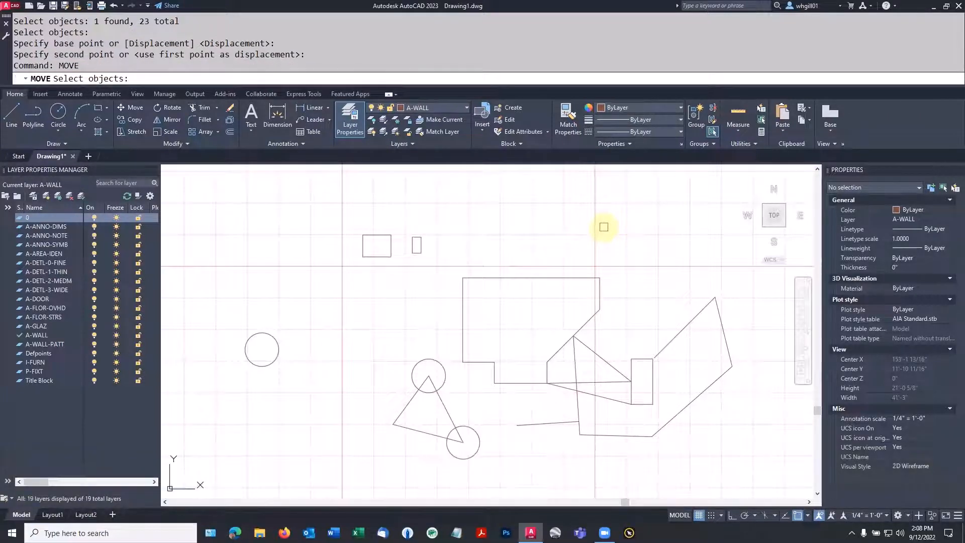
type("p")
key("Return")
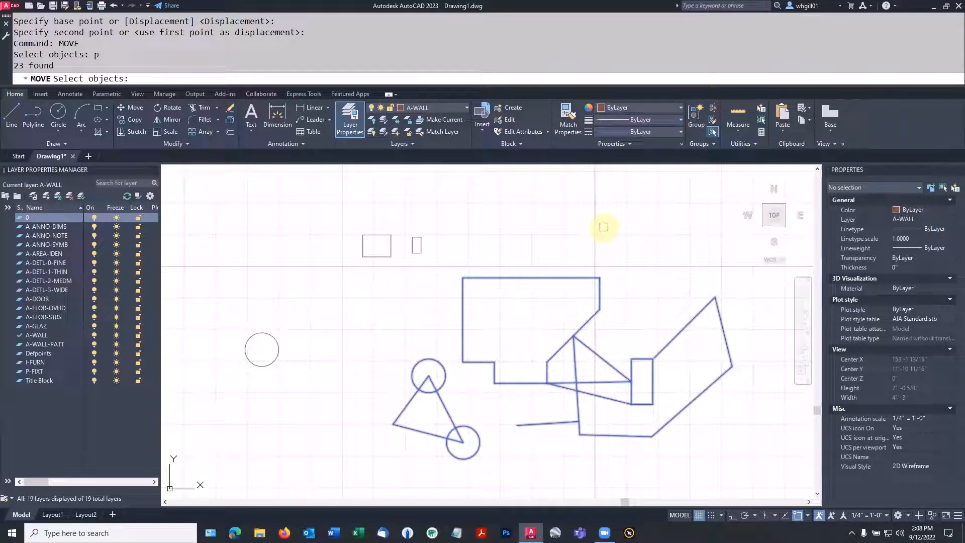
key("space")
left_click(552, 302)
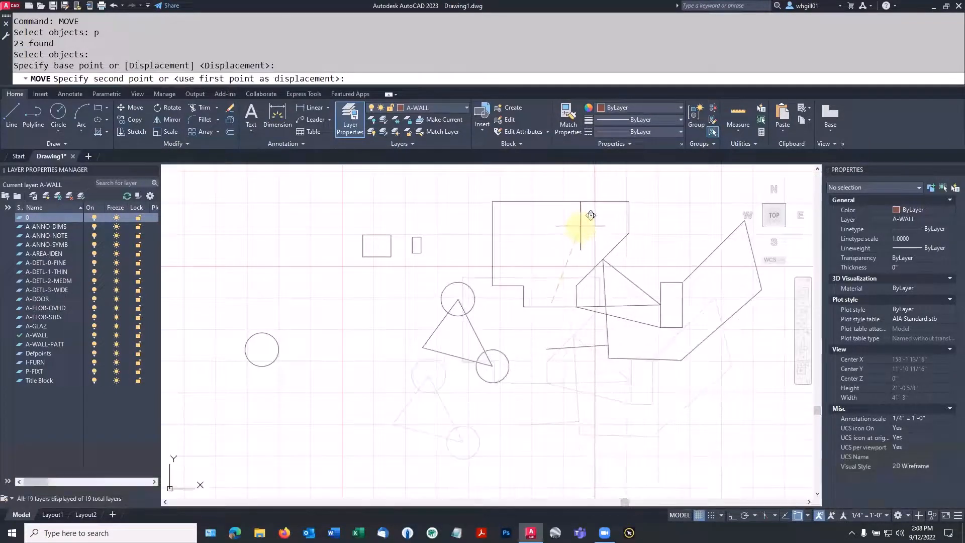
left_click(580, 227)
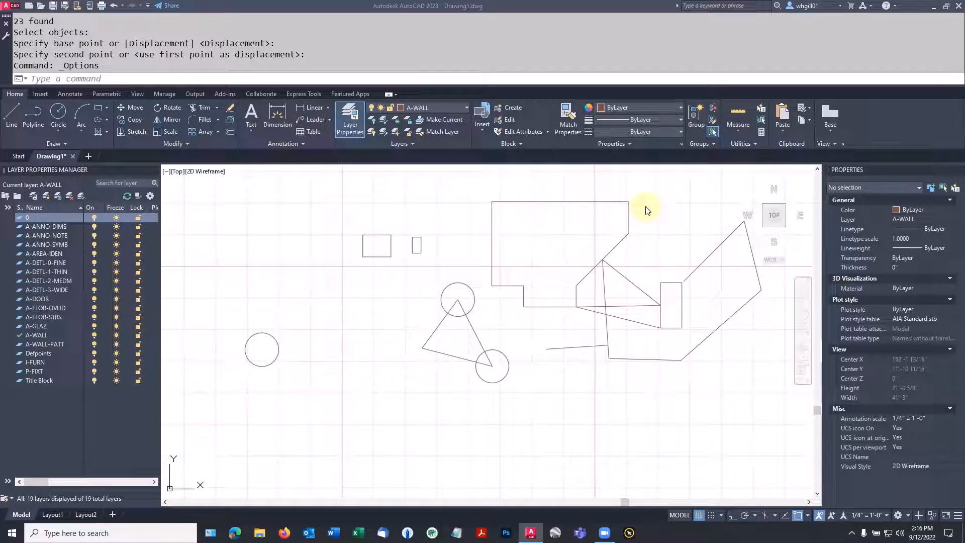
left_click(649, 217)
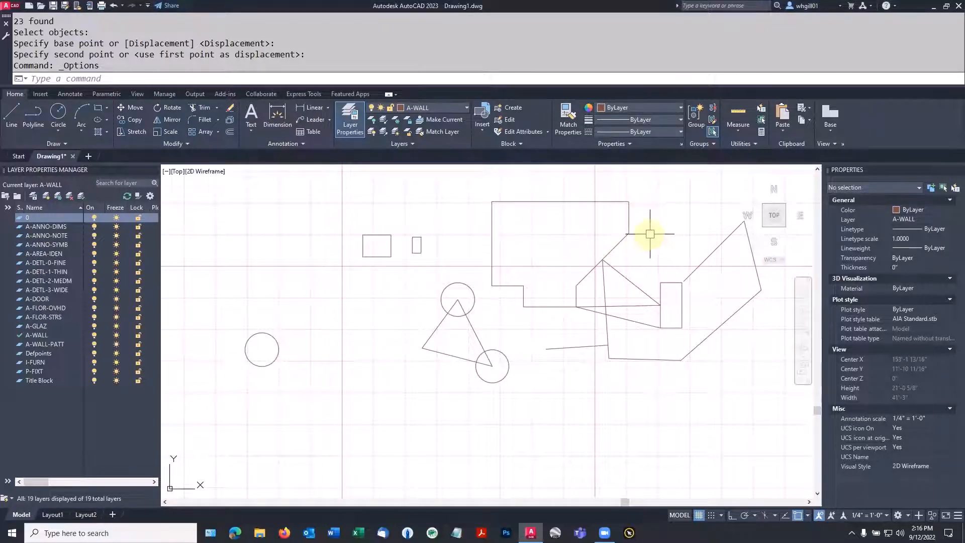
scroll(649, 234, "down", 5)
scroll(618, 255, "up", 6)
scroll(553, 269, "down", 3)
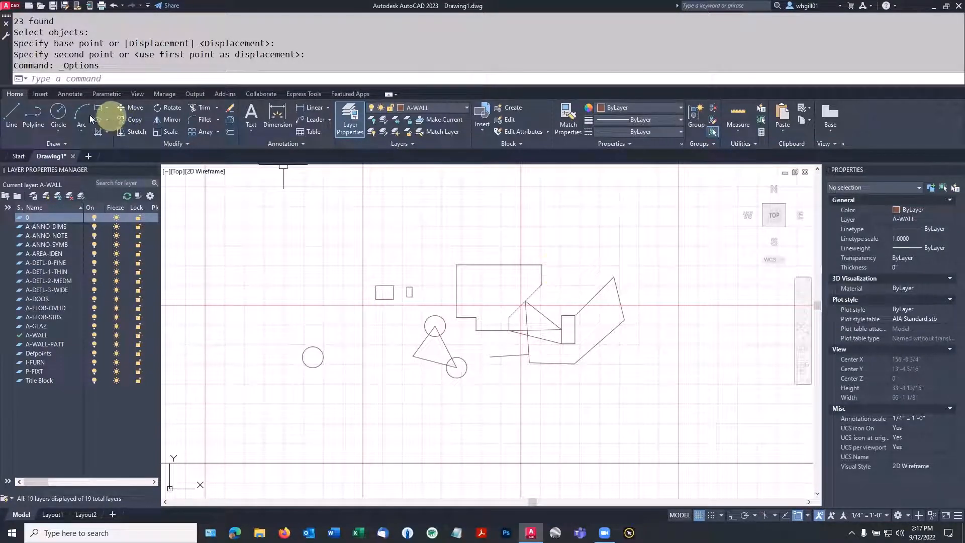
Draw an open zigzag polyline of five straight segments, about 31 feet long in total, above the existing shapes.
left_click(36, 112)
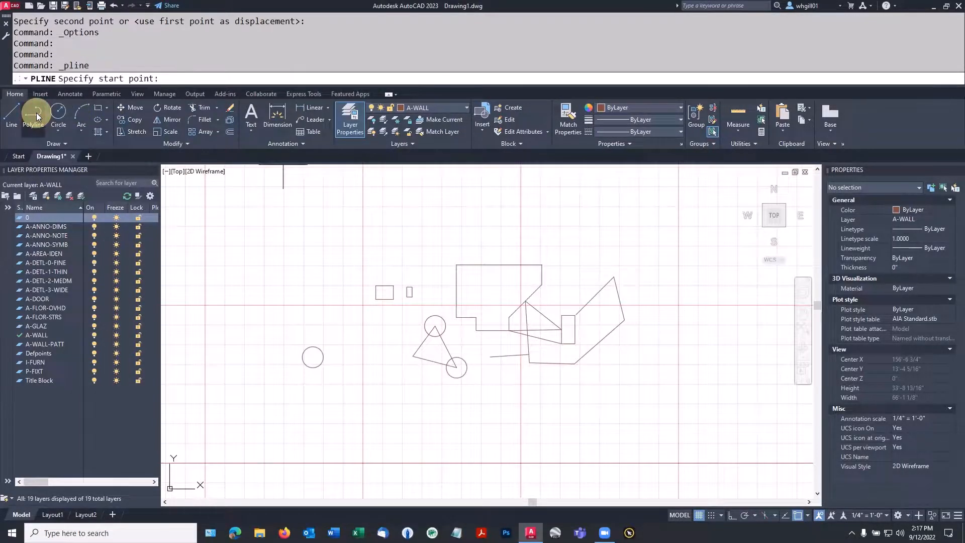
left_click(233, 282)
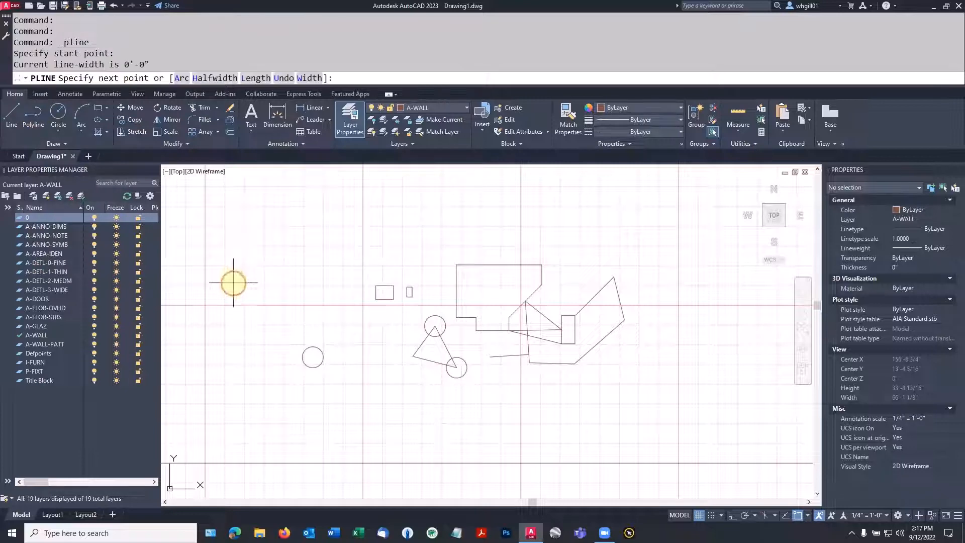
left_click(276, 229)
left_click(315, 264)
left_click(357, 214)
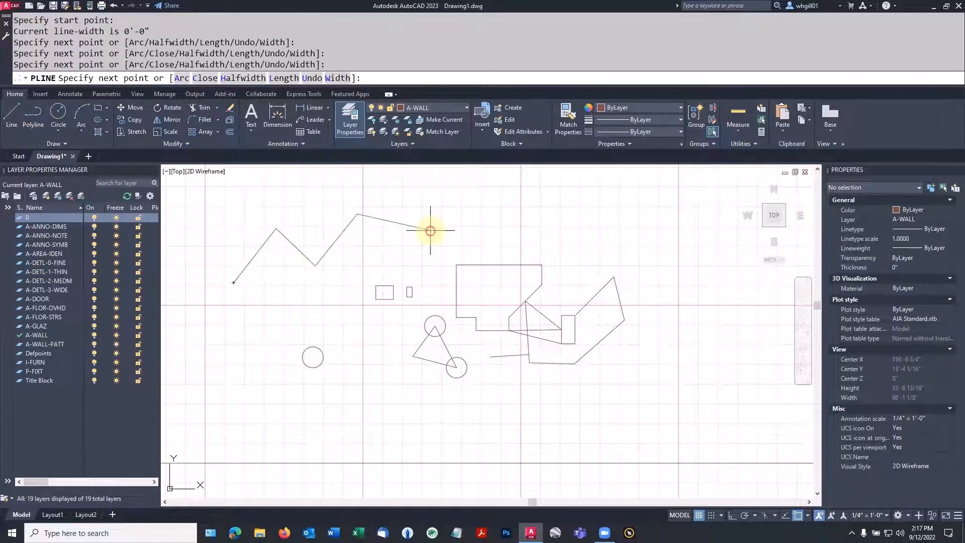
left_click(430, 230)
left_click(467, 207)
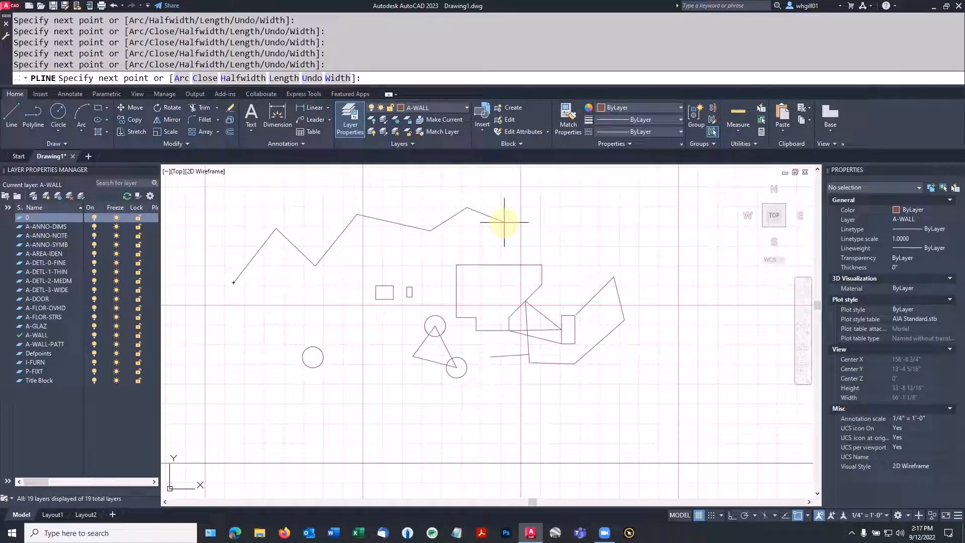
key("Escape")
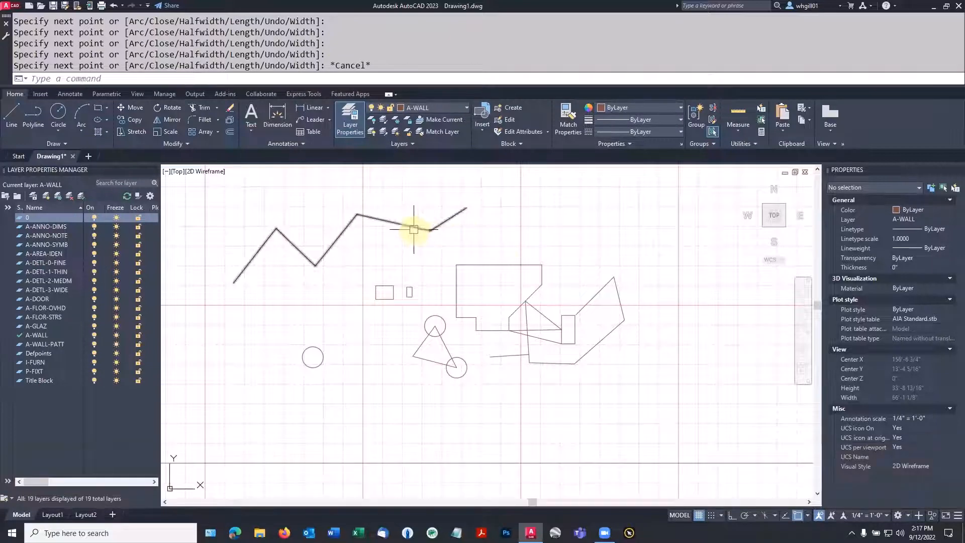
Stretch the zigzag polyline's last interior vertex down and to the left and its final endpoint upward, using its grips.
left_click(415, 226)
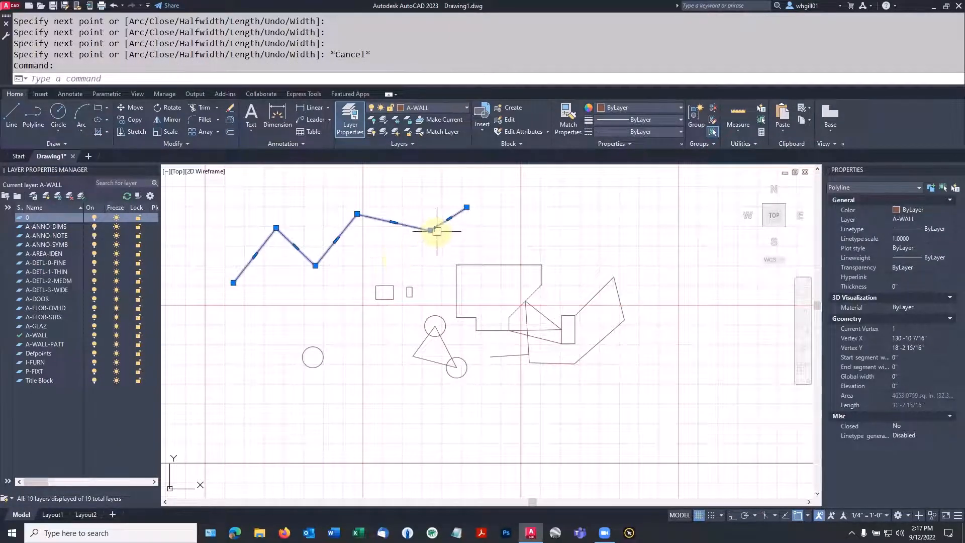
left_click(430, 230)
left_click(391, 254)
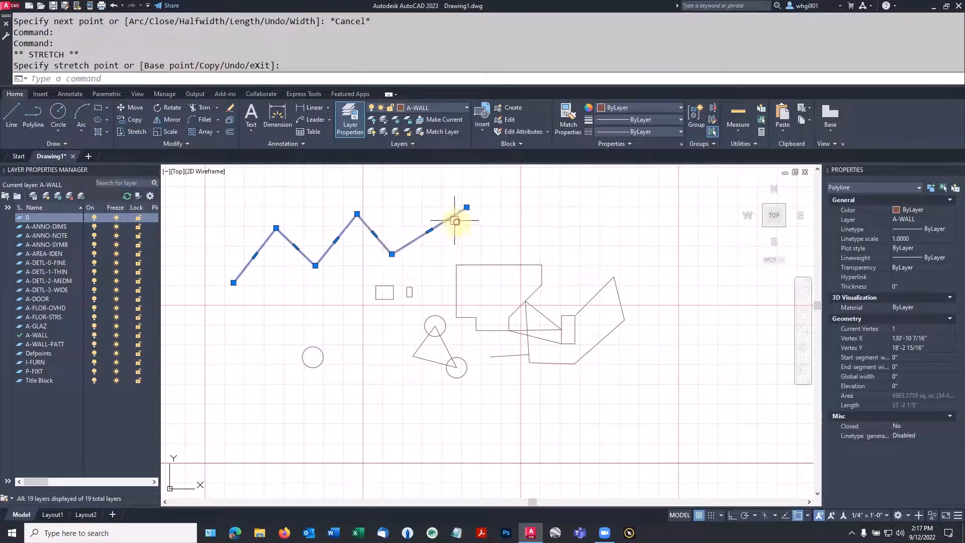
left_click(466, 207)
left_click(454, 183)
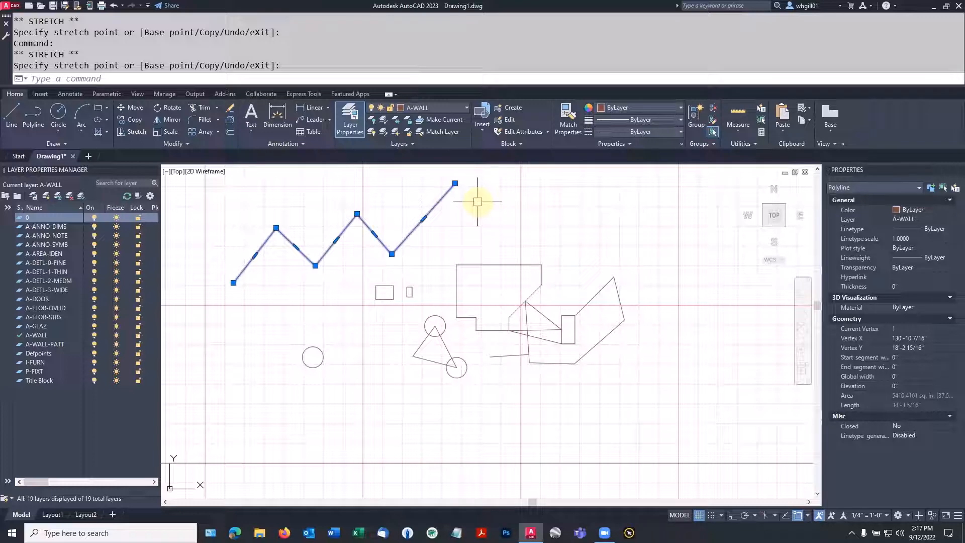
key("Escape")
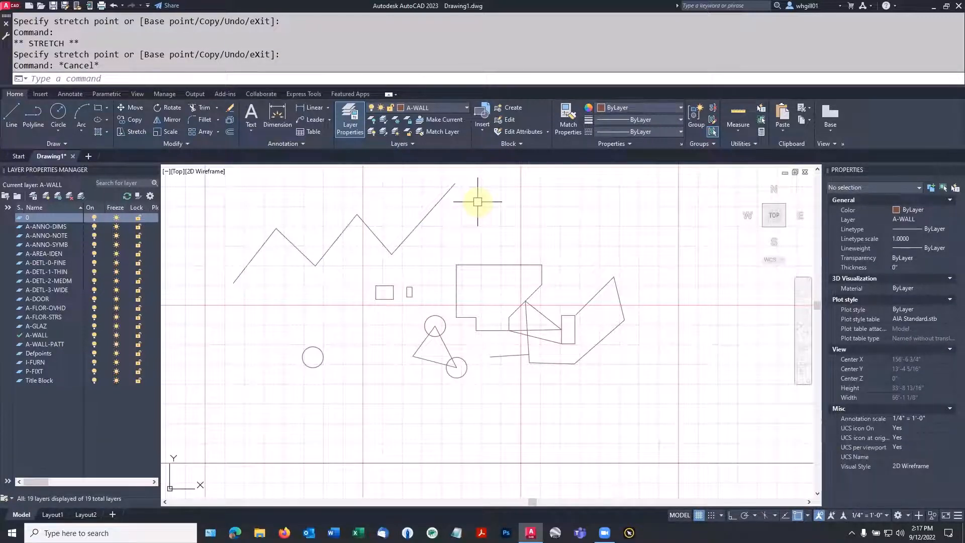
Draw a polyline about 51 feet long with one straight segment and four arc segments, curving around the right-hand shape and ending in a hook.
right_click(493, 222)
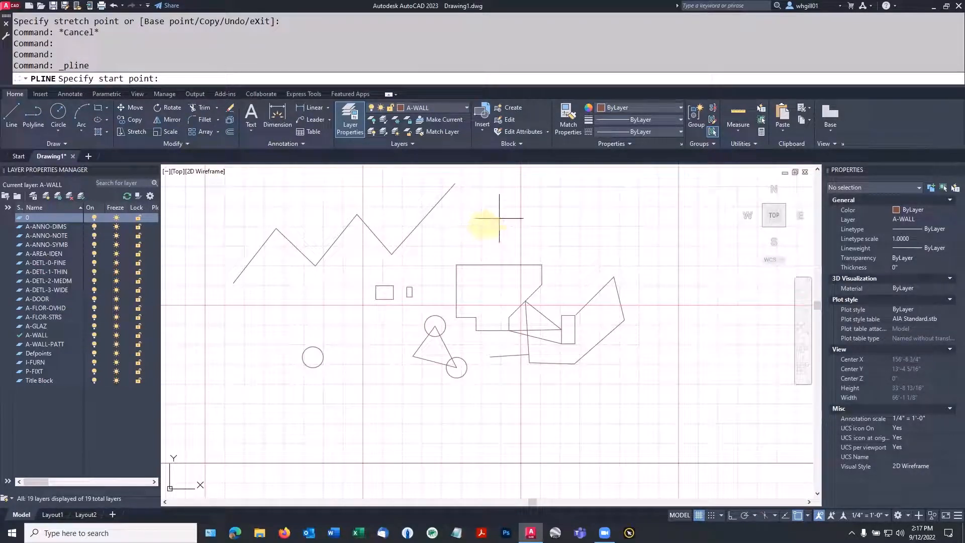
left_click(476, 206)
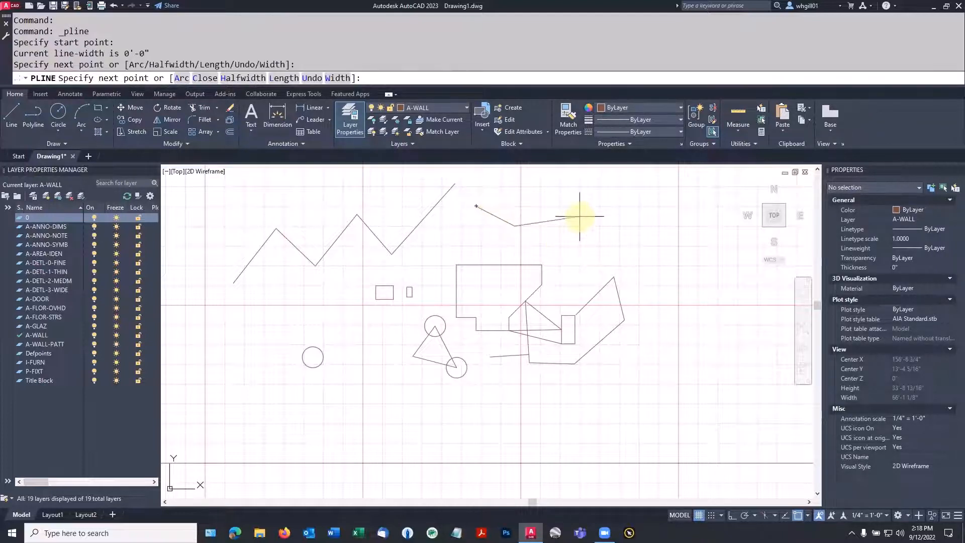
type("a")
key("space")
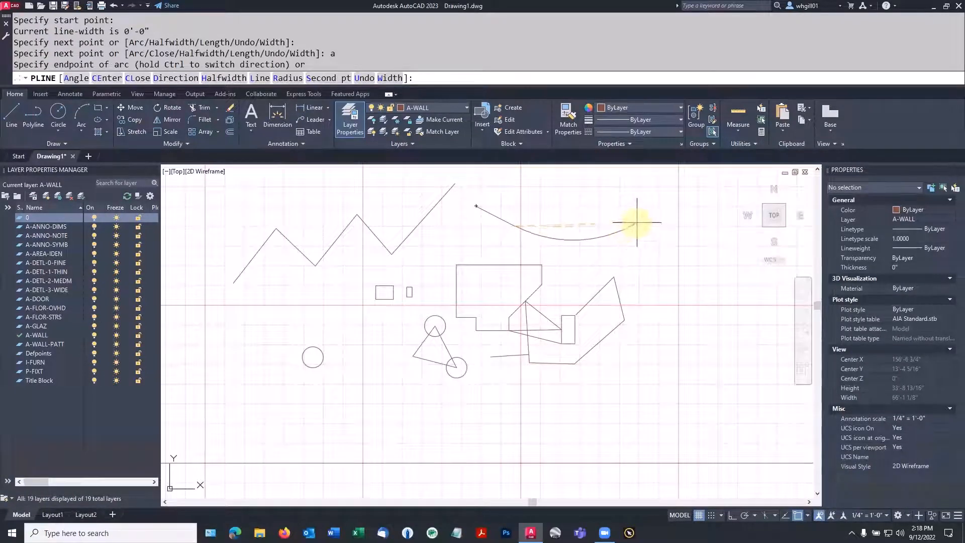
left_click(610, 236)
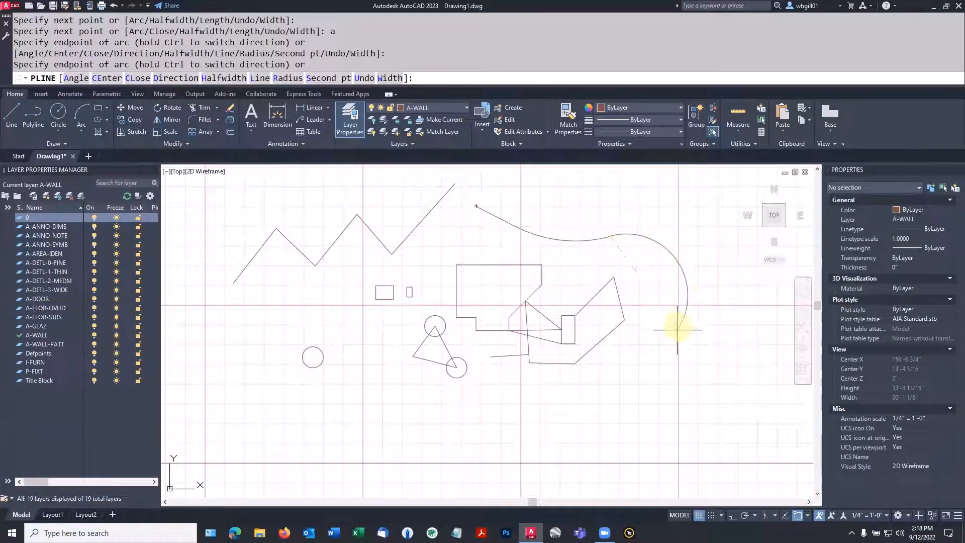
left_click(668, 351)
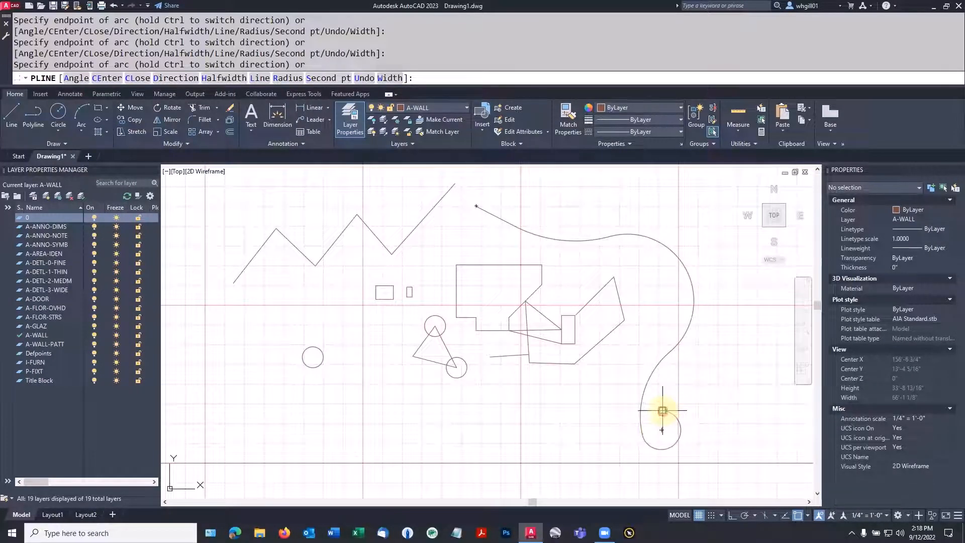
left_click(663, 410)
key("Escape")
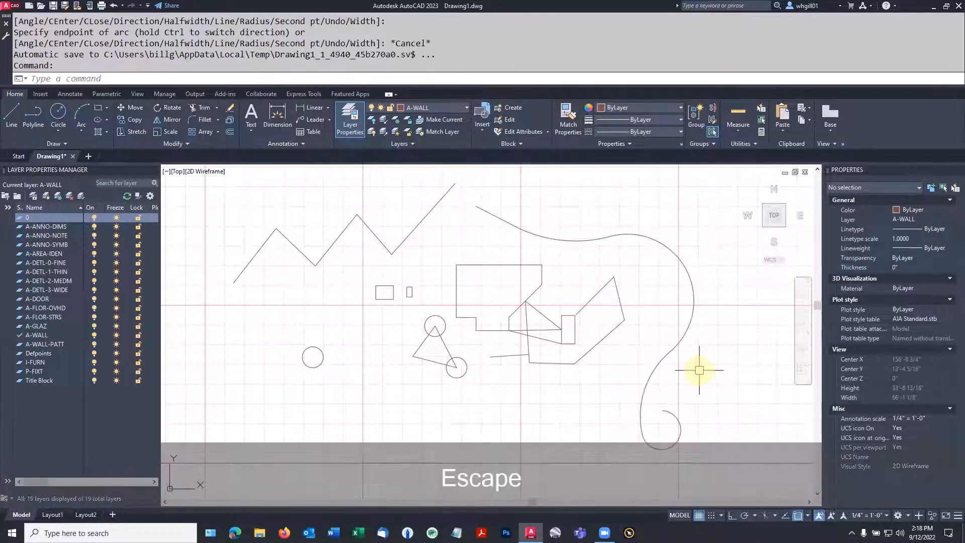
Examine the object type and properties of the curved polyline and the larger small rectangle.
left_click(515, 227)
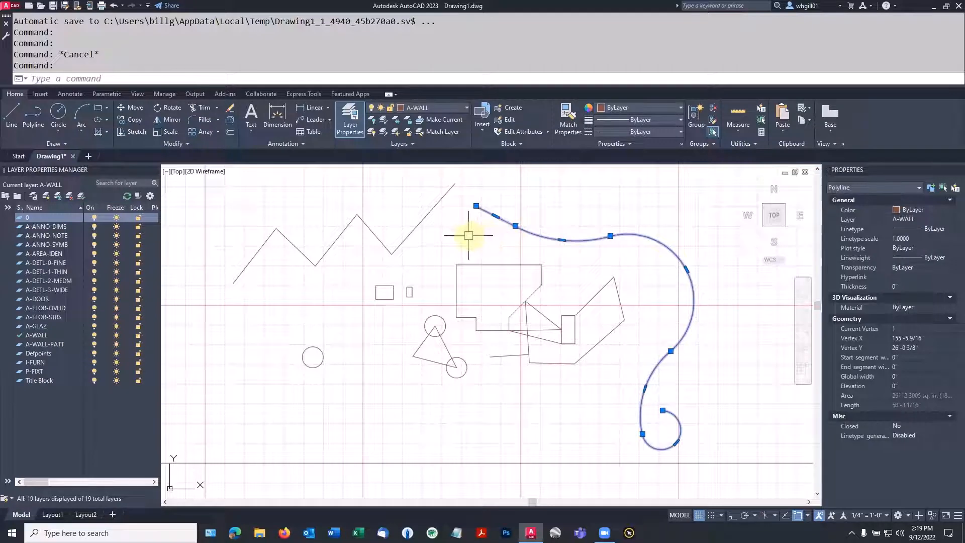
key("Escape")
left_click(385, 286)
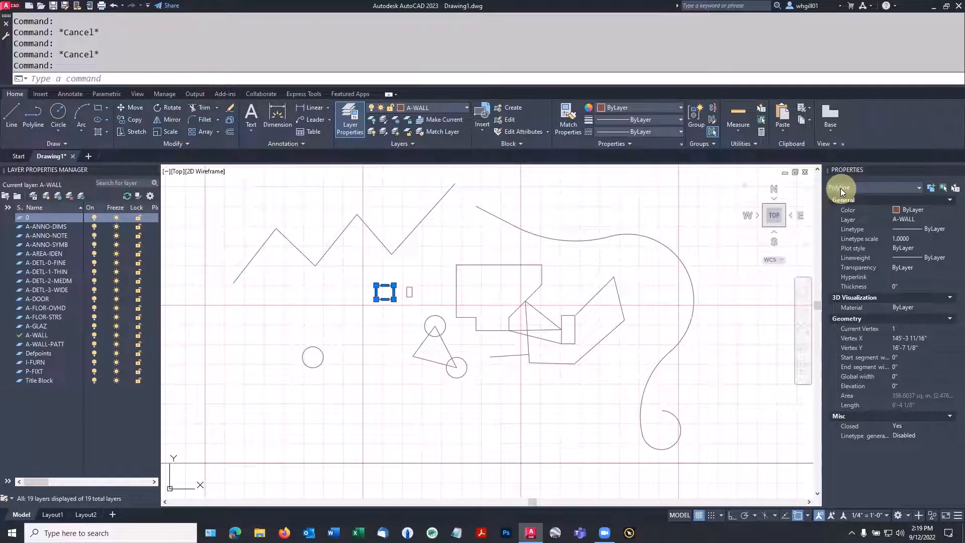
key("Escape")
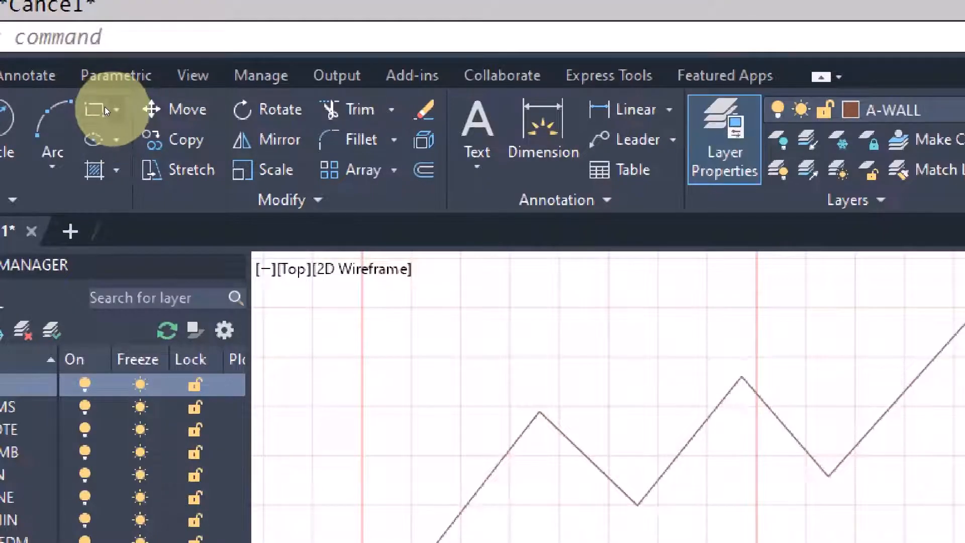
Draw an 8-sided polygon around the lone circle using the Edge option, with its edge at the polygon's lower left.
left_click(108, 110)
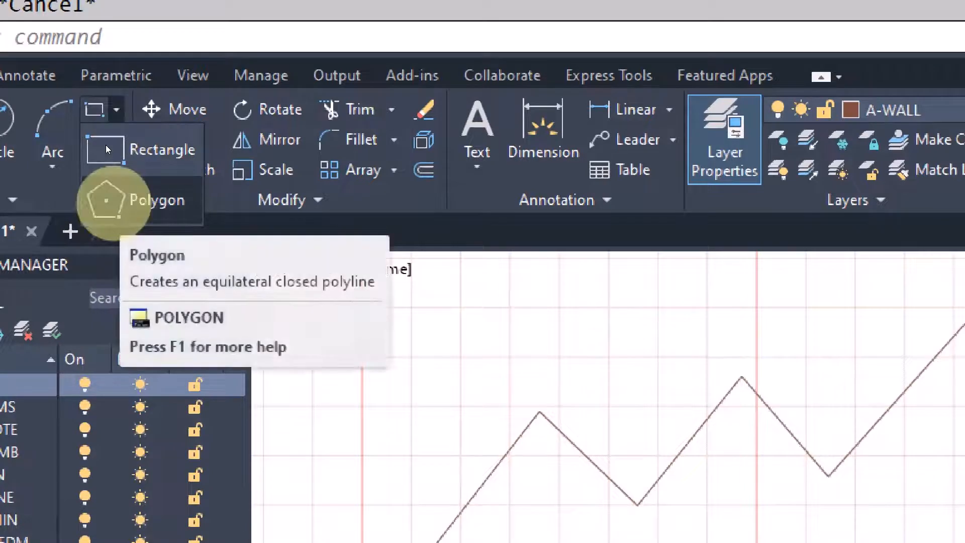
left_click(106, 200)
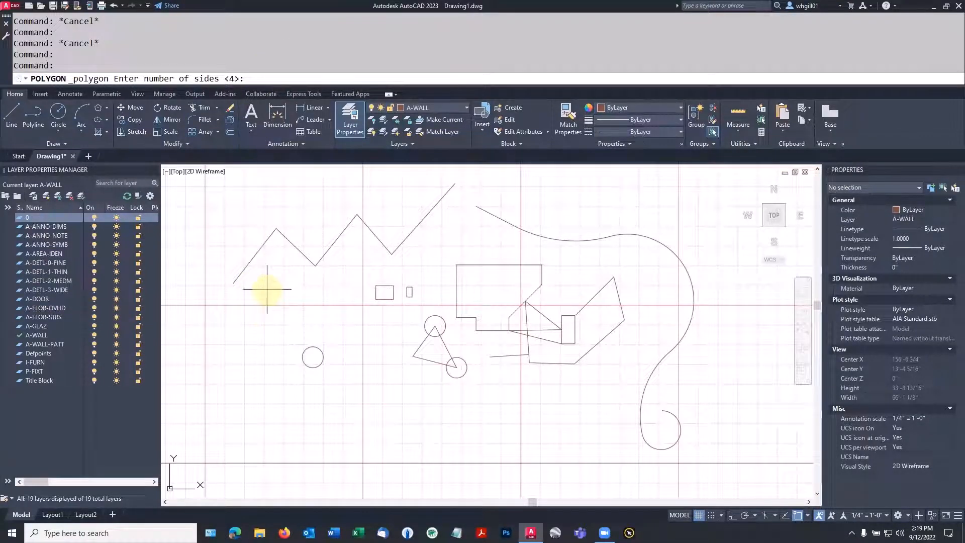
type("8")
key("Return")
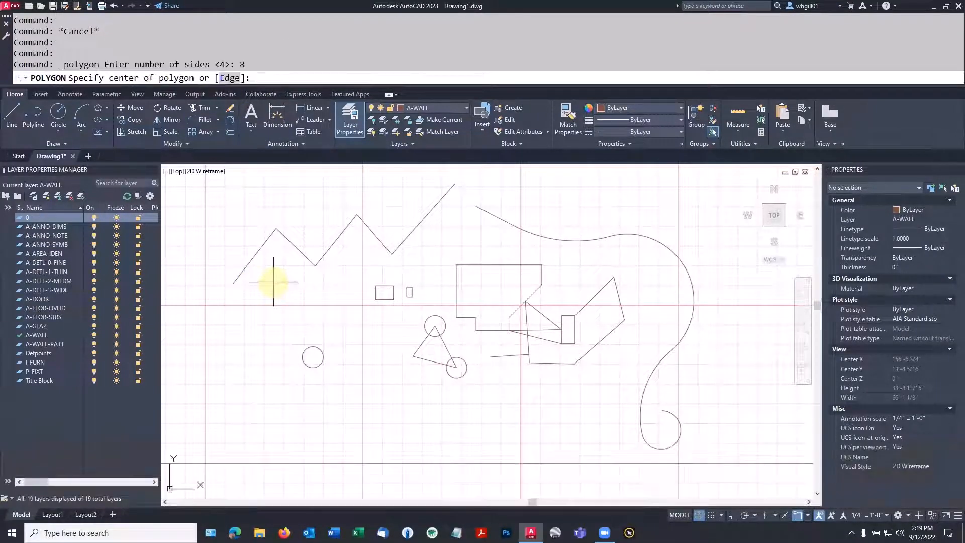
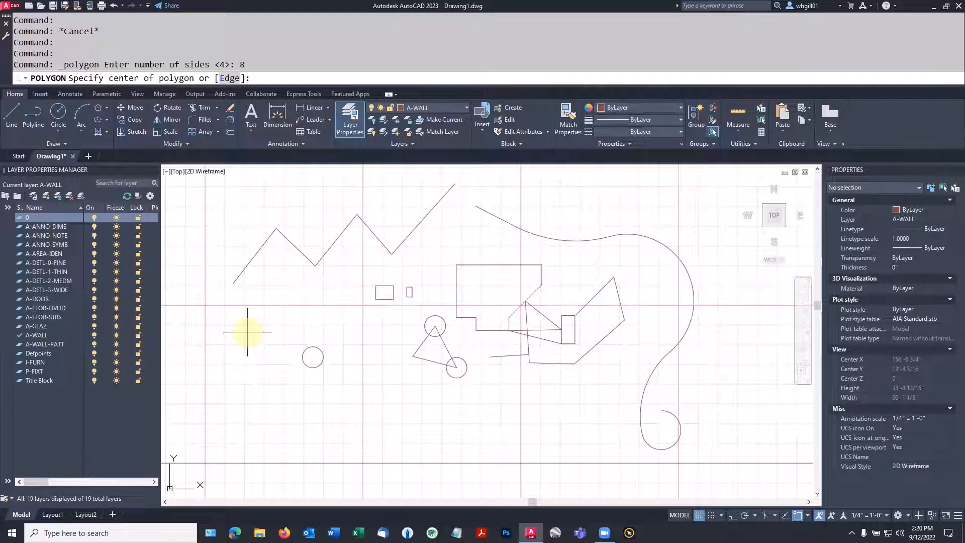
type("e")
key("space")
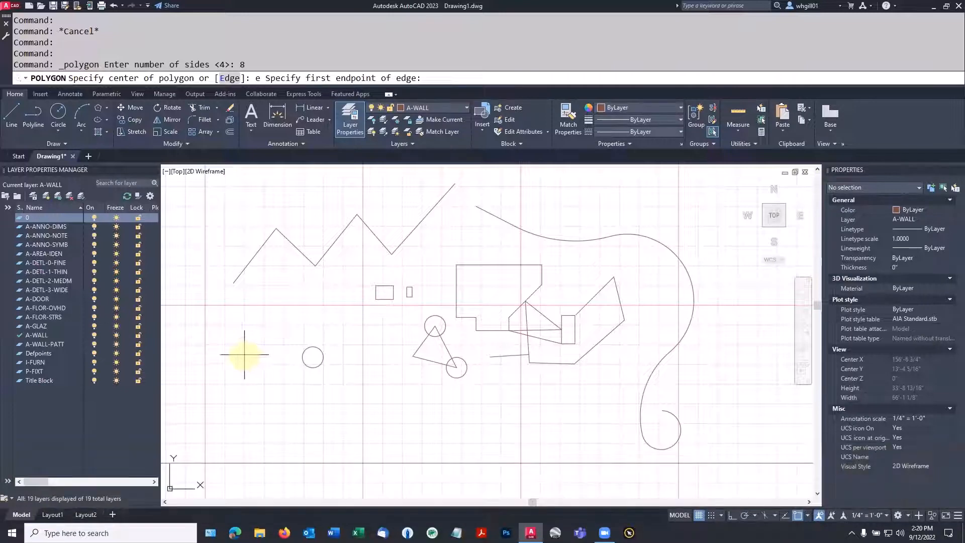
left_click(246, 355)
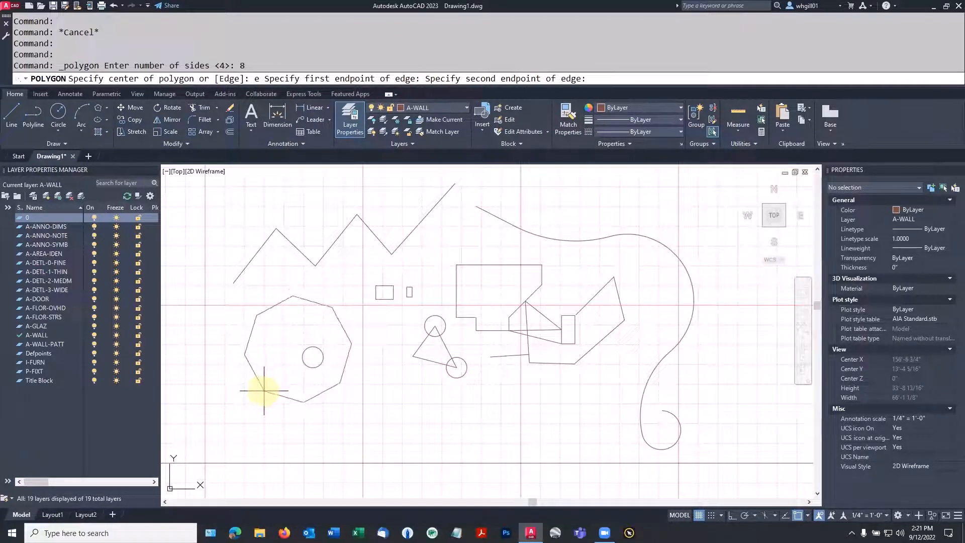
left_click(267, 391)
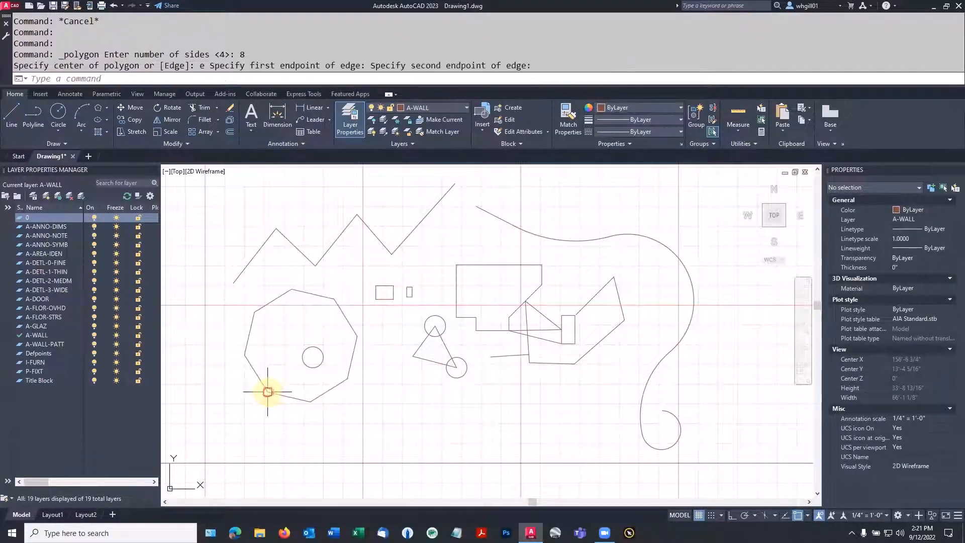
Draw an 8-sided polygon inscribed in the lone circle, snapping to the circle's center and its top quadrant.
scroll(327, 363, "up", 3)
scroll(328, 363, "up", 2)
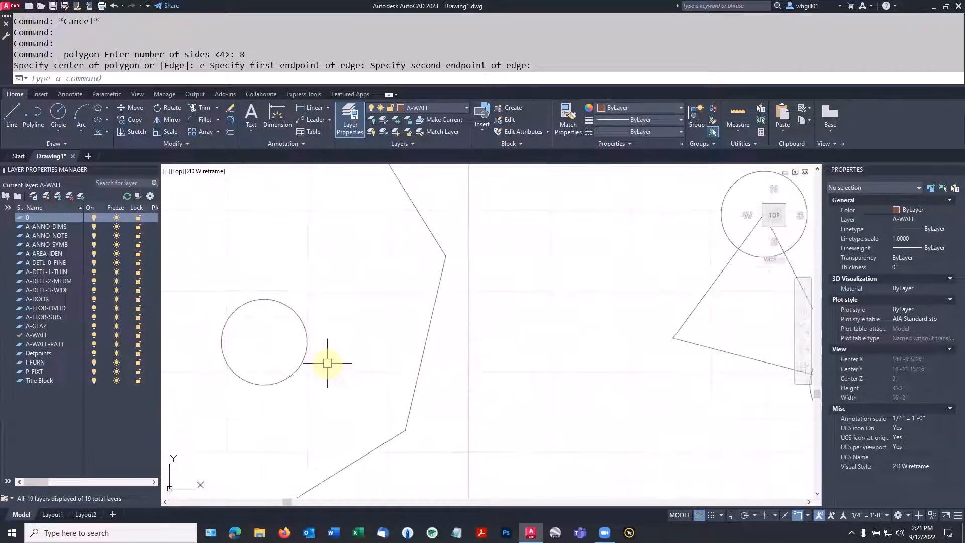
middle_click_drag(330, 360, 383, 370)
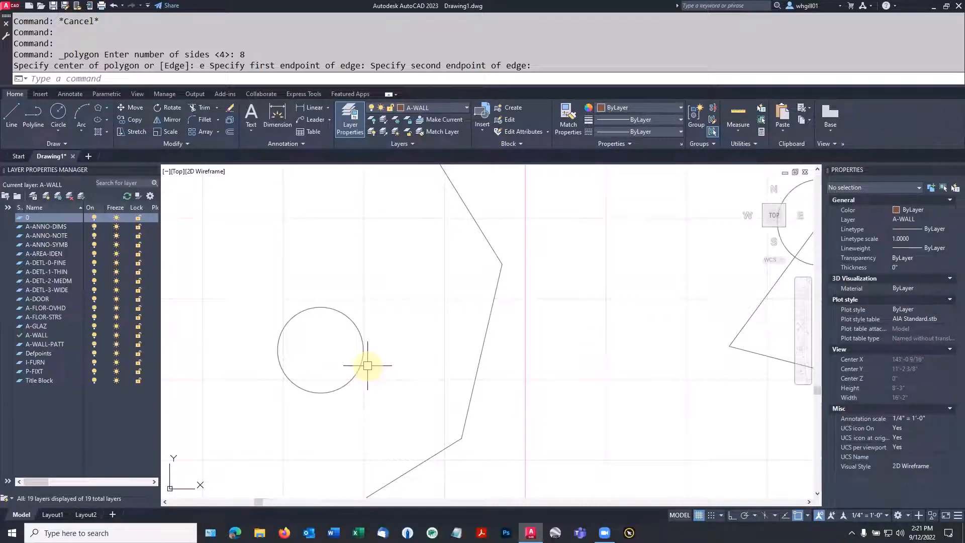
key("space")
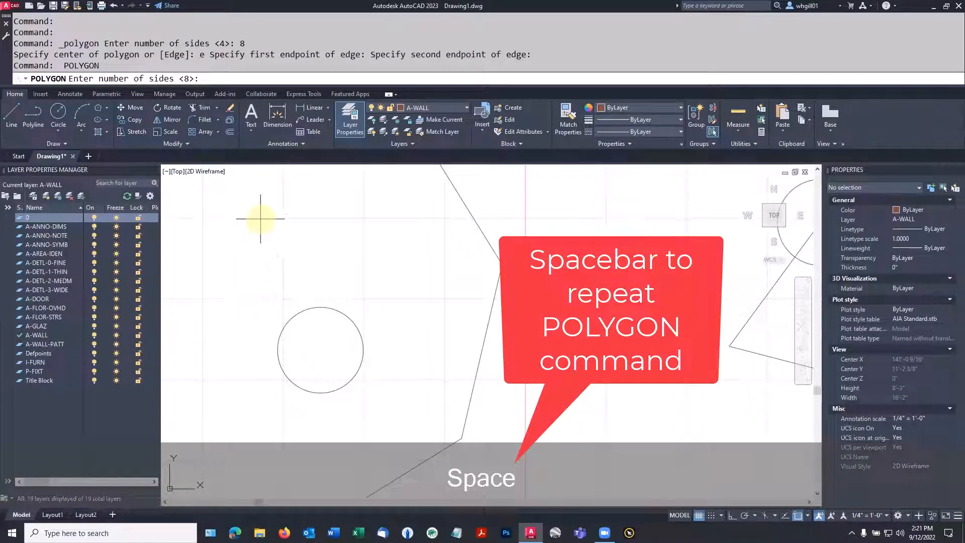
key("space")
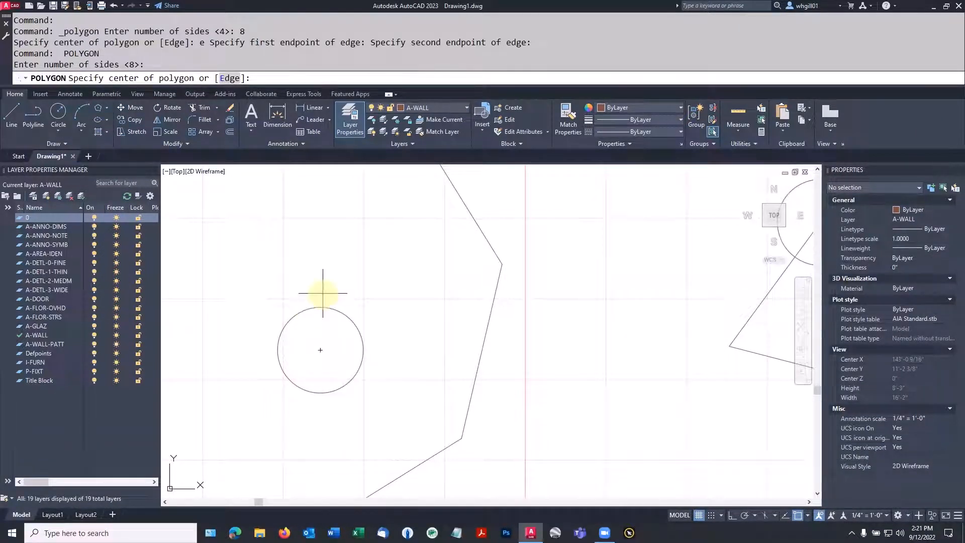
key("F3")
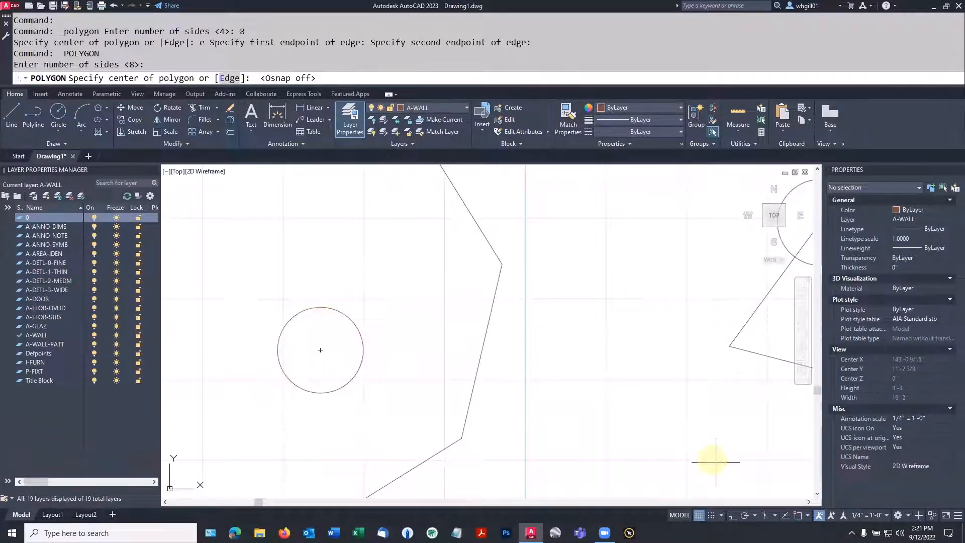
left_click(796, 514)
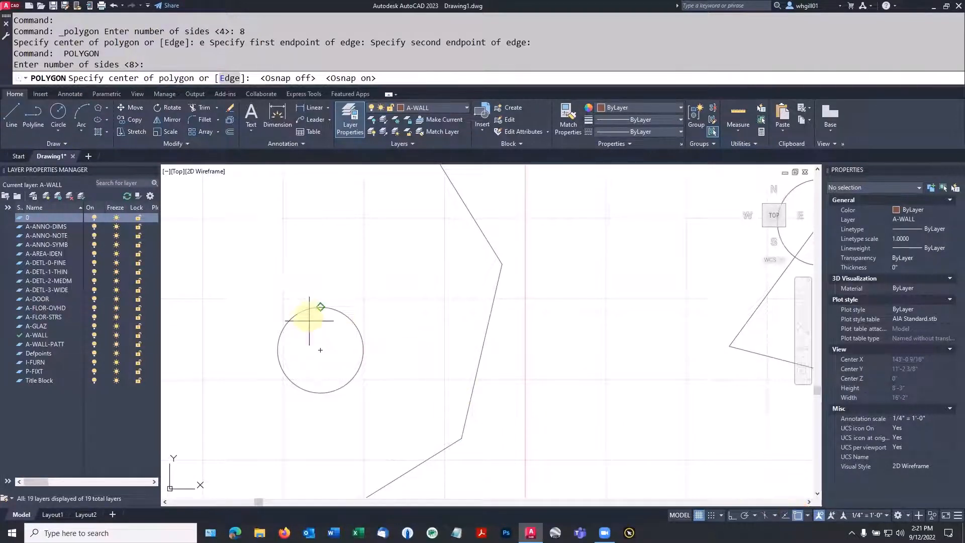
left_click(320, 349)
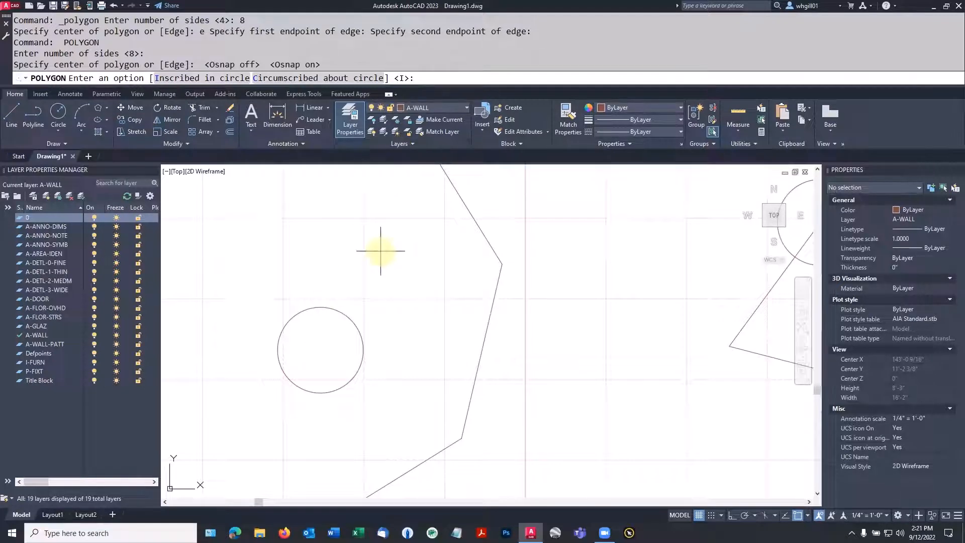
key("Return")
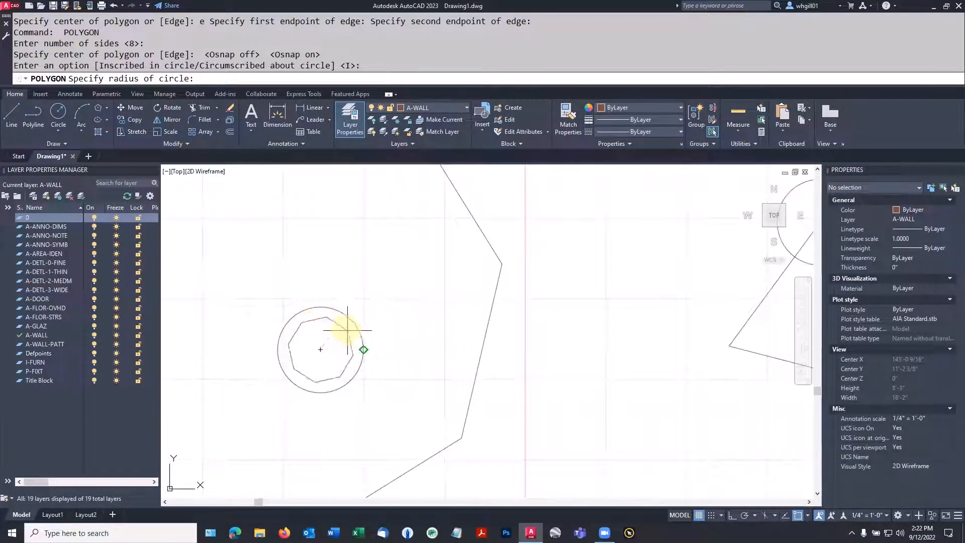
left_click(321, 306)
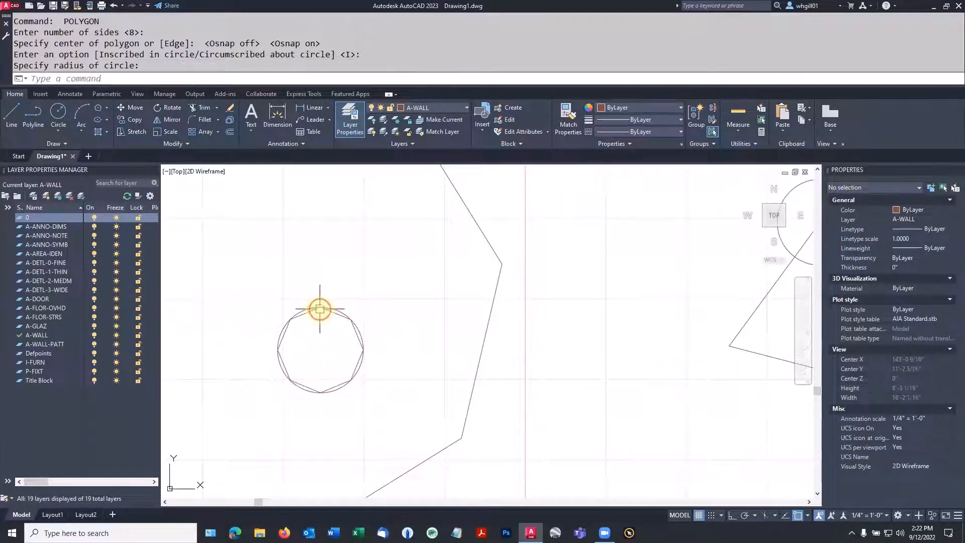
scroll(327, 327, "up", 5)
middle_click_drag(325, 334, 369, 281)
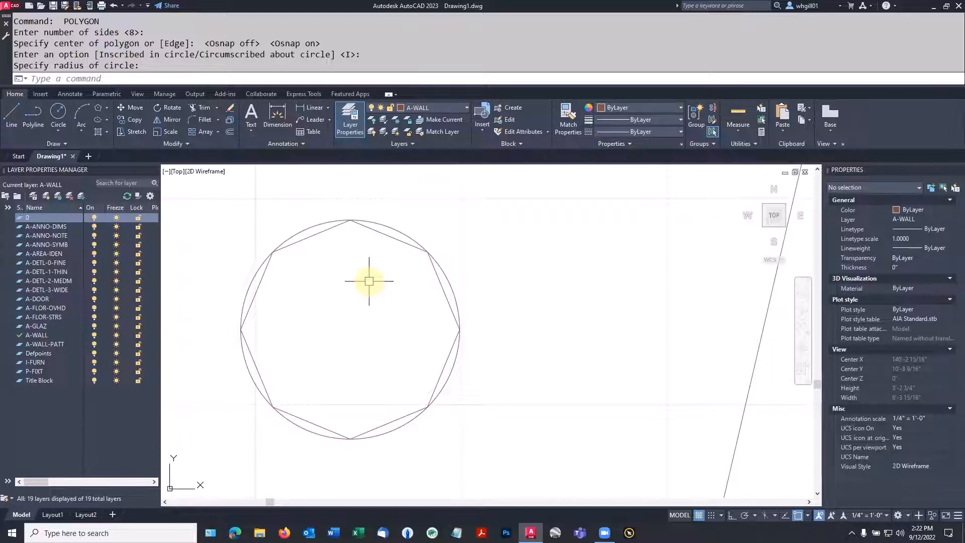
Copy the octagon inscribed in the lone circle to the empty area just right of the large polygon.
scroll(369, 281, "down", 4)
type("COPY")
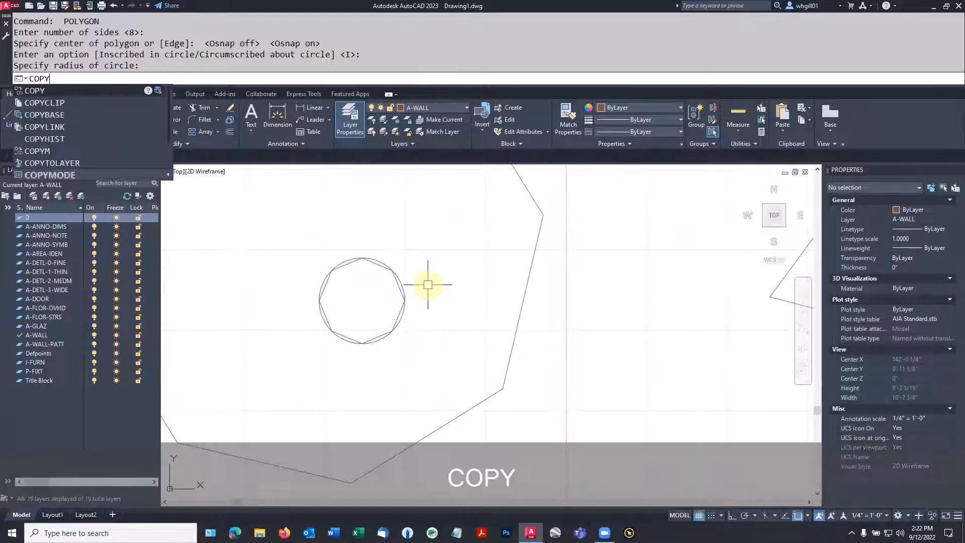
key("Return")
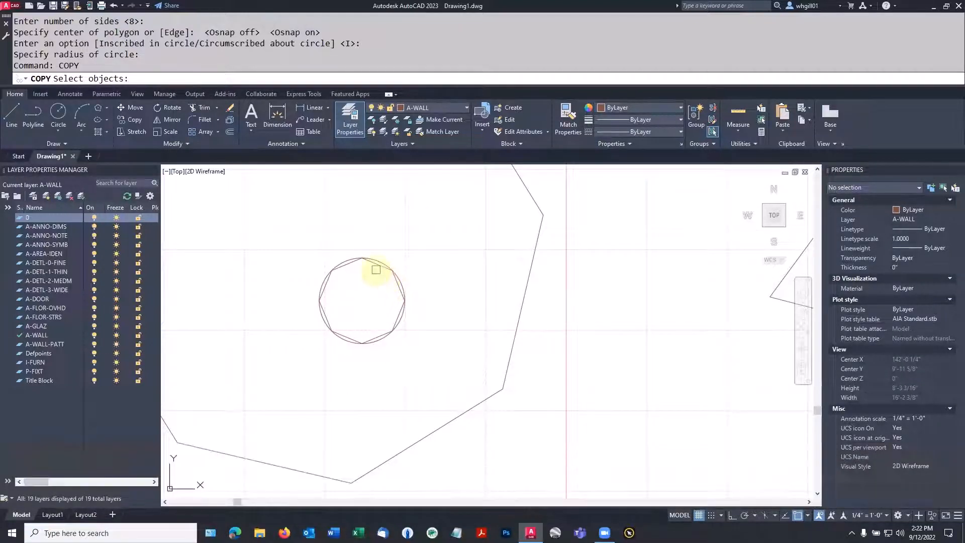
left_click(376, 267)
key("space")
left_click(367, 289)
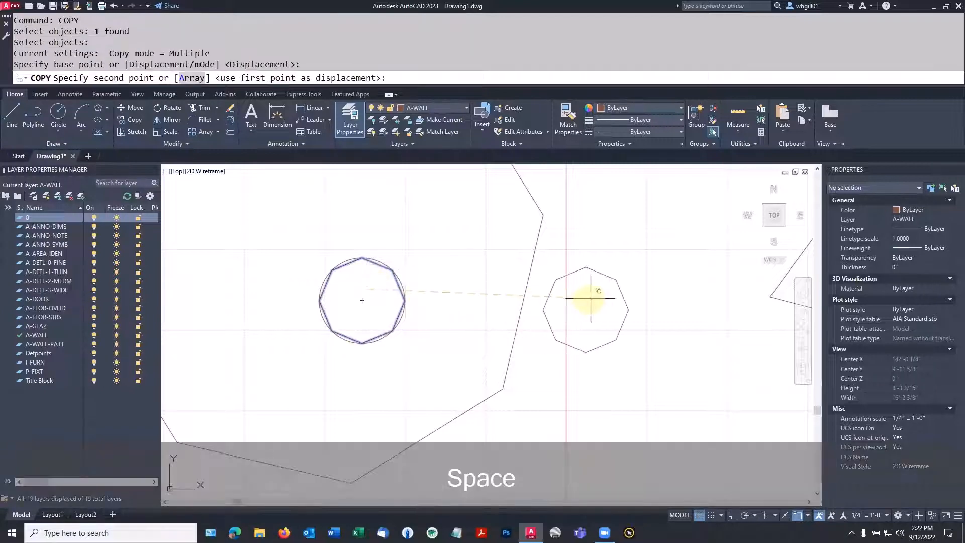
key("Escape")
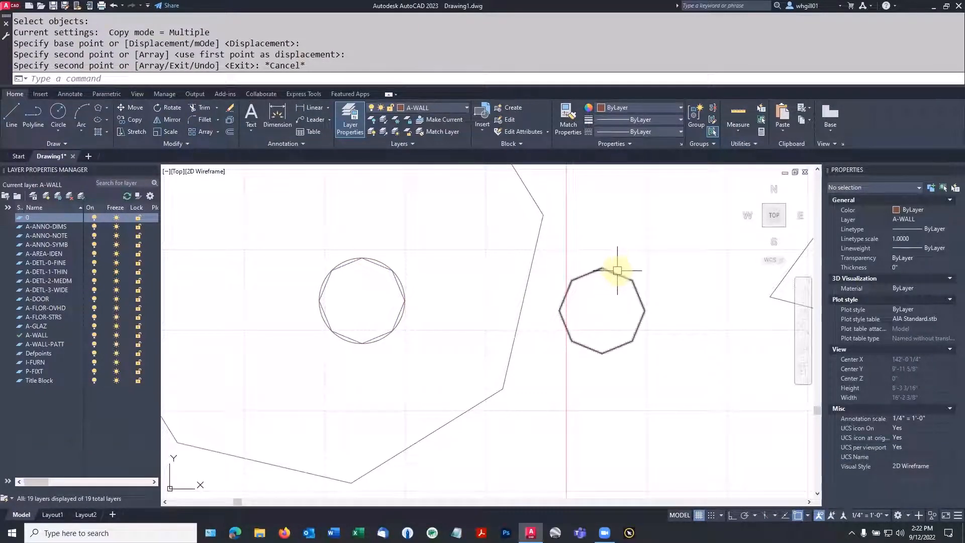
Stretch the copied octagon's upper-right vertex outward, up and to the right, into a sharp point.
left_click(620, 273)
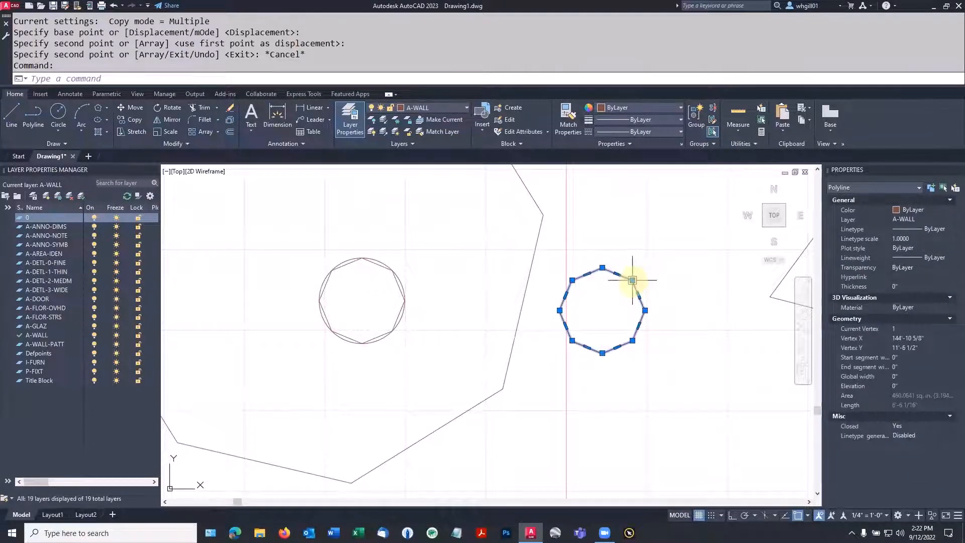
left_click(632, 280)
left_click(674, 226)
key("Escape")
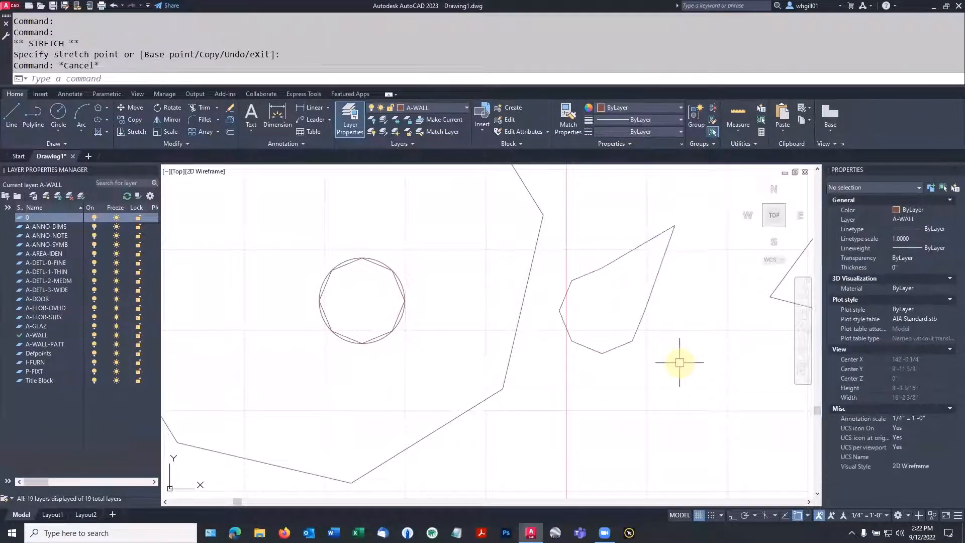
Stretch the copied polygon's lower-left edge downward by its midpoint grip and clear the selection.
left_click(586, 344)
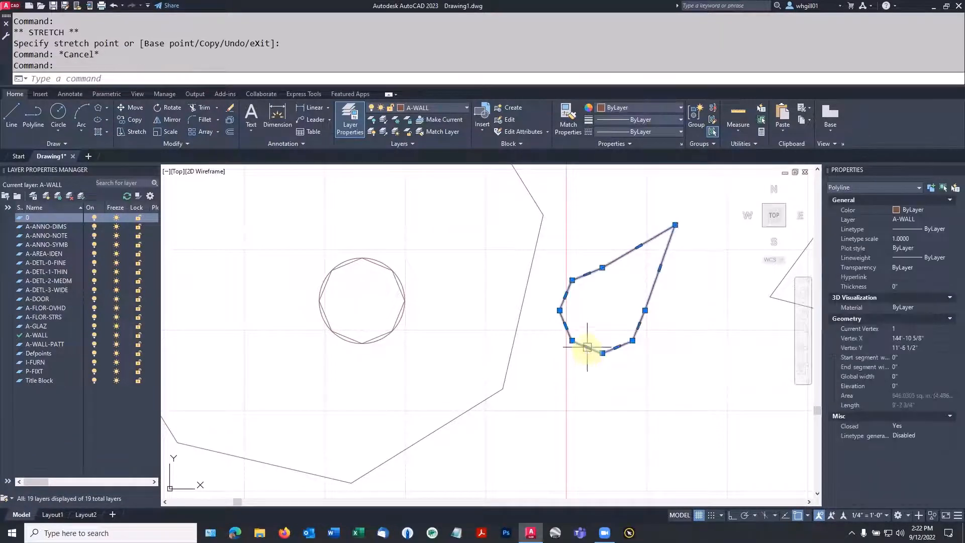
left_click(587, 346)
left_click(571, 390)
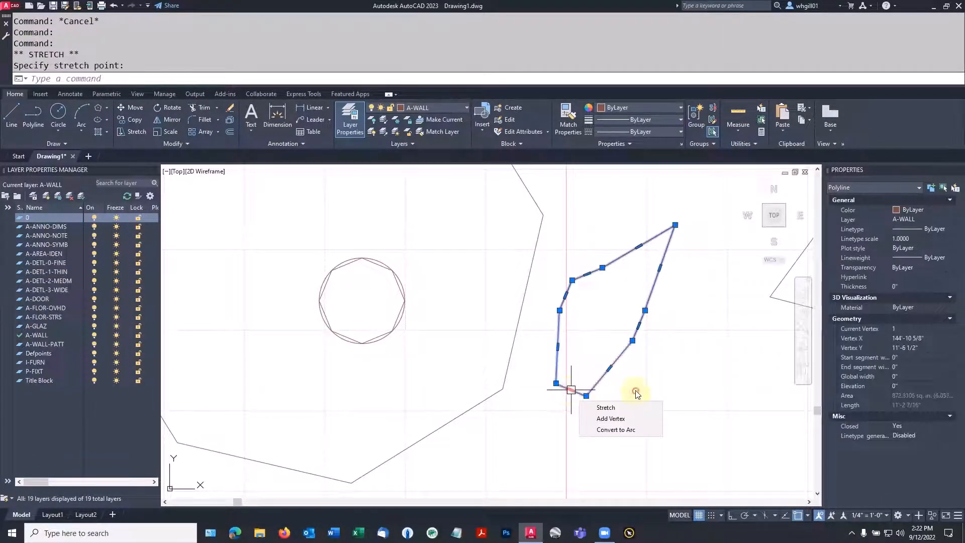
key("Escape")
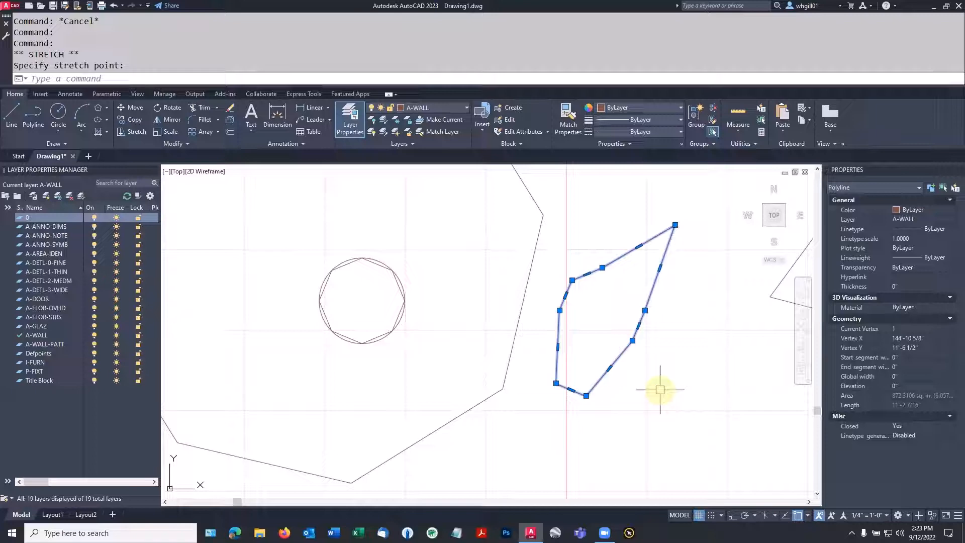
key("Escape")
Draw a spline with the Fit method in the empty area below the hooked polyline, rising to the upper right from its first point.
scroll(554, 378, "down", 6)
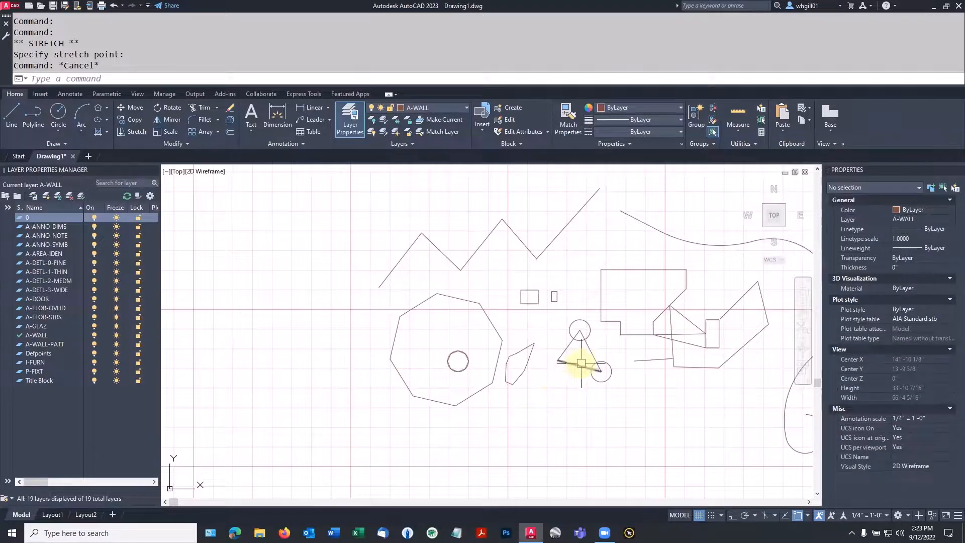
mouse_move(578, 362)
middle_mouse_down()
mouse_move(577, 372)
mouse_move(486, 407)
middle_mouse_up()
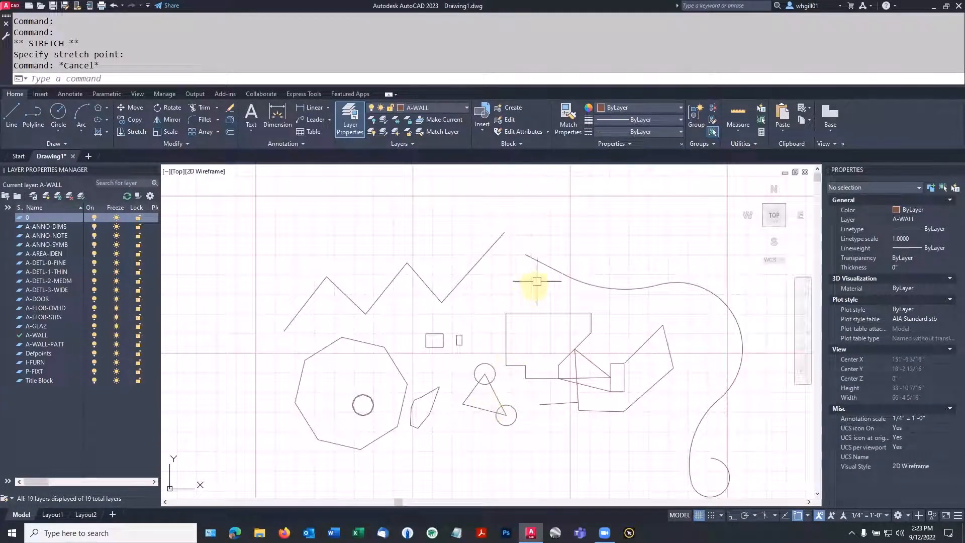
mouse_move(541, 265)
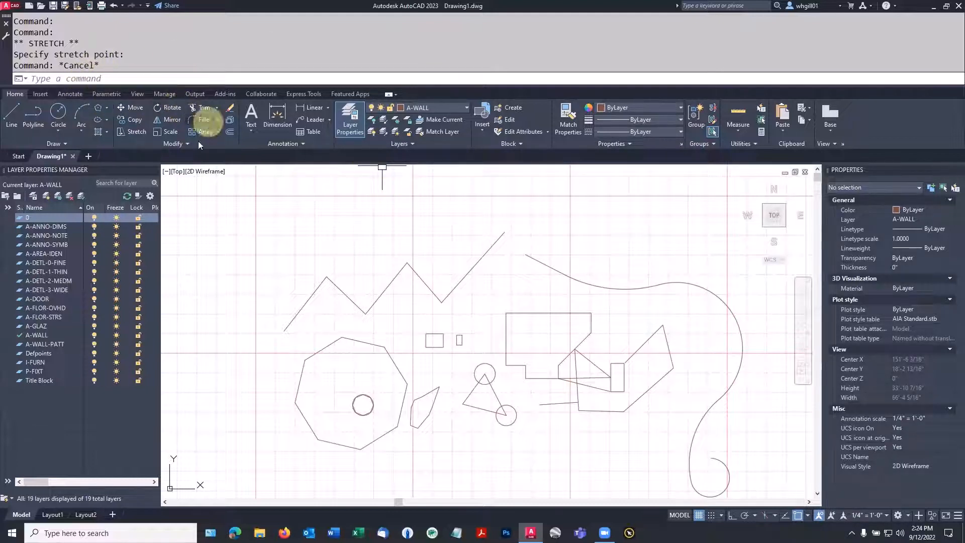
left_click(65, 144)
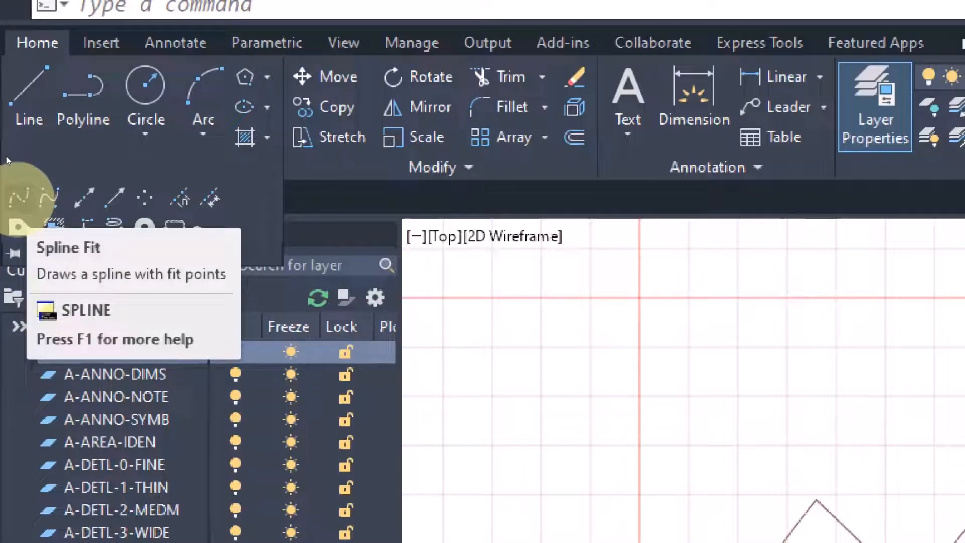
left_click(19, 197)
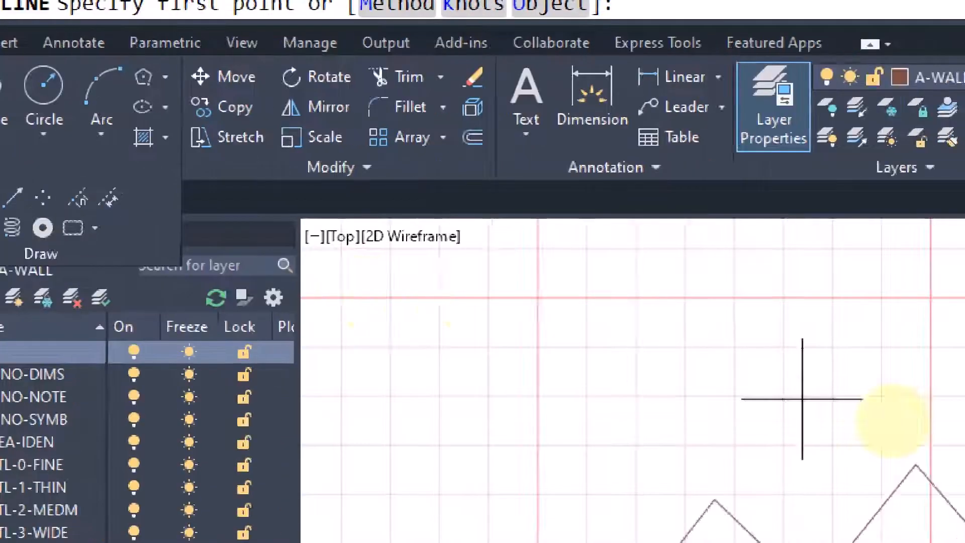
left_click(389, 343)
left_click(425, 297)
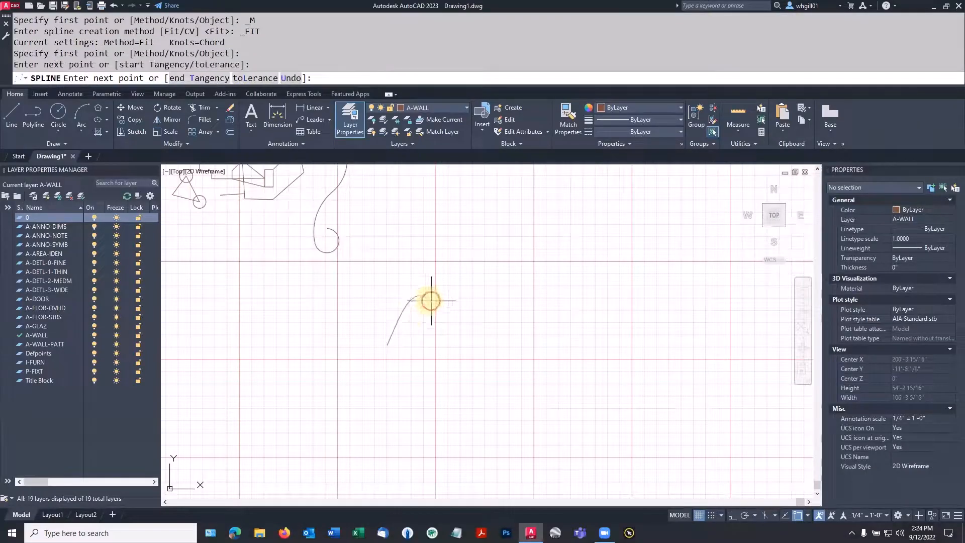
left_click(470, 328)
left_click(510, 300)
left_click(553, 309)
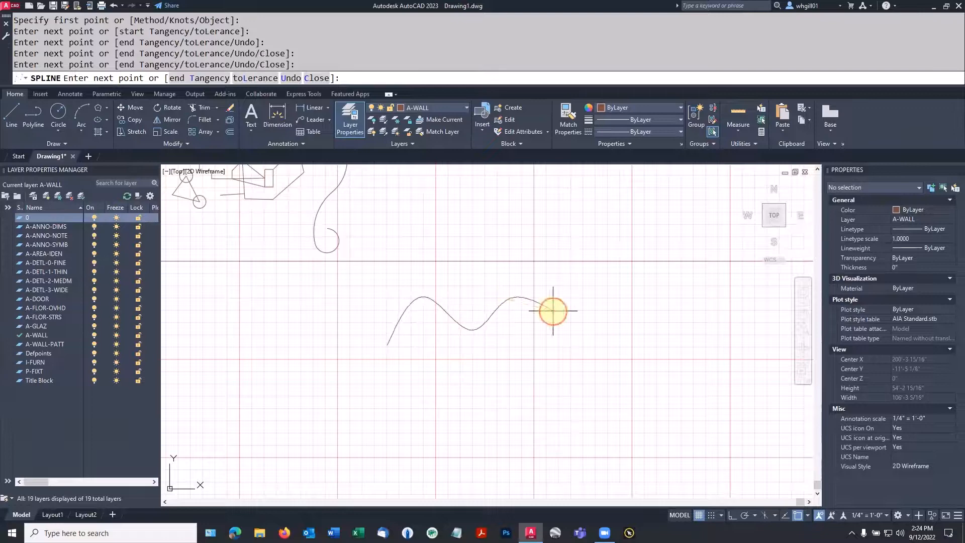
left_click(539, 357)
left_click(516, 344)
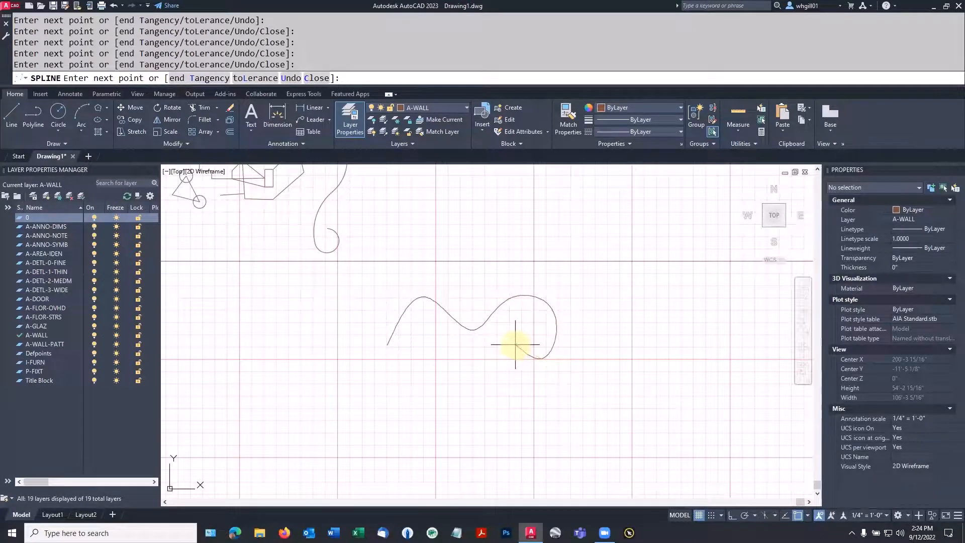
key("Escape")
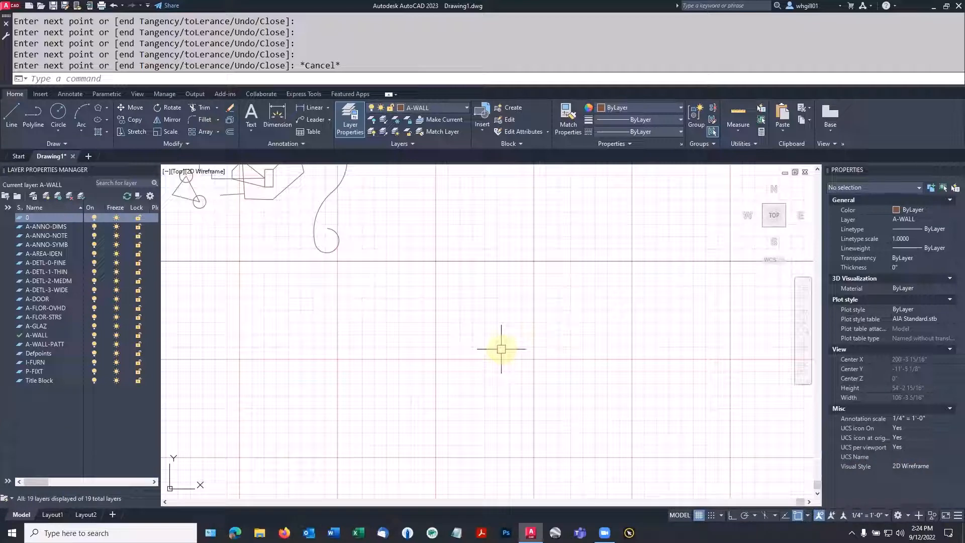
Draw a wavy fit-point spline through six points in the empty area below the existing shapes, with its last point curling back.
key("space")
left_click(364, 372)
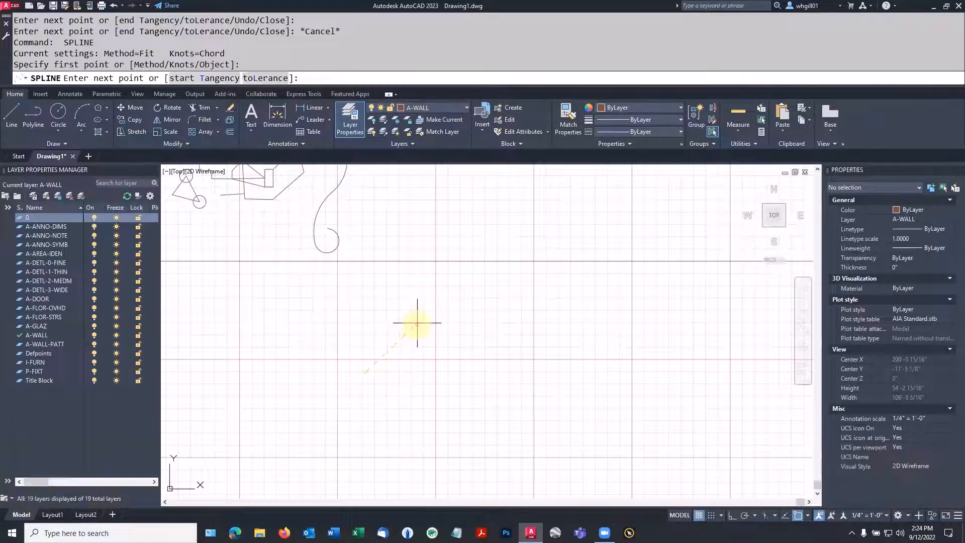
left_click(428, 321)
left_click(481, 355)
left_click(533, 314)
left_click(573, 334)
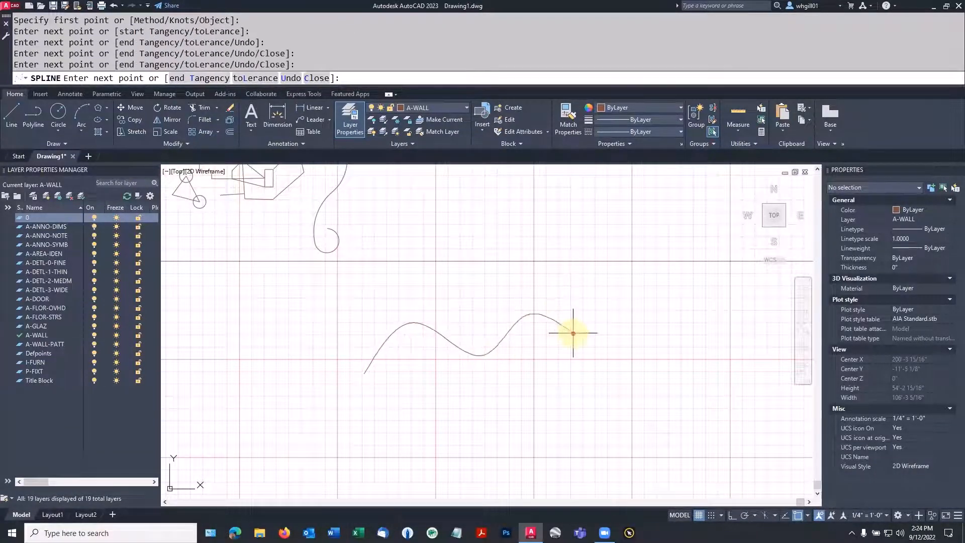
left_click(535, 377)
key("Return")
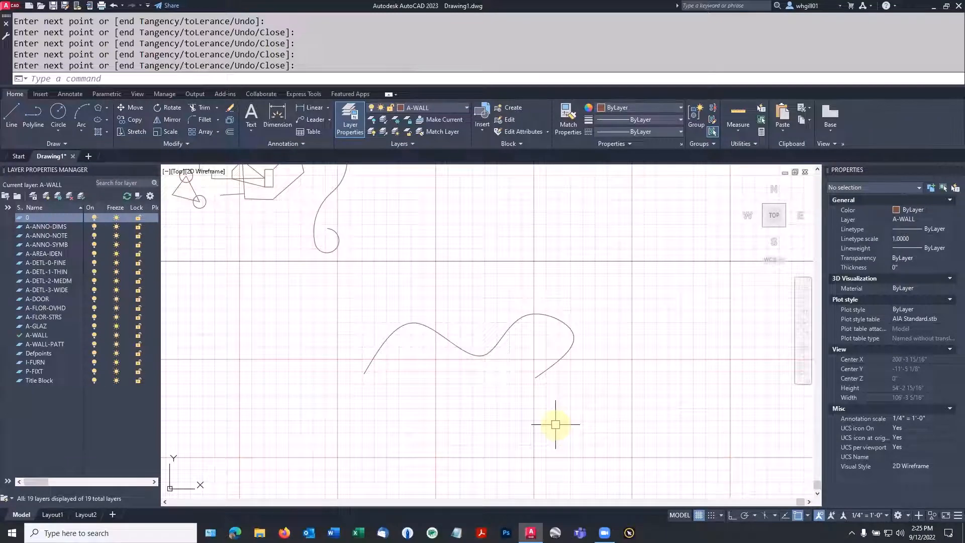
Stretch the spline's first crest fit point upward and the following valley fit point down and to the left.
left_click(437, 332)
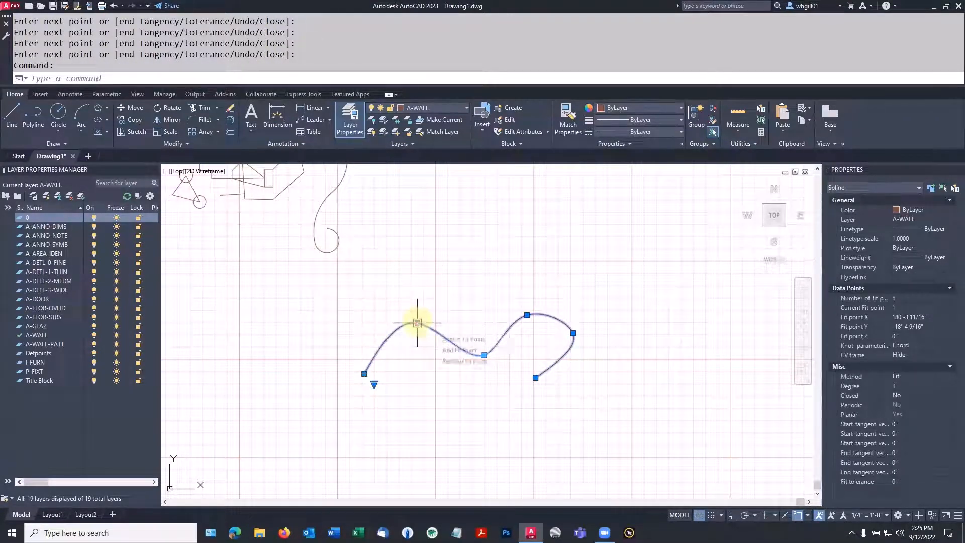
left_click(418, 318)
left_click(414, 280)
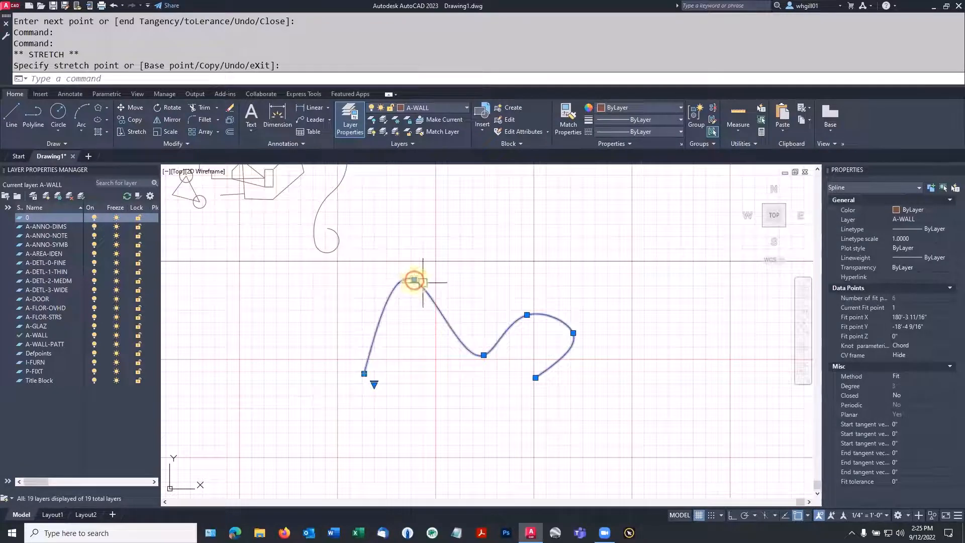
left_click(483, 355)
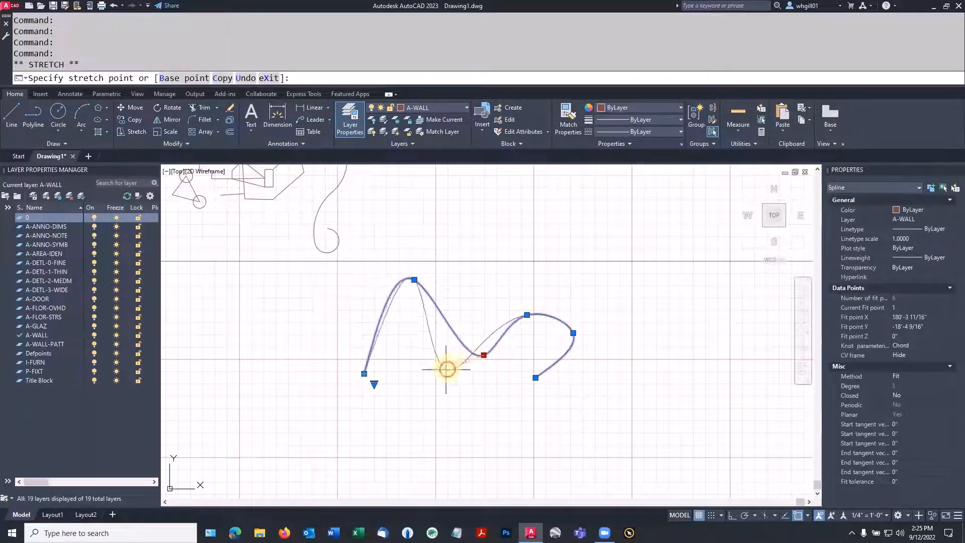
left_click(442, 372)
Stretch the spline's rightmost fit point outward and its lower end point up and left, past the second crest.
left_click(573, 333)
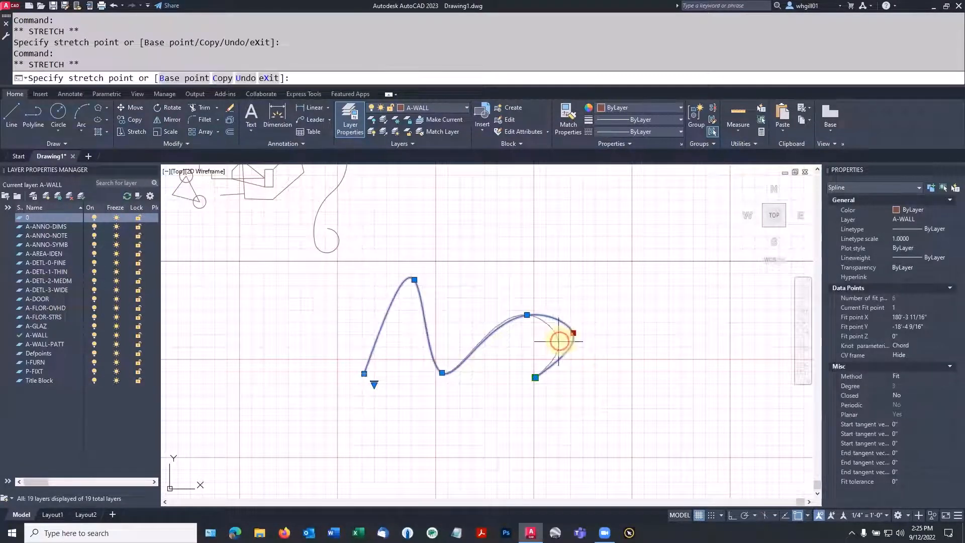
left_click(594, 341)
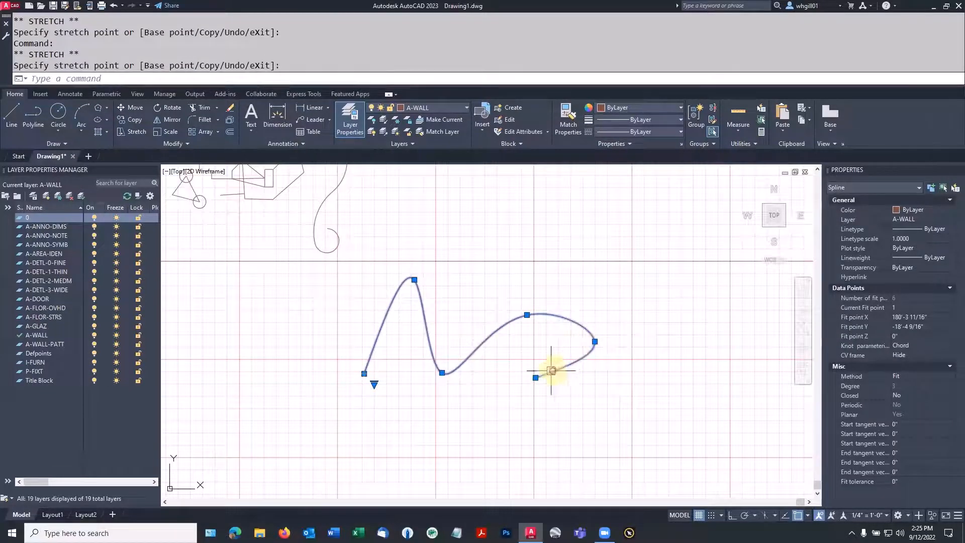
left_click(536, 378)
left_click(500, 309)
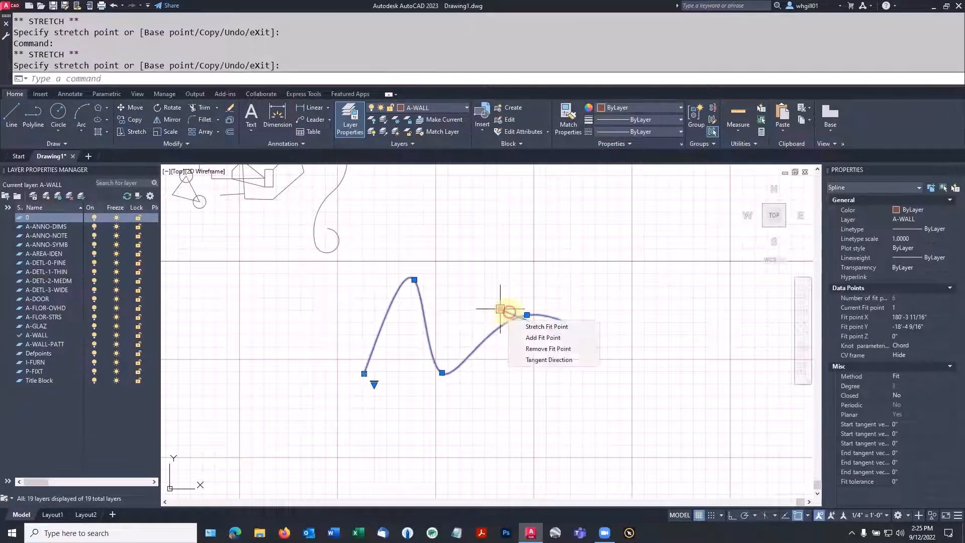
Stretch the spline's valley fit point far to the left and move its start point across to the right, below the curve.
left_click(366, 372)
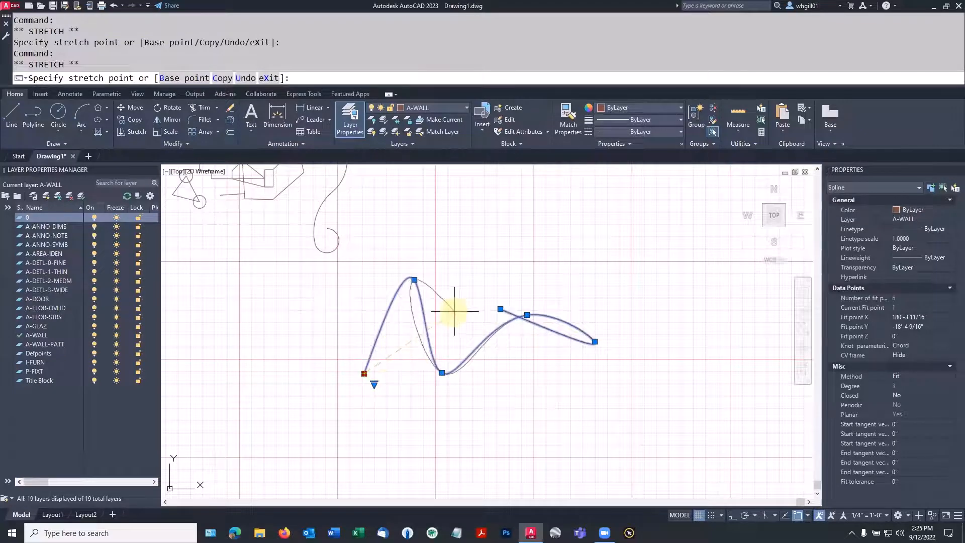
left_click(465, 297)
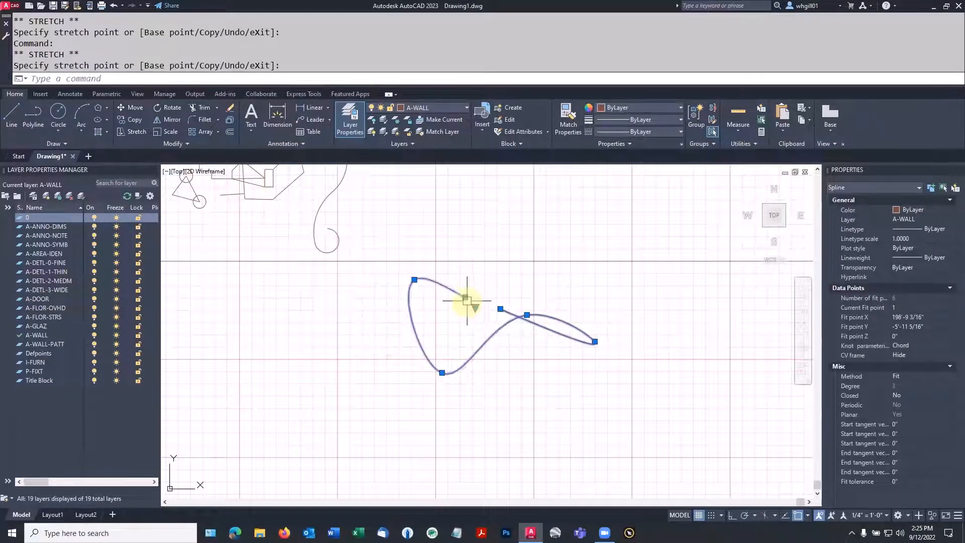
left_click(465, 297)
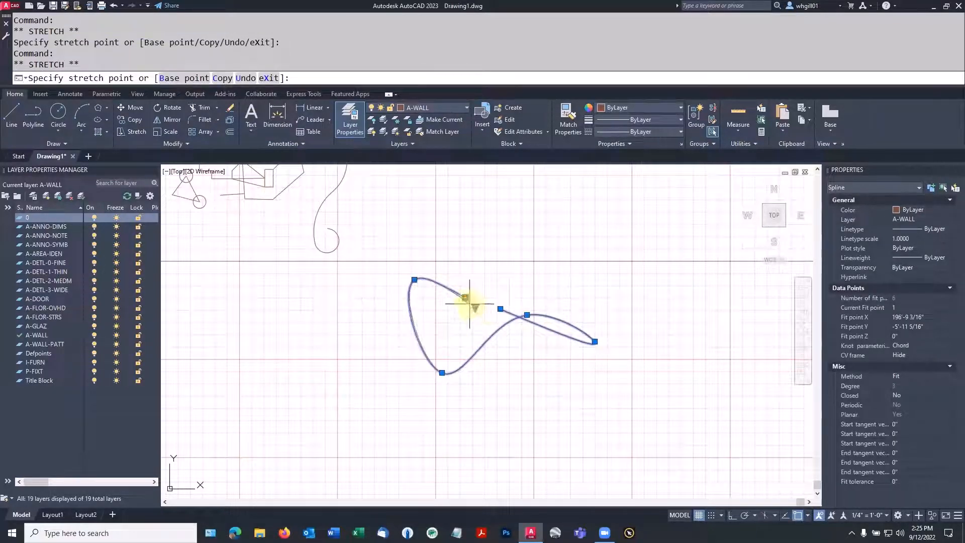
left_click(465, 300)
left_click(442, 373)
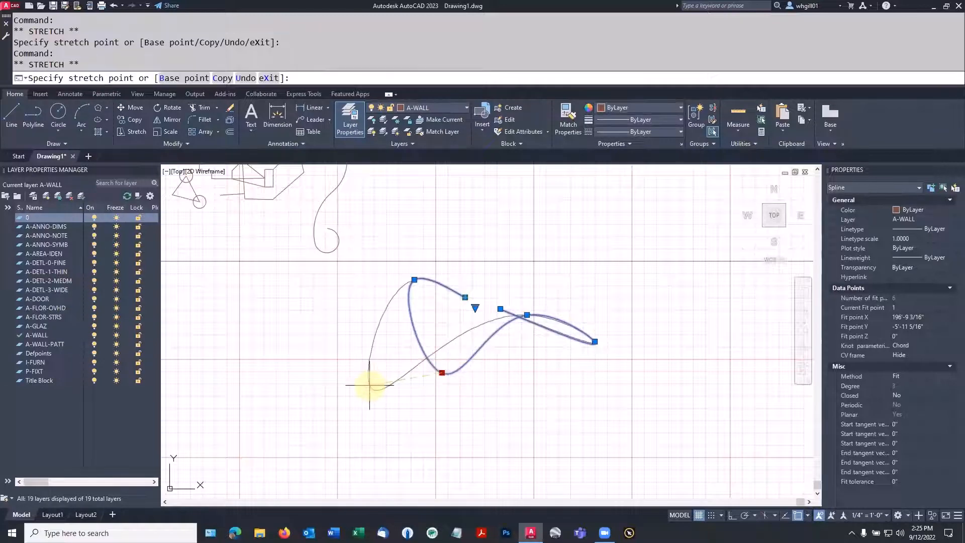
left_click(369, 385)
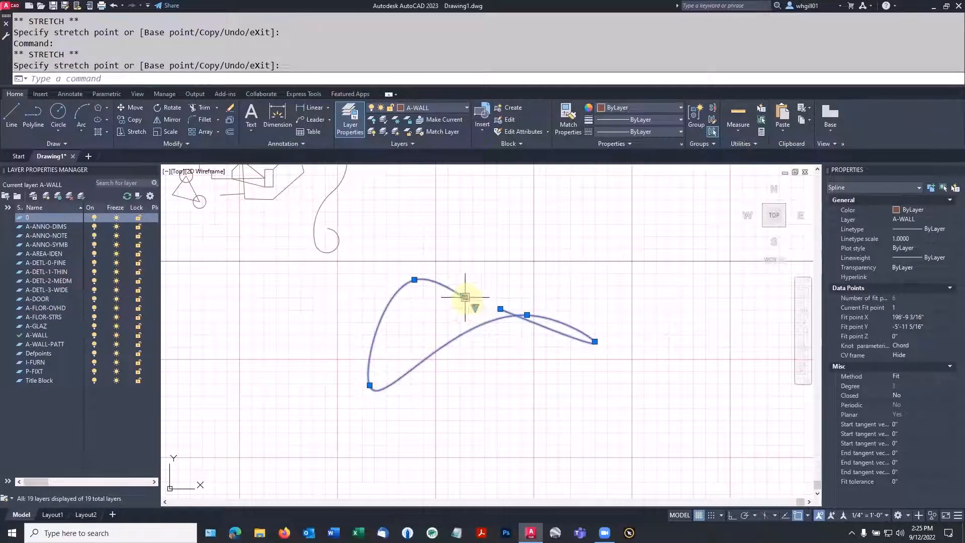
left_click(465, 297)
left_click(477, 372)
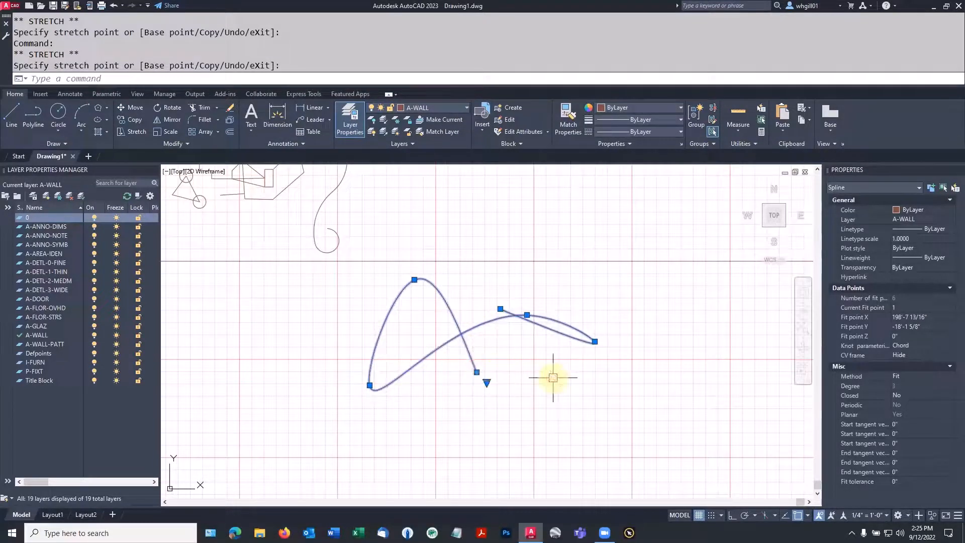
key("Escape")
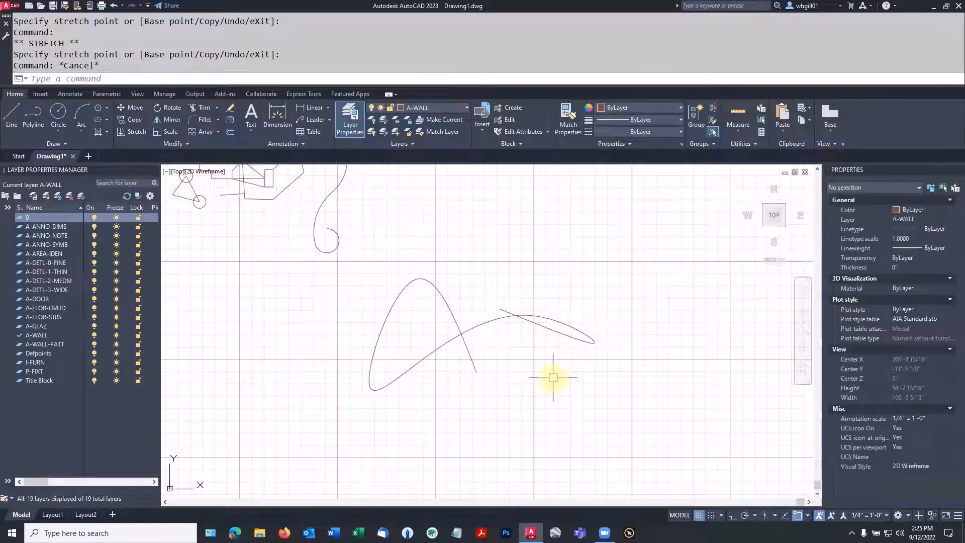
Draw a second wavy spline through five fit points, above and to the right of the reshaped one.
middle_click_drag(566, 372, 514, 401)
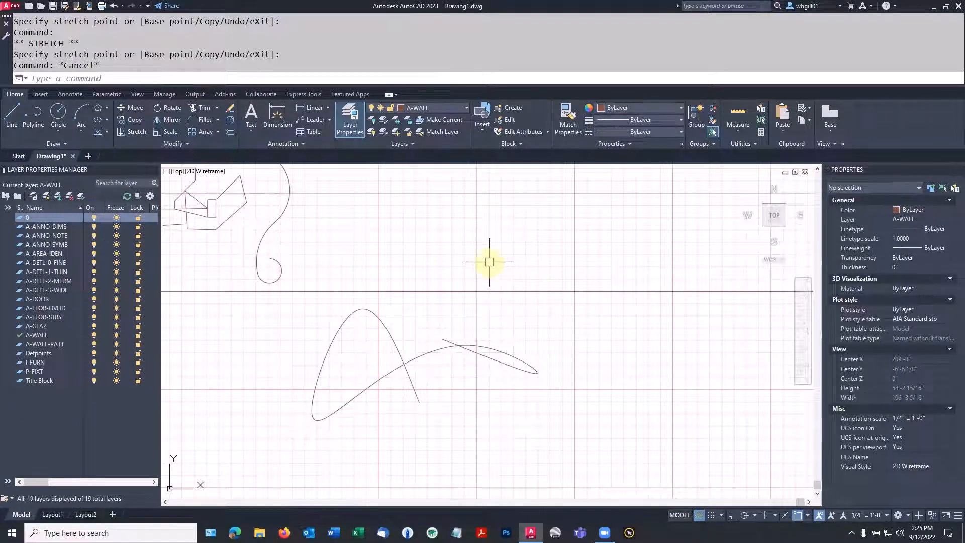
type("SPLINE")
key("space")
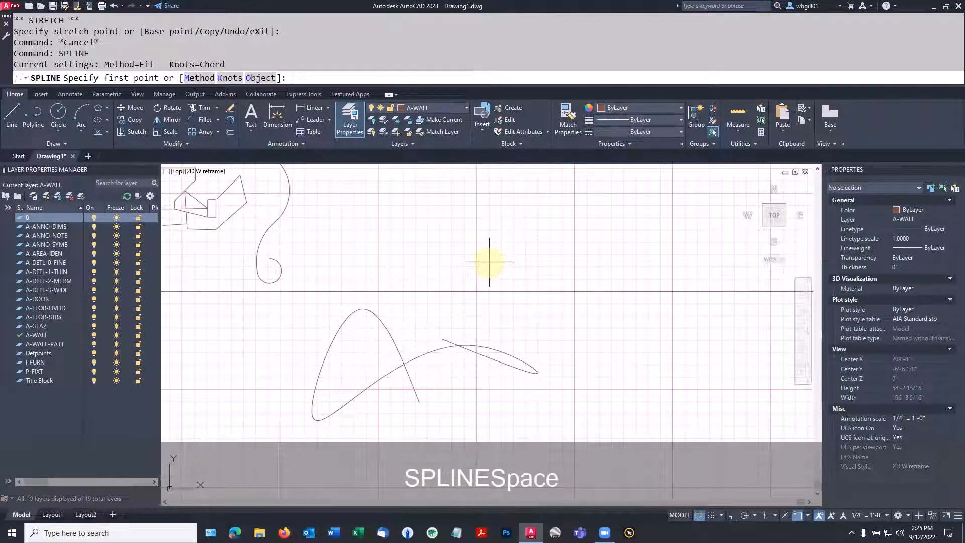
left_click(489, 310)
left_click(542, 253)
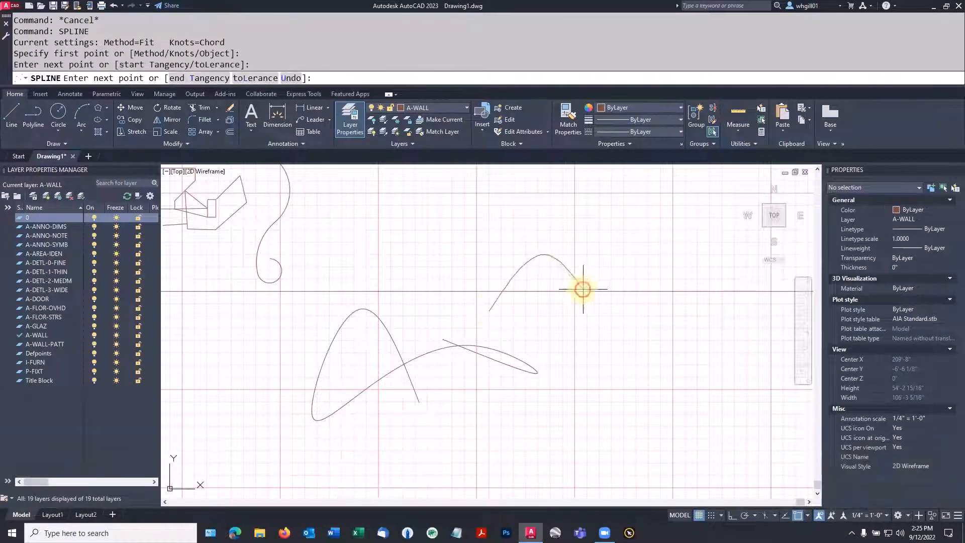
left_click(599, 302)
left_click(657, 255)
left_click(698, 288)
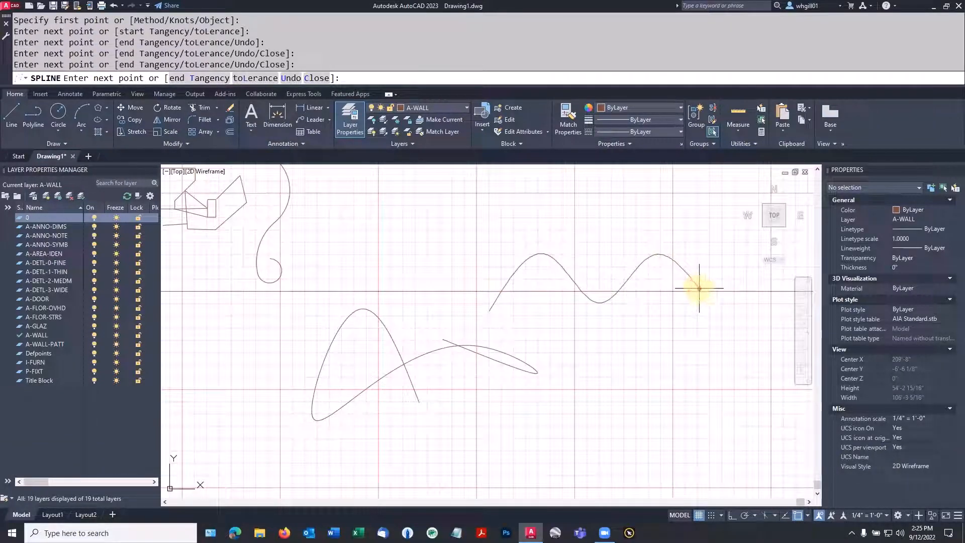
key("Return")
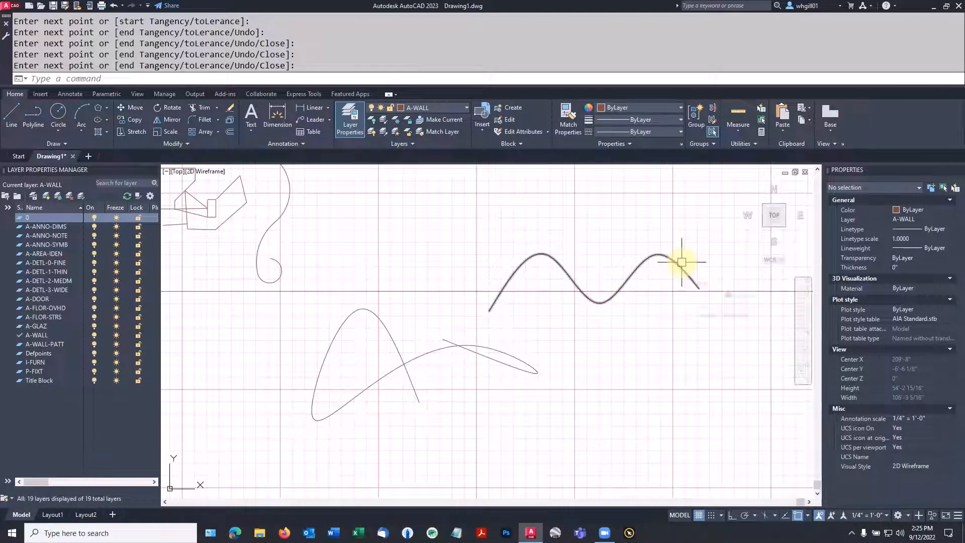
Change the second spline's method from Fit to Control Vertices.
left_click(553, 258)
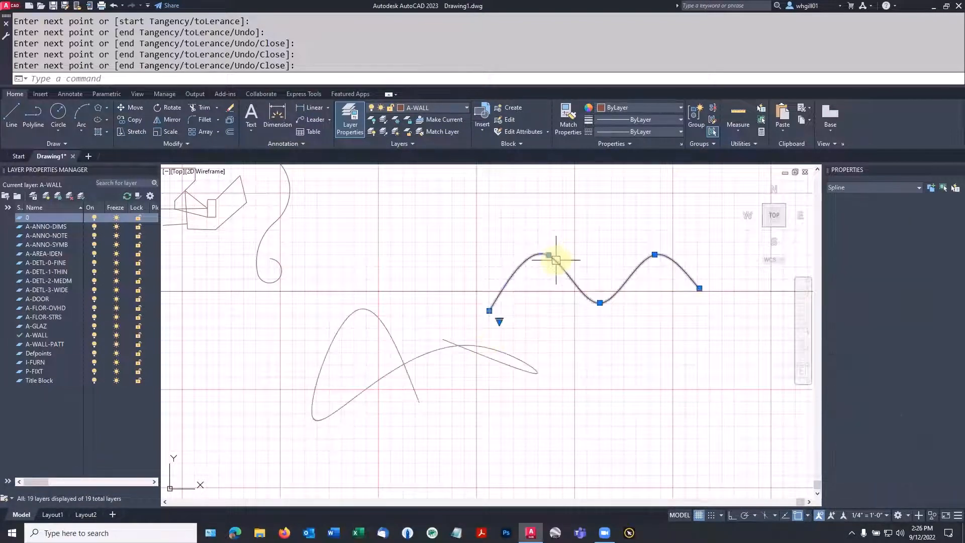
mouse_move(549, 256)
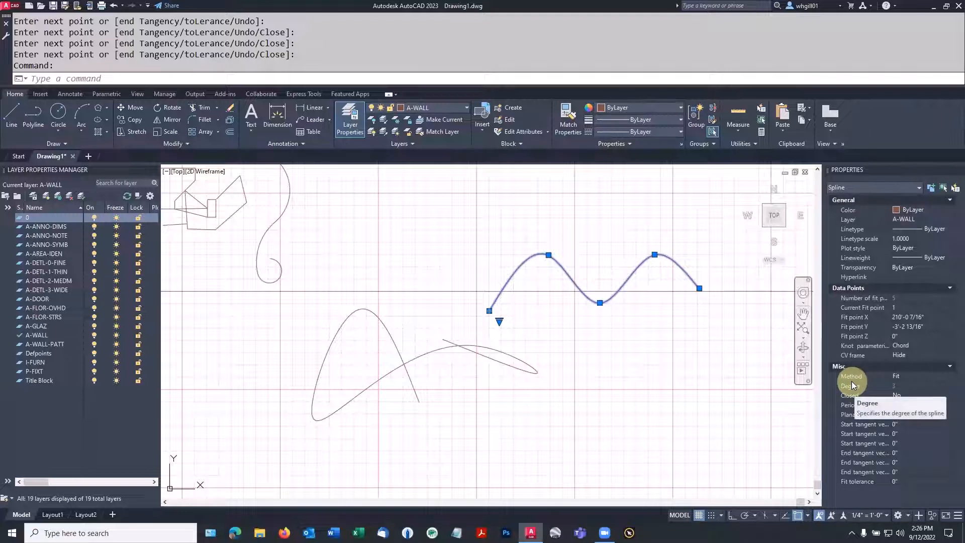
left_click(898, 376)
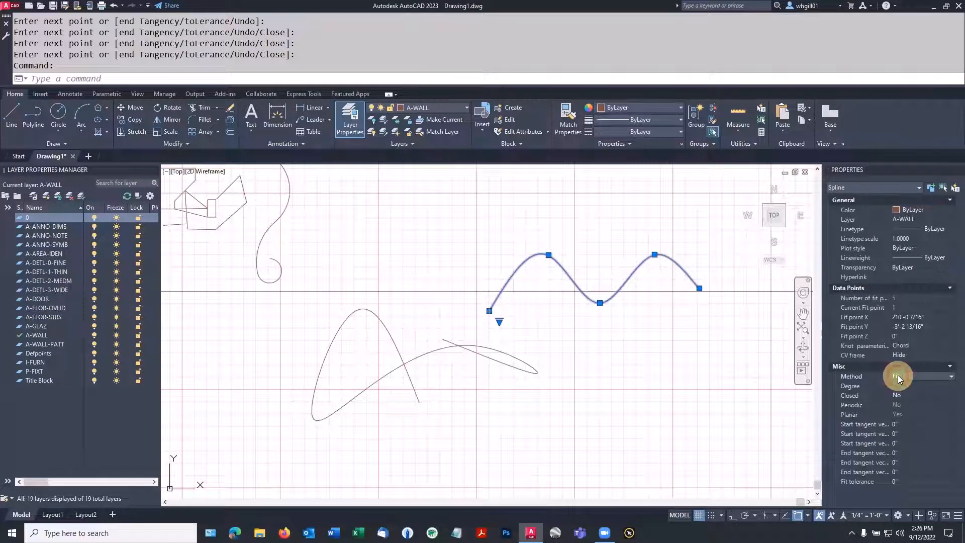
left_click(936, 373)
left_click(920, 393)
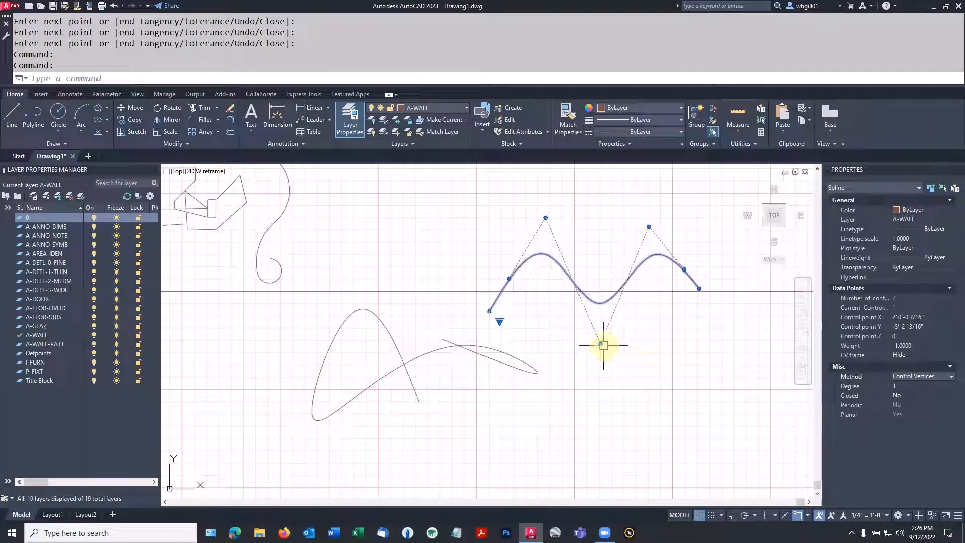
Stretch the second spline's lowest control vertex to deepen the middle valley slightly left of its original place, and clear the selection.
left_click(600, 344)
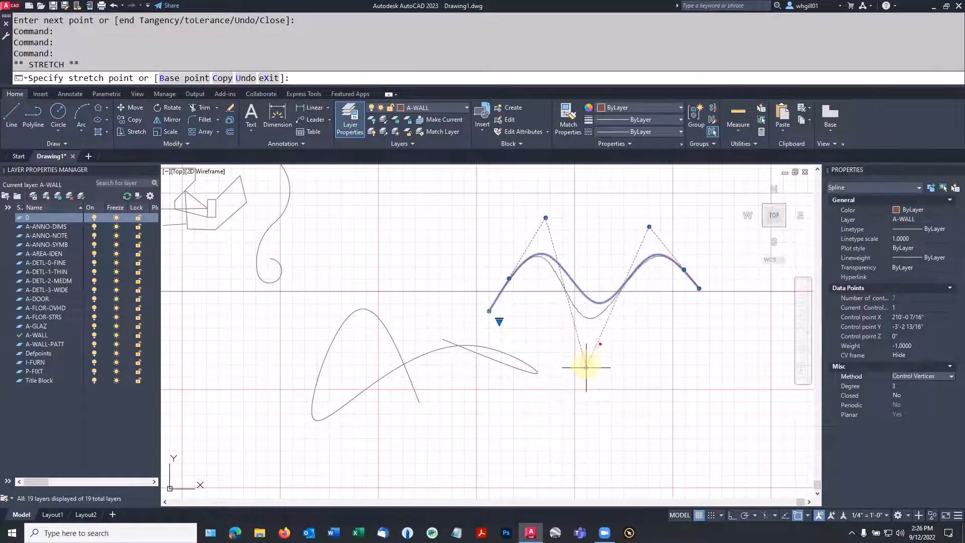
left_click(551, 322)
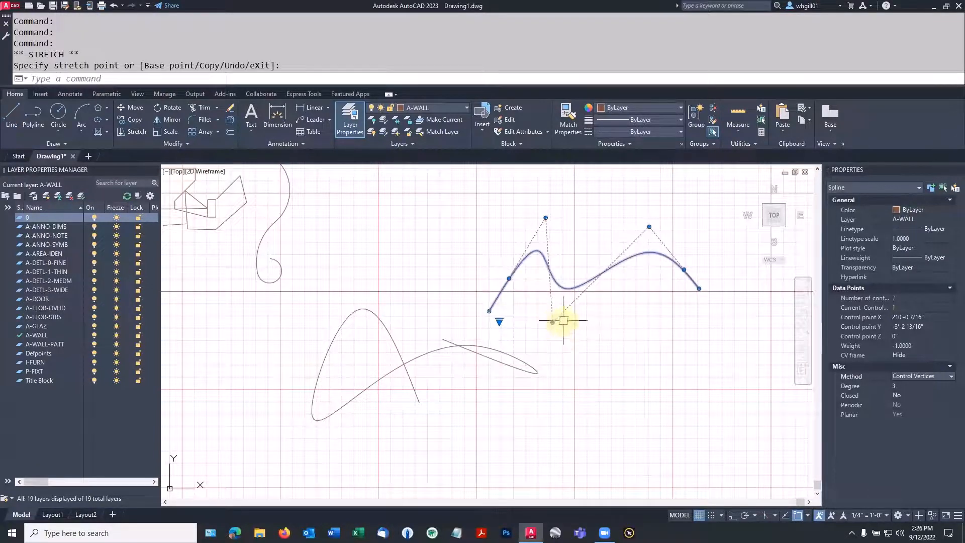
left_click(552, 323)
left_click(553, 322)
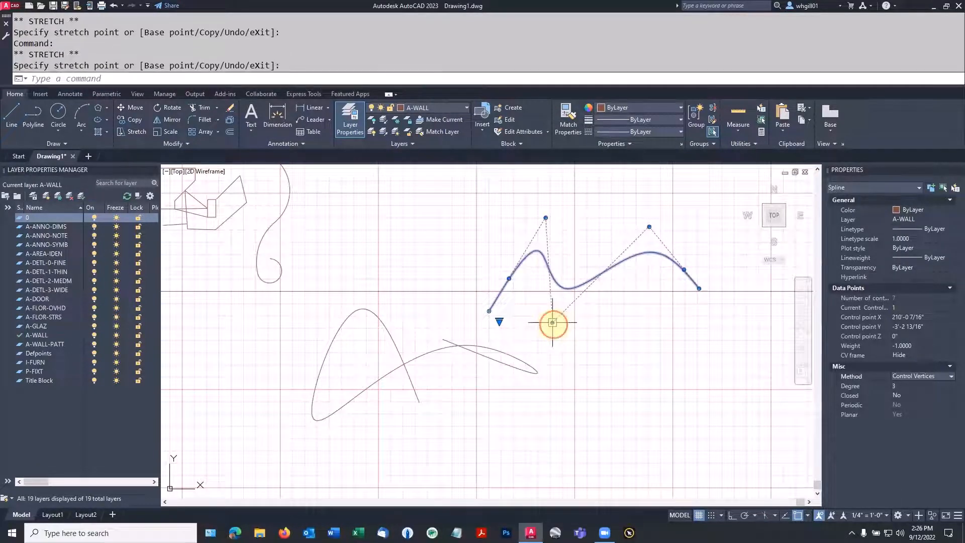
left_click(553, 323)
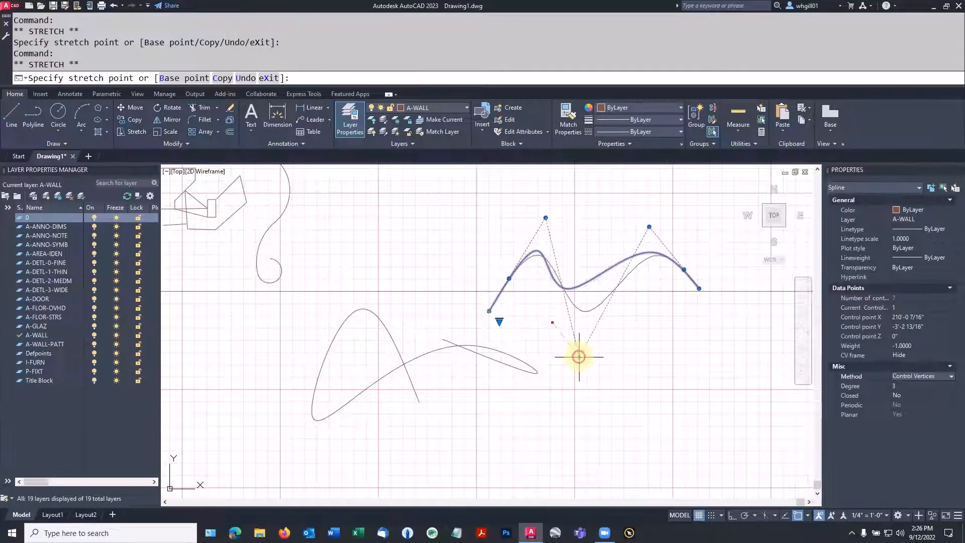
left_click(580, 370)
left_click(608, 369)
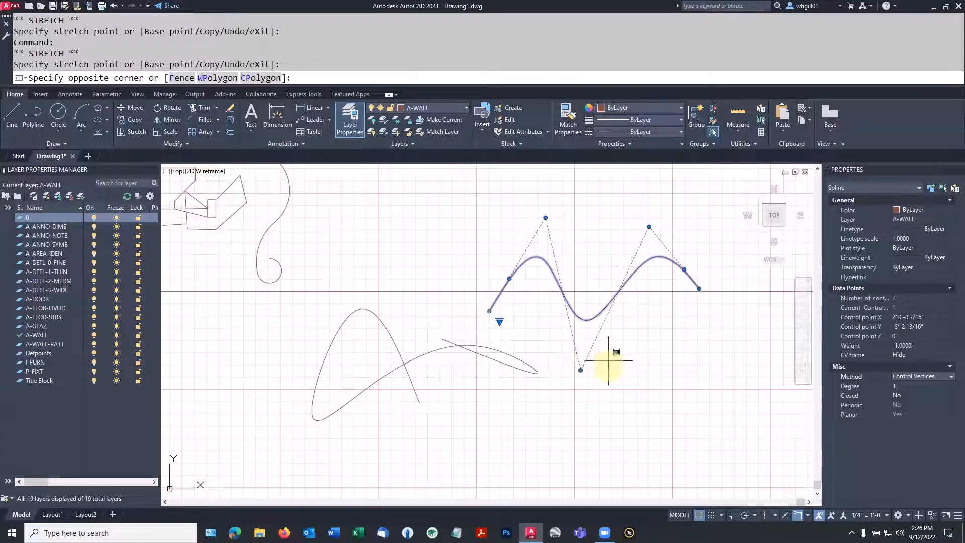
key("Escape")
key("Escape")
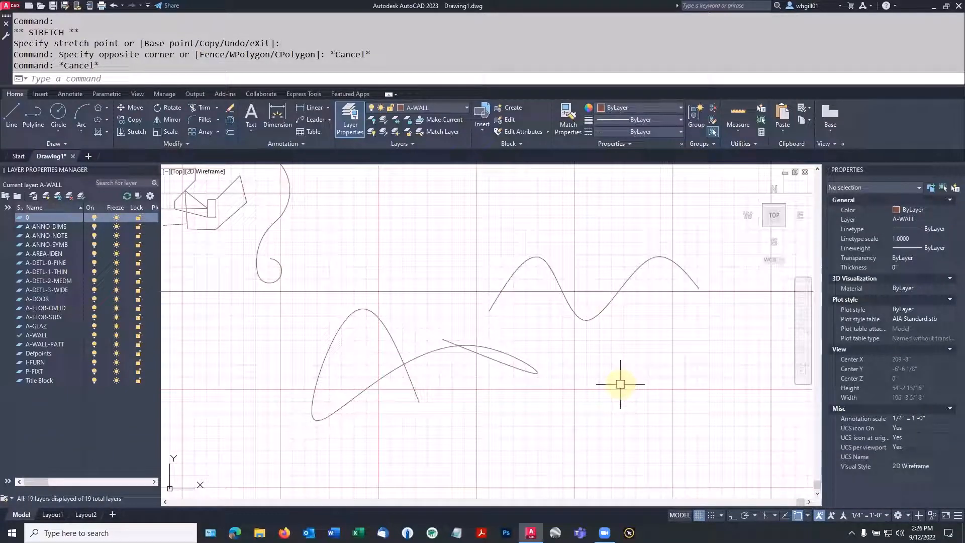
scroll(622, 375, "down", 3)
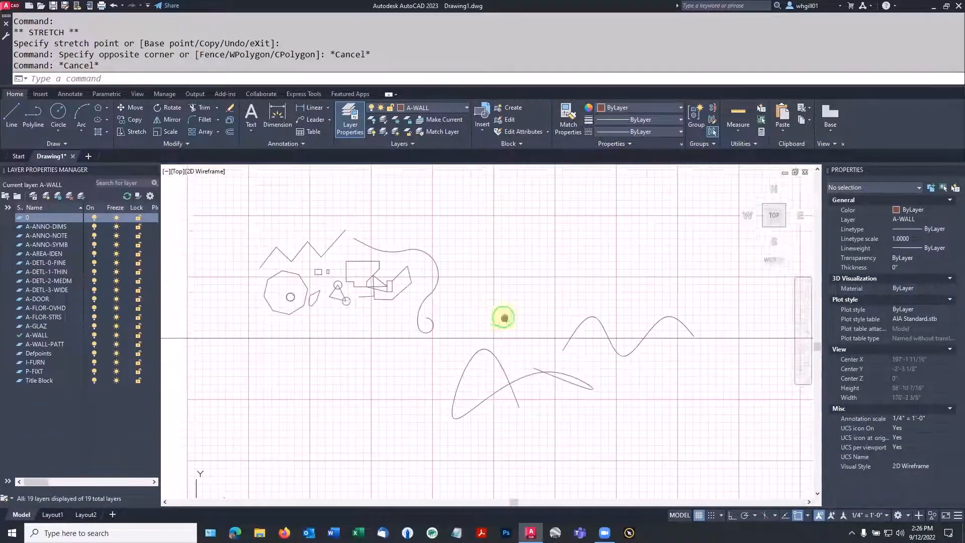
Add a radius dimension to the first arc of the long curving polyline, placing its text above the arc.
scroll(456, 277, "up", 3)
scroll(460, 275, "up", 4)
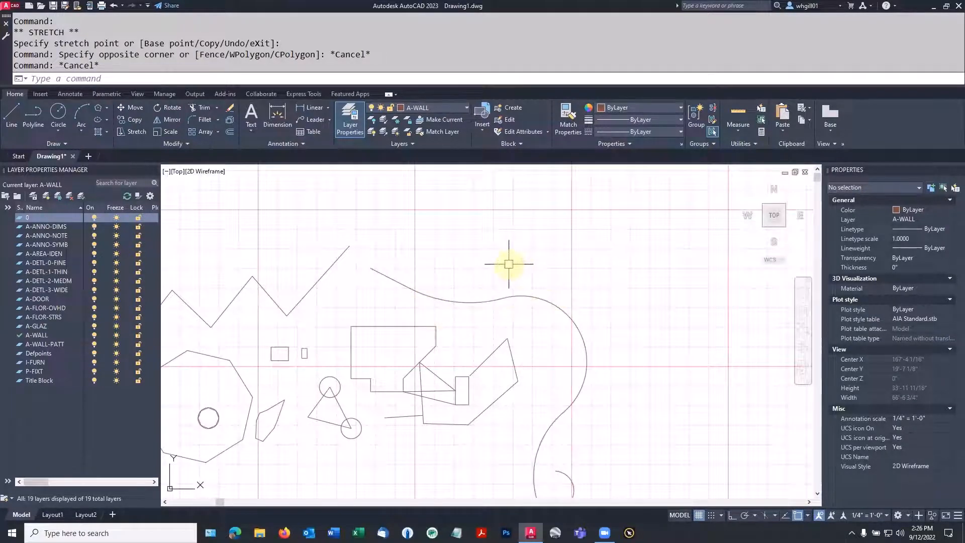
type("DIM")
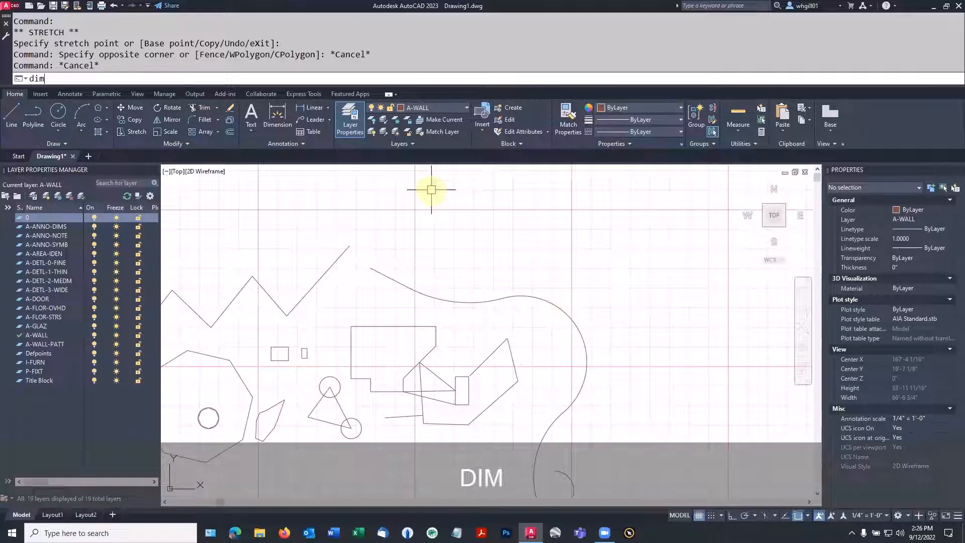
key("Return")
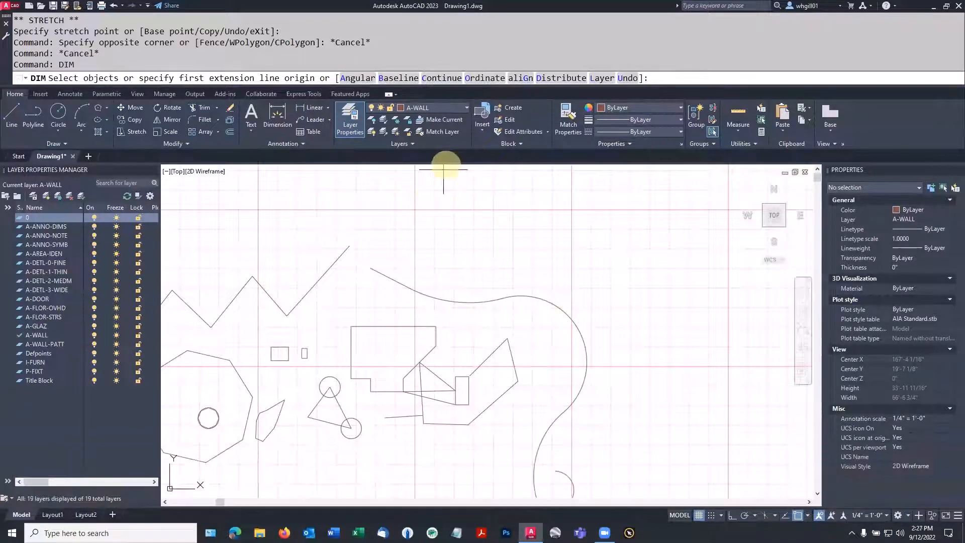
left_click(434, 290)
left_click(433, 289)
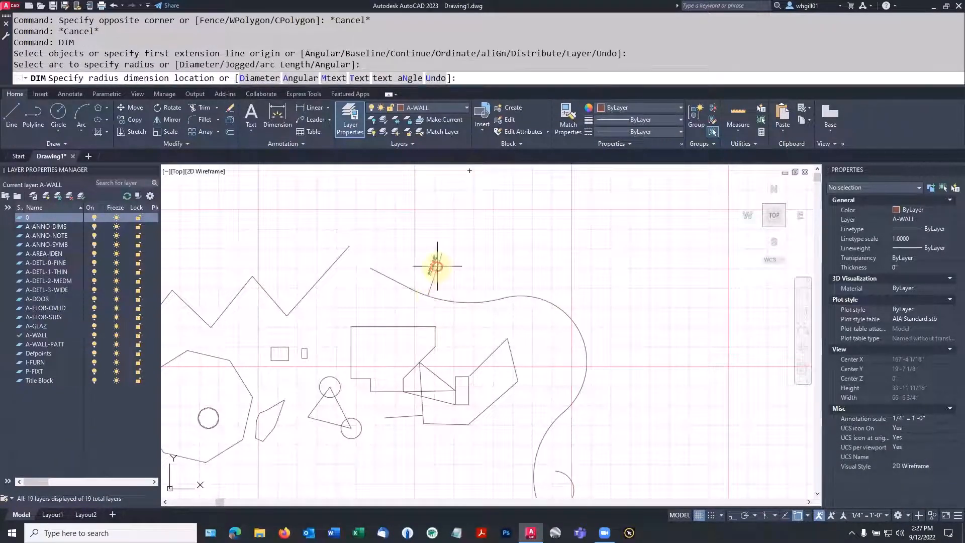
left_click(464, 177)
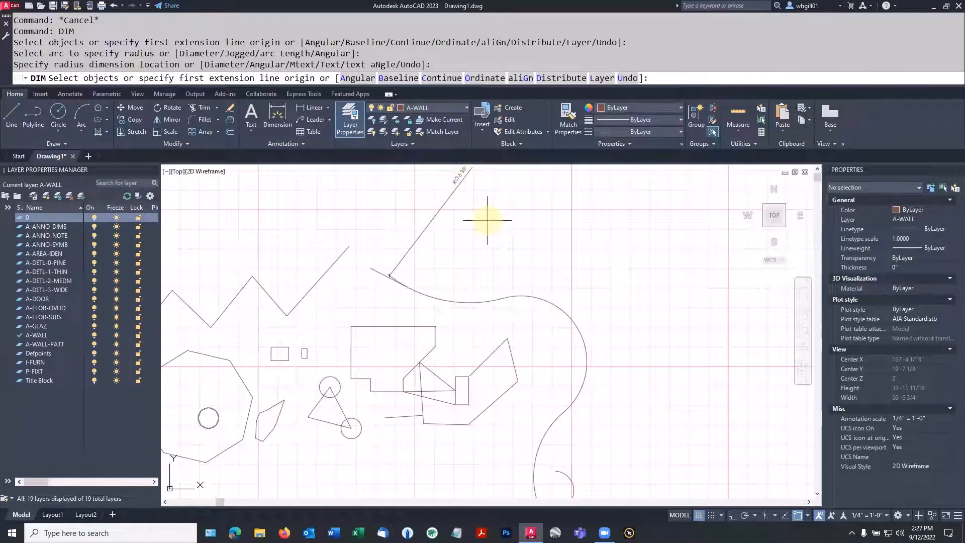
middle_click_drag(491, 220, 506, 246)
scroll(414, 316, "up", 5)
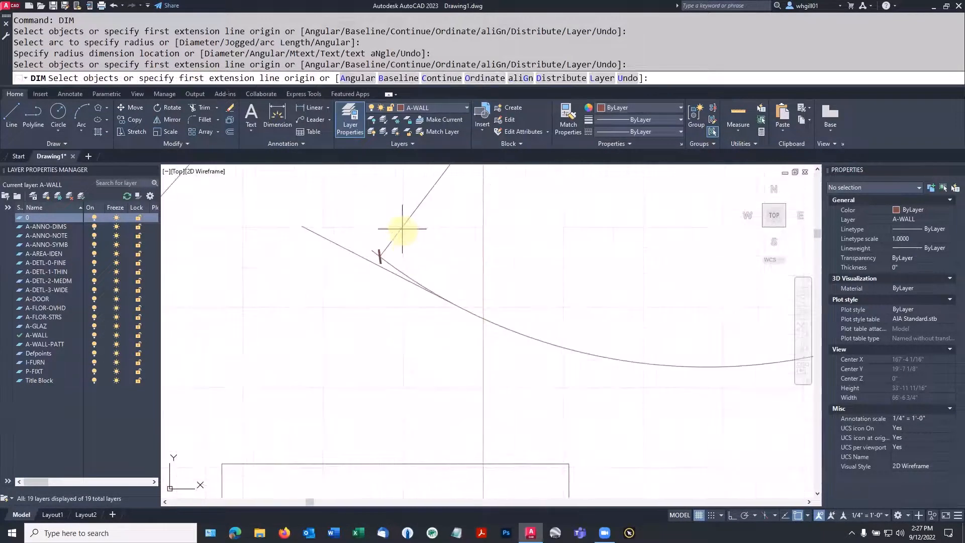
left_click(400, 227)
key("Escape")
scroll(448, 241, "down", 5)
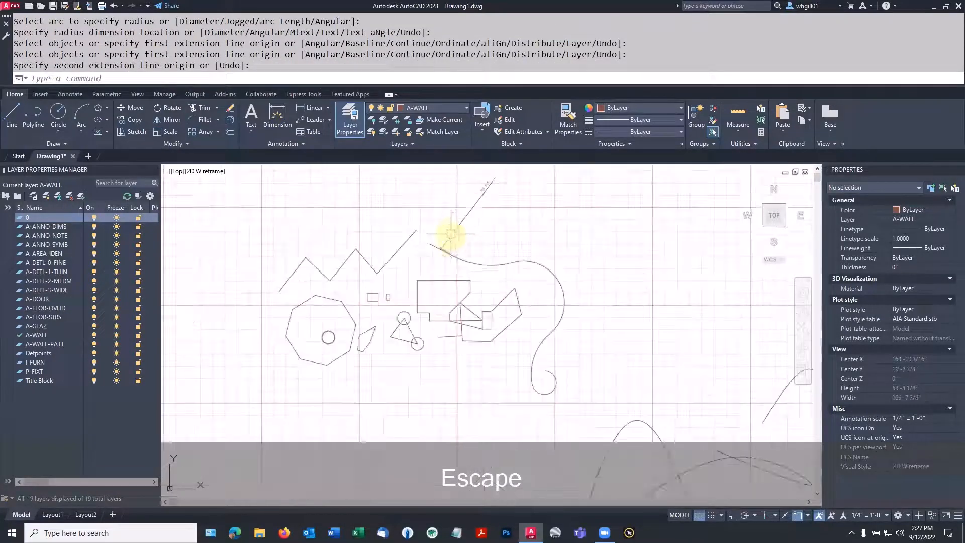
Stretch the radius dimension's arc-end grip further right along the same arc and clear the selection.
left_click(452, 236)
left_click(444, 248)
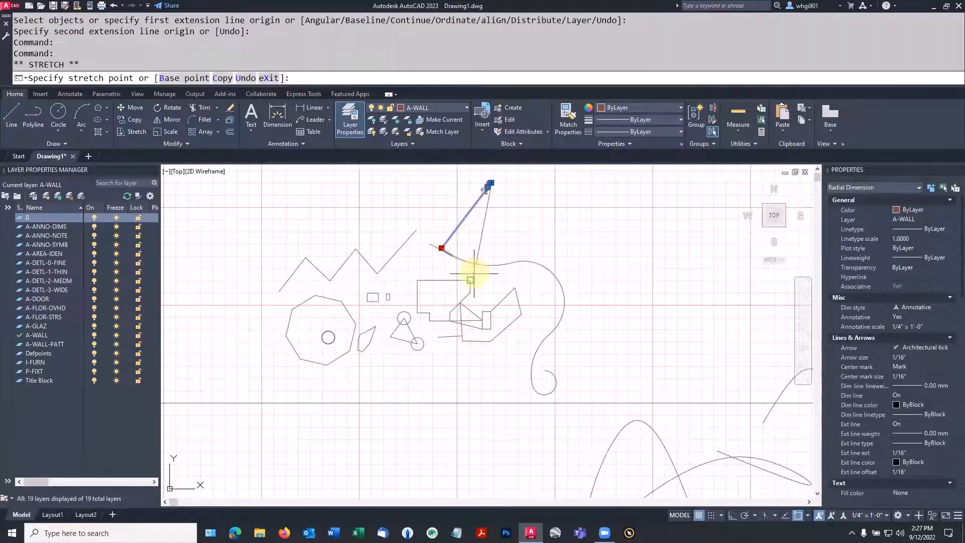
key("Escape")
scroll(492, 170, "up", 6)
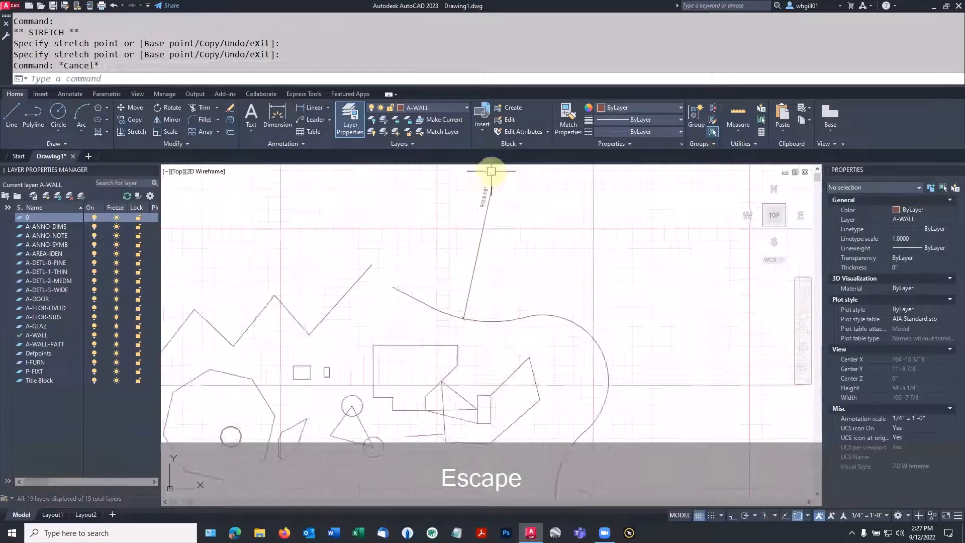
Move the small octagon from inside the large octagon to the open area left of the zigzag line.
scroll(494, 173, "down", 5)
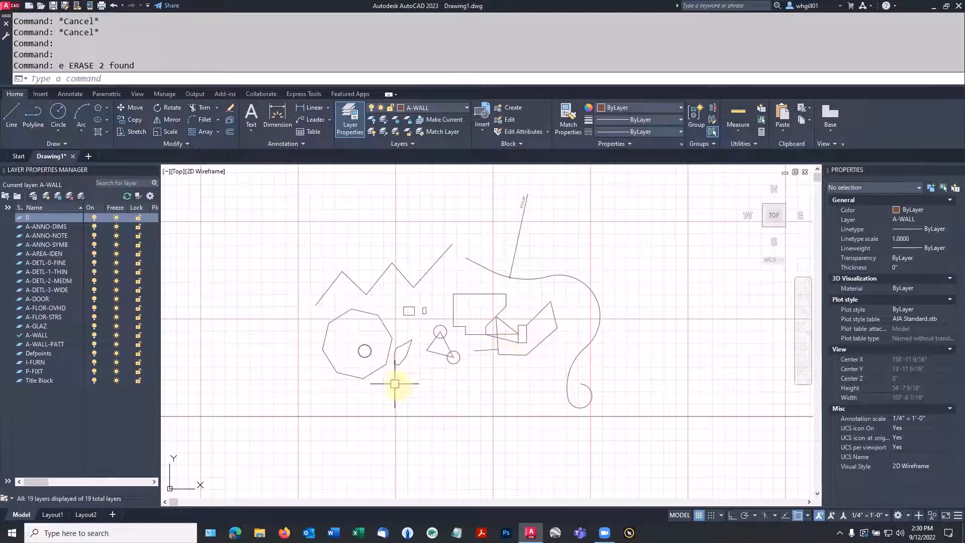
type("m")
key("Return")
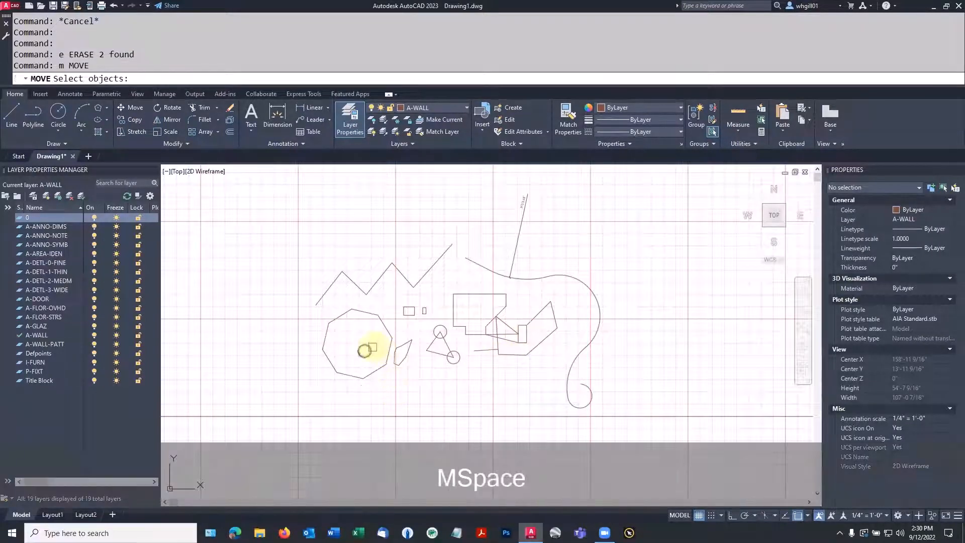
left_click(372, 347)
key("space")
left_click(371, 346)
left_click(287, 271)
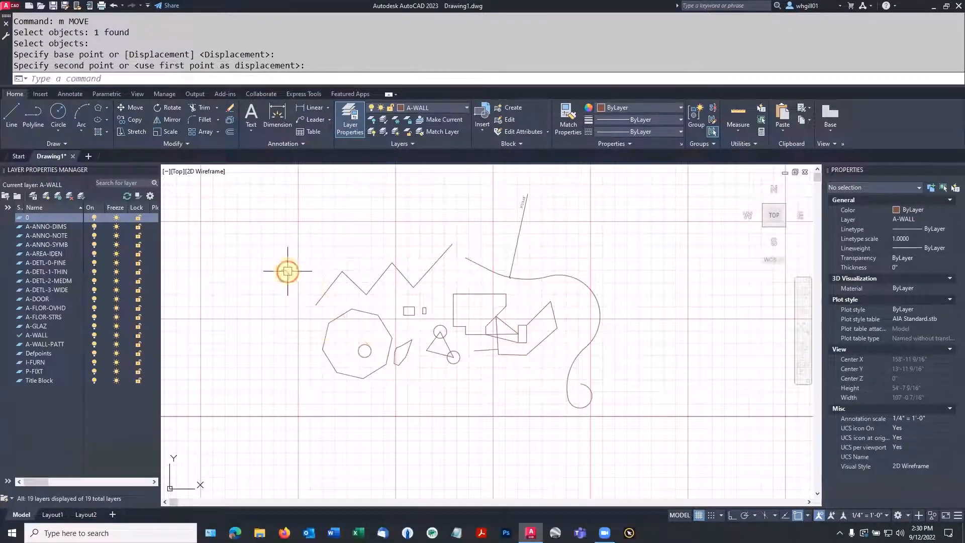
key("Escape")
Move the small octagon up and to the right, above the zigzag's left end, using a base point away from the object.
scroll(300, 267, "up", 4)
middle_click_drag(299, 267, 347, 298)
type("m")
key("space")
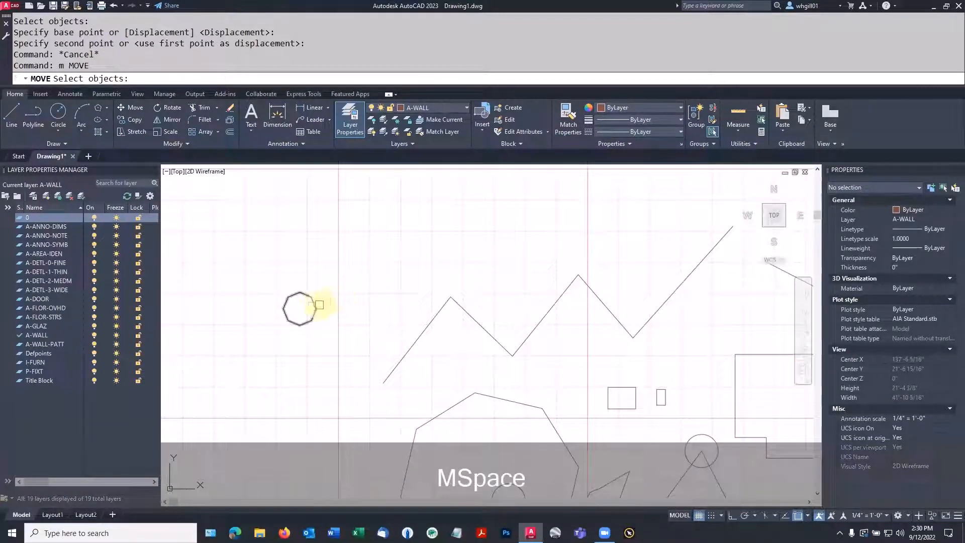
left_click(314, 308)
key("space")
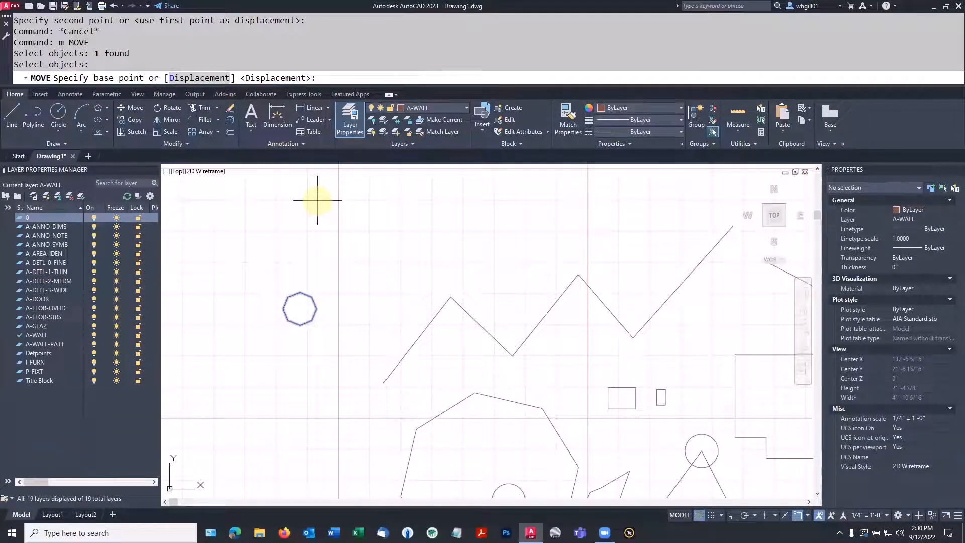
left_click(340, 339)
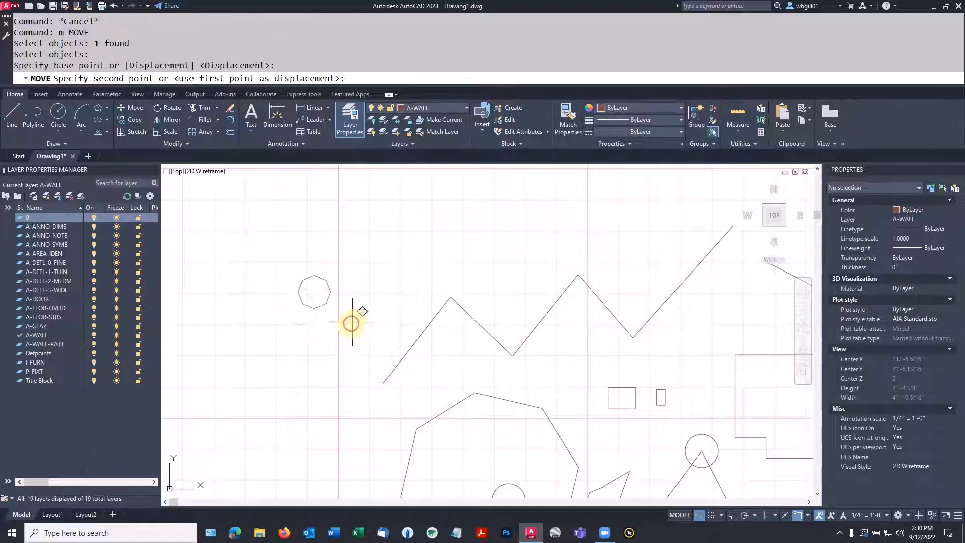
left_click(413, 257)
scroll(481, 200, "down", 2)
key("Escape")
Erase all objects in the drawing.
type("e")
key("space")
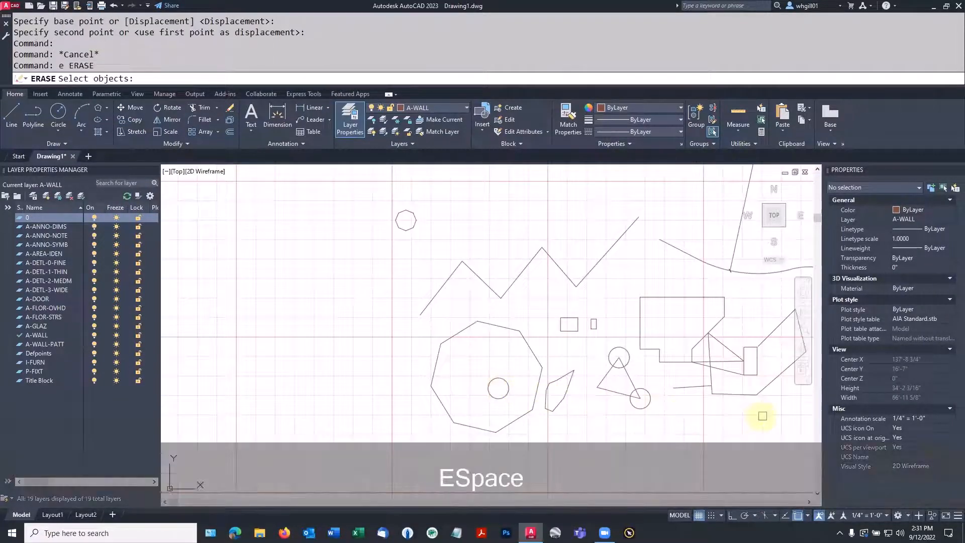
type("all")
key("Return")
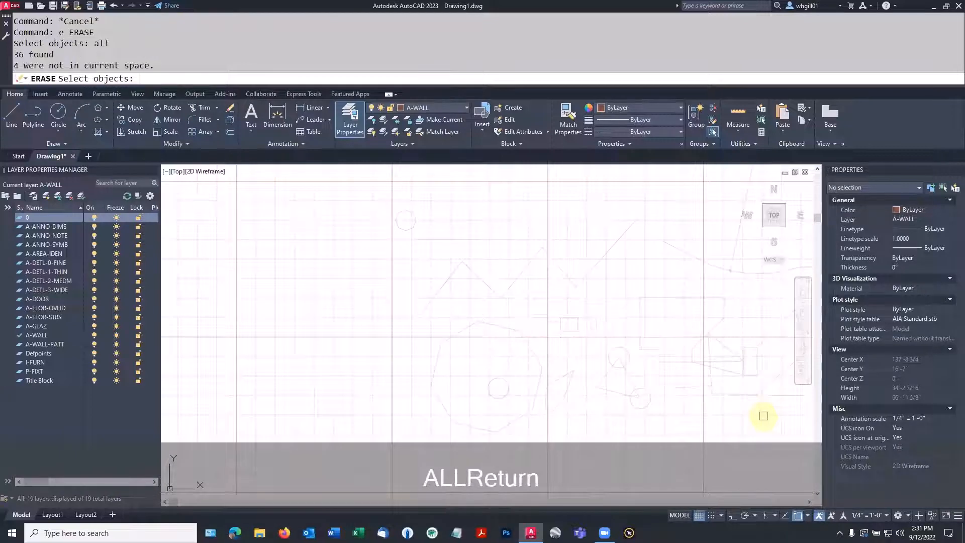
key("Return")
Draw three rectangles: a wide one in the middle, a narrower one above it, and a tall one touching its lower-right corner.
type("rec")
key("space")
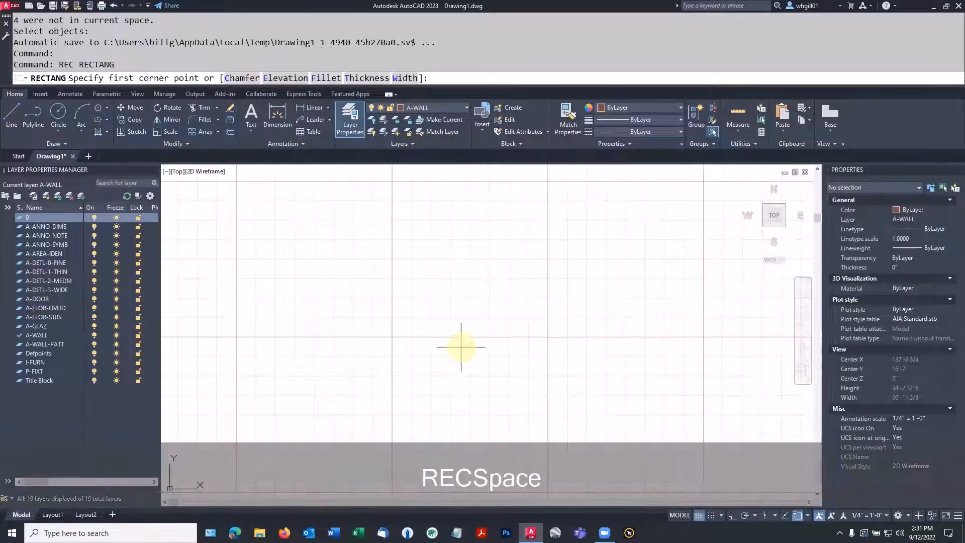
left_click(460, 347)
left_click(513, 306)
key("space")
left_click(494, 290)
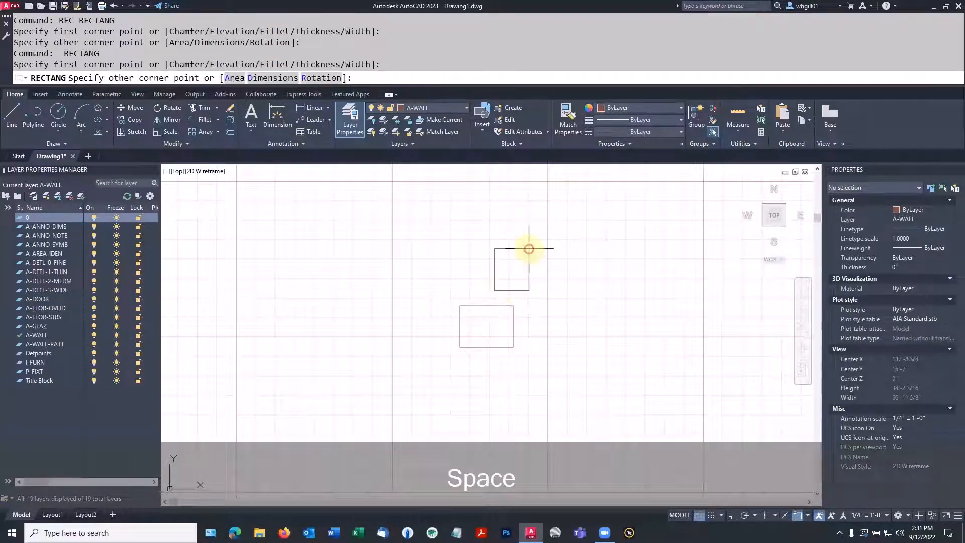
left_click(529, 248)
key("space")
left_click(553, 398)
left_click(513, 346)
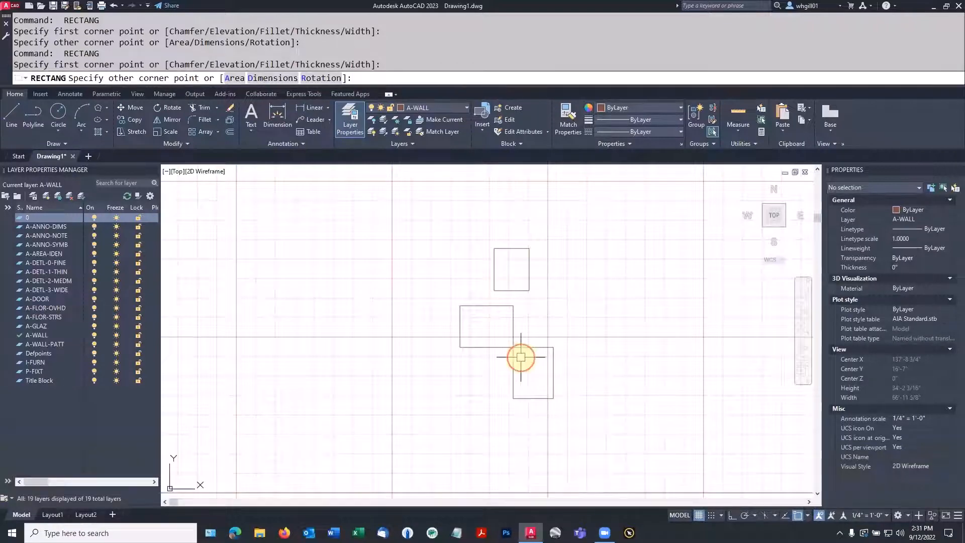
key("space")
key("Escape")
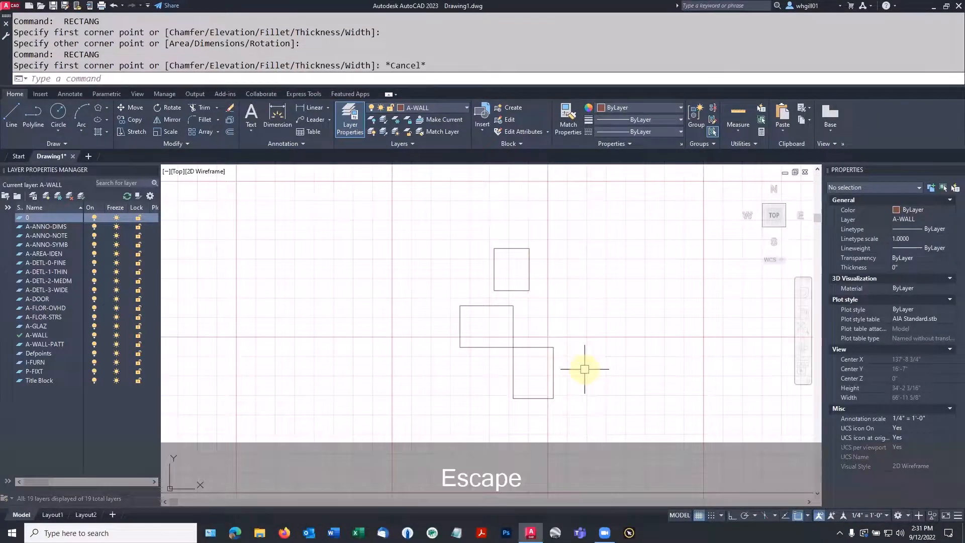
Move the lowest rectangle by its upper-left corner down and to the right, clear of the middle rectangle.
type("m")
key("space")
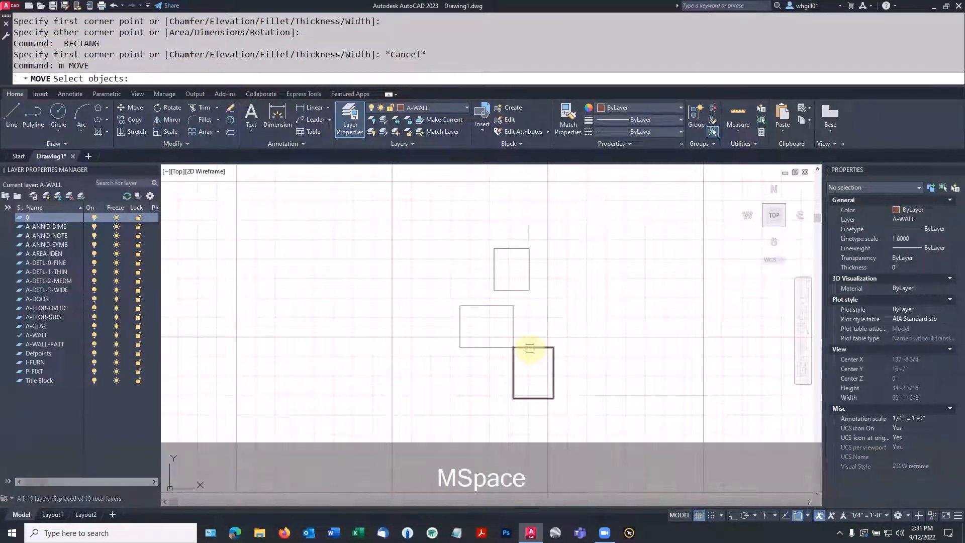
left_click(529, 348)
key("space")
left_click(513, 346)
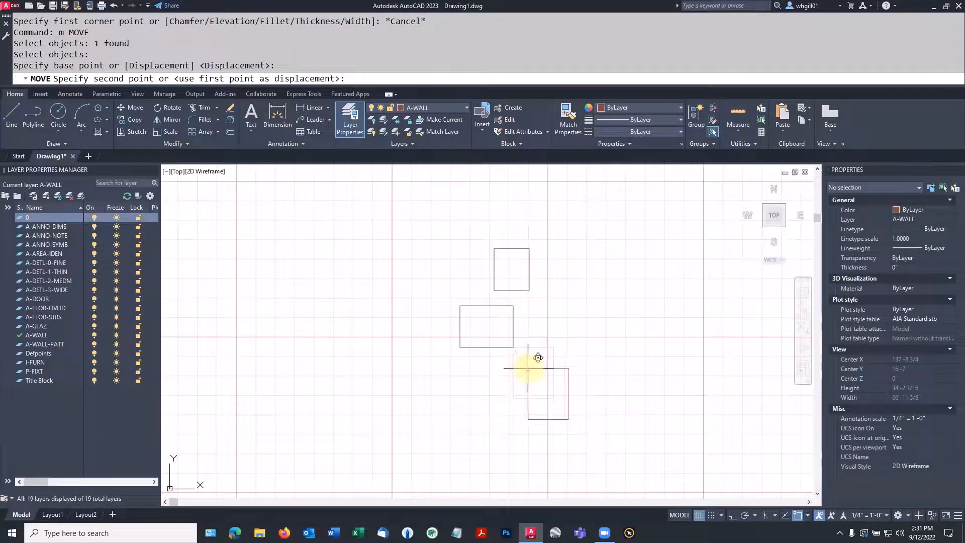
left_click(532, 368)
key("Escape")
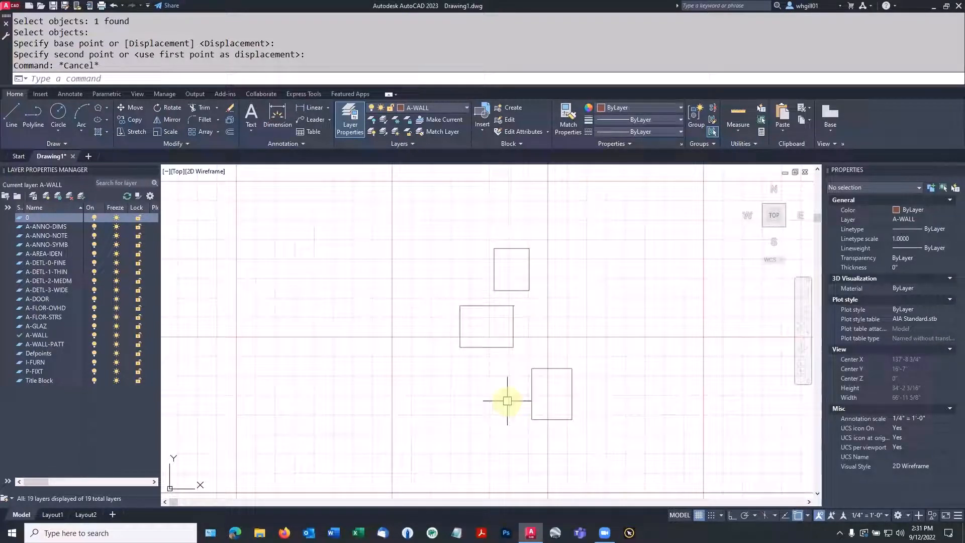
left_click(513, 326)
mouse_move(513, 326)
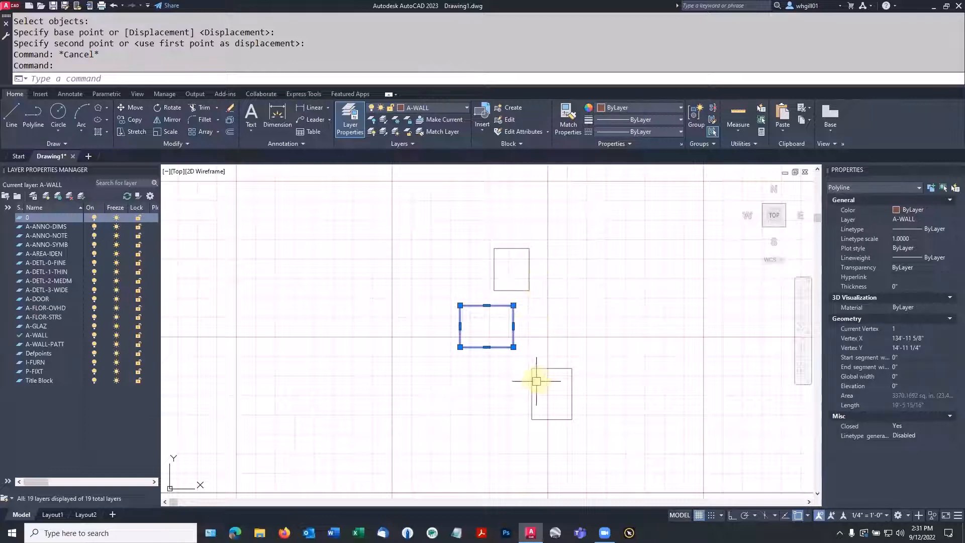
key("Escape")
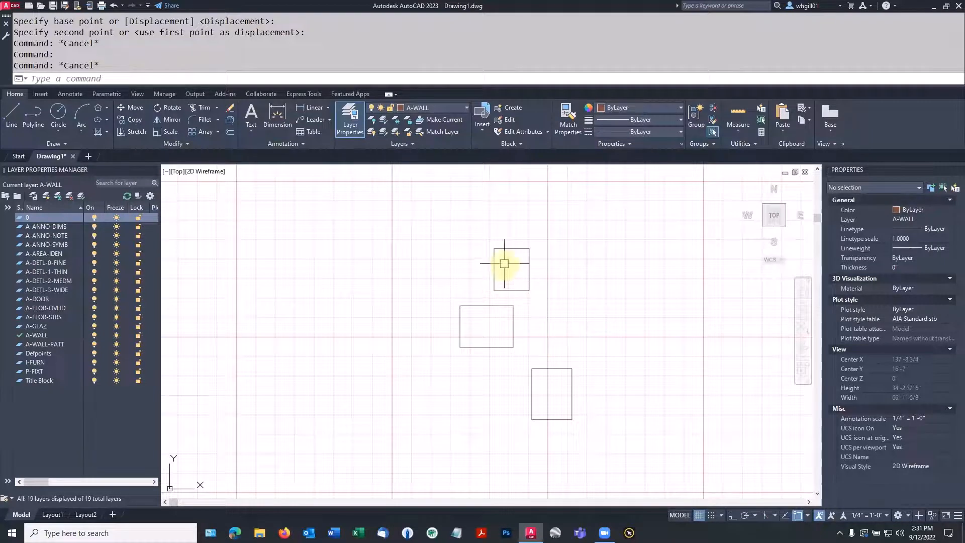
Stretch the upper two rectangles' right sides and the lowest one's left side about 10 1/8" to the right, with Ortho on.
type("s")
key("Return")
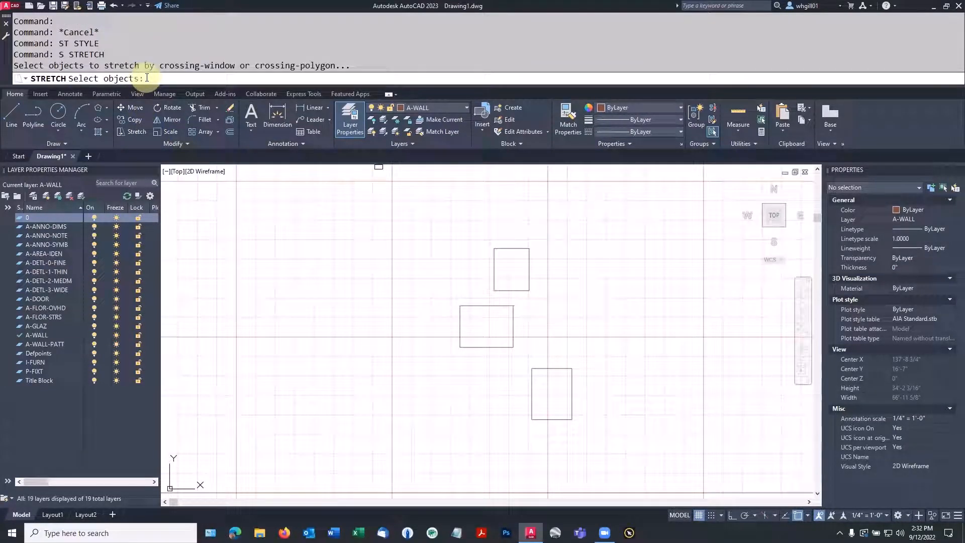
left_click(556, 446)
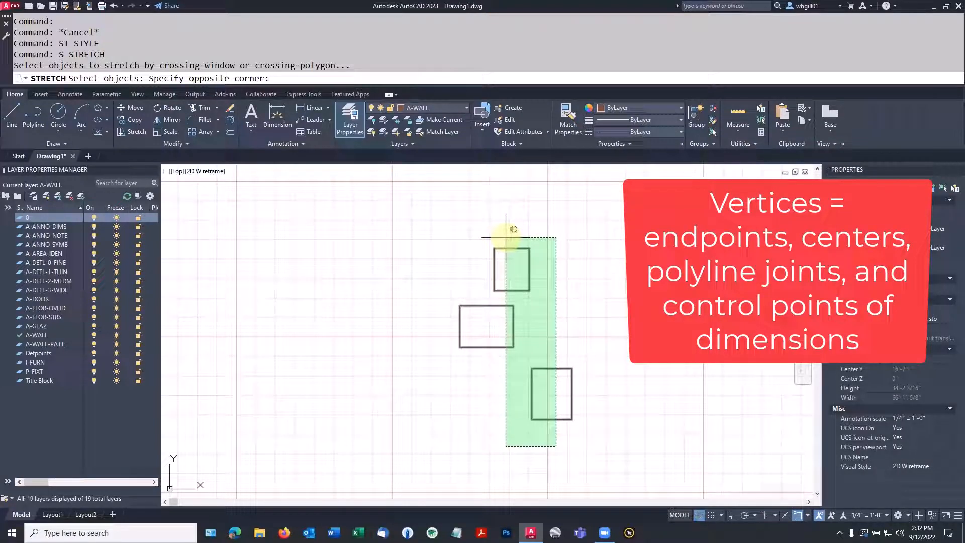
left_click(506, 237)
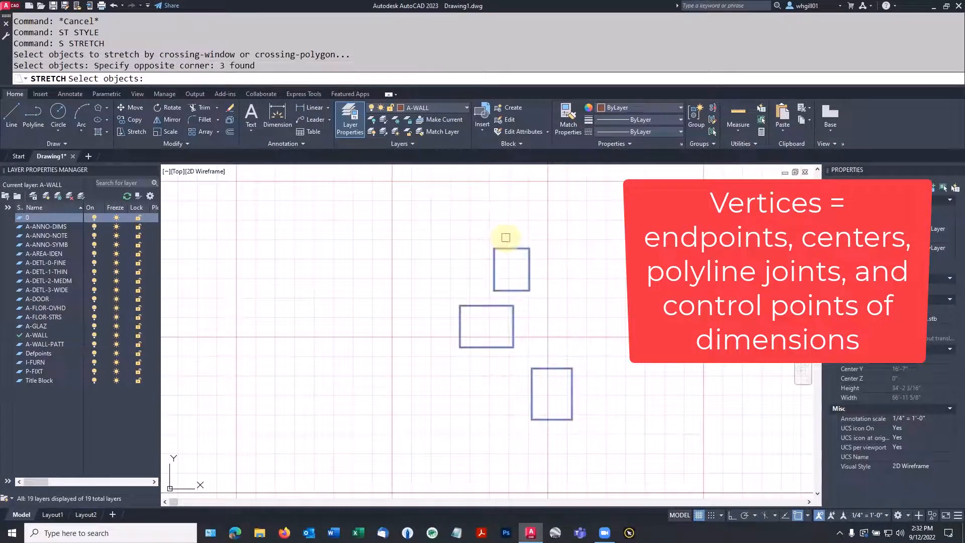
key("Return")
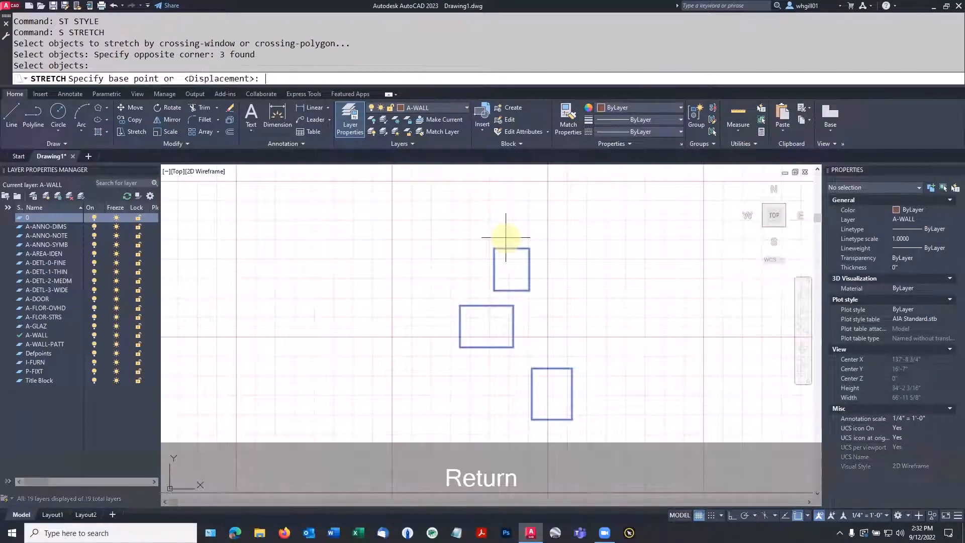
left_click(523, 235)
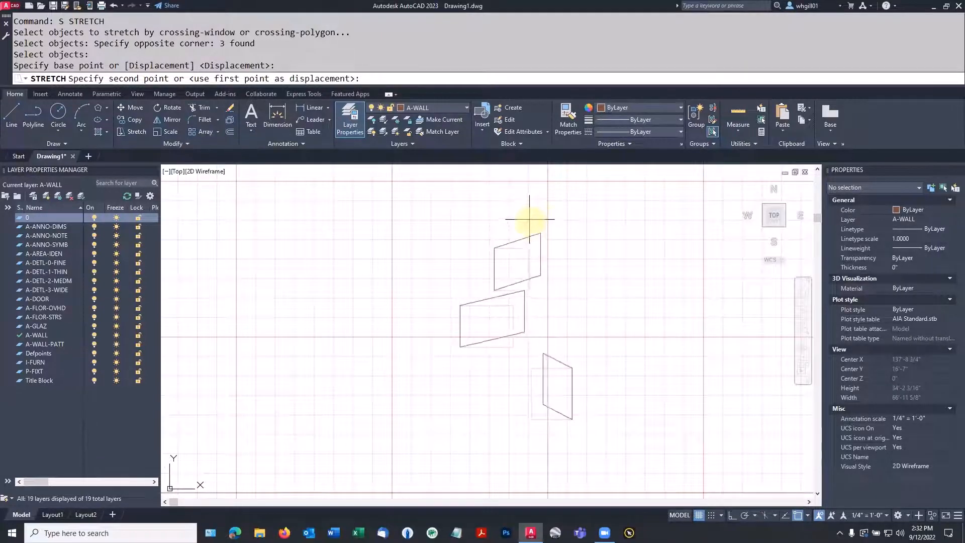
key("F8")
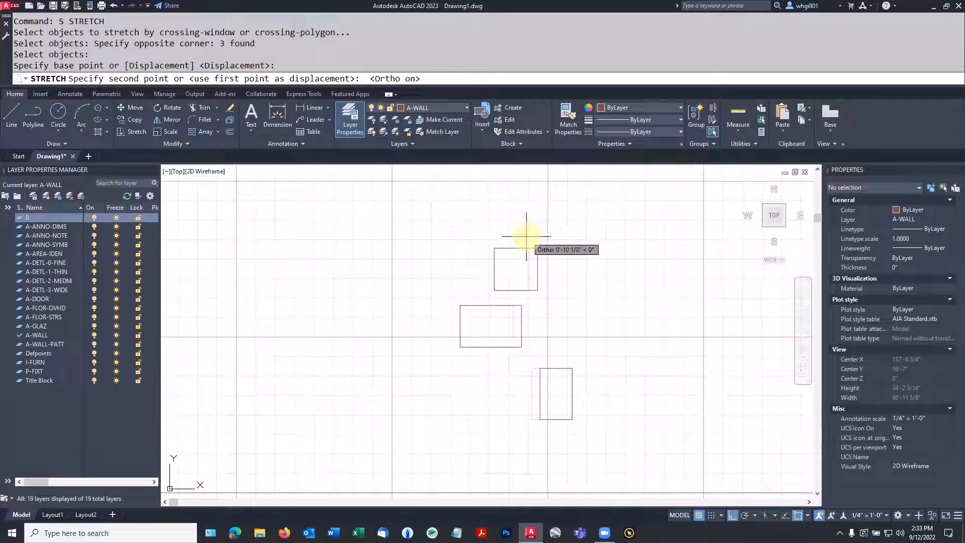
left_click(526, 236)
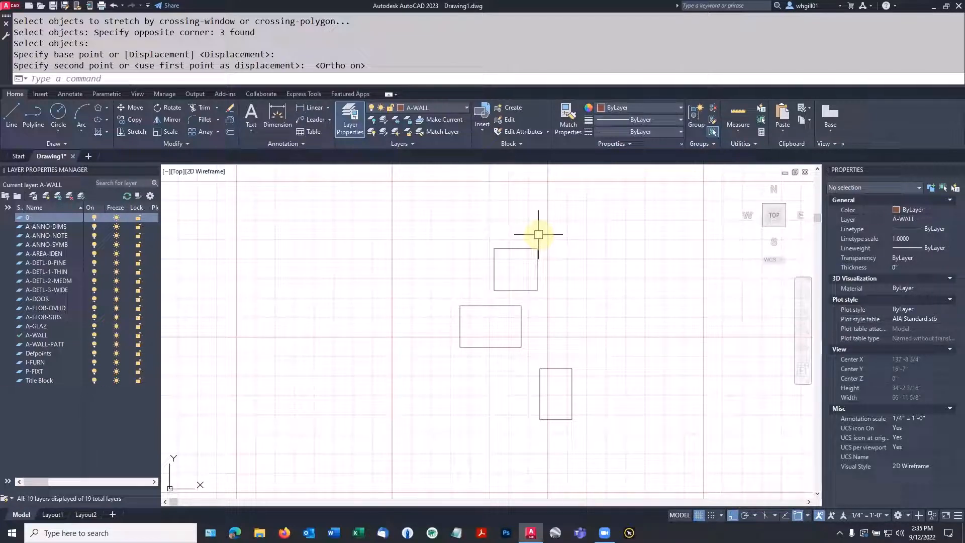
Move the middle rectangle 8' straight to the right with Ortho on, and turn Ortho off again.
scroll(557, 260, "up", 2)
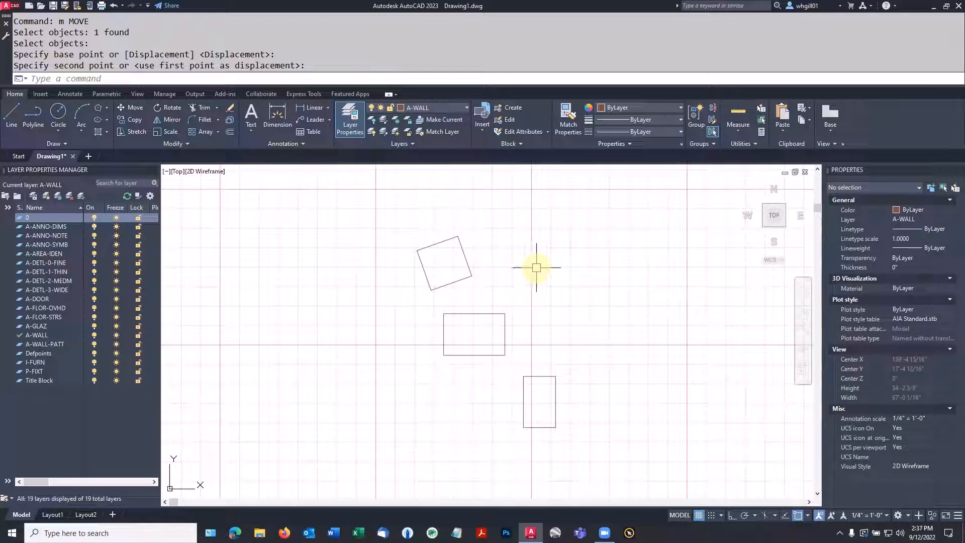
type("m")
key("space")
left_click(505, 316)
key("space")
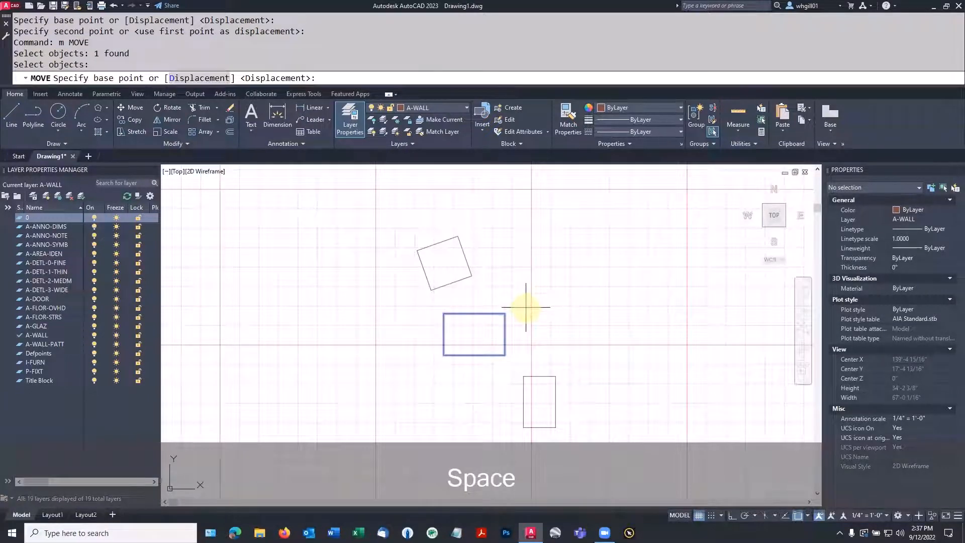
left_click(526, 303)
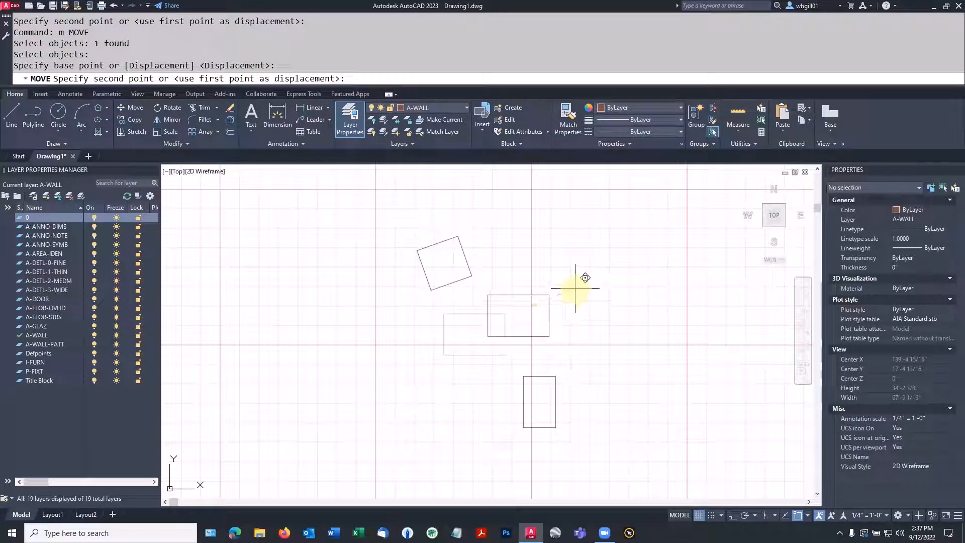
key("F8")
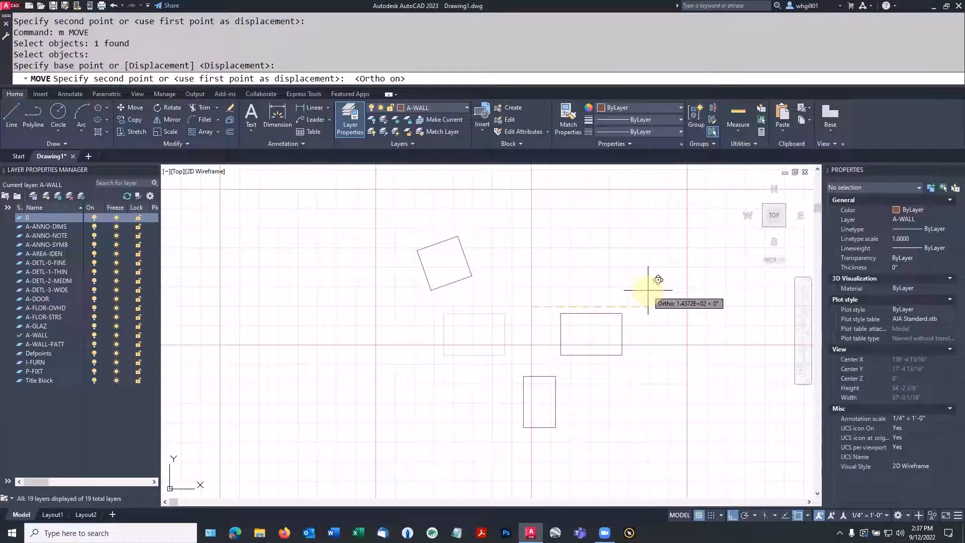
type("8'")
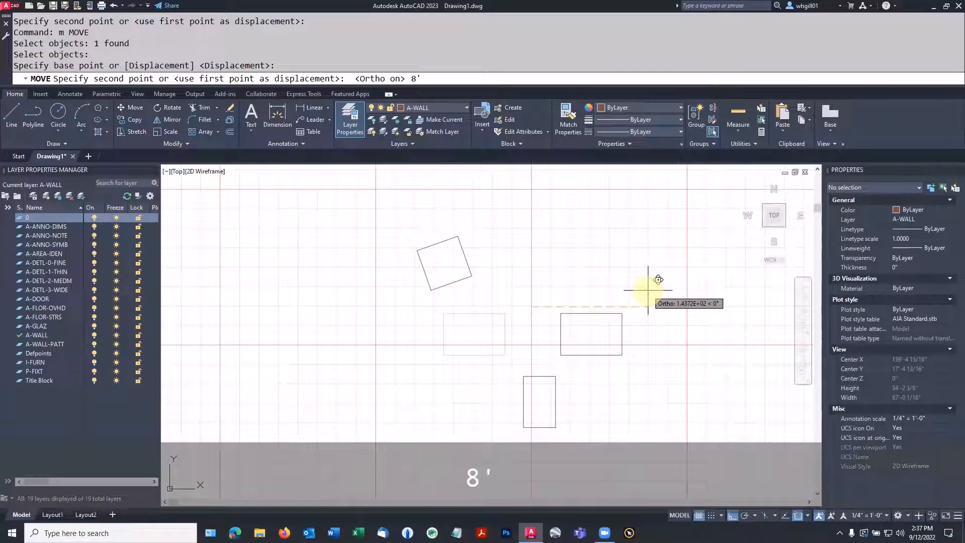
key("Return")
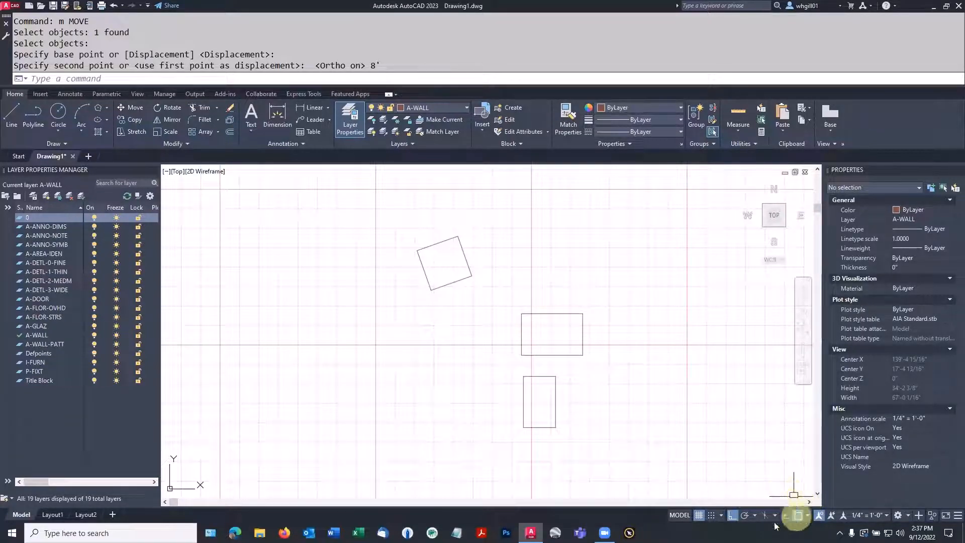
left_click(733, 516)
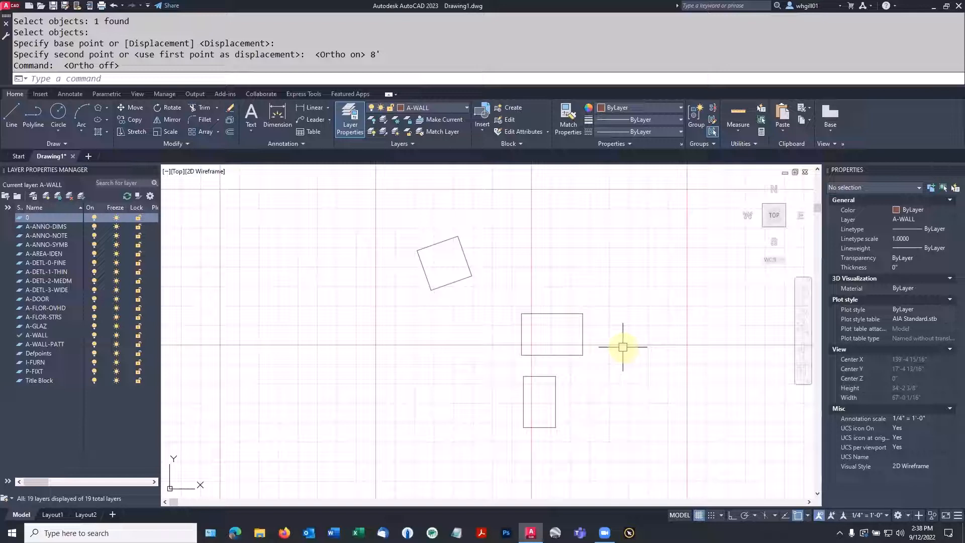
Rotate the middle rectangle 45 degrees about a base point near its center.
key("Escape")
key("Escape")
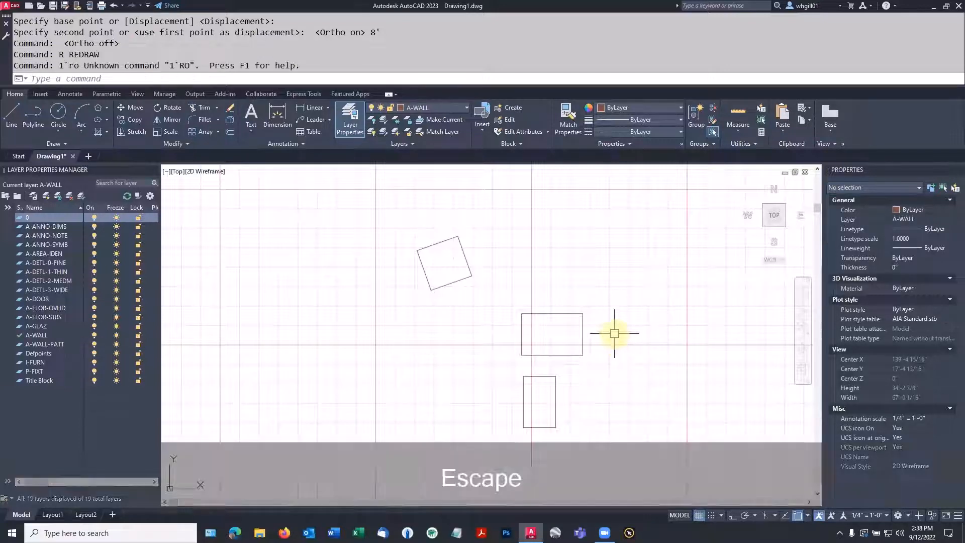
type("ro")
key("space")
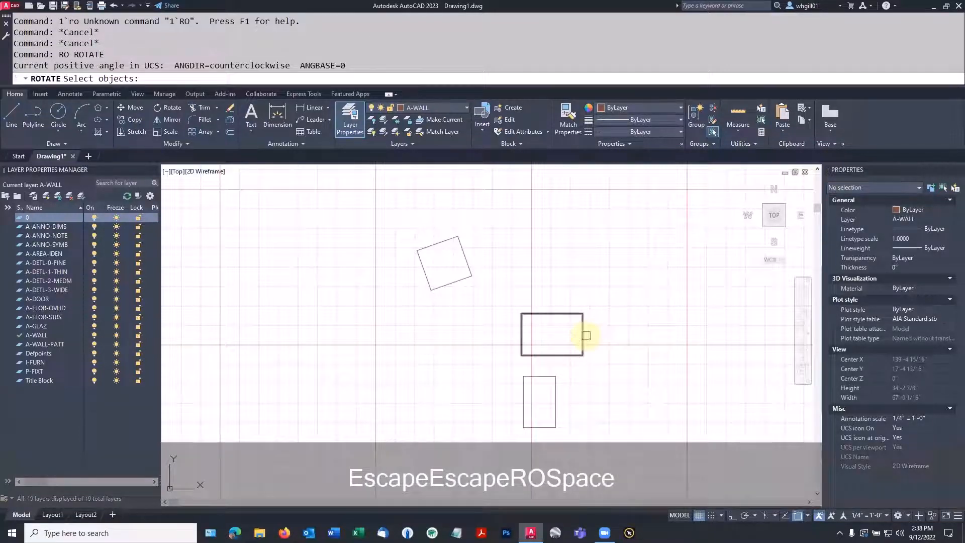
left_click(583, 337)
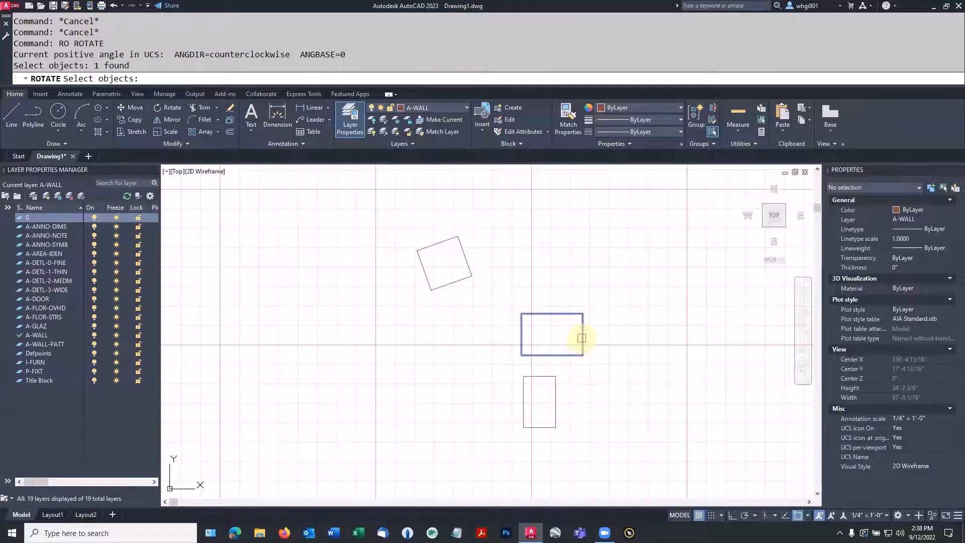
key("Return")
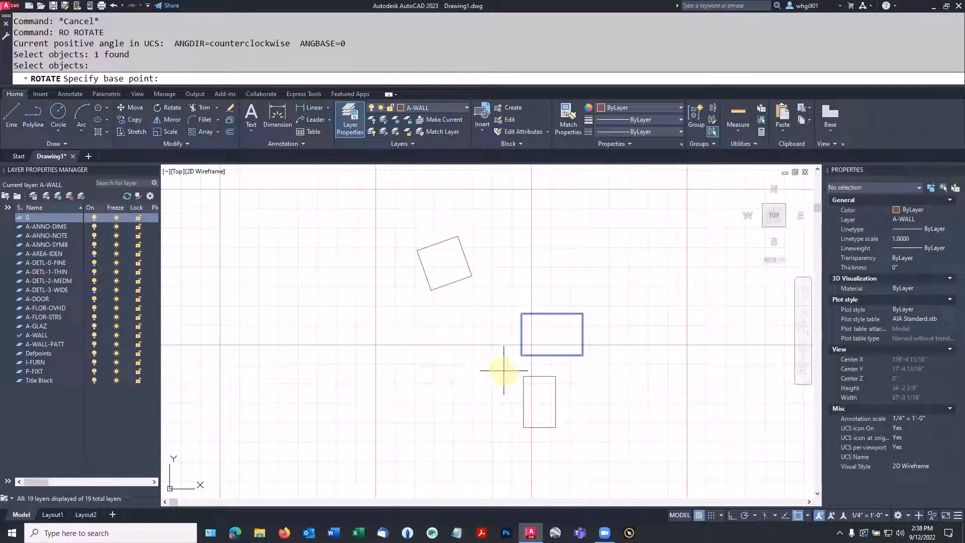
left_click(551, 337)
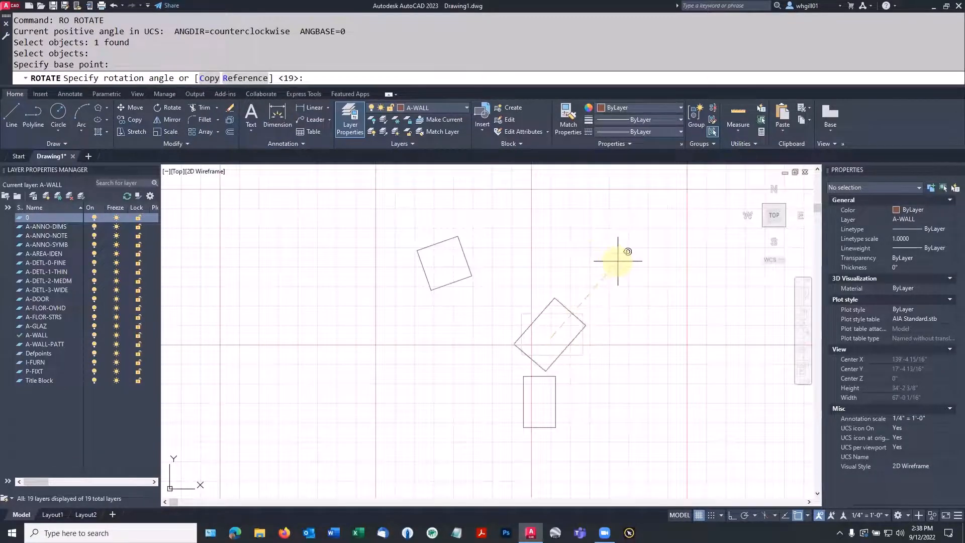
type("45")
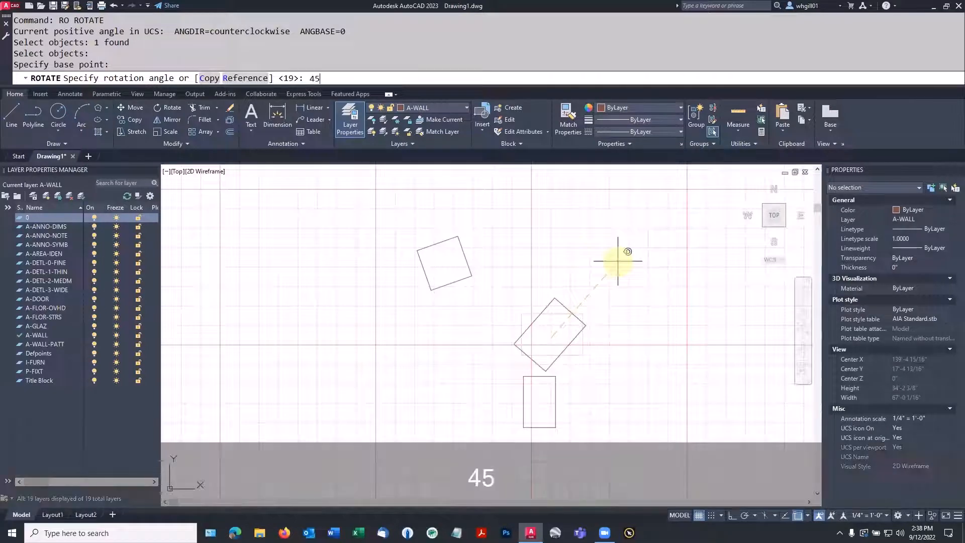
key("Return")
Rotate the tilted middle rectangle freehand to about 336 degrees, around a base point just outside its rightmost corner.
type("ro")
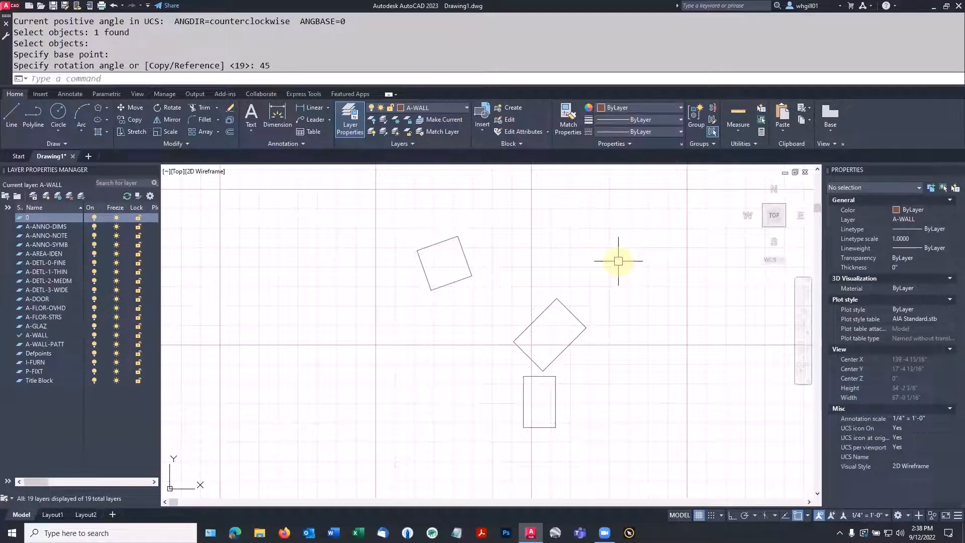
key("space")
left_click(583, 327)
key("space")
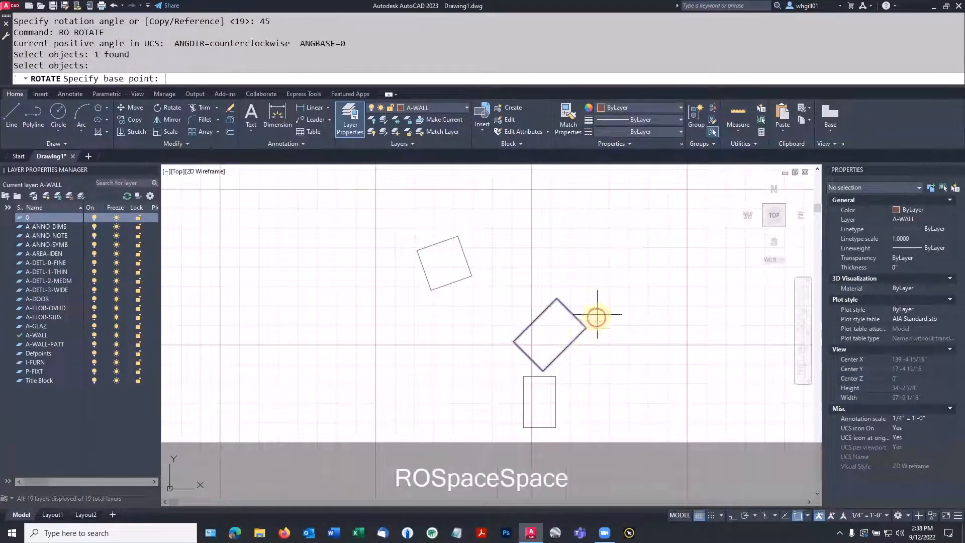
left_click(598, 315)
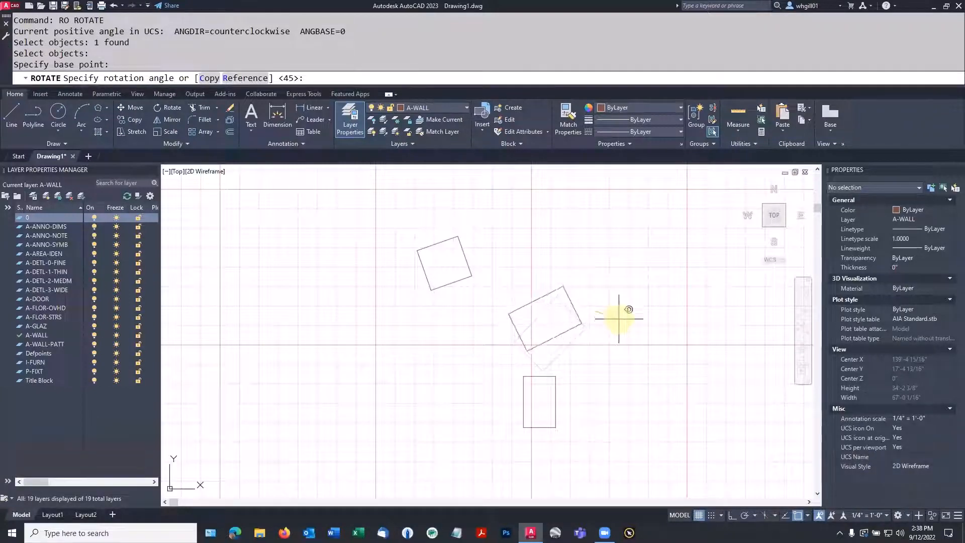
left_click(619, 320)
Rotate the middle rectangle about its lowest corner with the Reference option, taking its lower edge as reference and aligning it horizontally with Ortho on.
key("space")
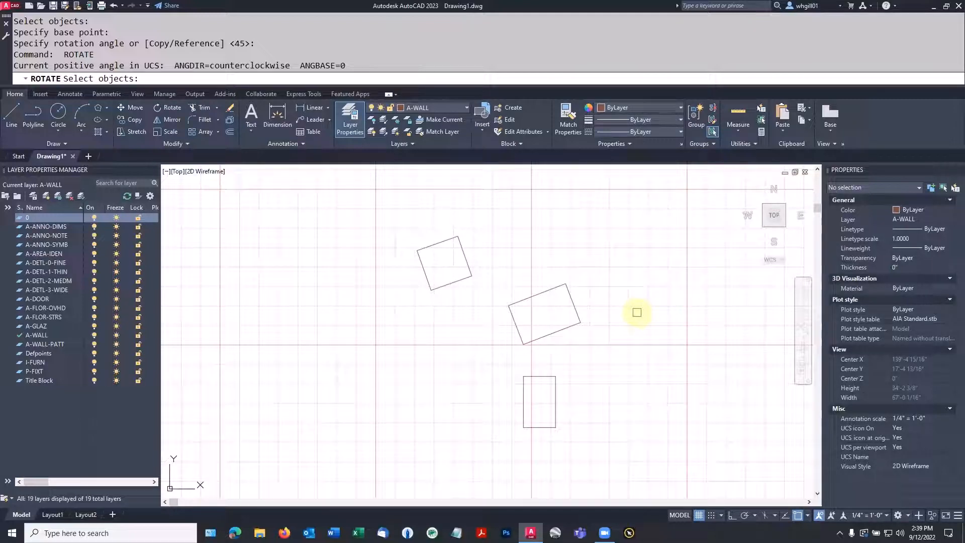
scroll(547, 321, "up", 5)
middle_click_drag(549, 327, 540, 360)
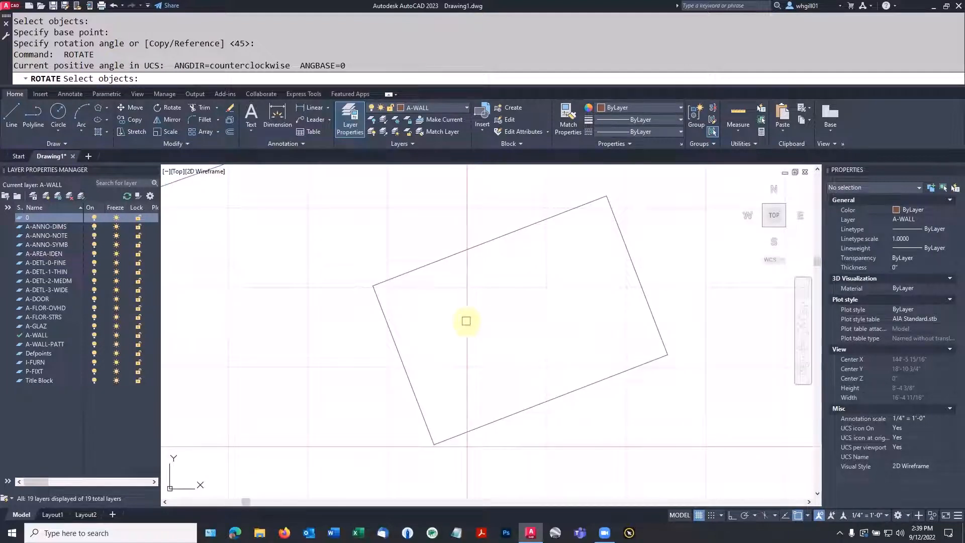
type("ro")
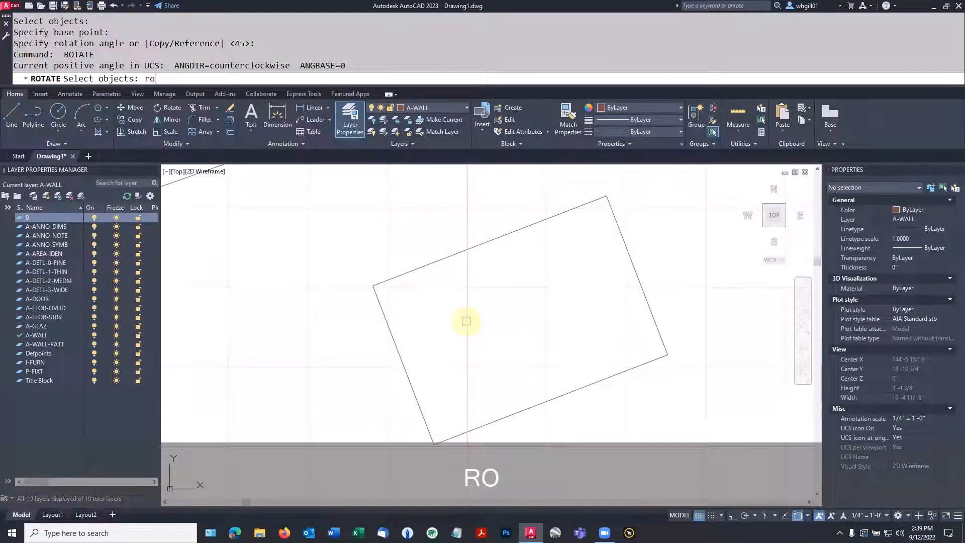
key("Return")
left_click(445, 259)
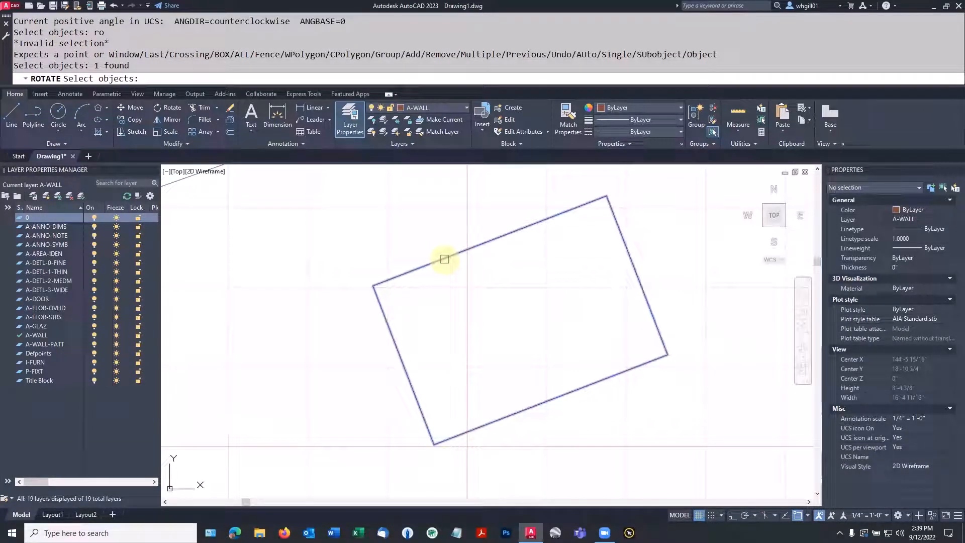
key("Return")
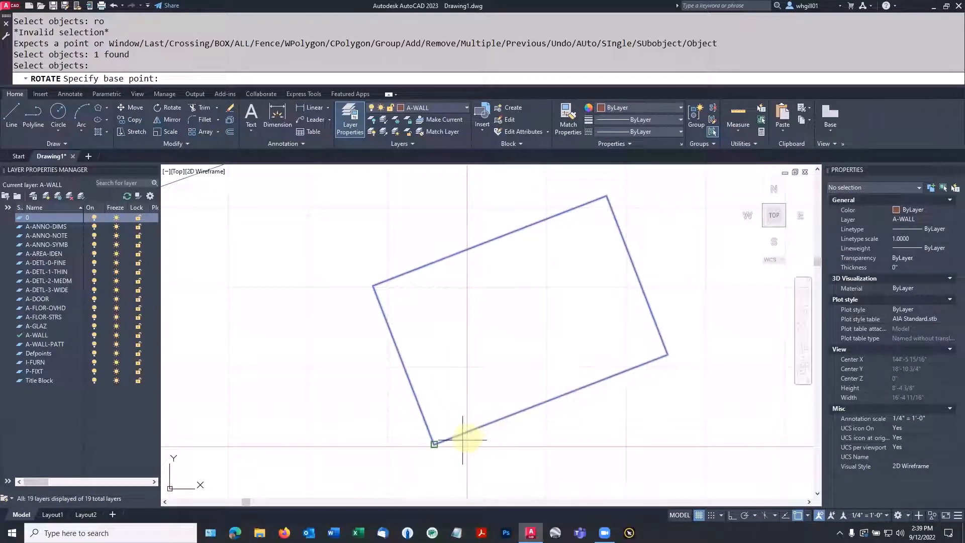
left_click(434, 443)
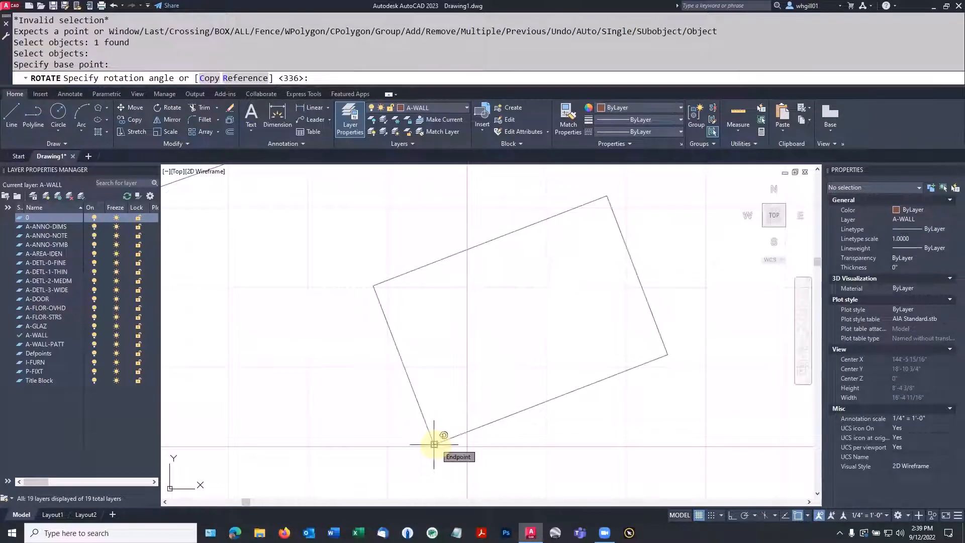
scroll(678, 460, "down", 4)
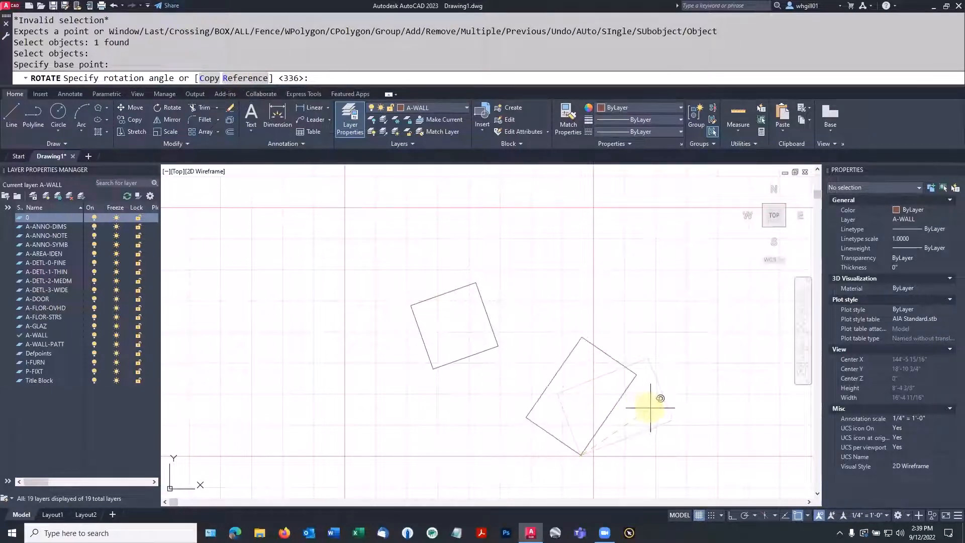
type("r")
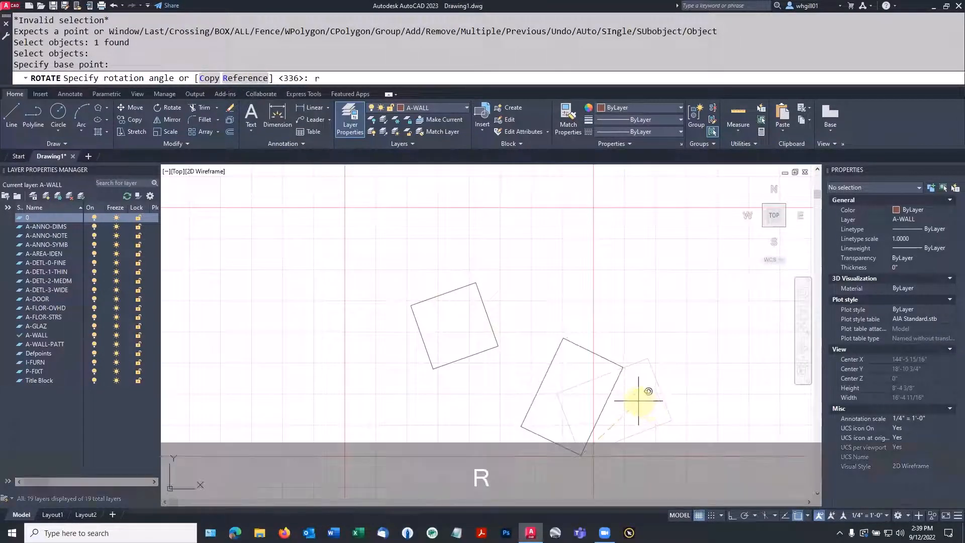
key("space")
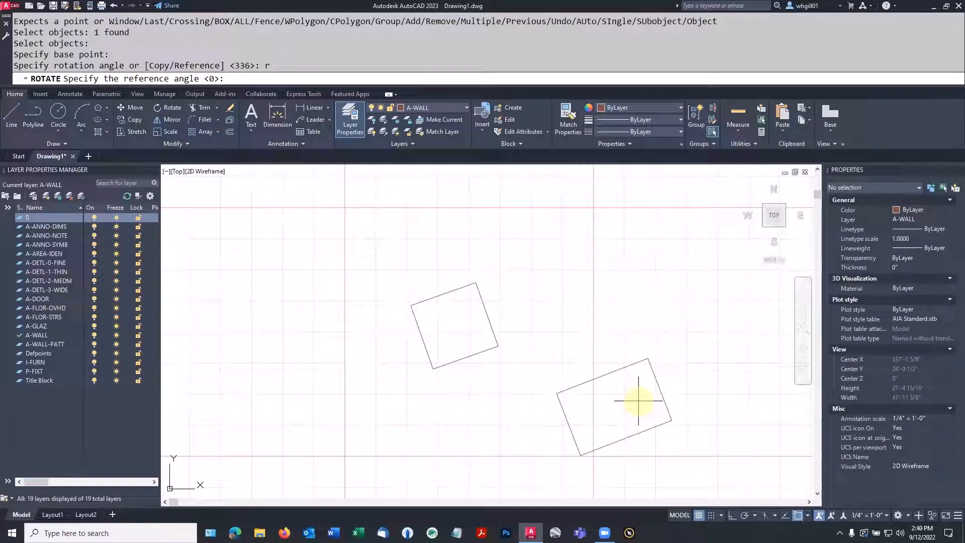
left_click(582, 455)
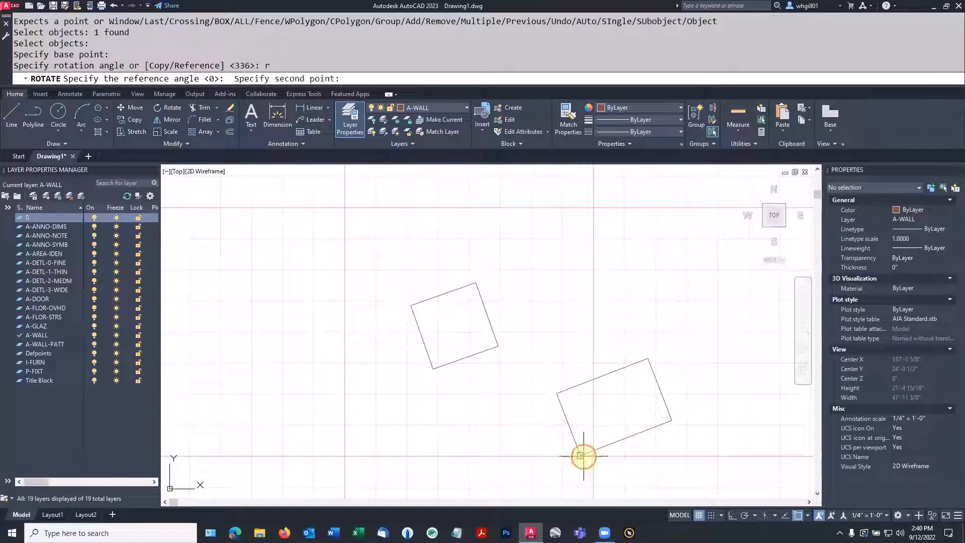
left_click(672, 420)
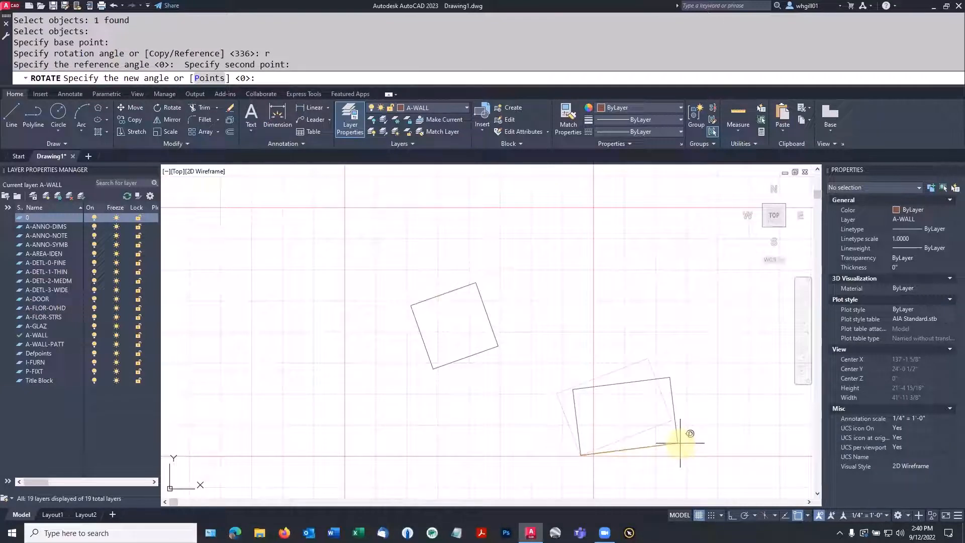
key("F8")
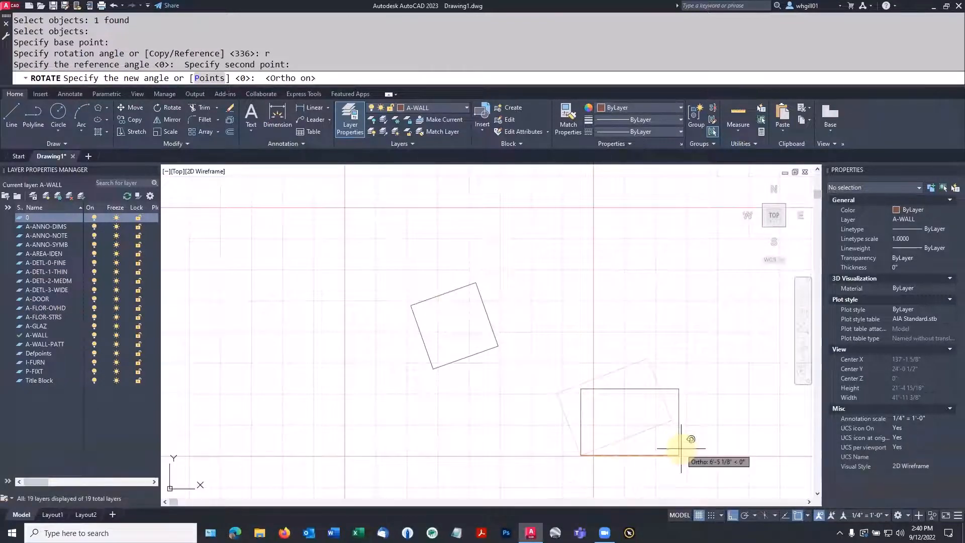
left_click(682, 448)
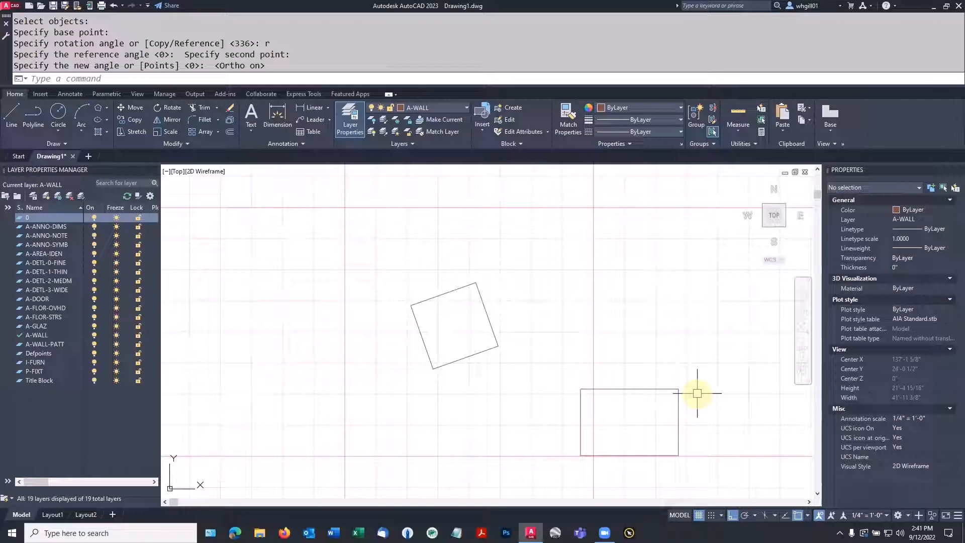
Scale the middle rectangle by a factor of 2 about its lower-left corner and undo the scaling.
scroll(593, 347, "down", 2)
middle_click_drag(597, 339, 582, 312)
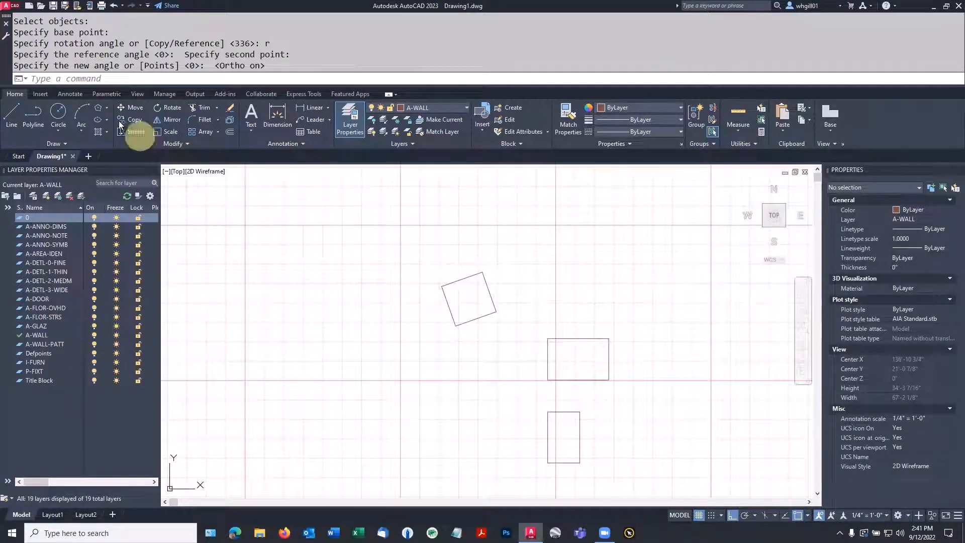
type("sc")
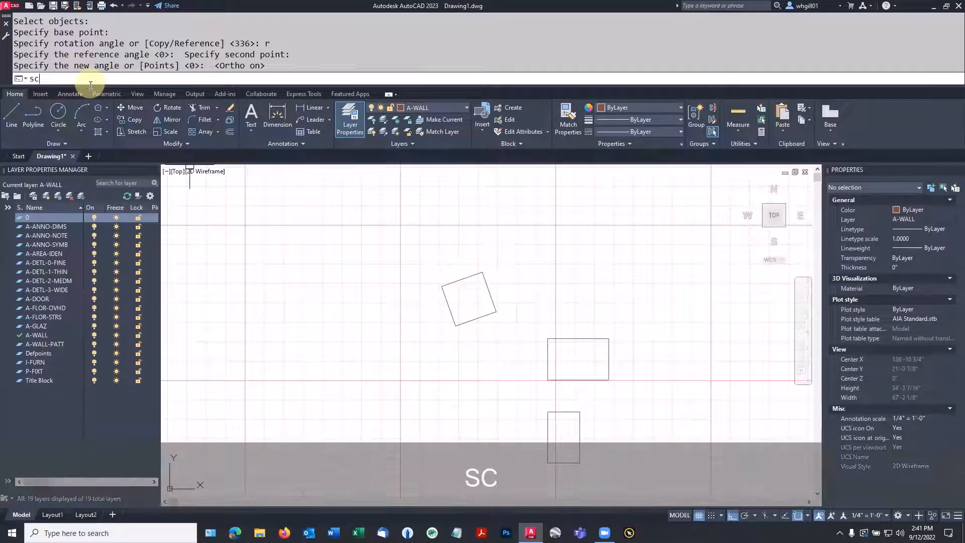
key("space")
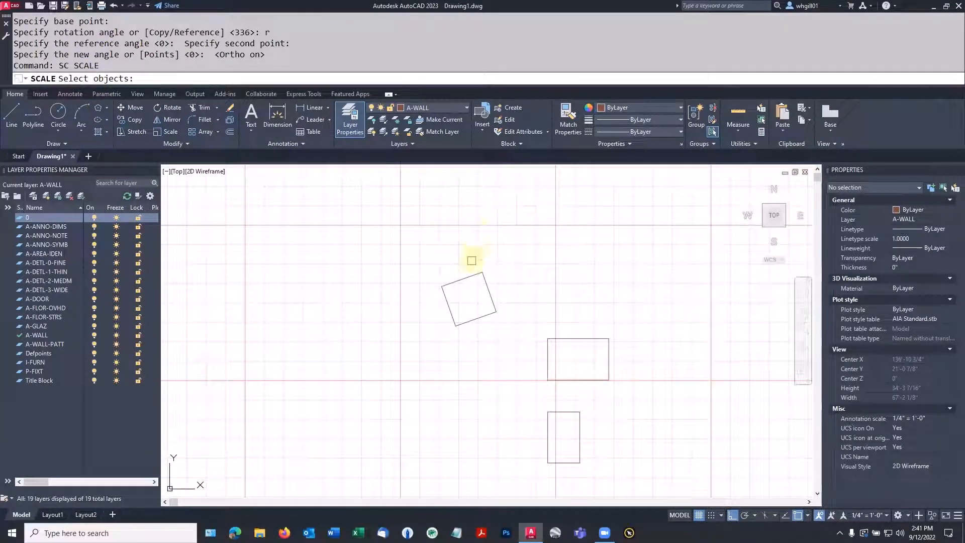
left_click(559, 338)
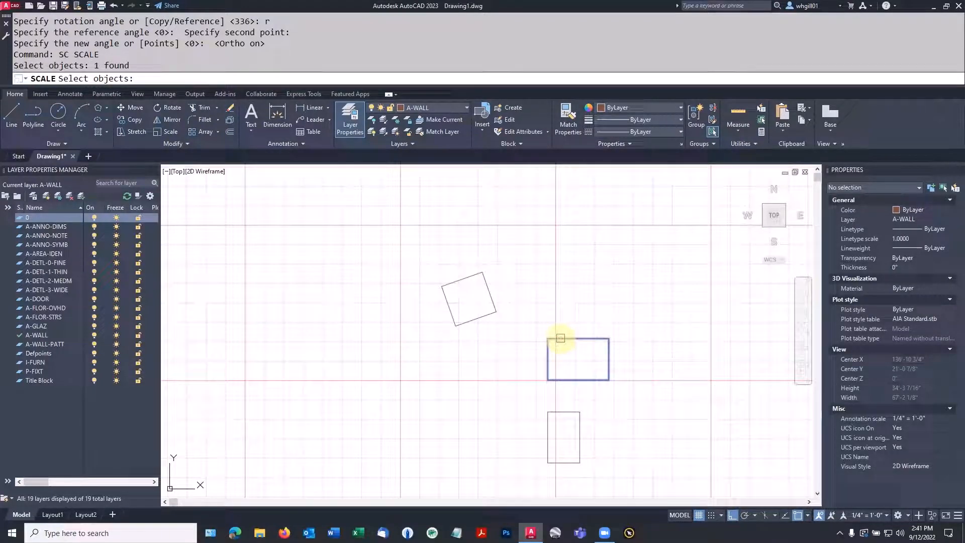
key("Return")
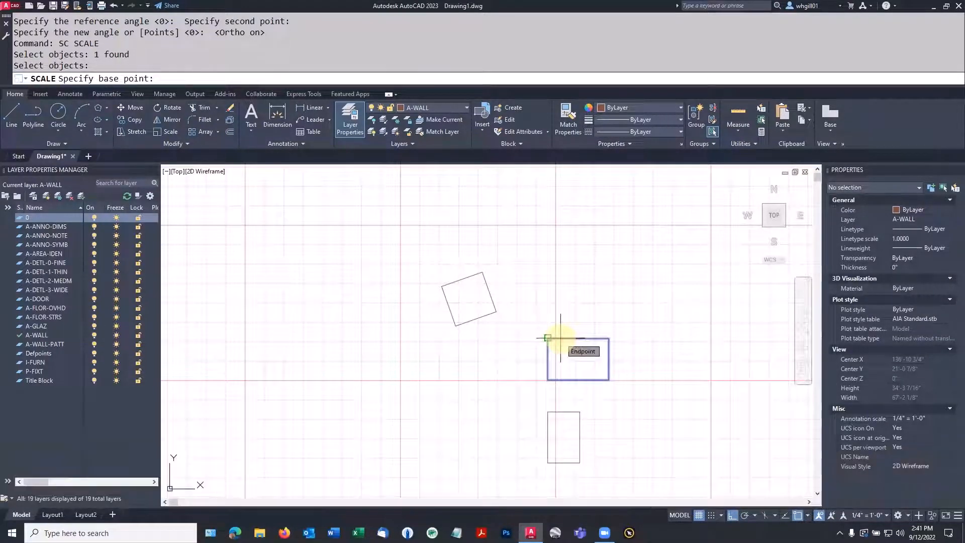
left_click(548, 380)
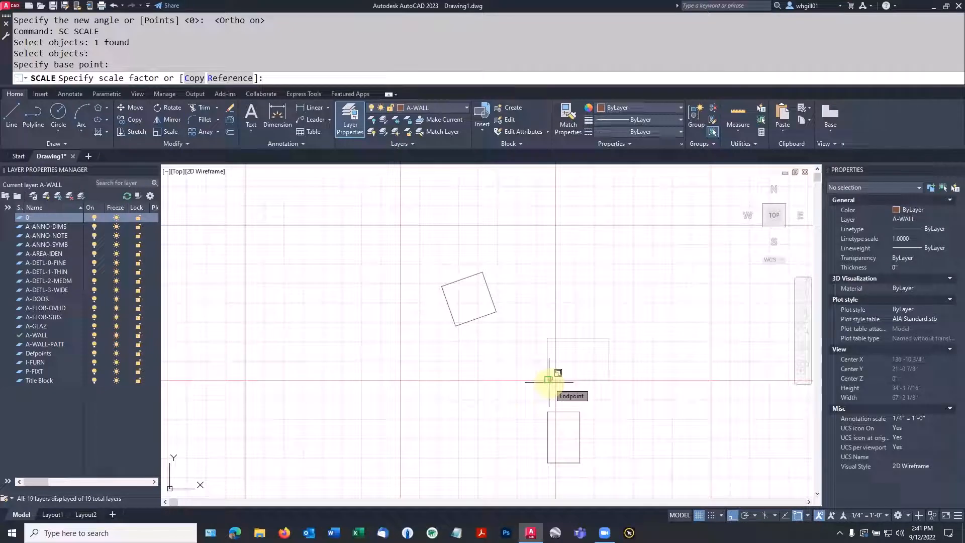
type("2")
key("Return")
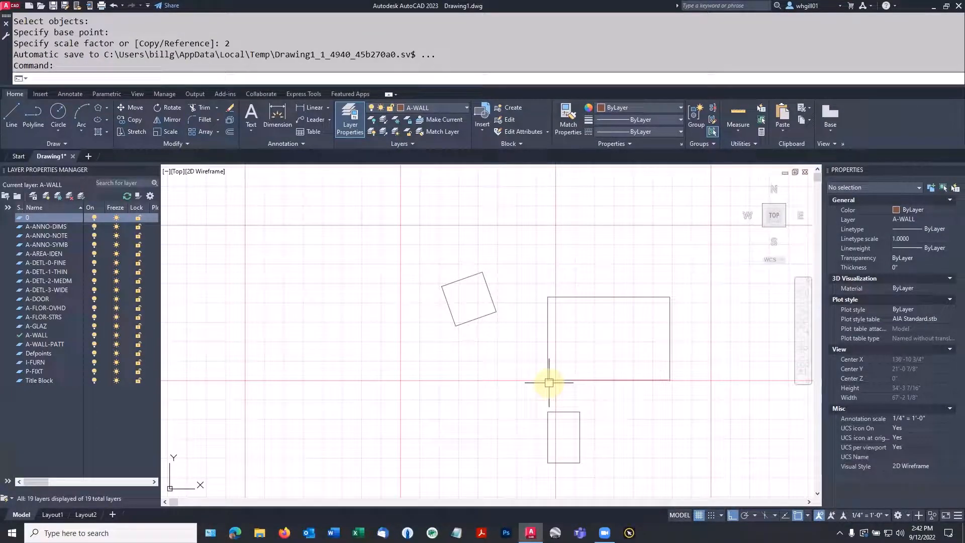
key("ctrl+z")
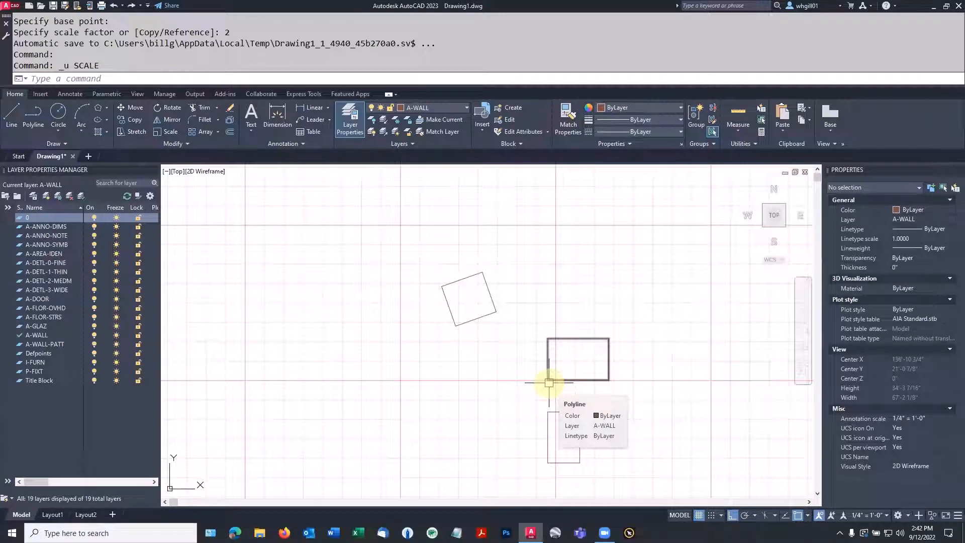
Scale a copy of the middle rectangle by a factor of 2 about its center, keeping the original.
type("sc")
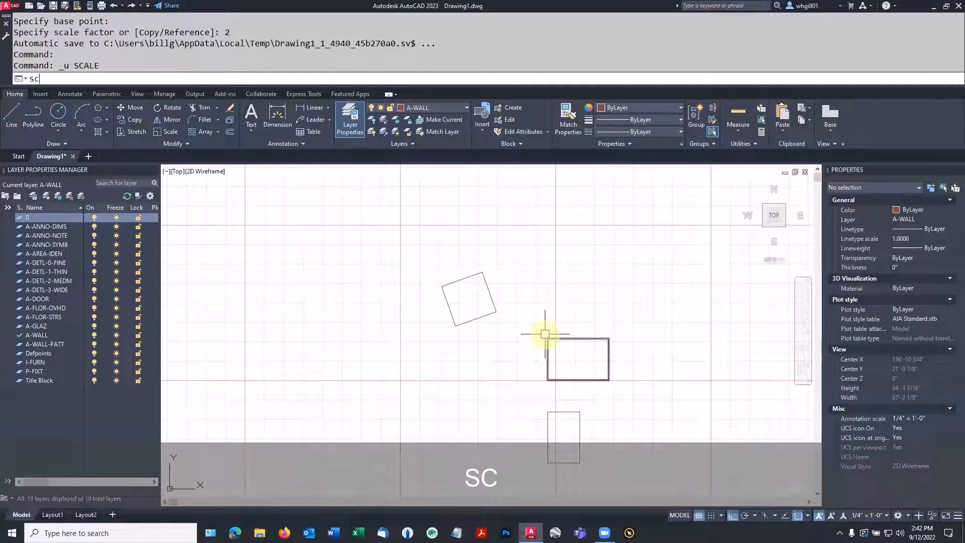
key("space")
left_click(552, 339)
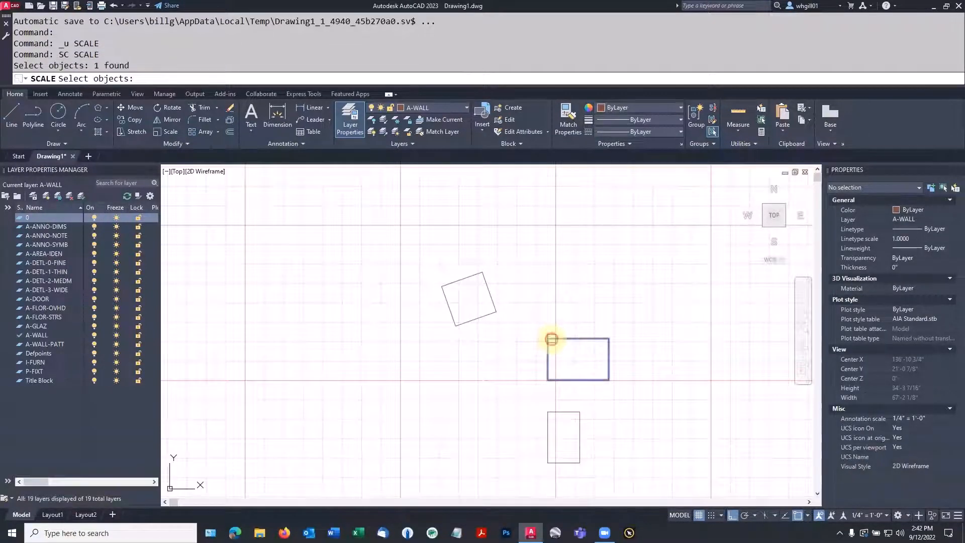
key("Return")
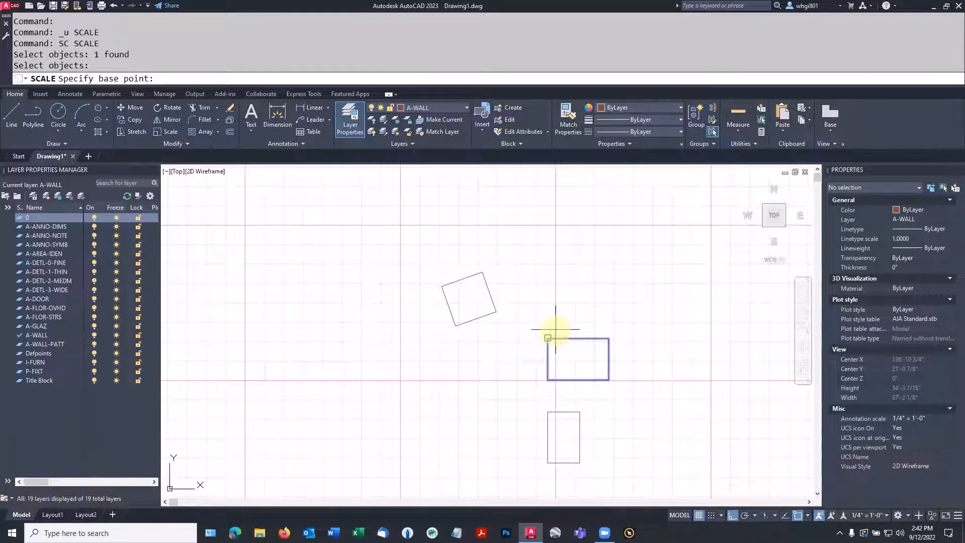
left_click(577, 358)
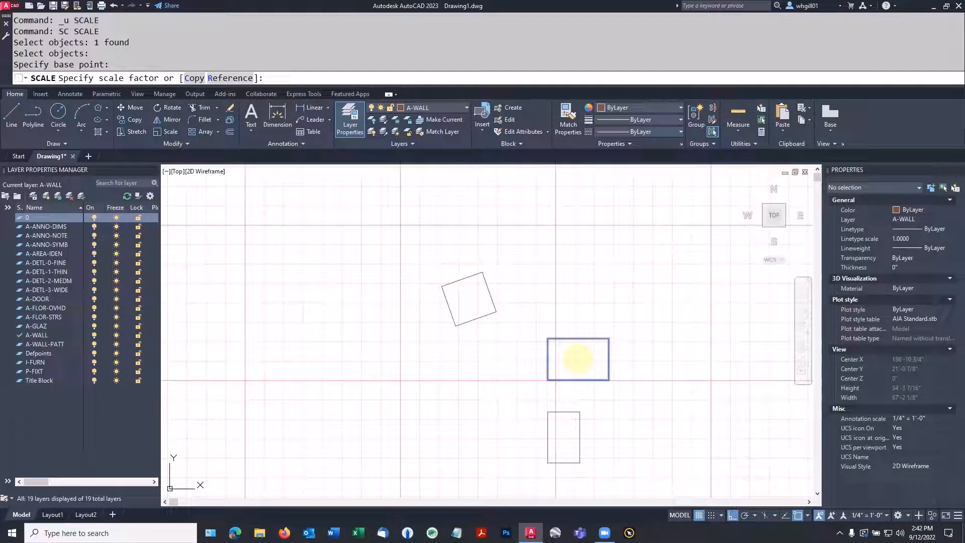
type("c")
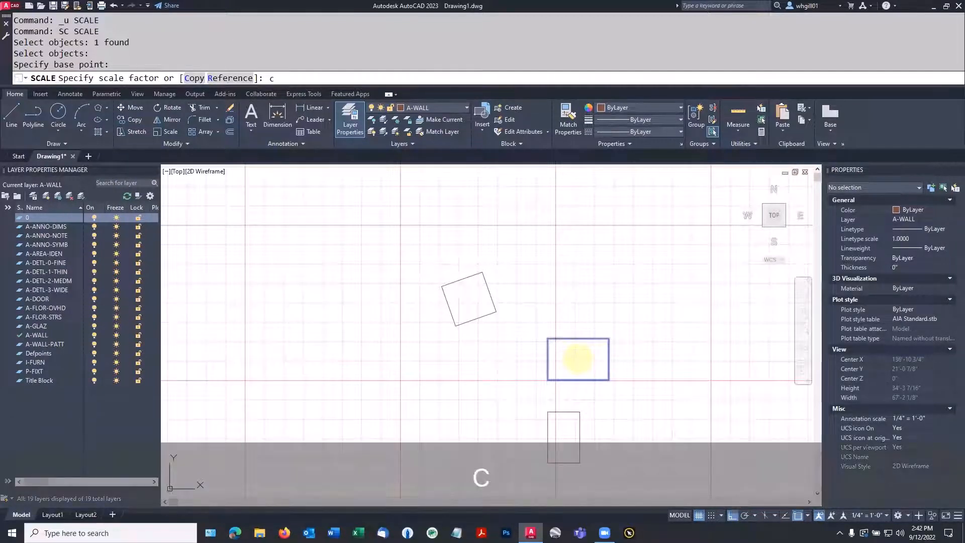
key("Return")
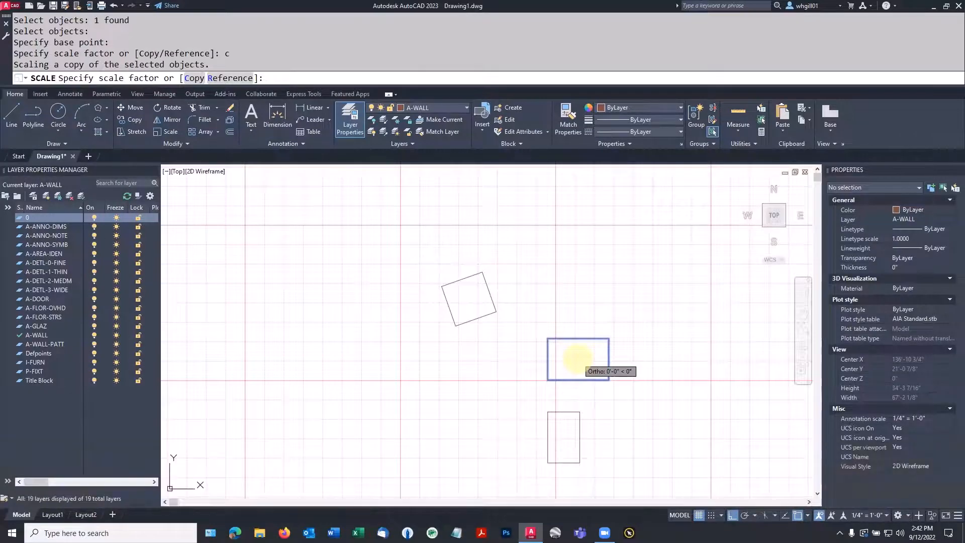
type("2")
key("Return")
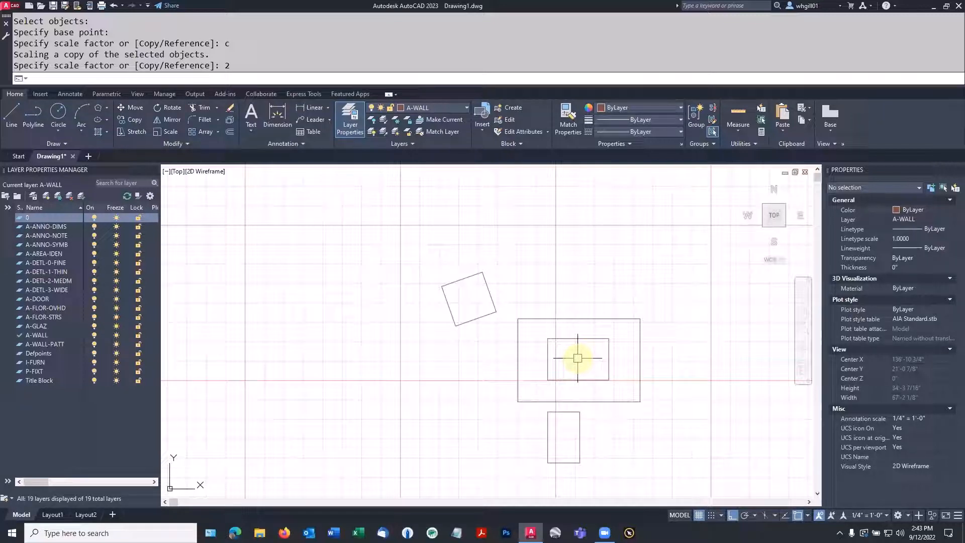
Start a line in the empty area to the left of the rectangles.
scroll(578, 358, "down", 1)
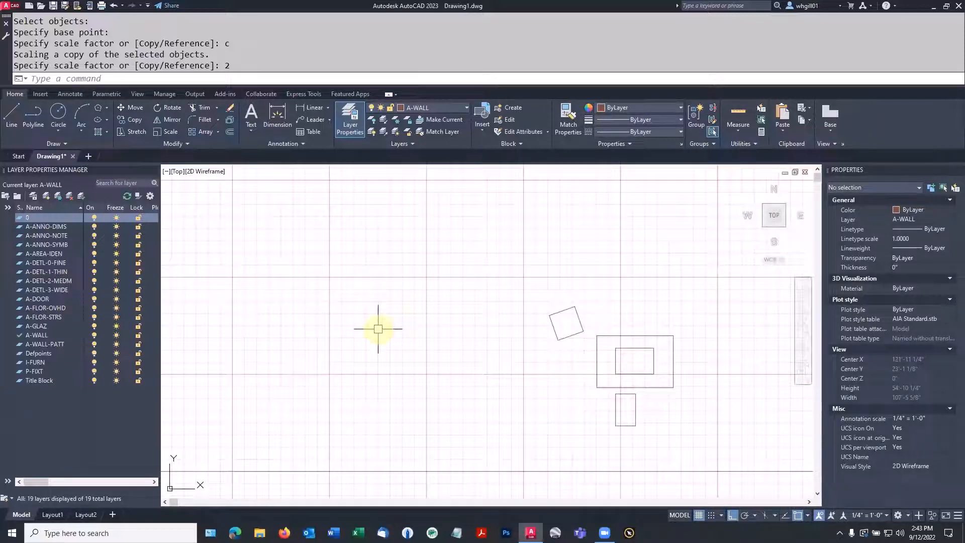
type("l")
key("space")
left_click(352, 334)
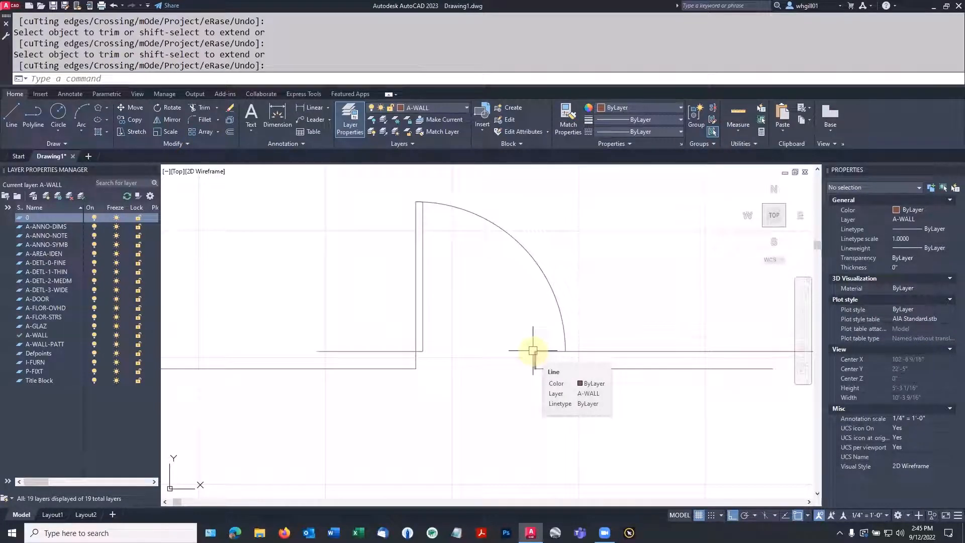
Scale the door leaf and swing about the hinge corner with the Reference option, fitting the door's width to the opposite jamb.
type("sc")
key("space")
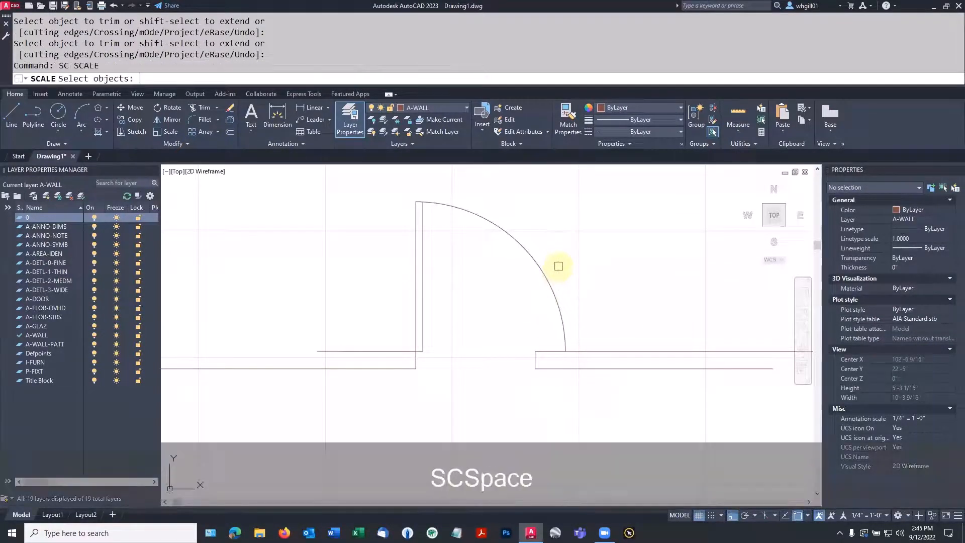
left_click(498, 273)
left_click(386, 251)
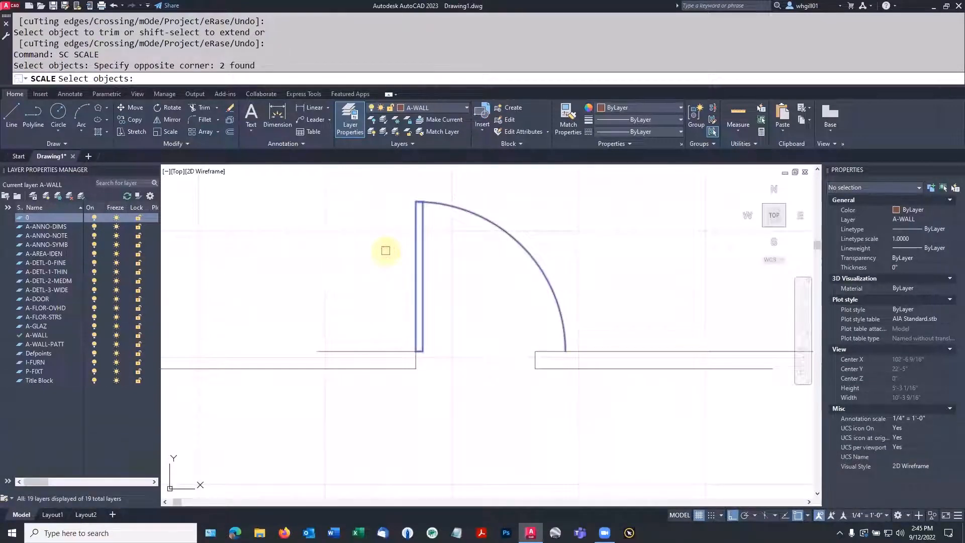
key("Return")
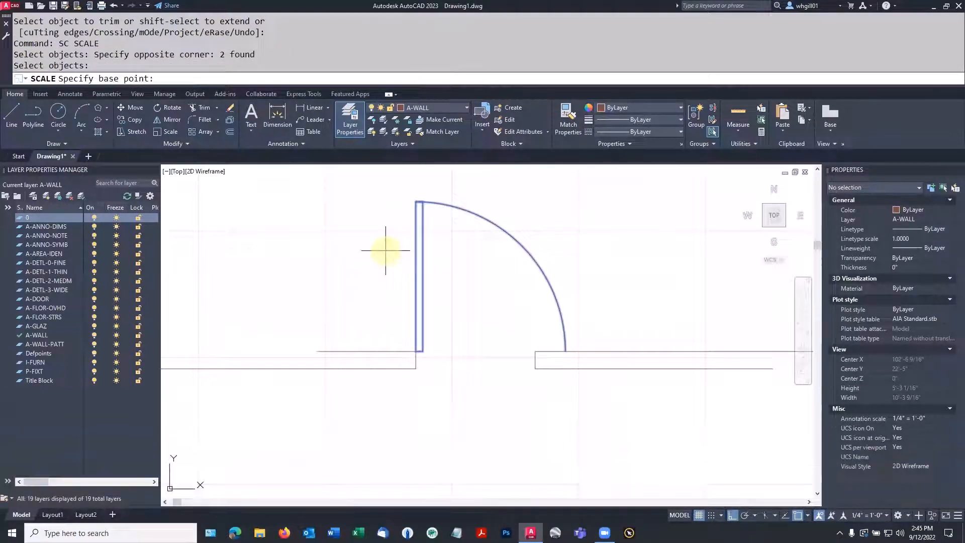
left_click(416, 350)
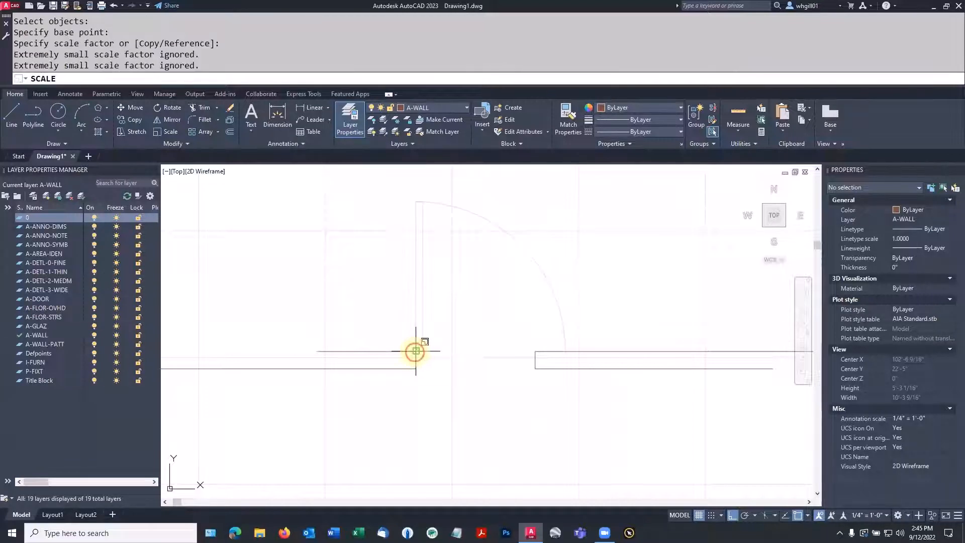
scroll(493, 331, "up", 2)
type("r")
key("space")
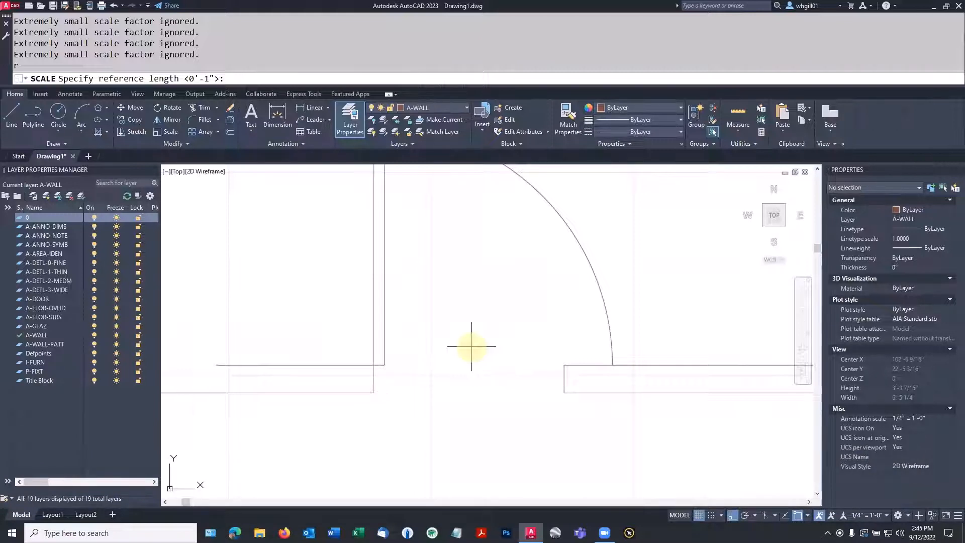
left_click(383, 365)
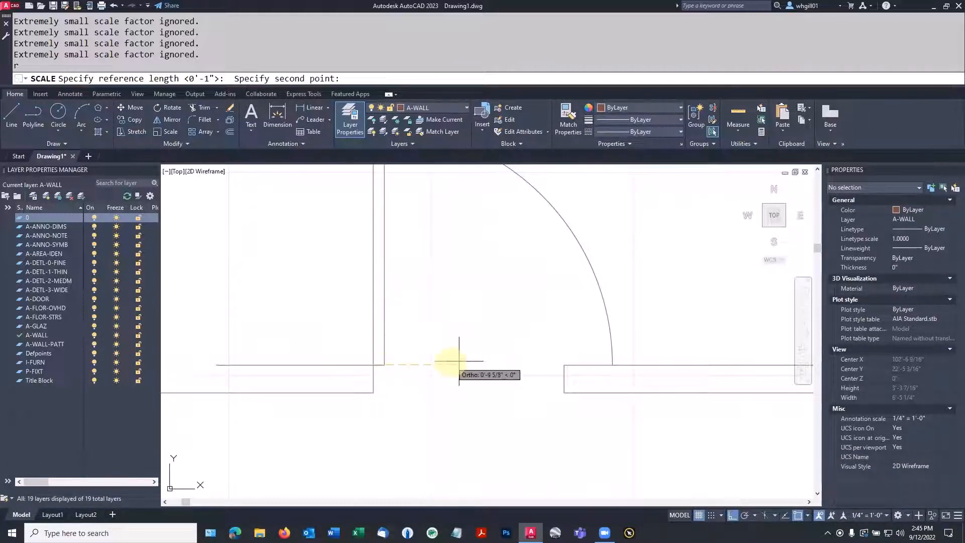
left_click(612, 365)
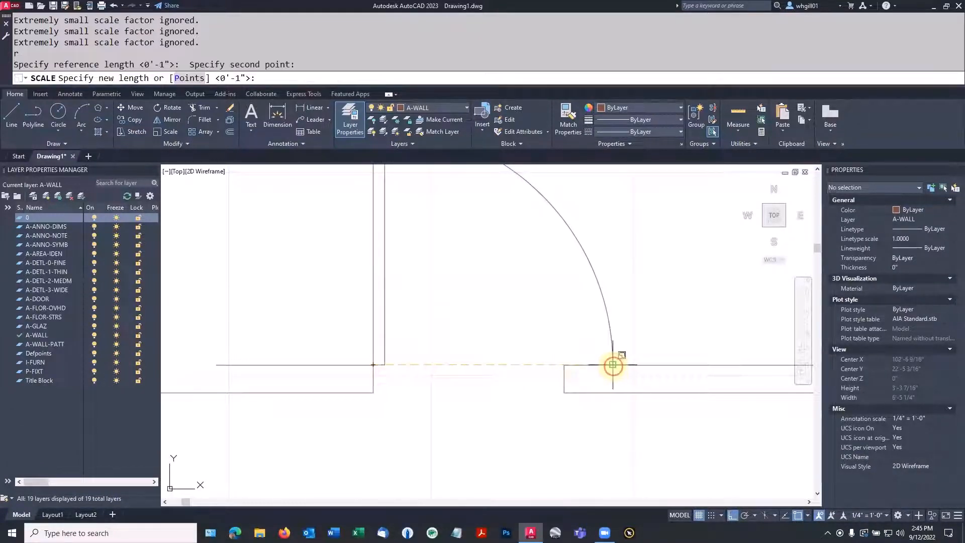
left_click(564, 365)
Mirror the door and its wall lines across a horizontal line below the wall, keeping the source objects.
scroll(563, 365, "down", 4)
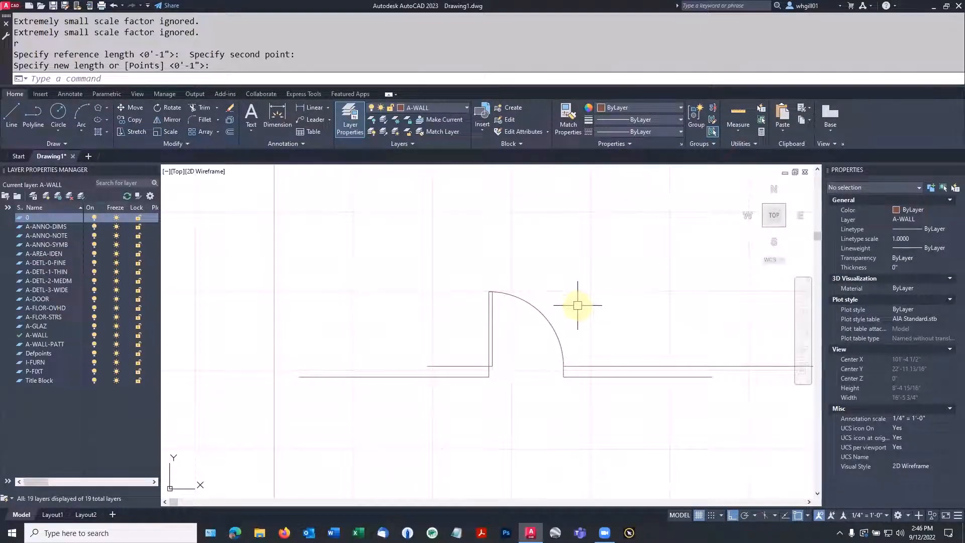
type("mi")
key("space")
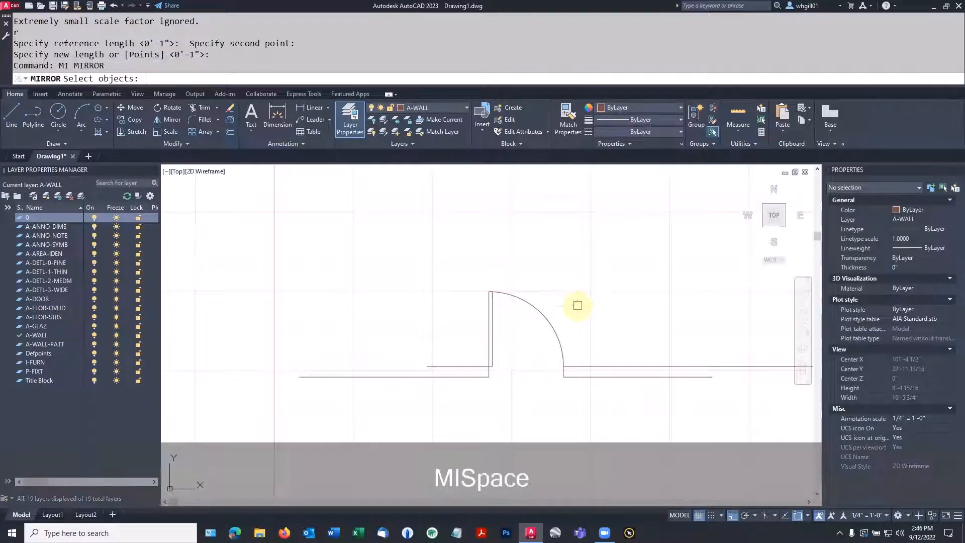
left_click(596, 398)
left_click(458, 271)
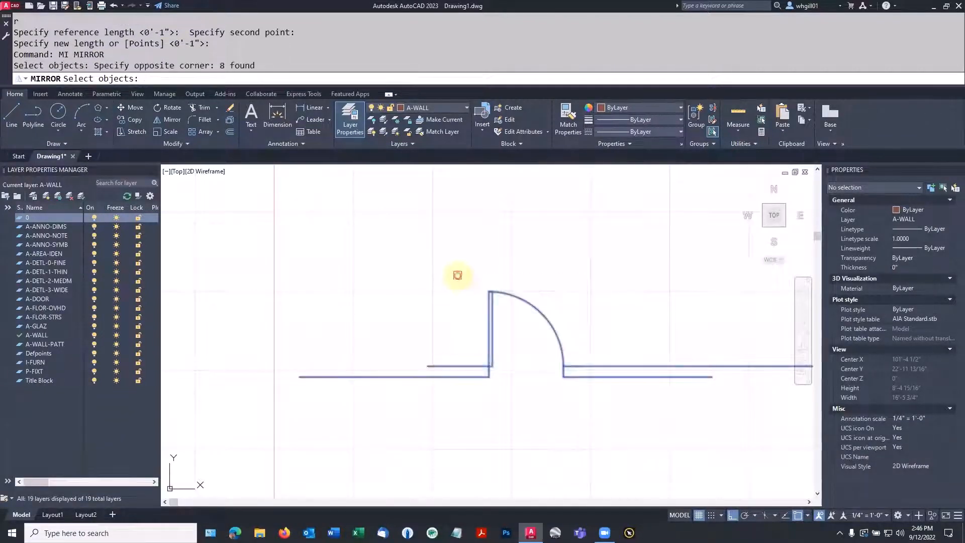
key("space")
left_click(586, 422)
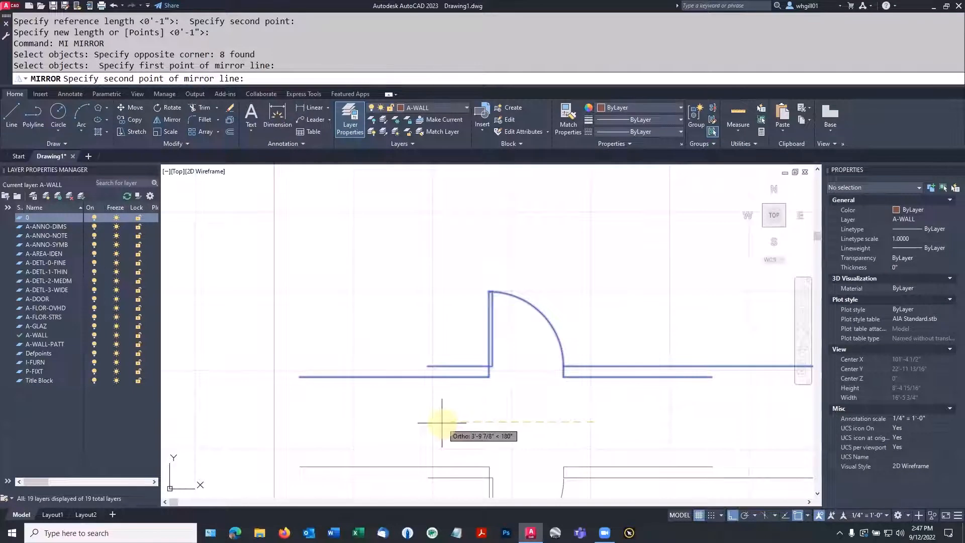
left_click(442, 423)
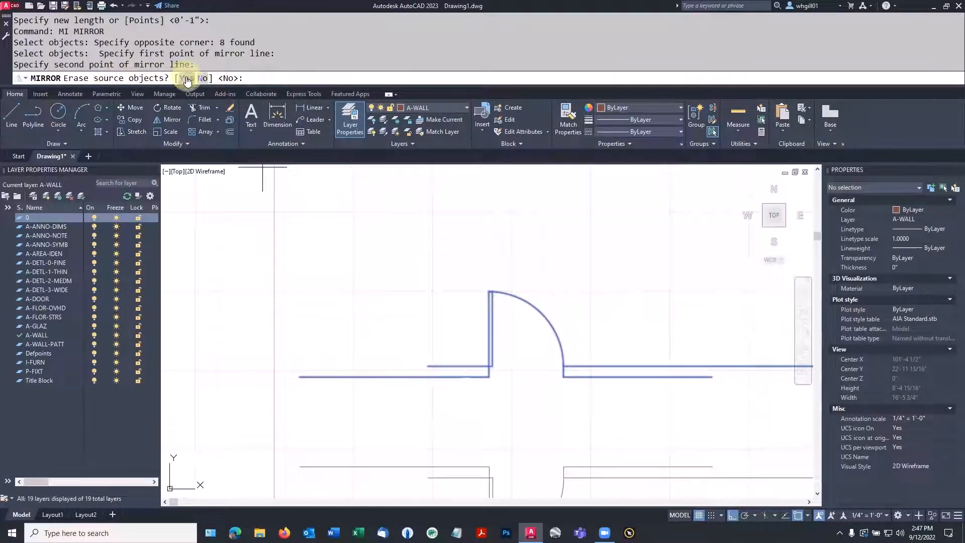
scroll(380, 233, "down", 2)
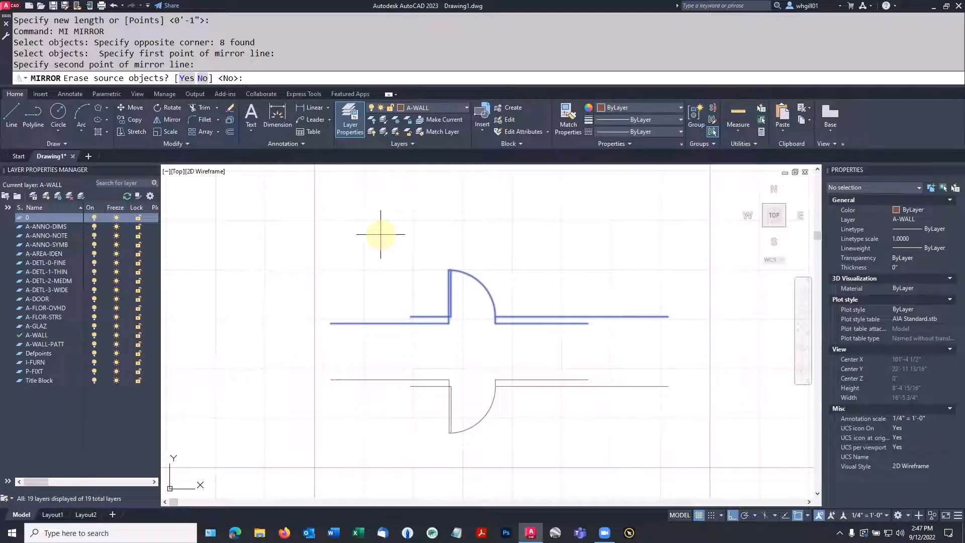
key("Return")
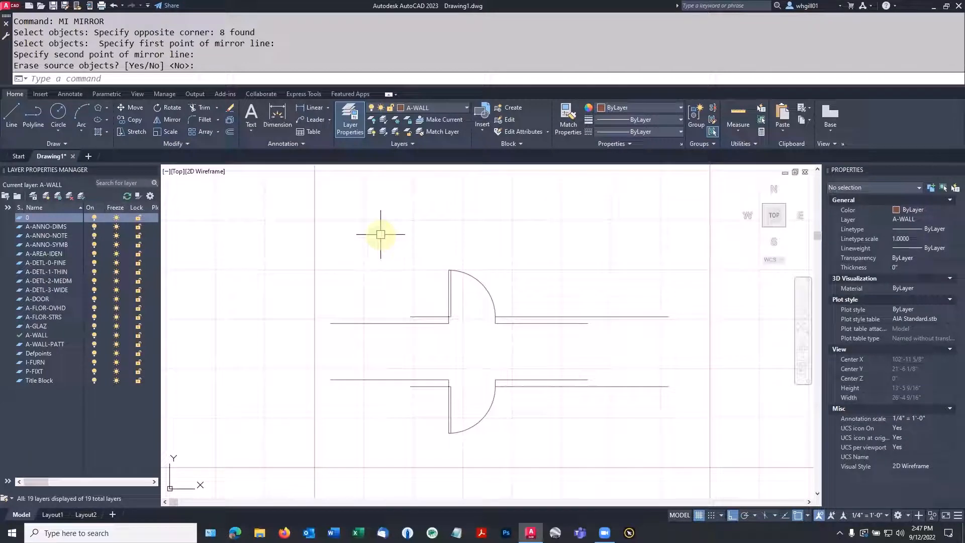
Draw a small six-sided polygon in the empty area below the mirrored door.
scroll(381, 234, "down", 6)
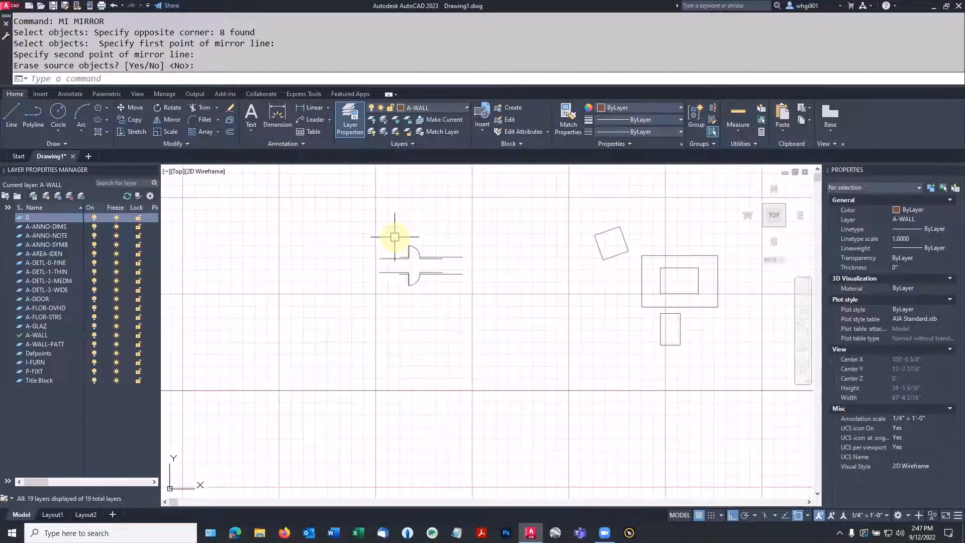
left_click(99, 109)
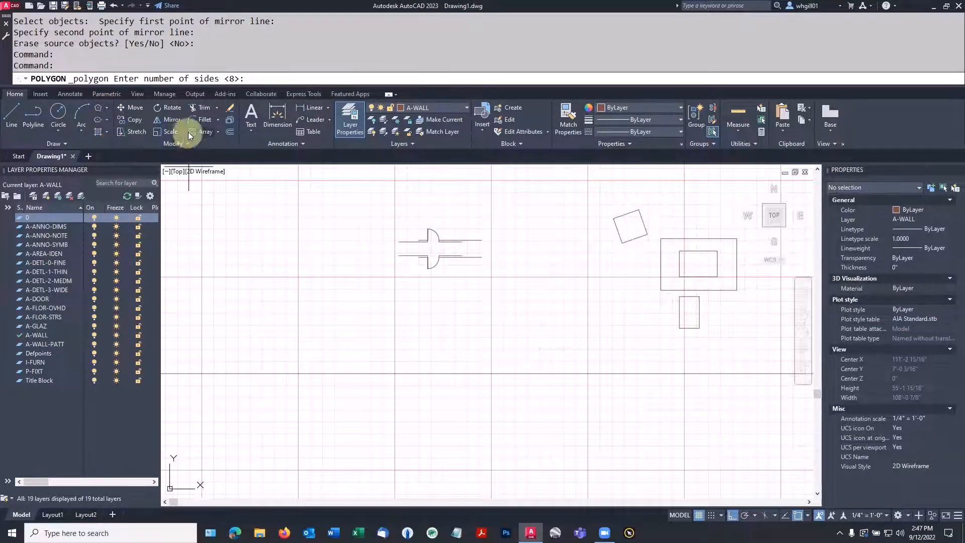
type("6")
key("Return")
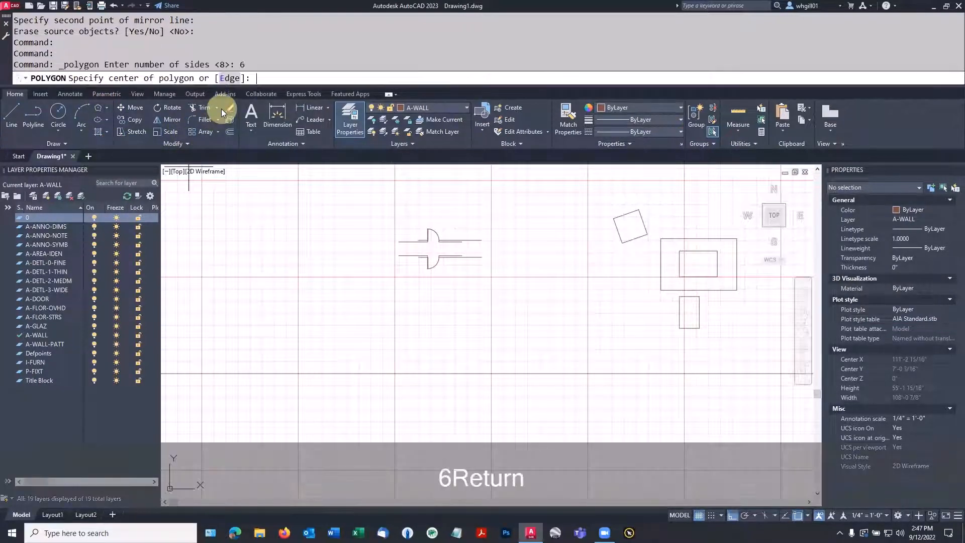
left_click(397, 366)
key("space")
key("space")
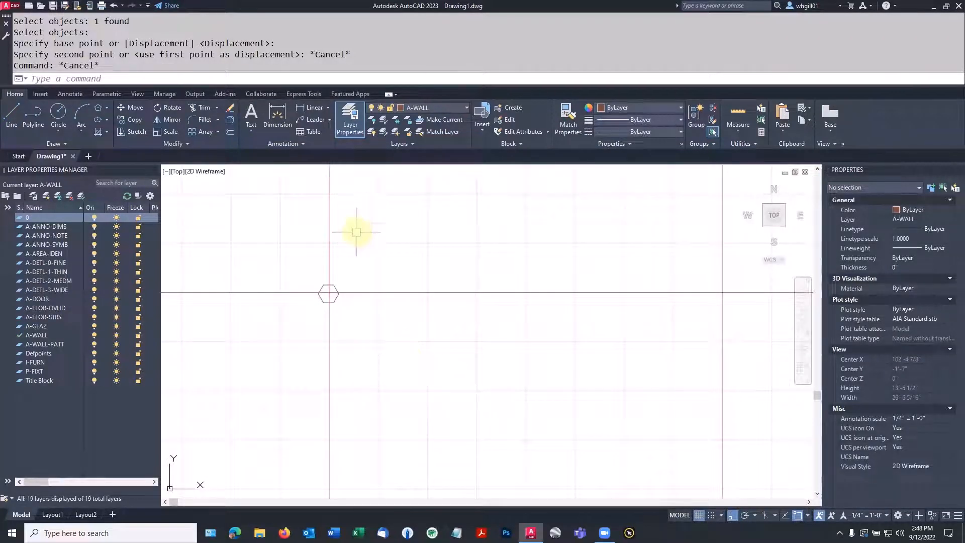
Create a rectangular array from the small hexagon.
type("array")
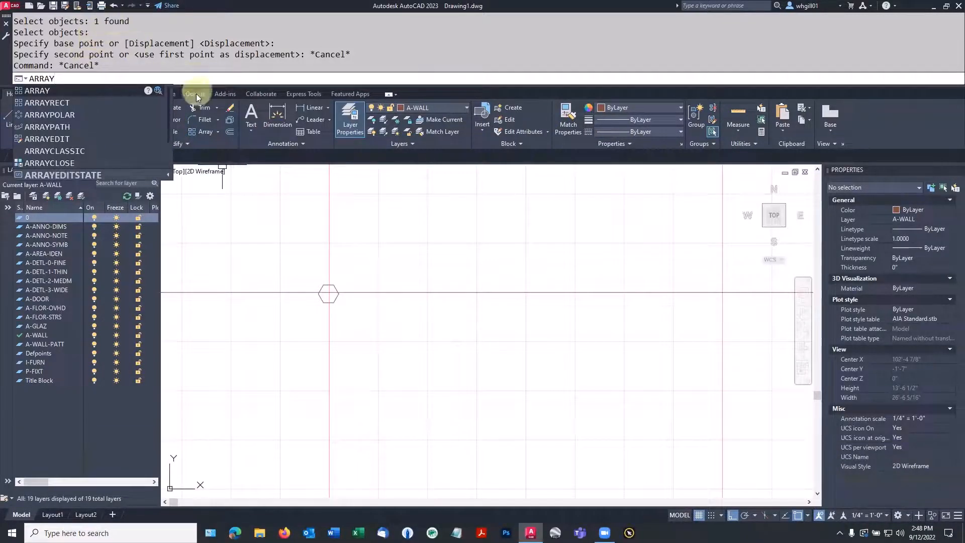
key("Return")
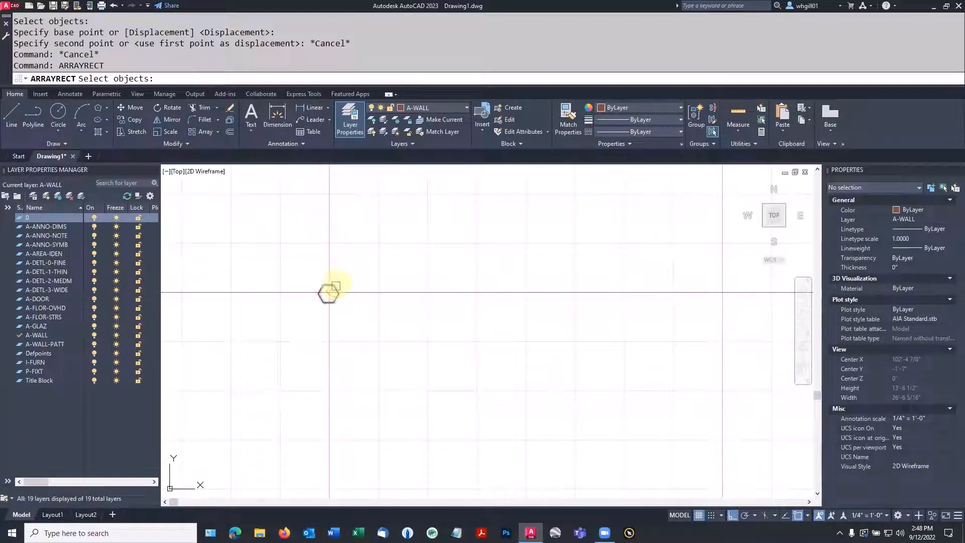
left_click(335, 286)
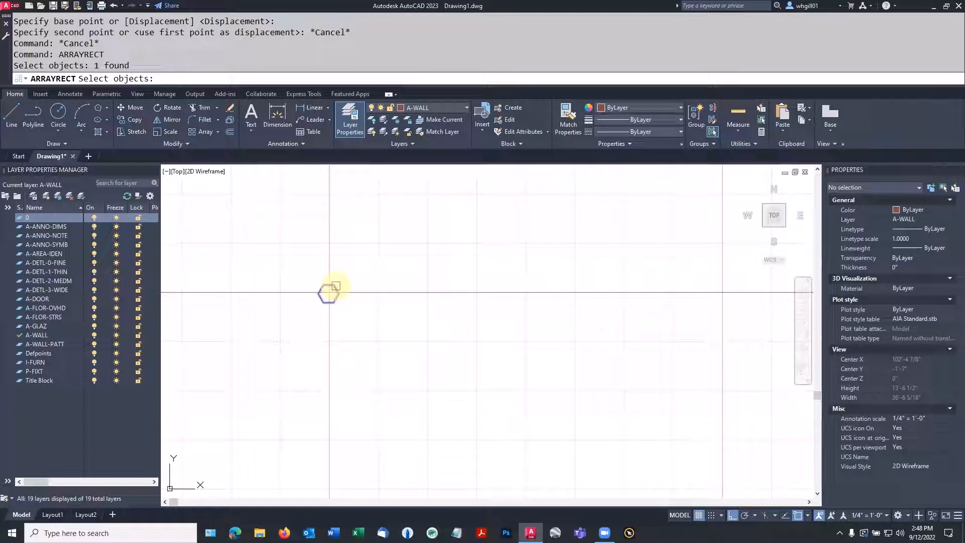
key("Return")
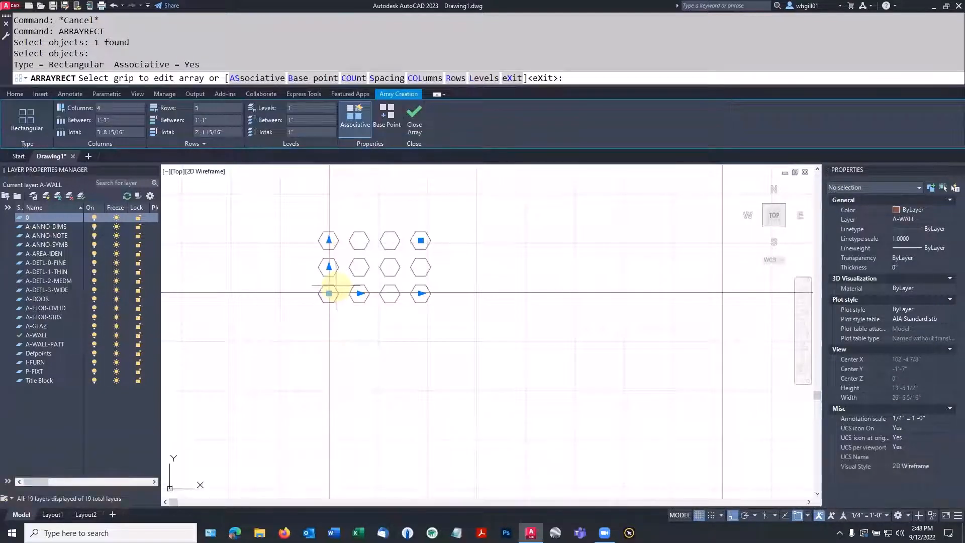
Turn Ortho off and extend the hexagon array to nine columns and six rows.
middle_click_drag(459, 289, 461, 367)
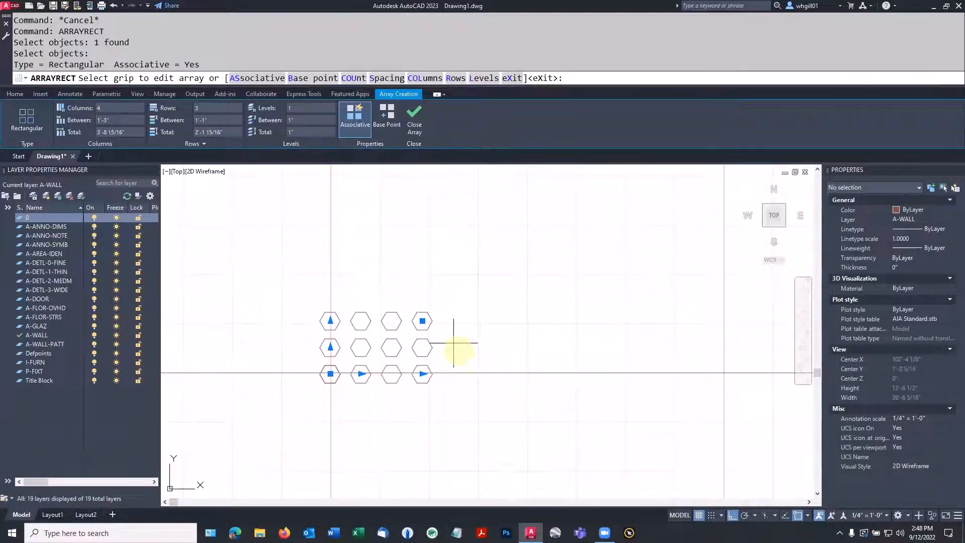
left_click(423, 320)
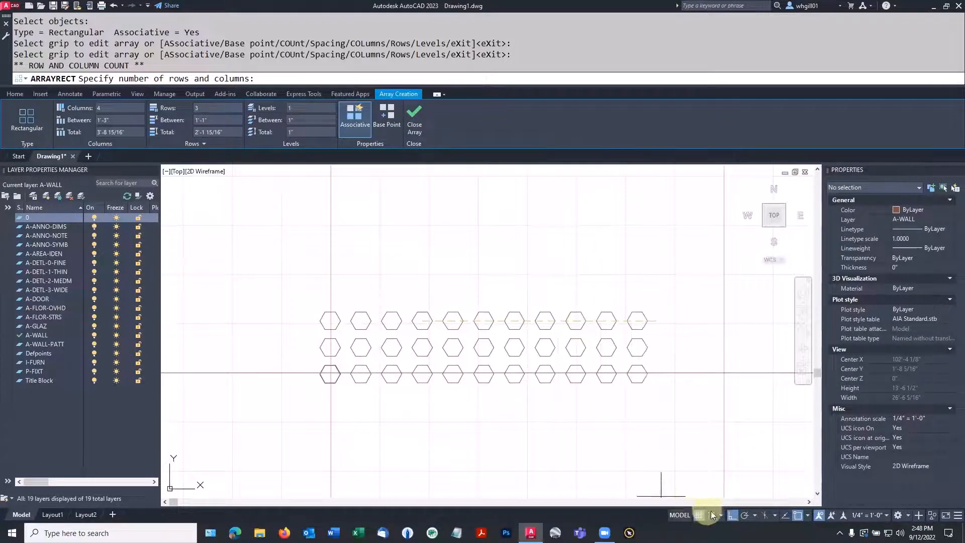
left_click(733, 519)
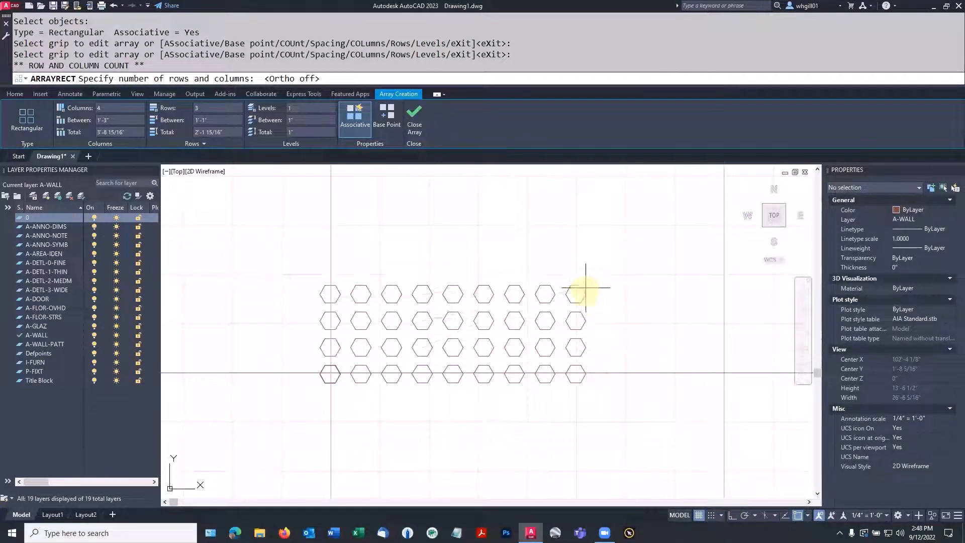
left_click(595, 219)
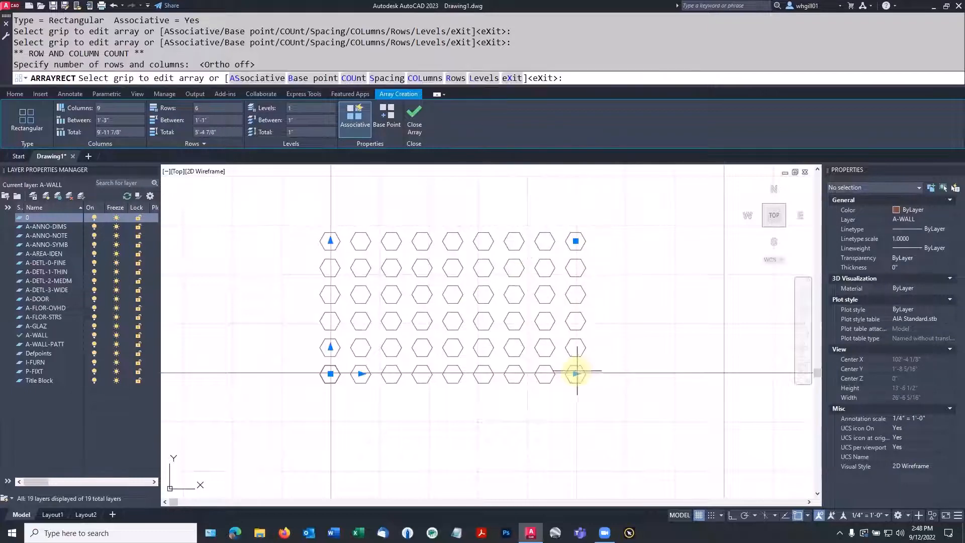
Reduce the hexagon array to six columns and four rows.
left_click(576, 374)
left_click(488, 373)
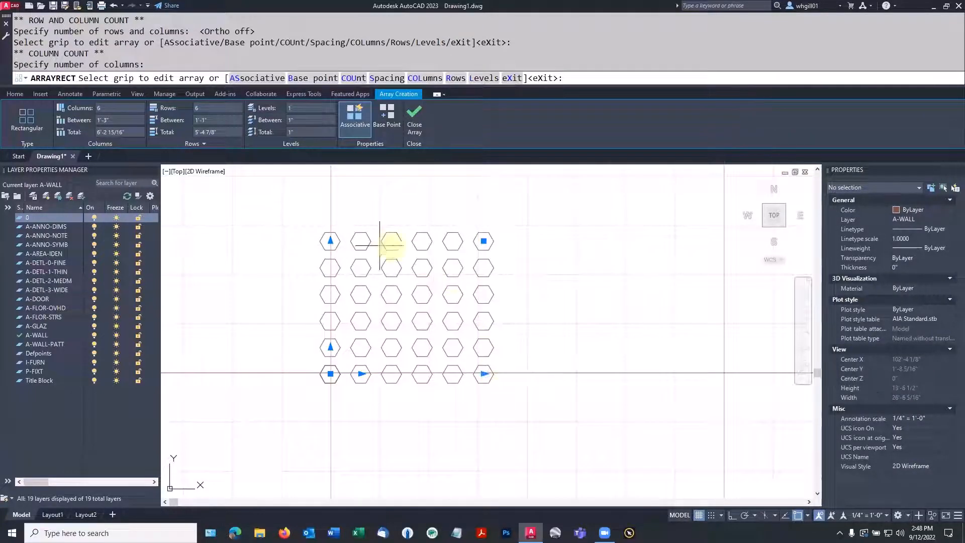
left_click(333, 257)
left_click(333, 280)
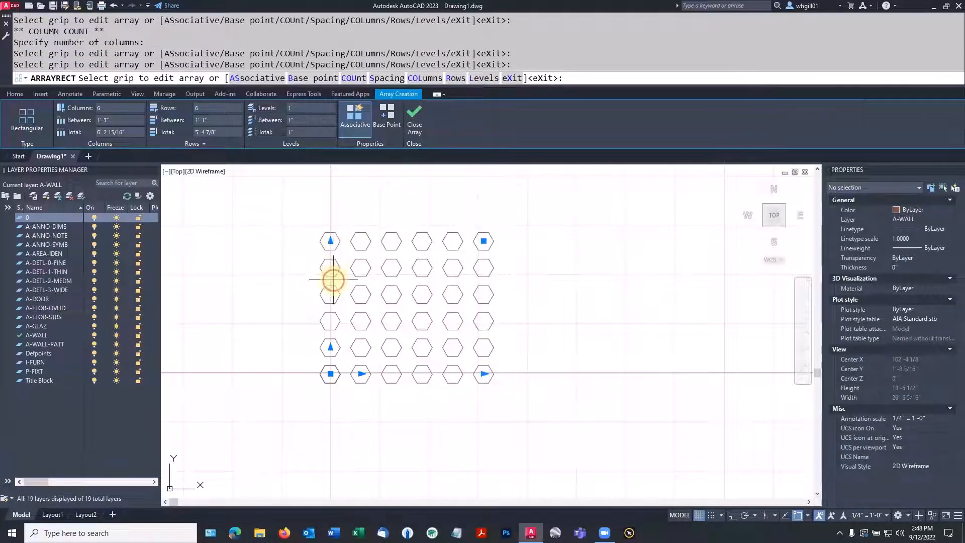
left_click(330, 241)
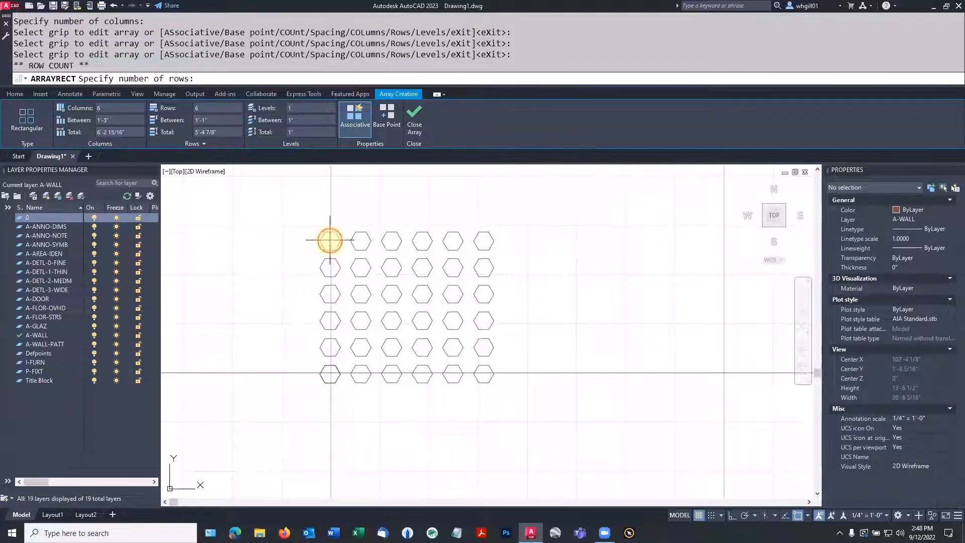
left_click(330, 289)
Widen the array's column spacing to about 1'-7" and row spacing to about 1'-8 3/4", and finish the array.
left_click(360, 374)
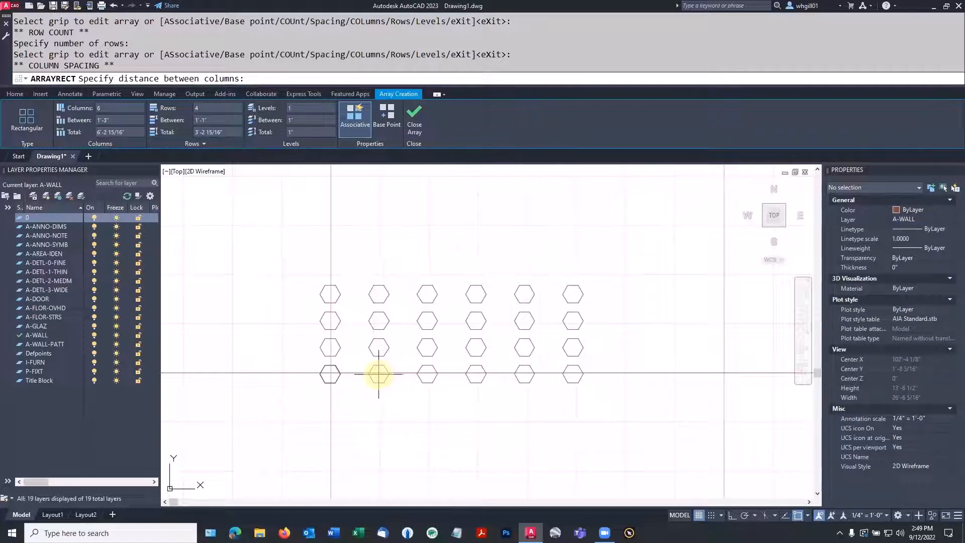
left_click(369, 374)
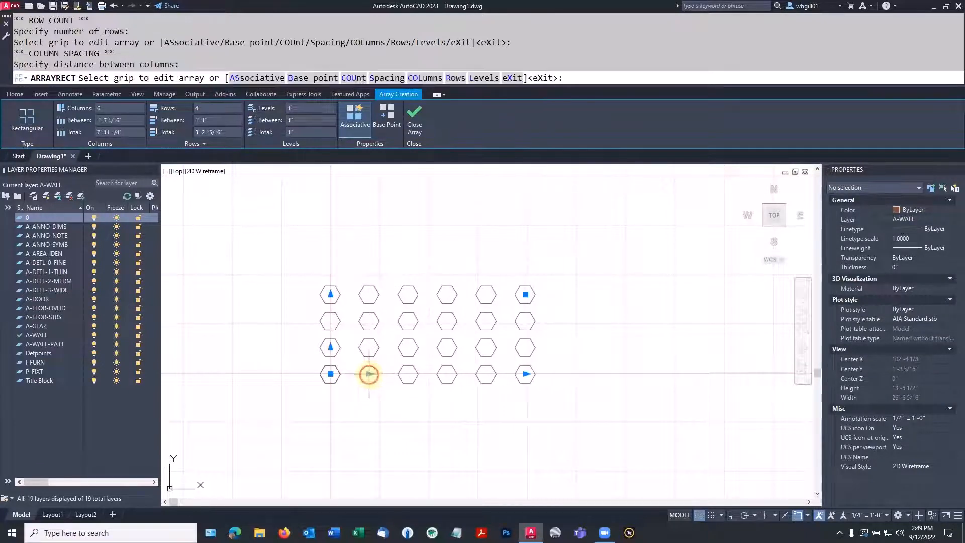
left_click(329, 346)
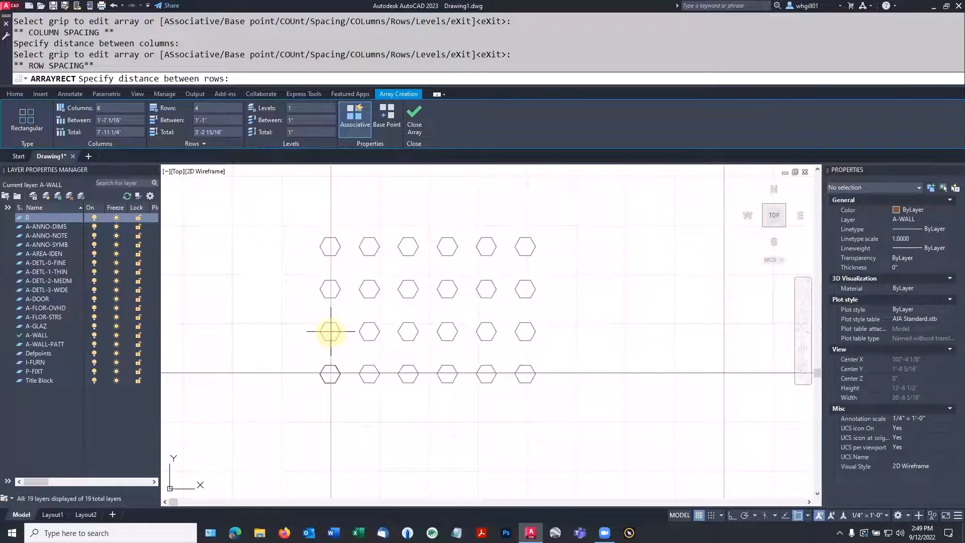
left_click(328, 330)
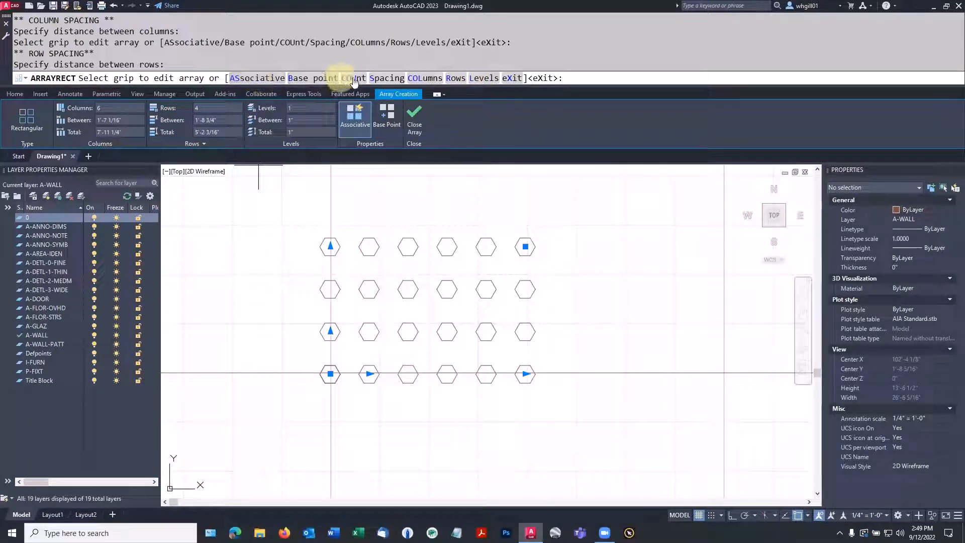
left_click(569, 85)
key("Return")
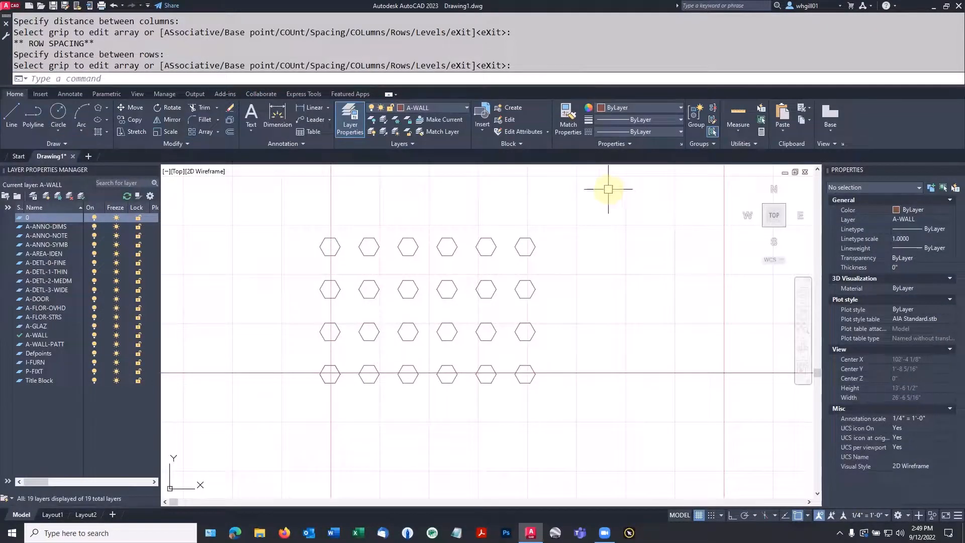
Set the hexagon array to seven columns with a column spacing of 2'.
left_click(533, 247)
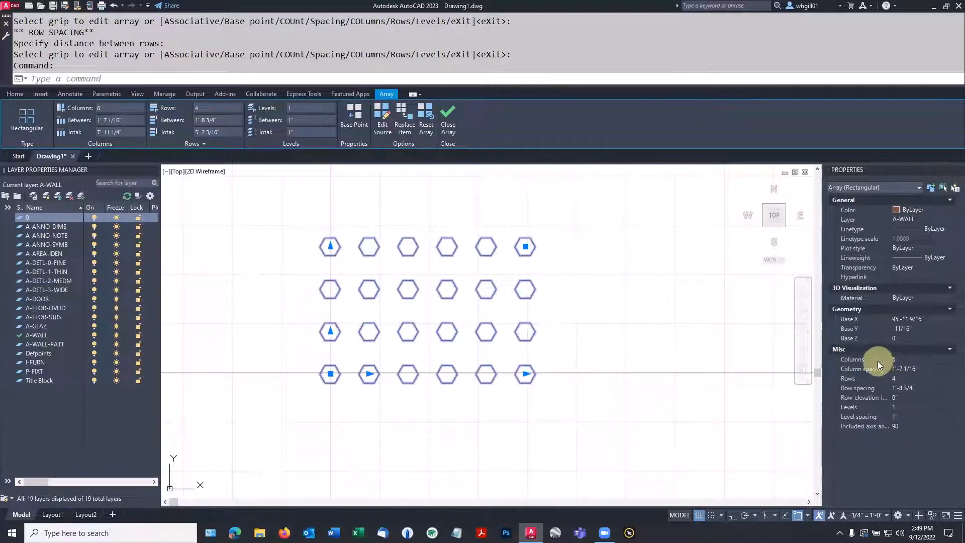
left_click(891, 360)
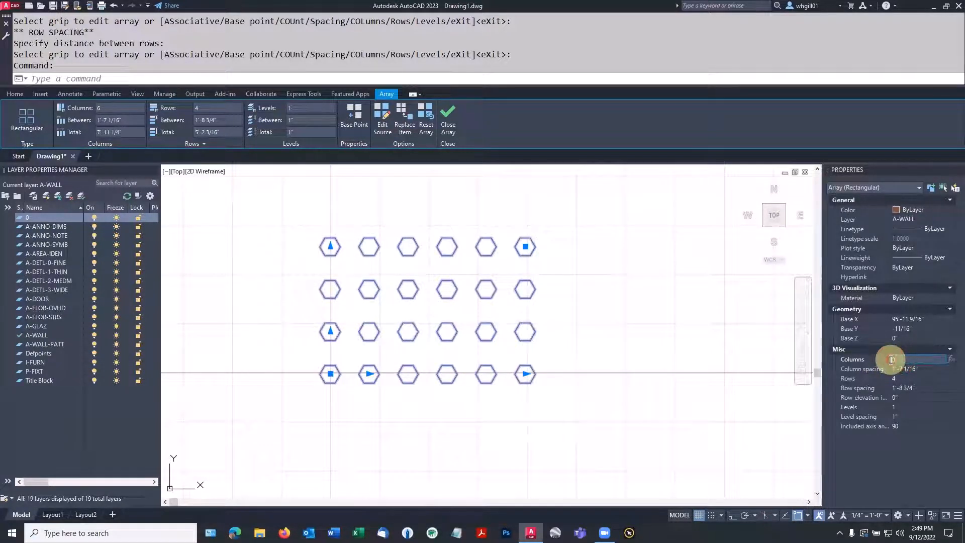
type("7")
key("Return")
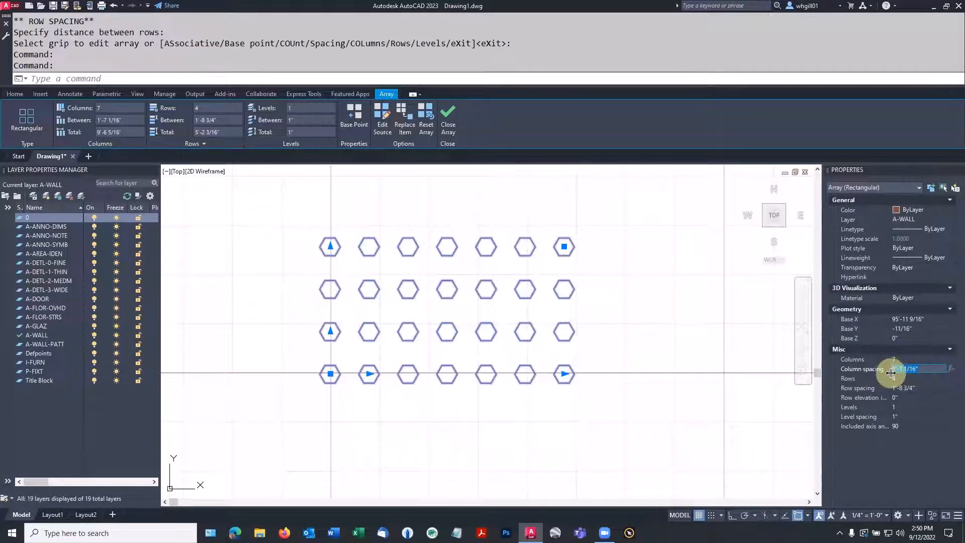
type("2'")
key("Return")
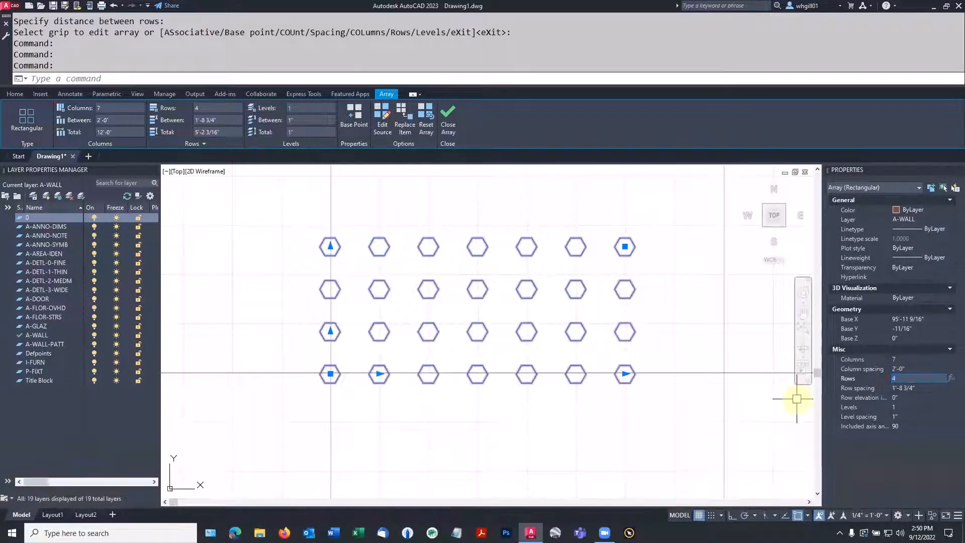
Move the array down and to the left by its base point, and set its included axis angle to 30.
left_click(330, 373)
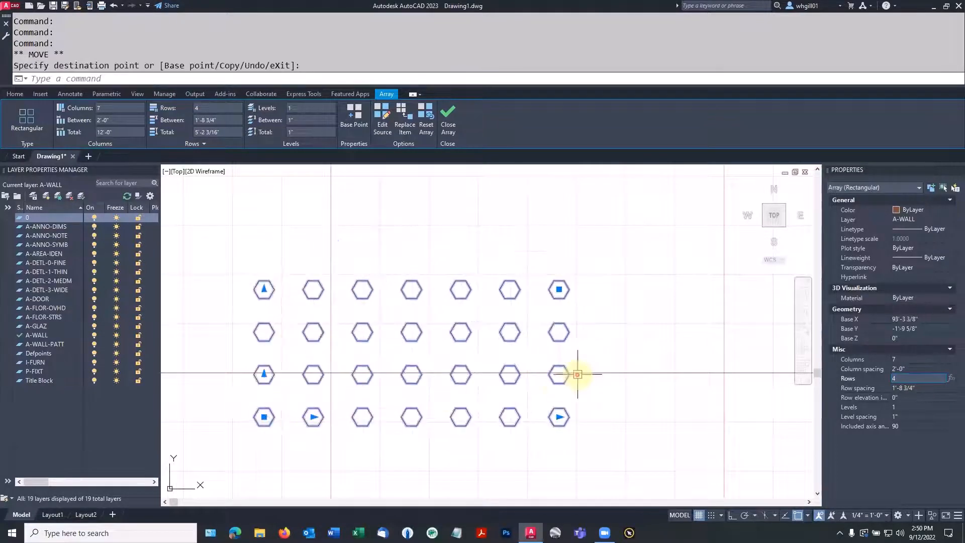
scroll(610, 356, "down", 1)
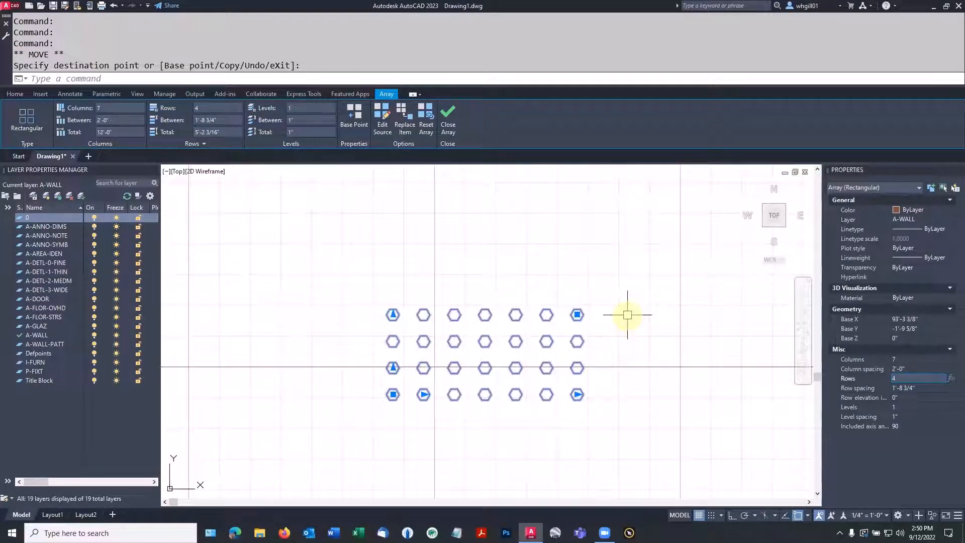
left_click(854, 425)
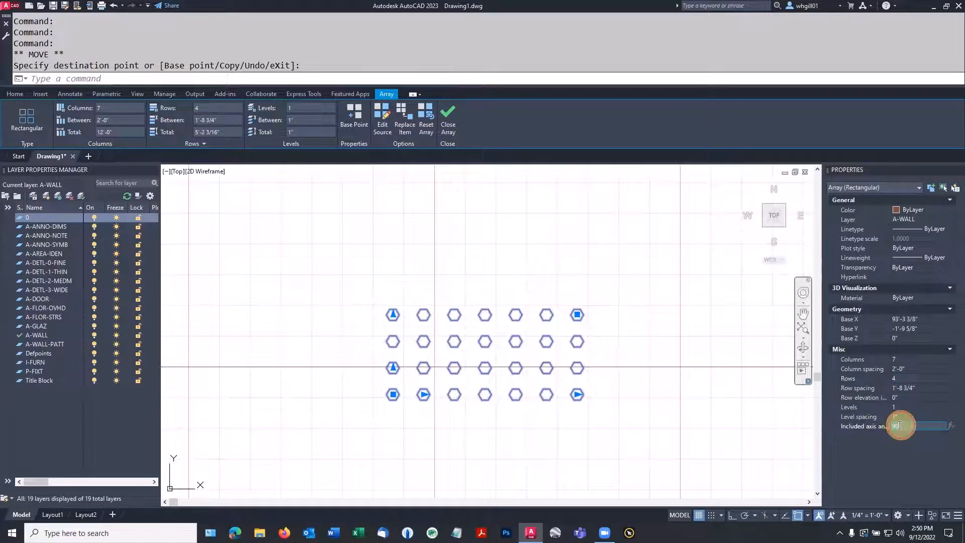
left_click_drag(900, 426, 892, 426)
type("0")
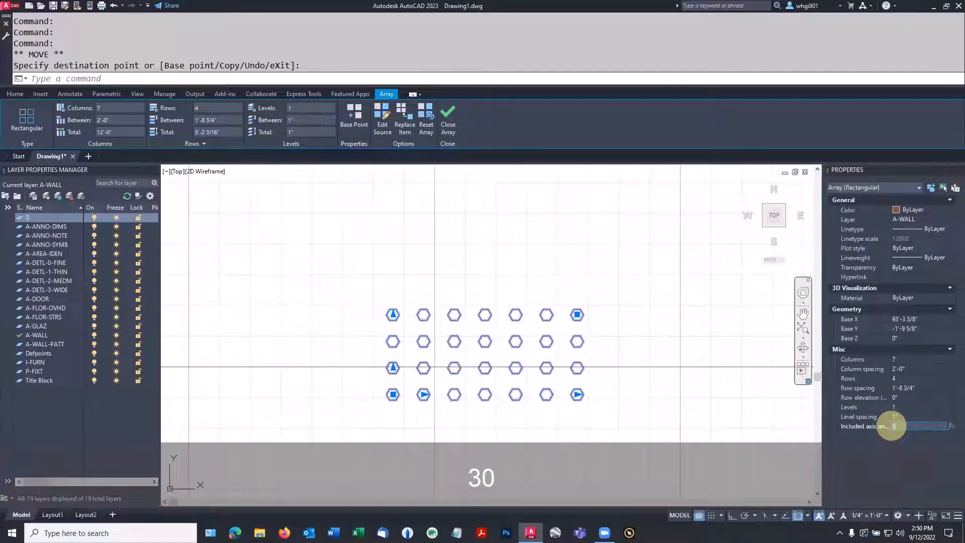
key("Return")
key("Return")
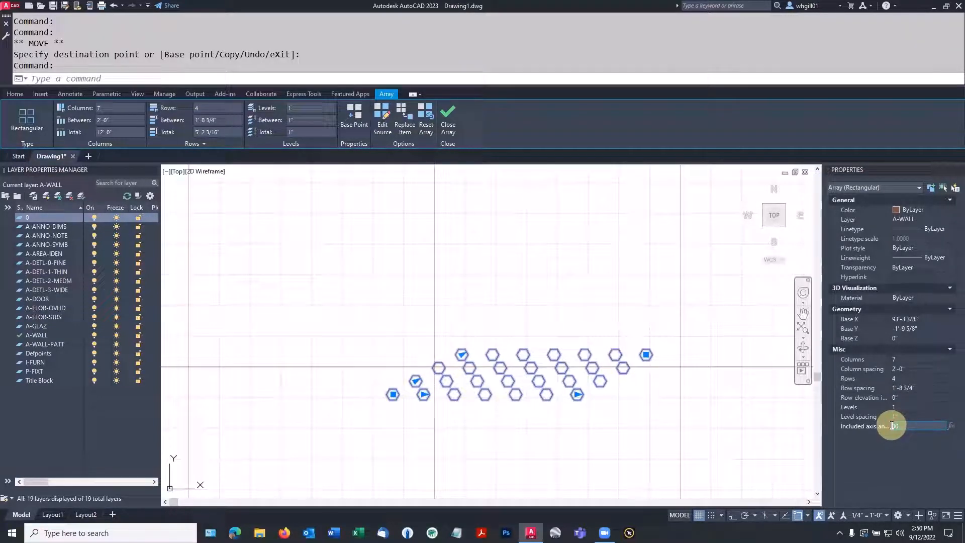
Set the array's included axis angle to 60 and extend it to eight columns and five rows.
type("60")
key("Return")
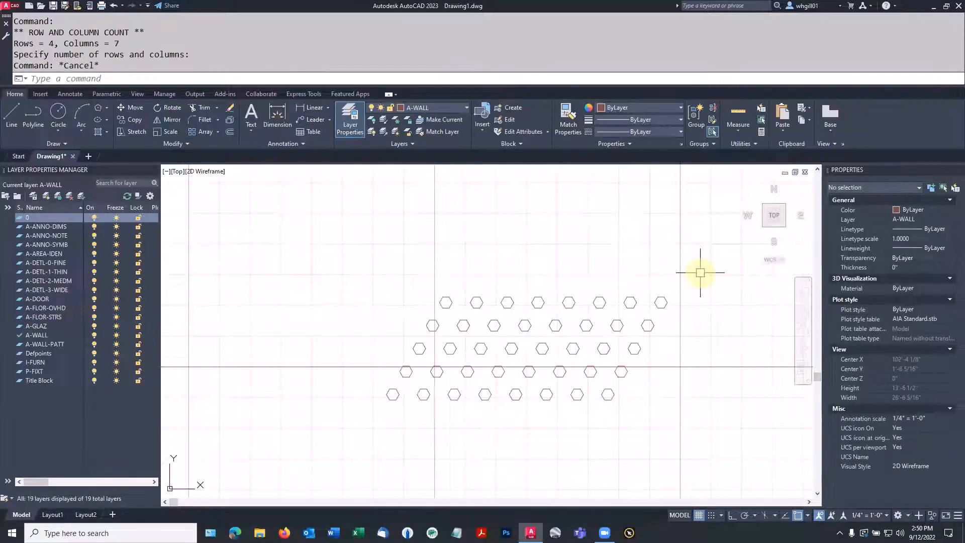
scroll(700, 273, "down", 4)
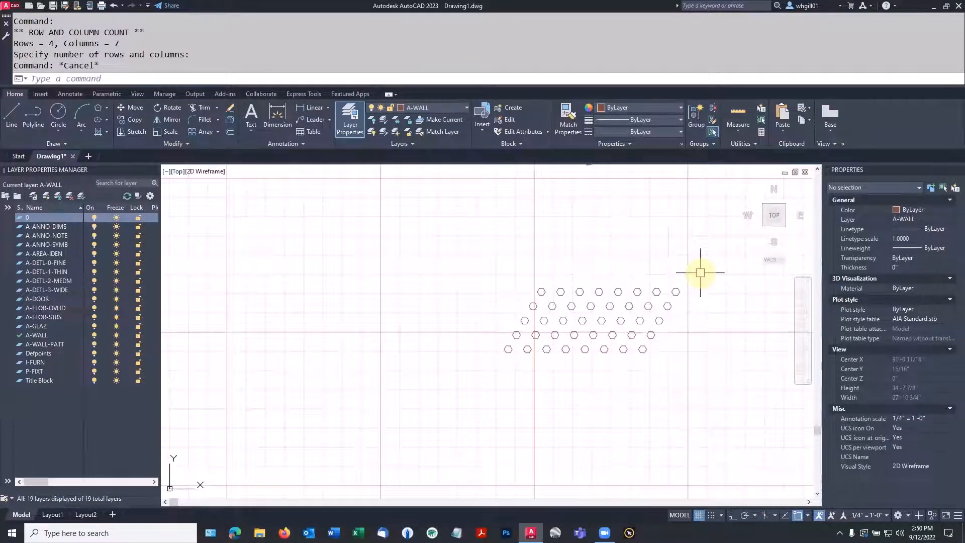
left_click(668, 291)
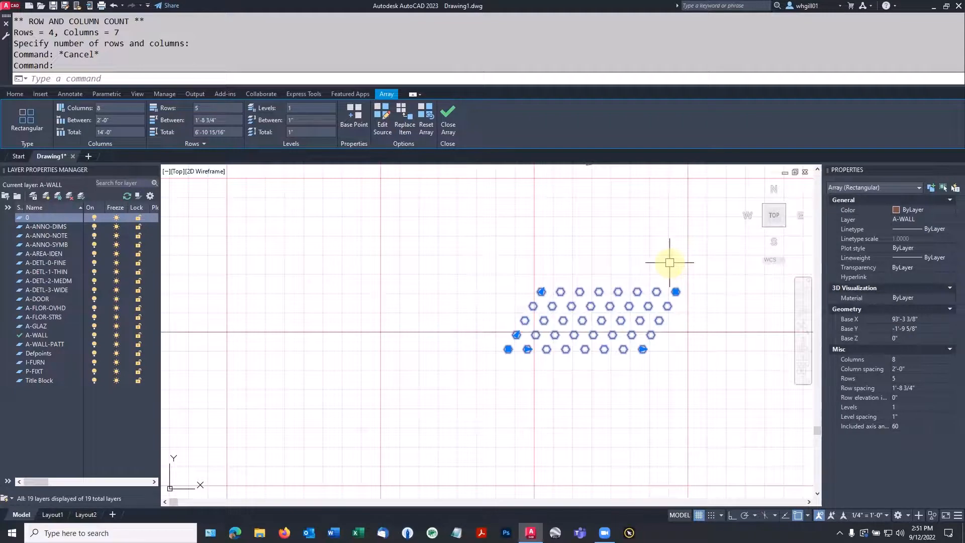
key("Escape")
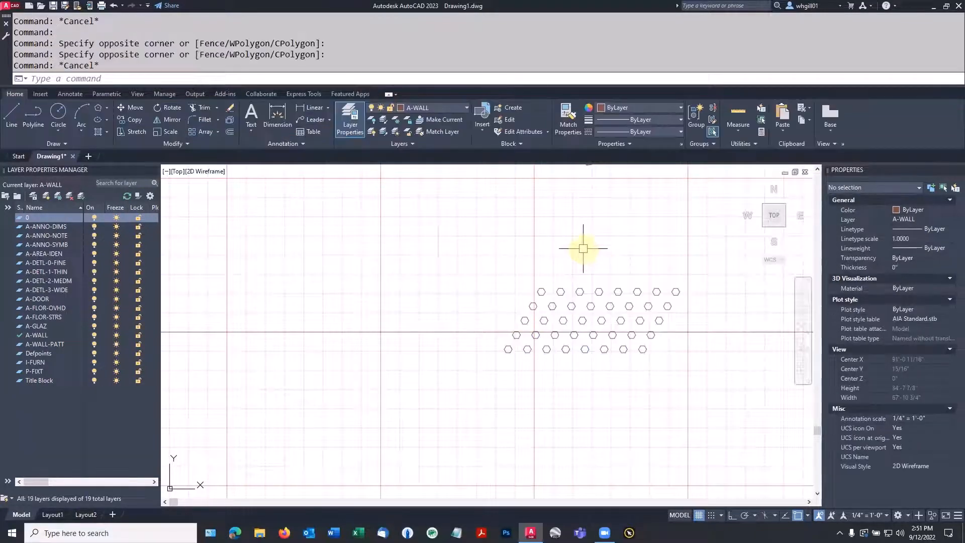
Draw a circle in the empty area to the left of the hexagon array.
scroll(441, 295, "up", 2)
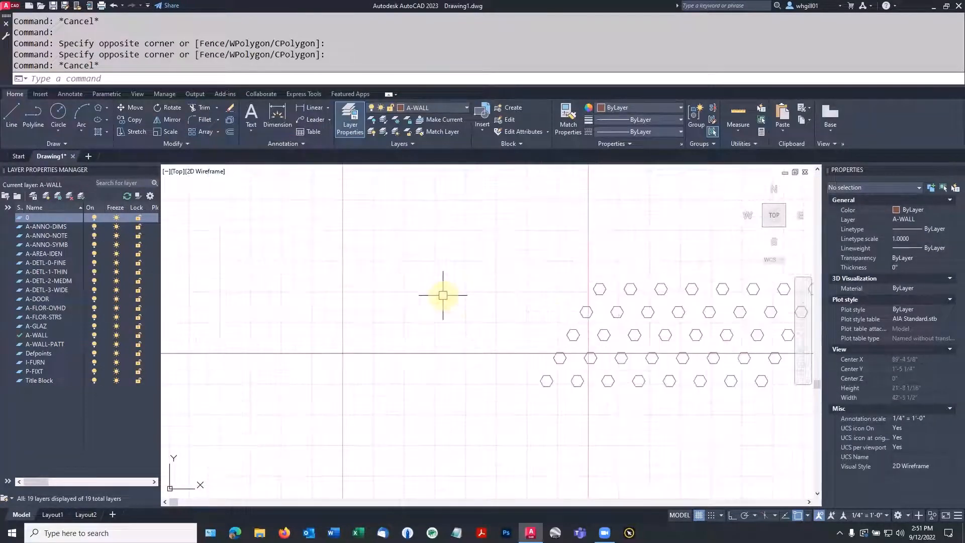
type("c")
key("space")
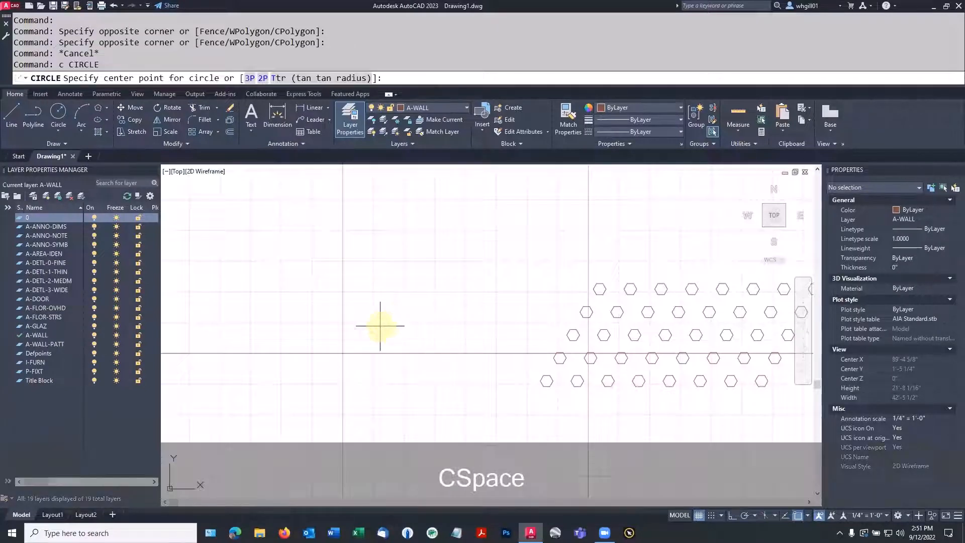
left_click(367, 327)
type("1ci")
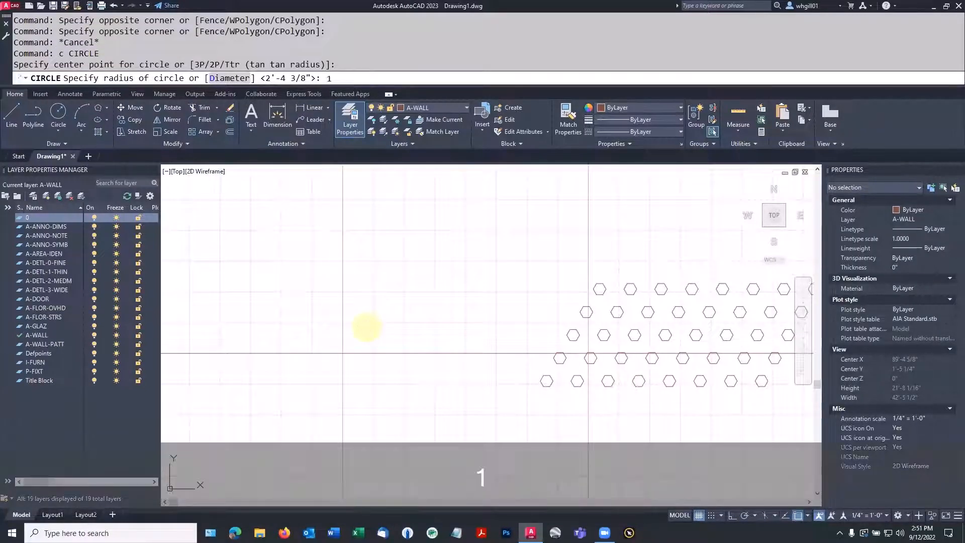
key("space")
left_click(367, 295)
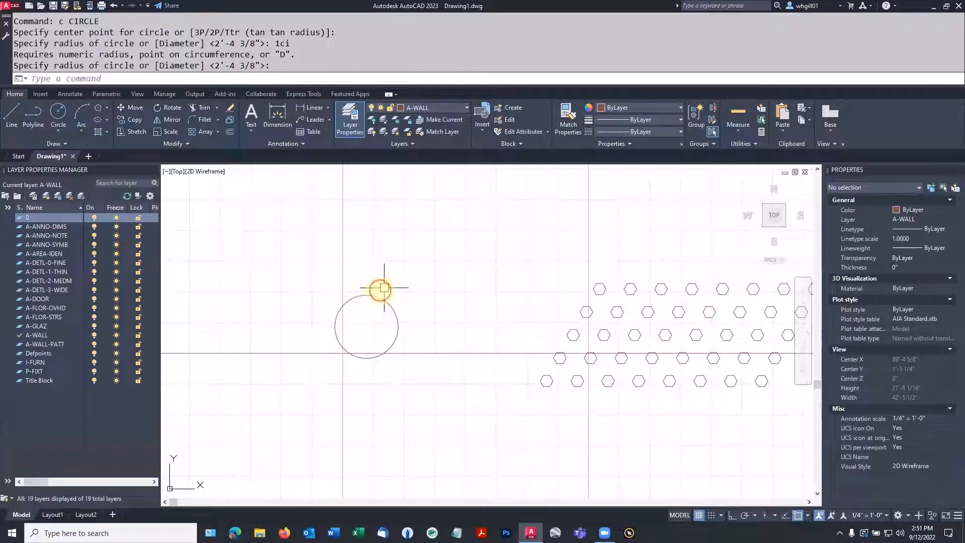
Draw a small, nearly square rectangle just above the circle as a chair seat.
type("rec")
key("space")
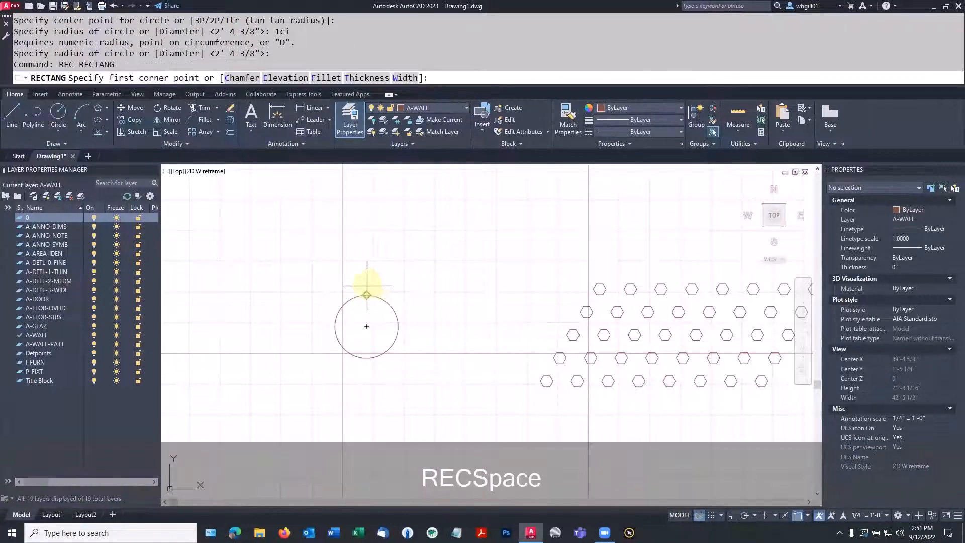
scroll(358, 285, "up", 4)
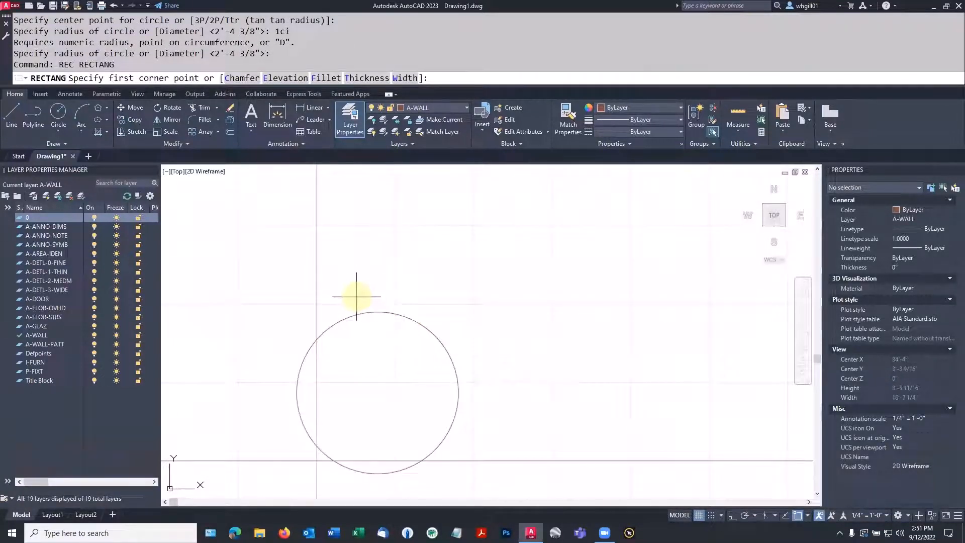
left_click(356, 251)
left_click(406, 251)
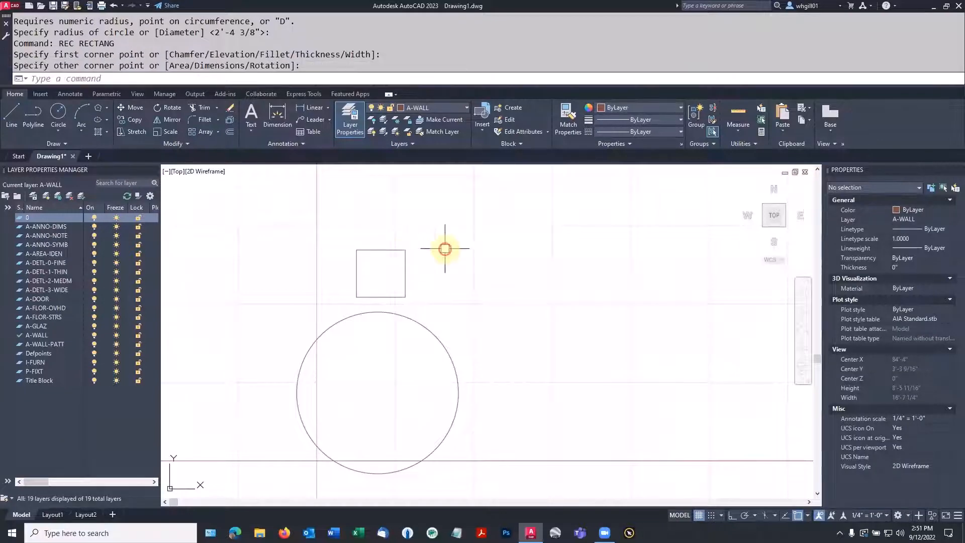
scroll(473, 237, "down", 4)
middle_click_drag(493, 240, 503, 251)
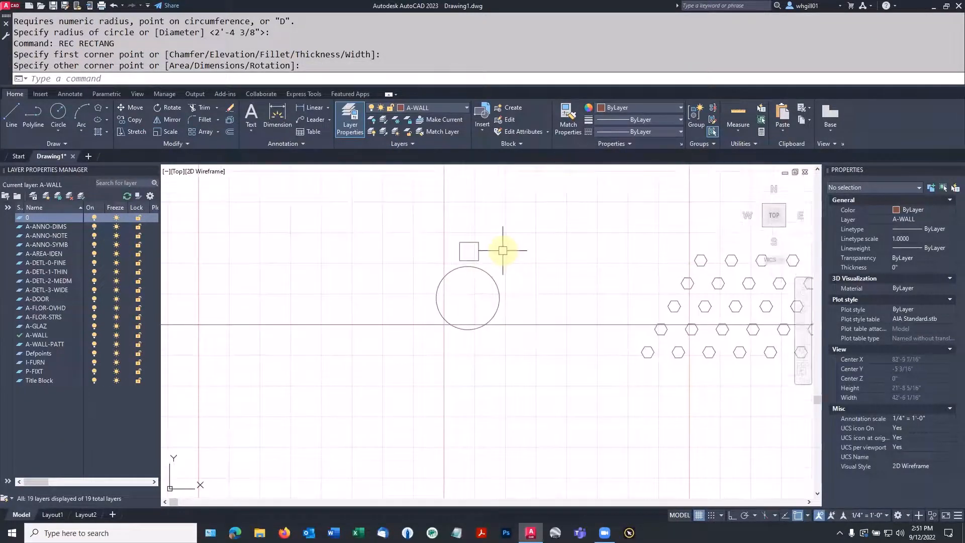
With object snap off, draw a straight line across the chair rectangle near its upper edge to form the backrest.
scroll(470, 251, "up", 8)
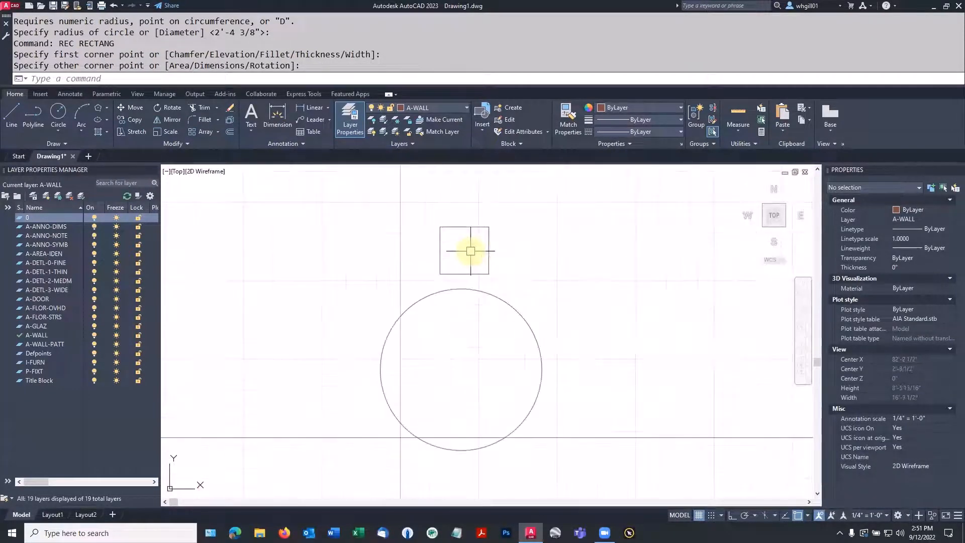
type("l")
key("space")
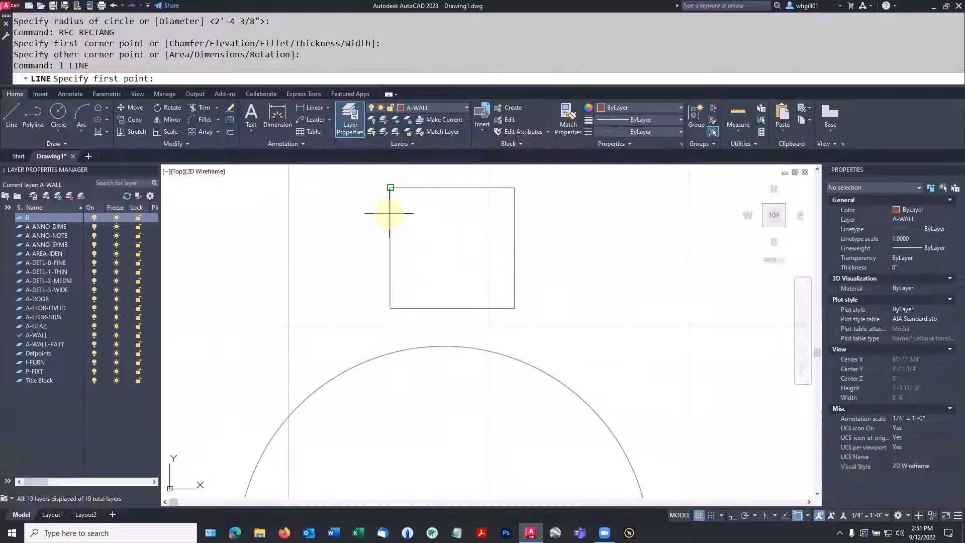
key("F3")
left_click(390, 209)
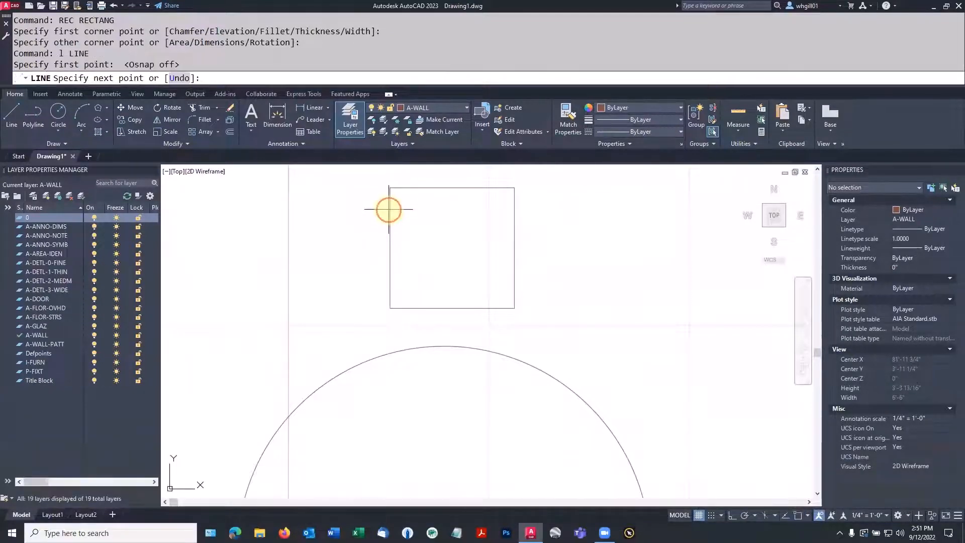
left_click(513, 209)
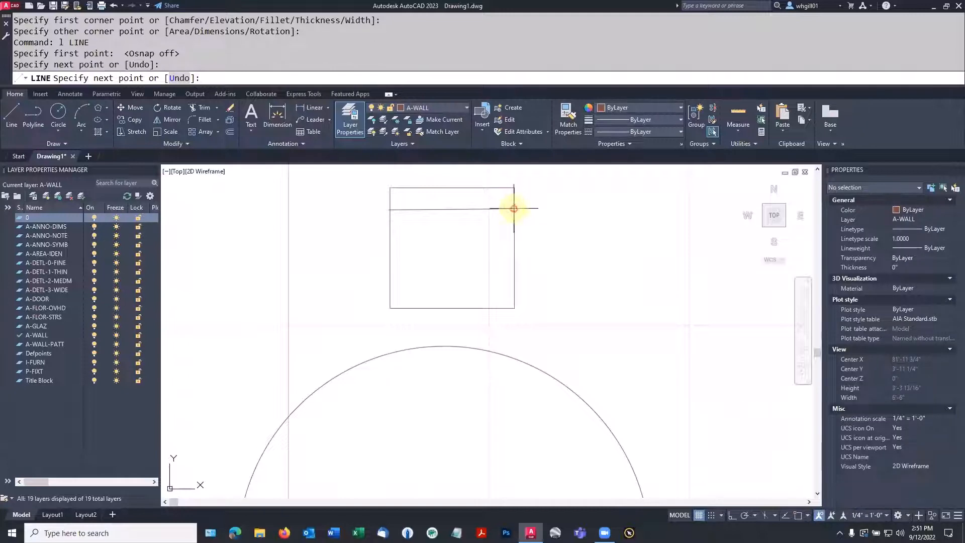
key("Escape")
scroll(527, 228, "down", 4)
scroll(526, 230, "down", 5)
scroll(534, 241, "up", 5)
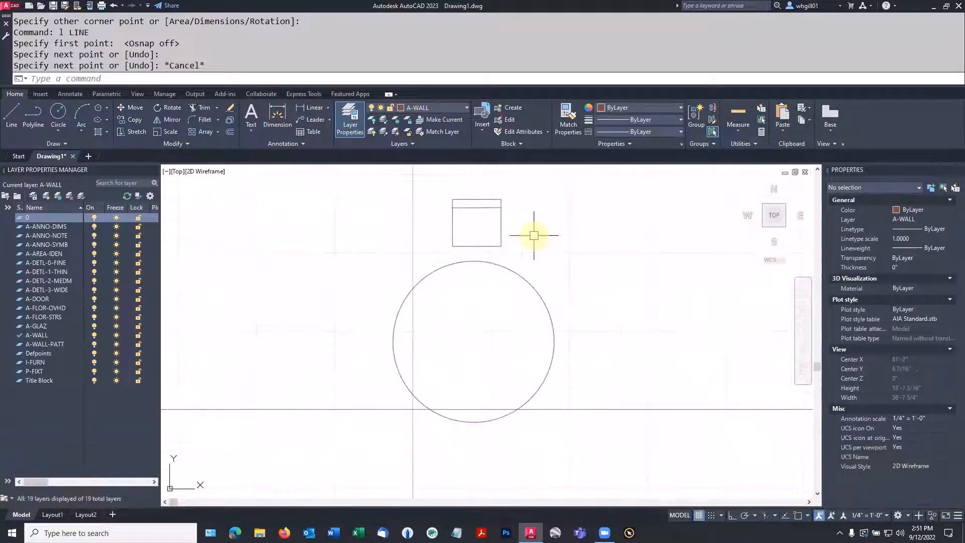
Create a six-item polar array of the chair rectangle and backrest line around the circle's center, with object snap on.
left_click_drag(433, 192, 516, 251)
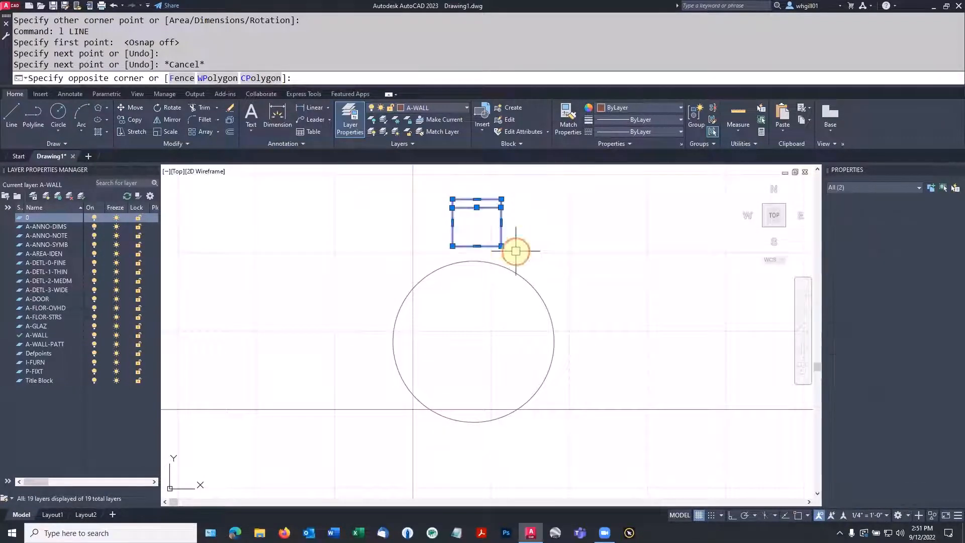
left_click(217, 131)
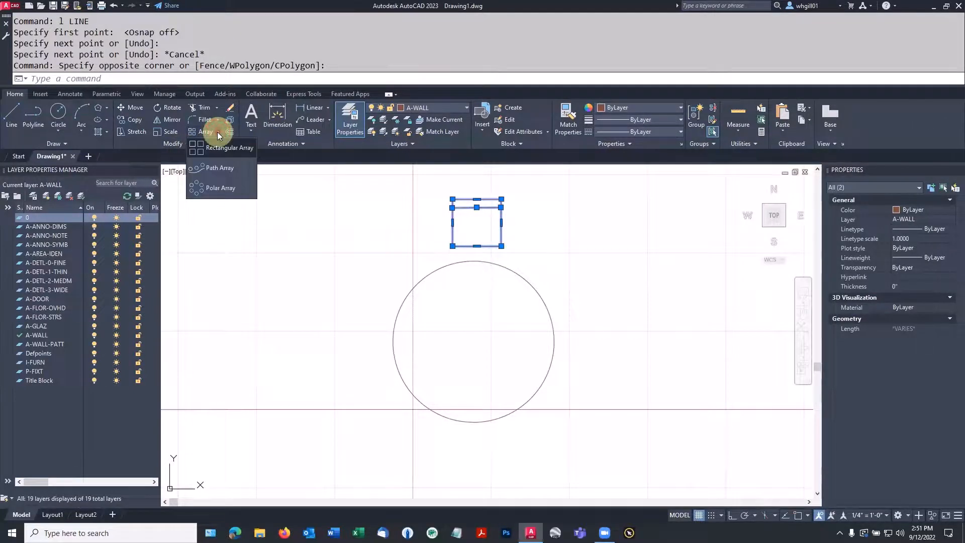
left_click(217, 185)
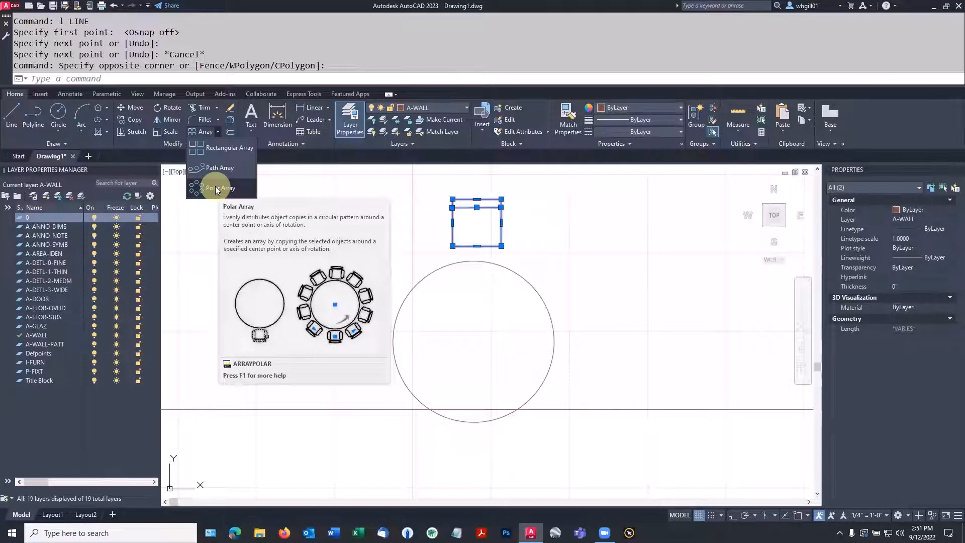
left_click(215, 187)
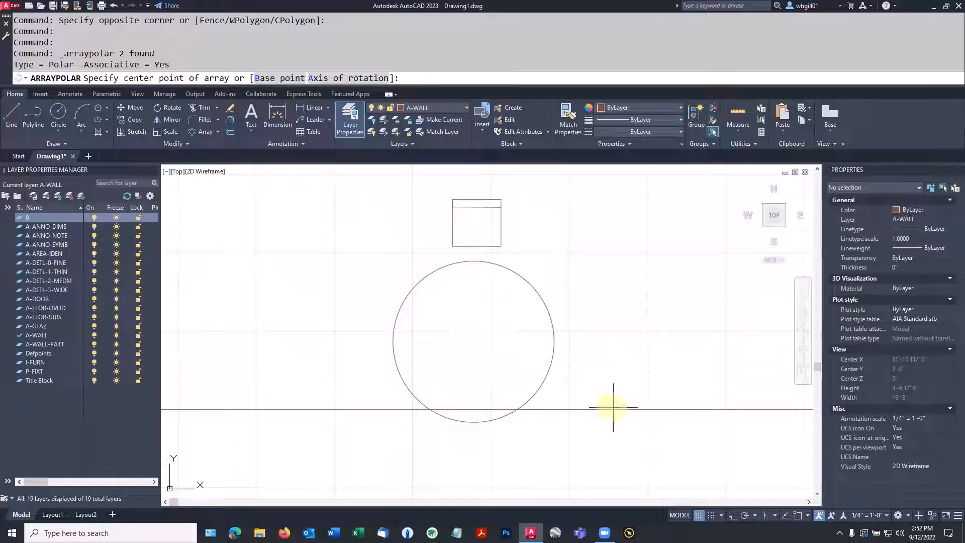
left_click(796, 514)
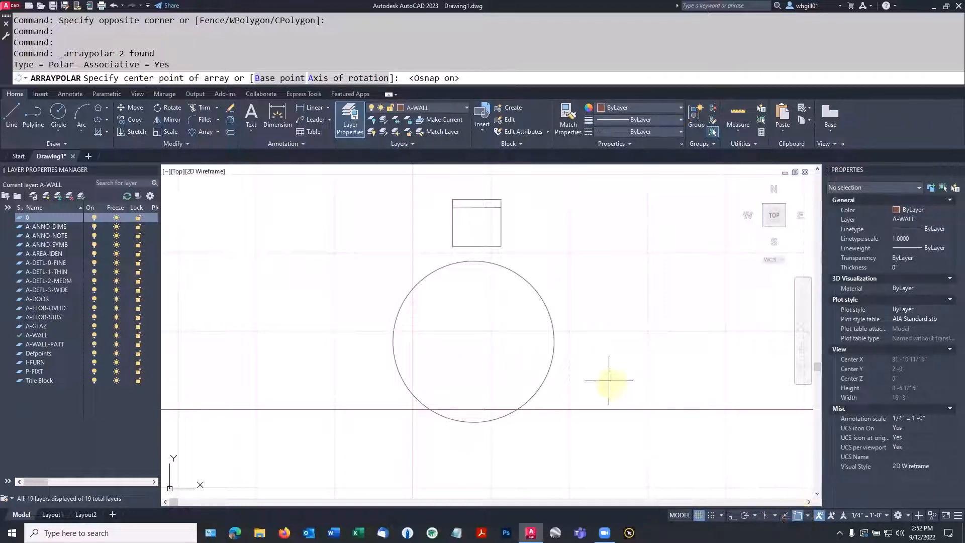
left_click(473, 341)
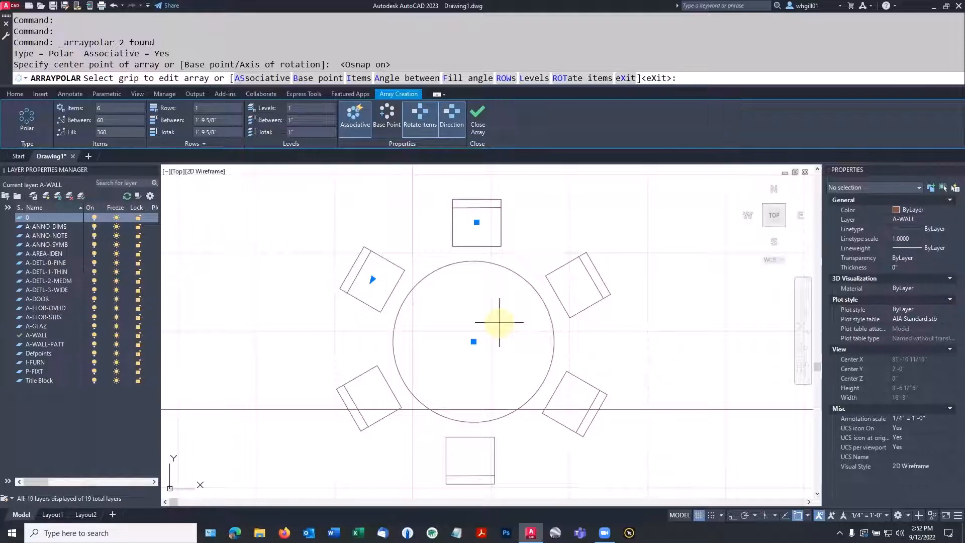
key("Return")
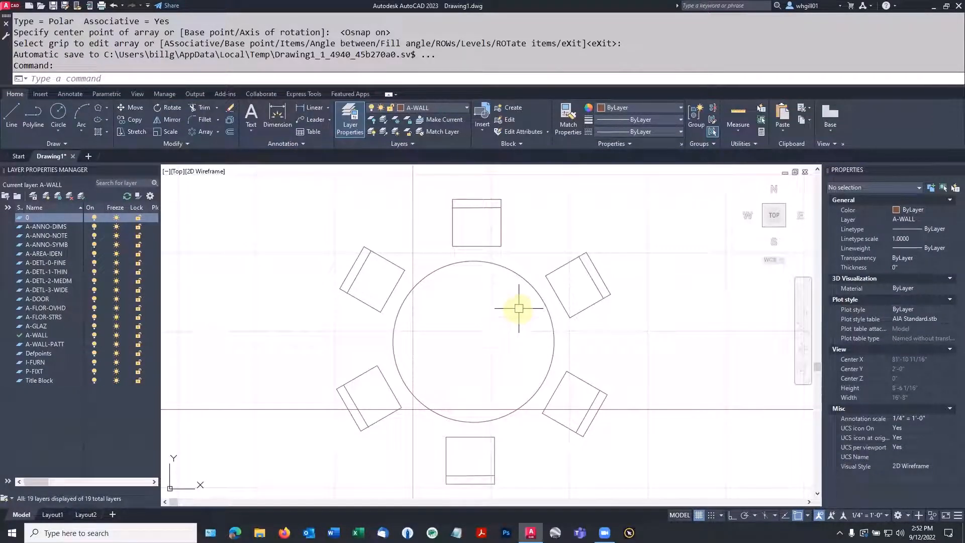
Set the number of items in the polar chair array to 8.
left_click(587, 271)
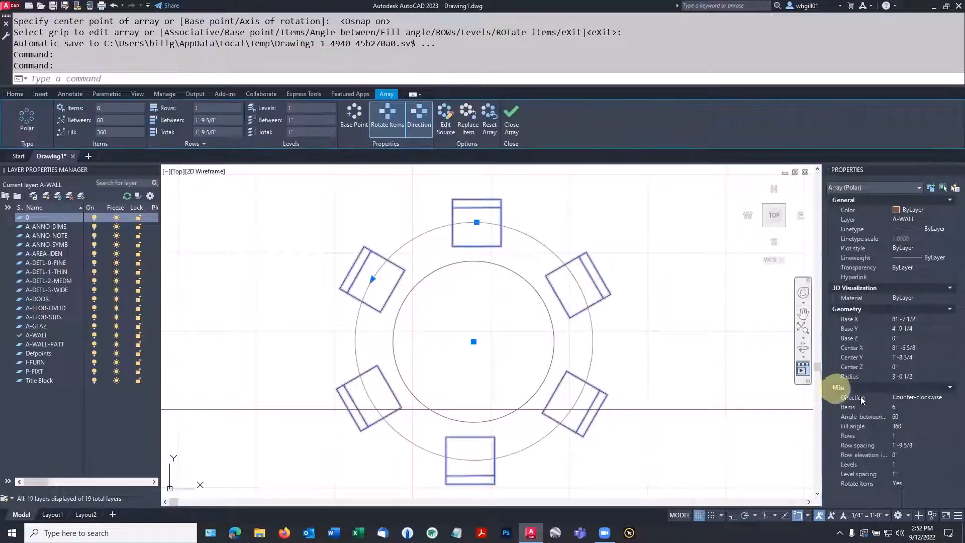
left_click(907, 406)
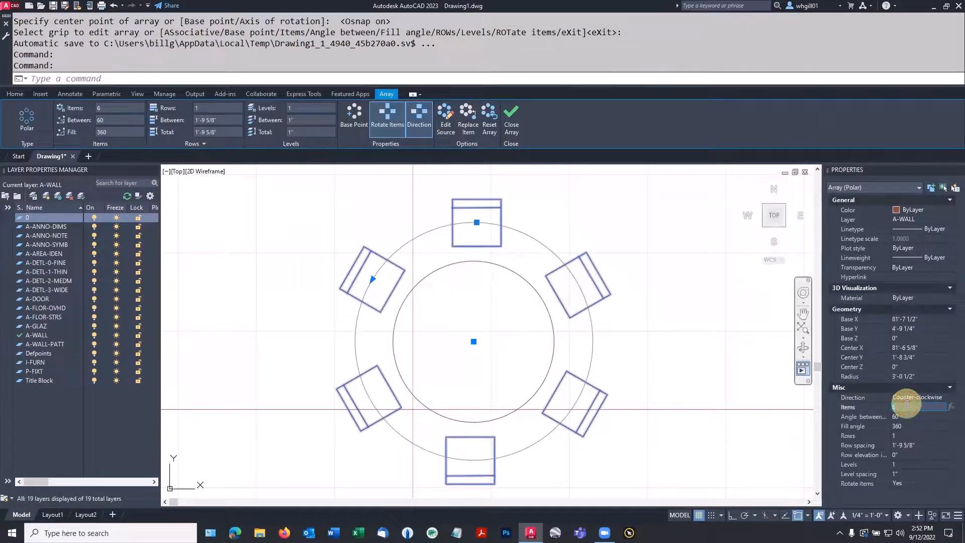
type("8")
key("Return")
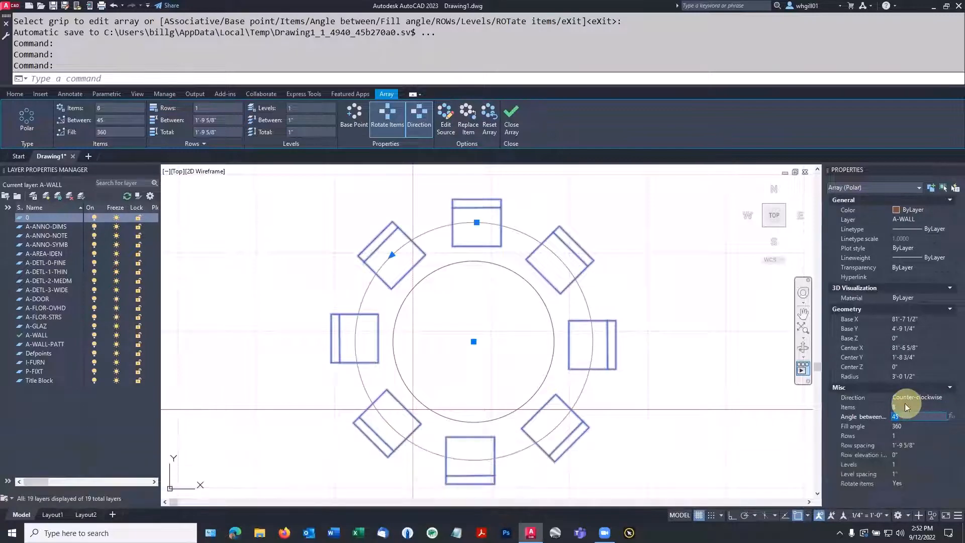
left_click(757, 424)
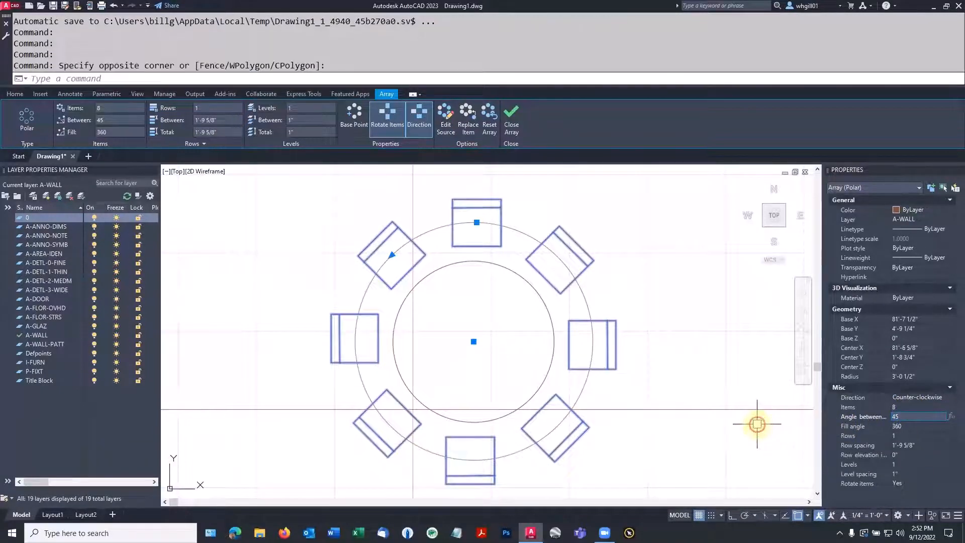
key("Escape")
scroll(751, 412, "down", 2)
mouse_move(749, 410)
middle_mouse_down()
mouse_move(651, 368)
mouse_move(650, 401)
middle_mouse_up()
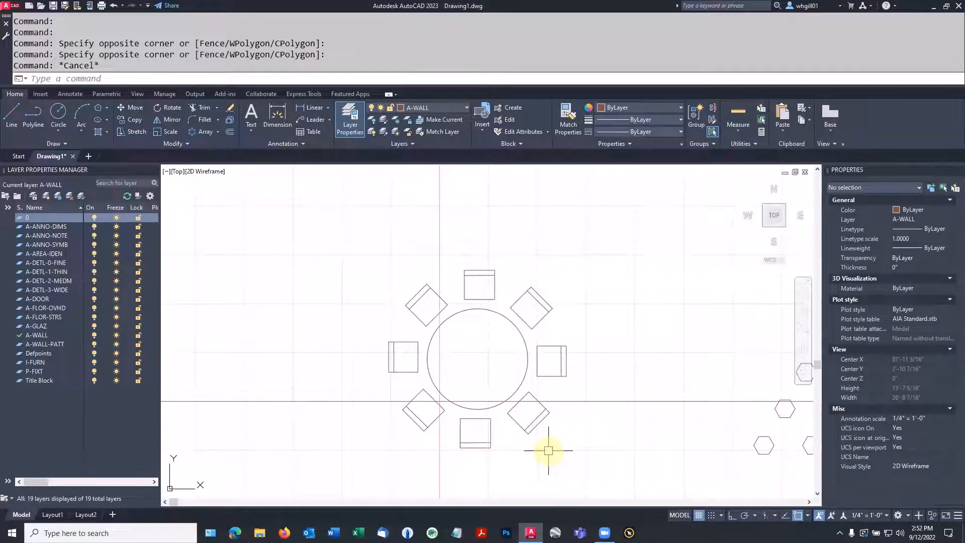
Draw a diagonal line about 16' long across the two nested rectangles, starting above them and ending below the outer one.
scroll(549, 453, "down", 3)
scroll(556, 496, "up", 5)
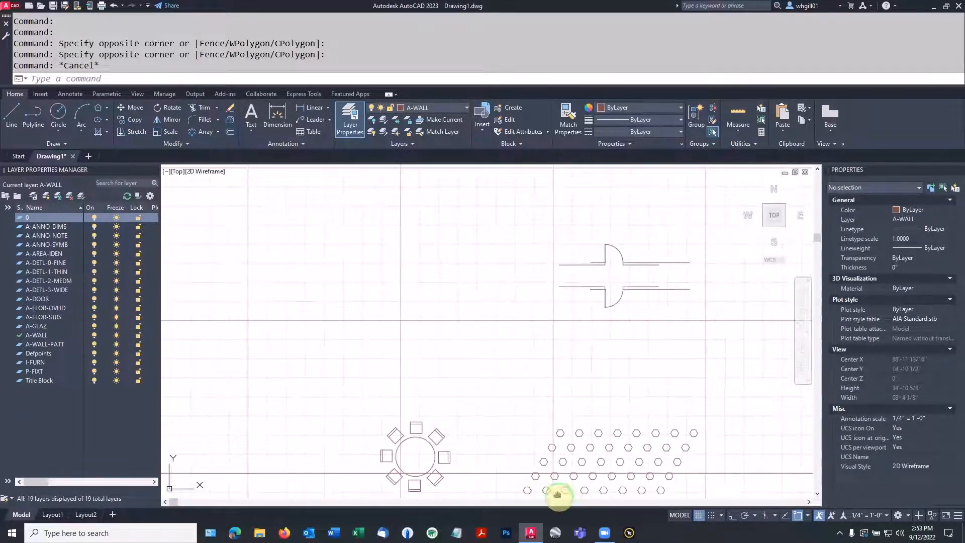
type("l")
key("Return")
left_click(507, 296)
left_click(427, 425)
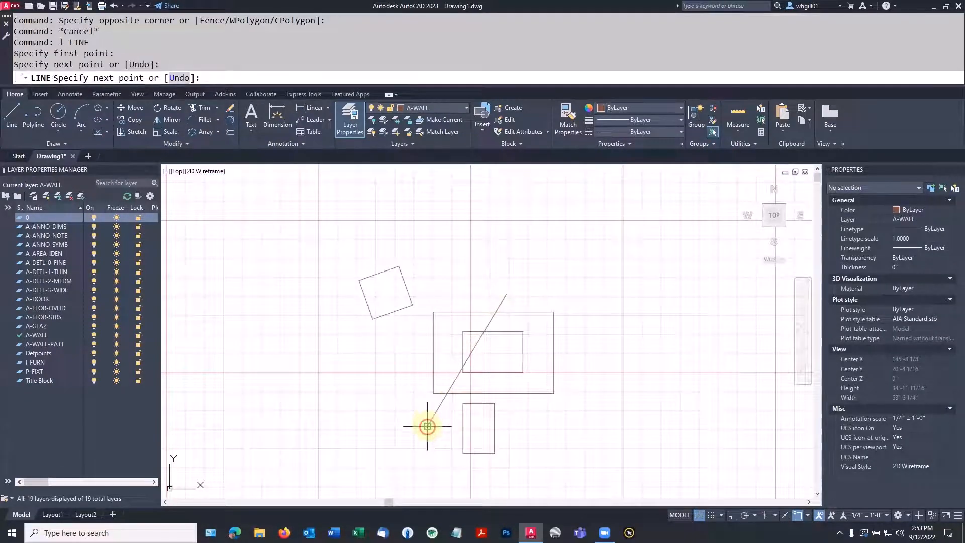
key("Escape")
Draw a circle centered inside the inner rectangle, with its radius reaching the outer rectangle's lower-right corner.
type("c")
key("space")
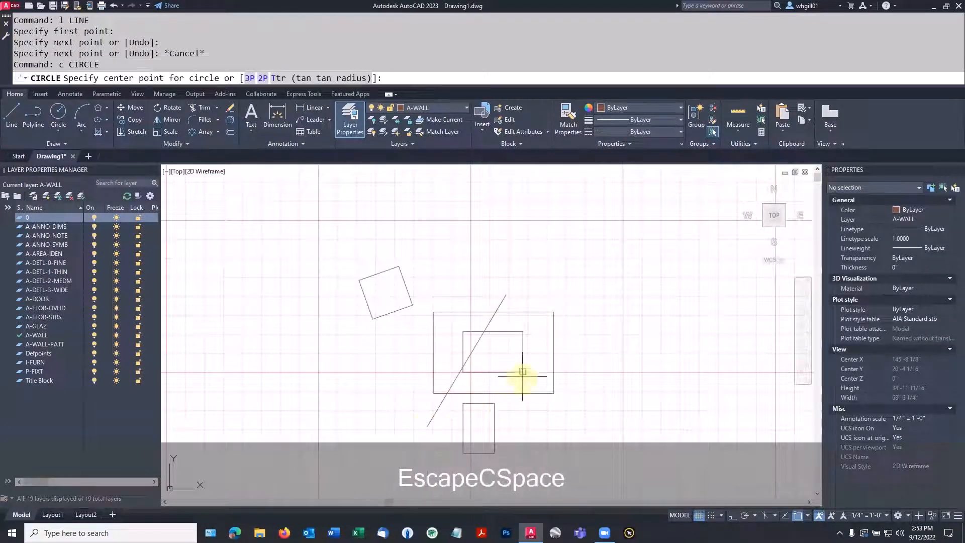
left_click(500, 357)
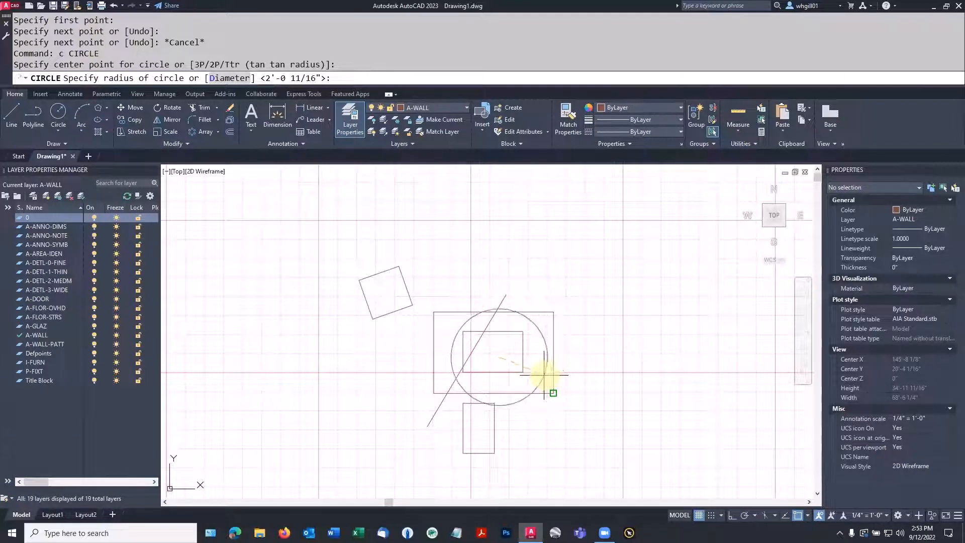
left_click(552, 389)
scroll(545, 361, "down", 4)
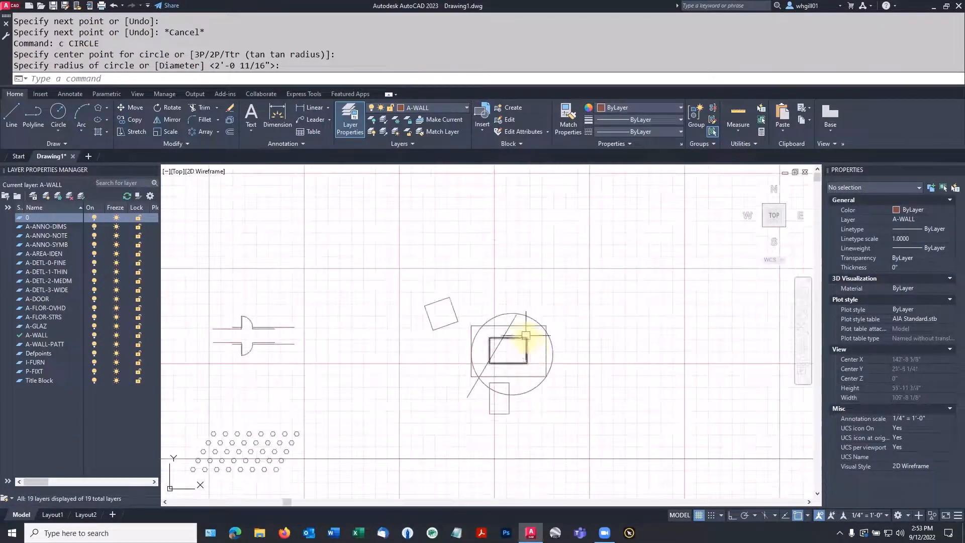
Stretch the diagonal line's upper endpoint beyond the circle, making the line about 20'-6" long.
scroll(522, 335, "up", 5)
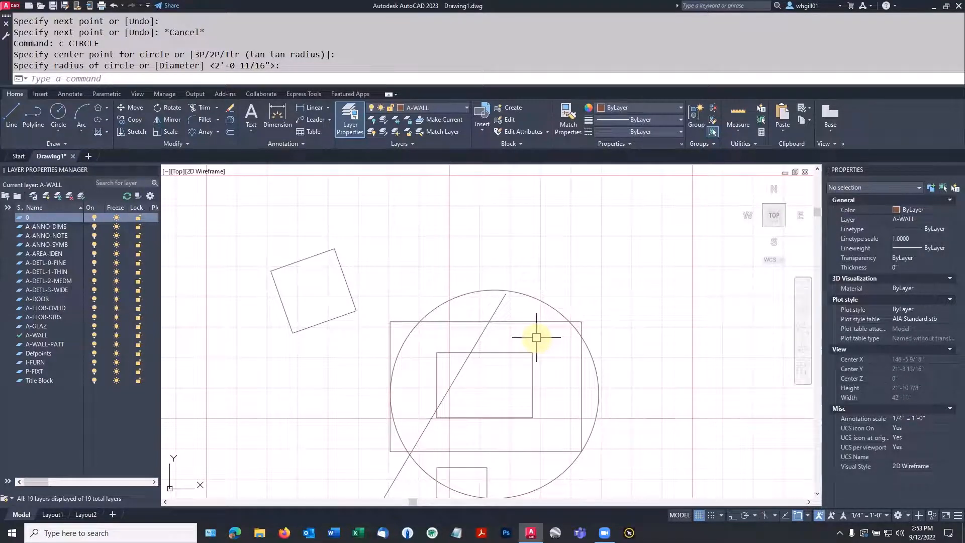
left_click(498, 309)
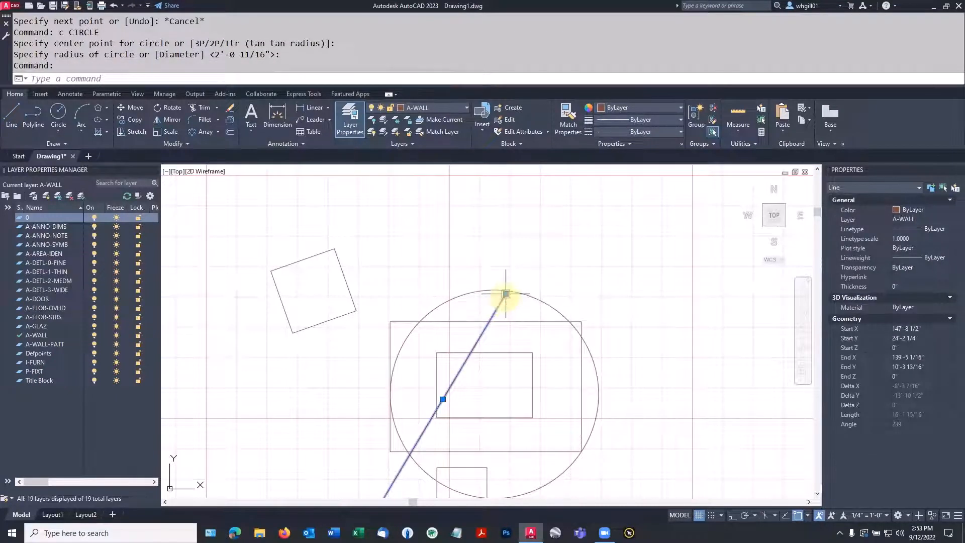
left_click(506, 294)
mouse_move(530, 231)
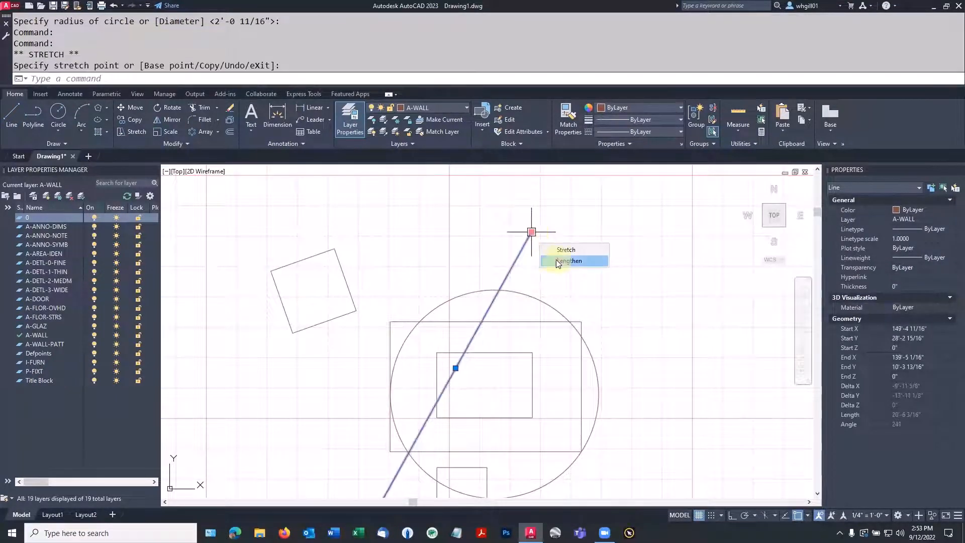
key("Escape")
key("Escape")
scroll(562, 274, "down", 2)
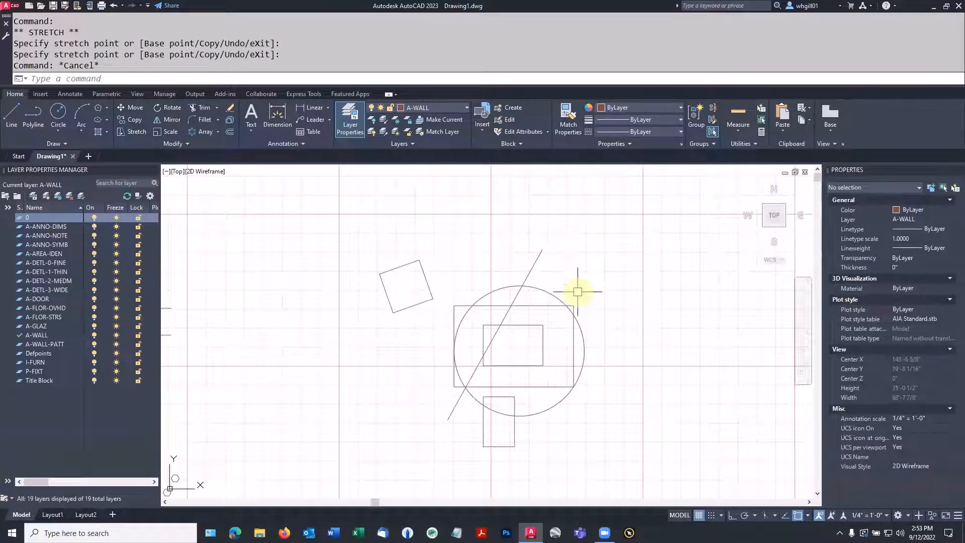
type("tr")
key("space")
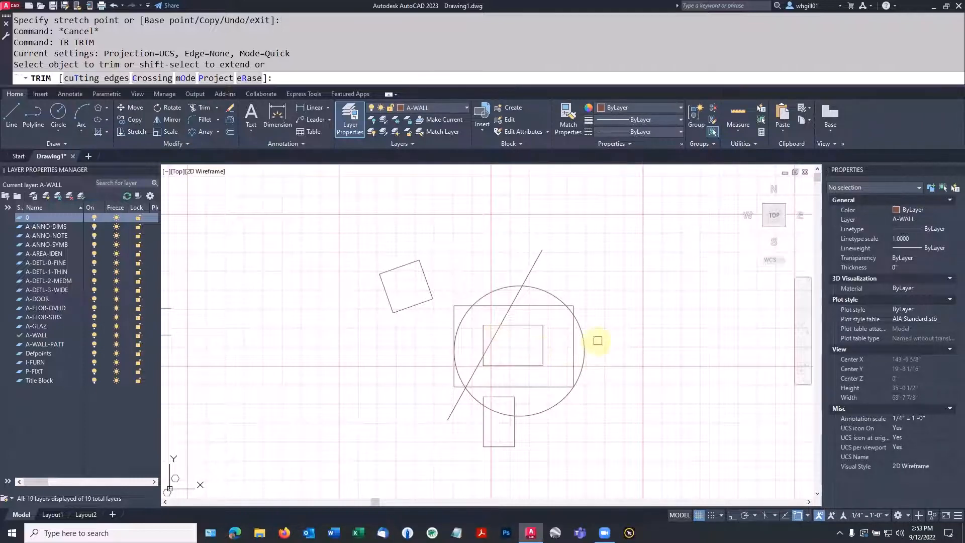
key("Escape")
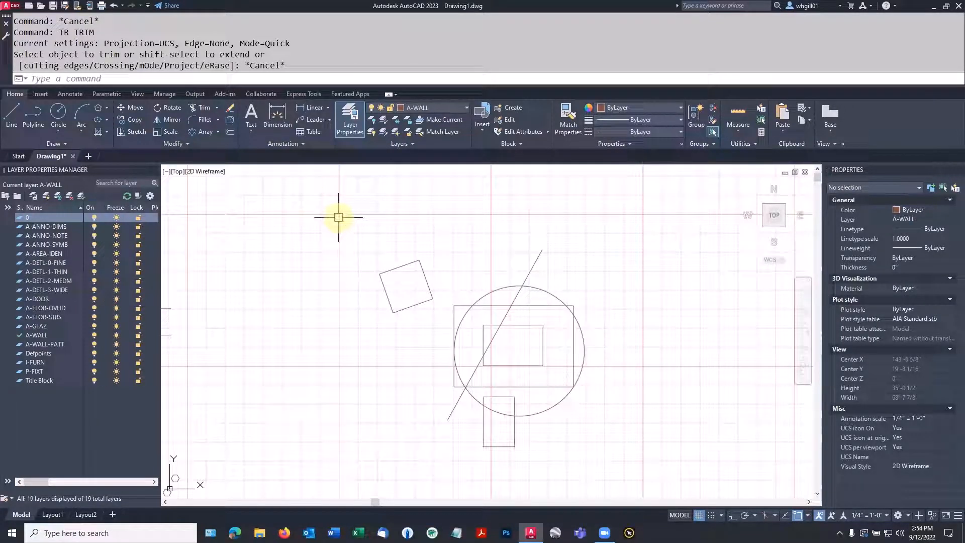
key("Escape")
Trim the part of the diagonal line inside the circle, using the circle and the line as cutting edges.
type("TRIM")
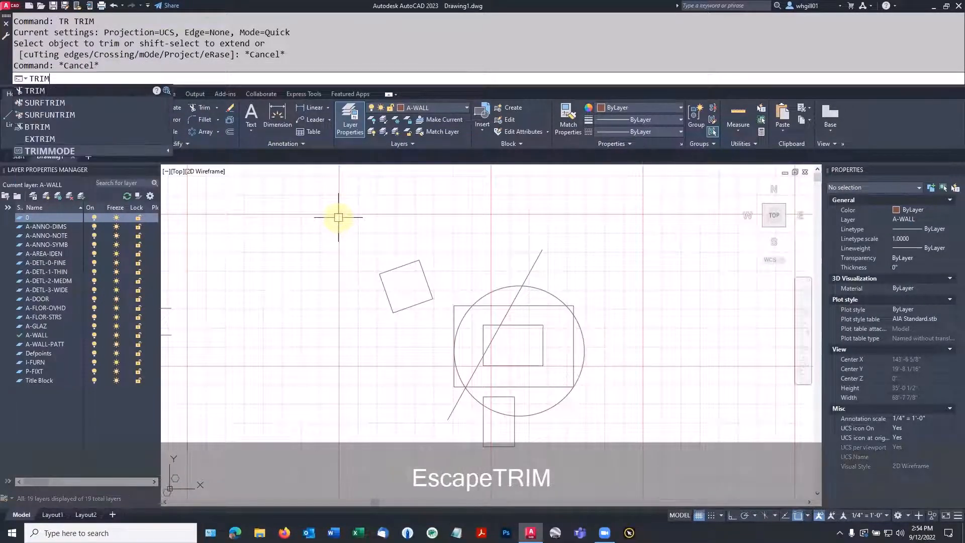
key("Return")
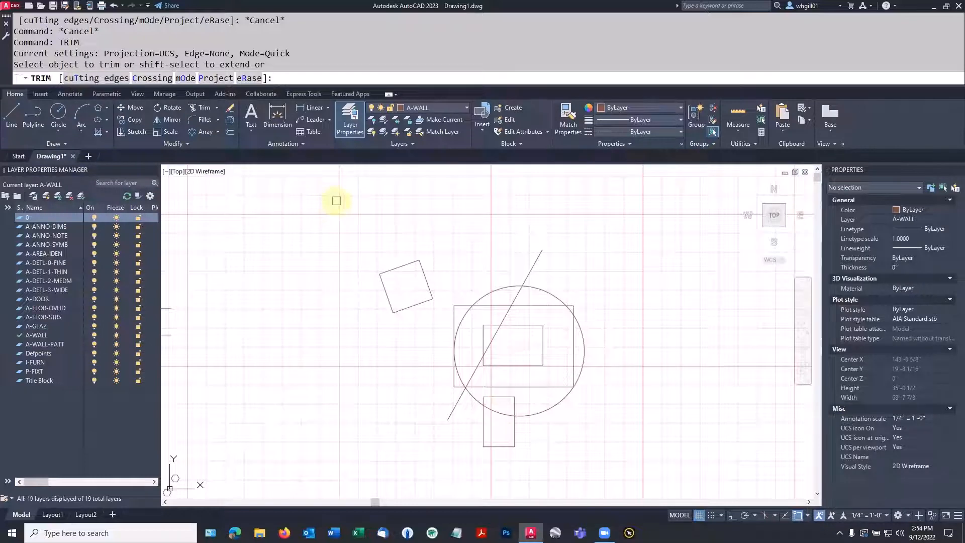
type("t")
key("Return")
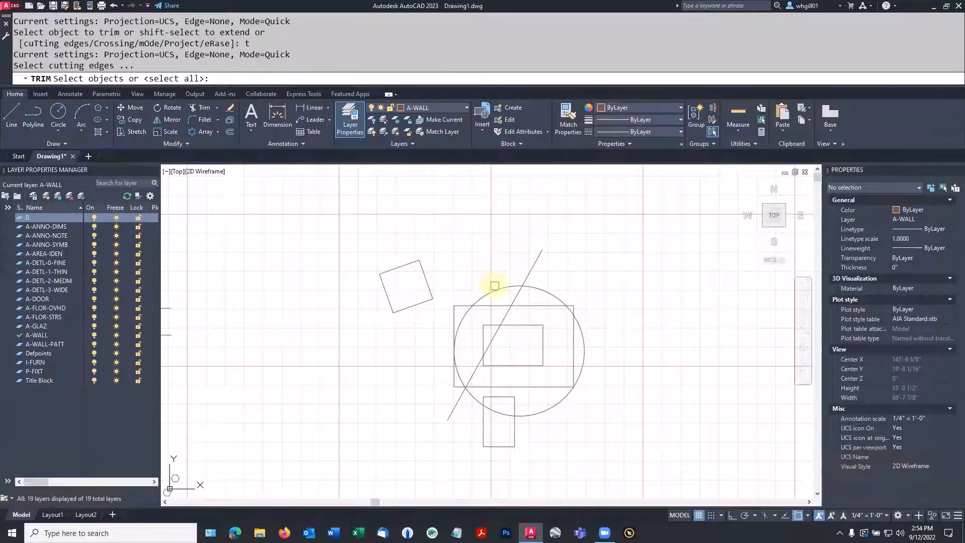
left_click(496, 289)
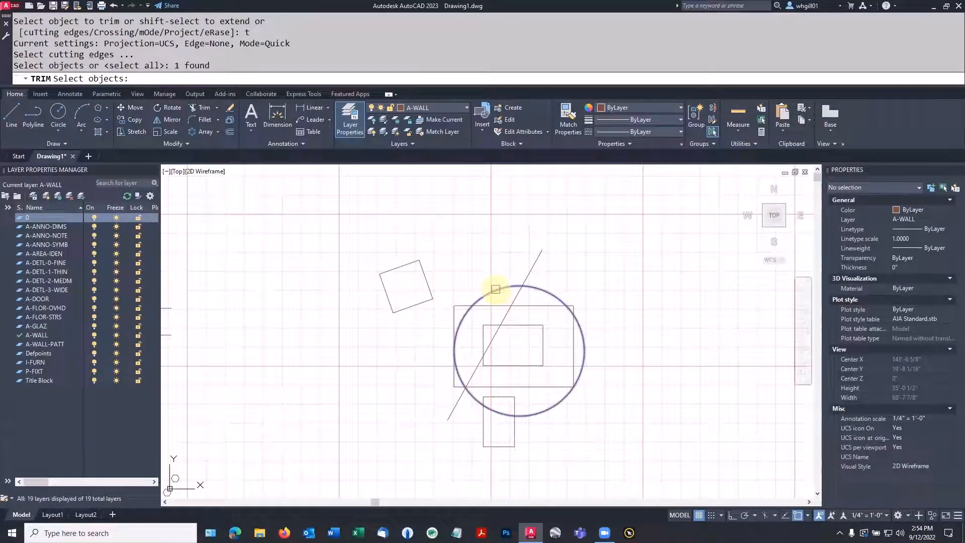
left_click(515, 296)
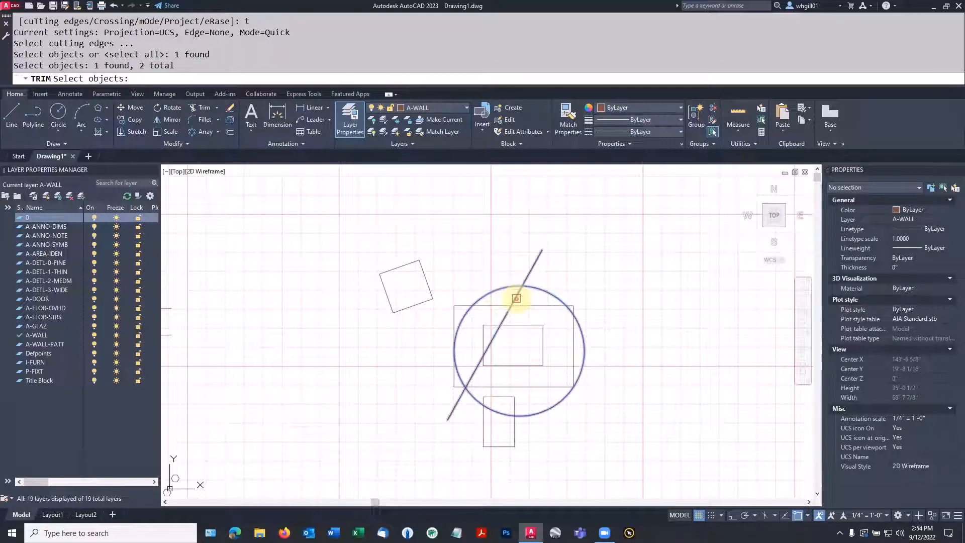
key("space")
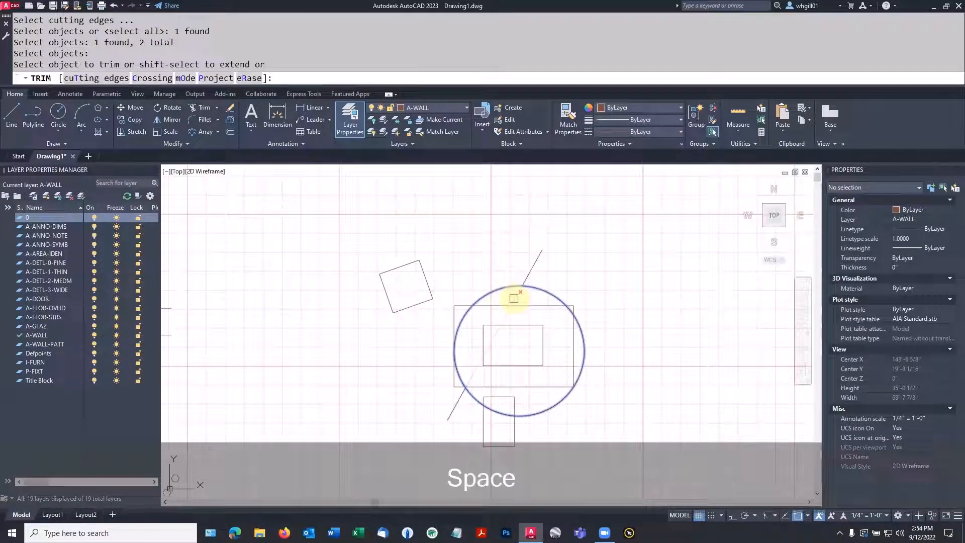
left_click(514, 298)
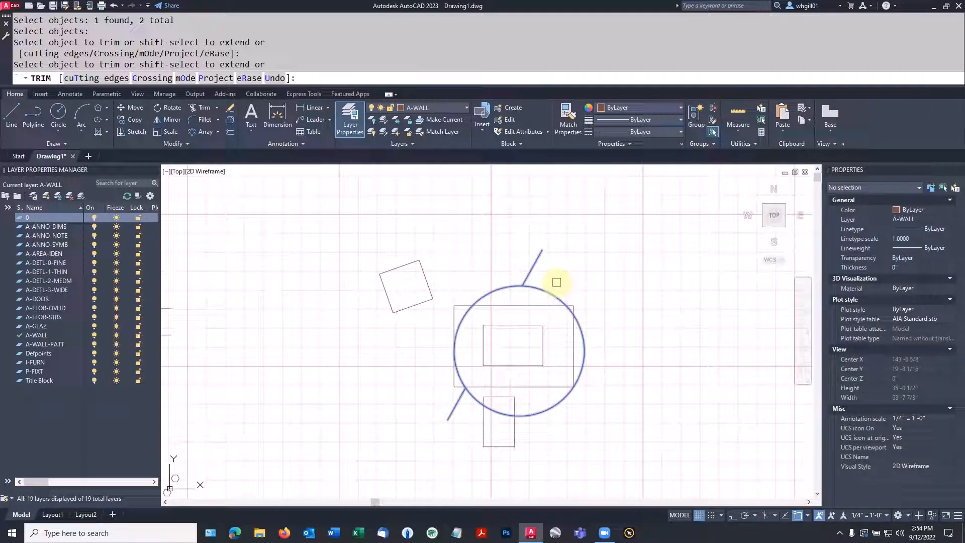
left_click(552, 260)
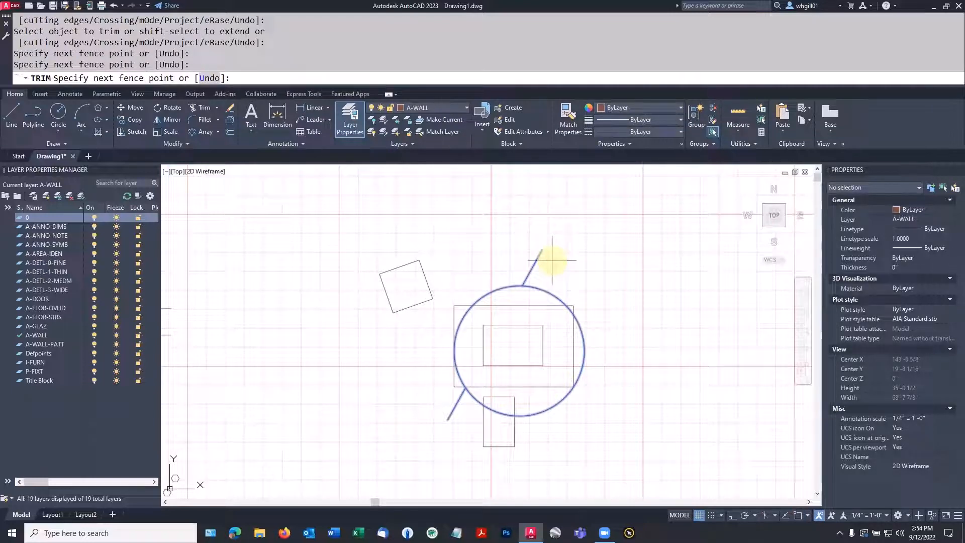
key("Escape")
Draw a three-point arc bulging upward, to the right of the remaining upper line segment's free end.
scroll(537, 272, "up", 4)
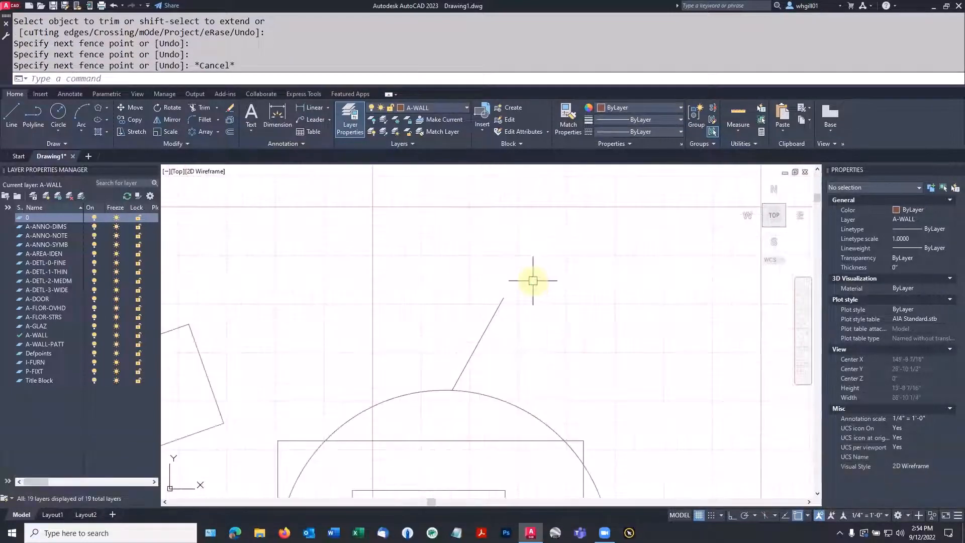
type("arc")
key("space")
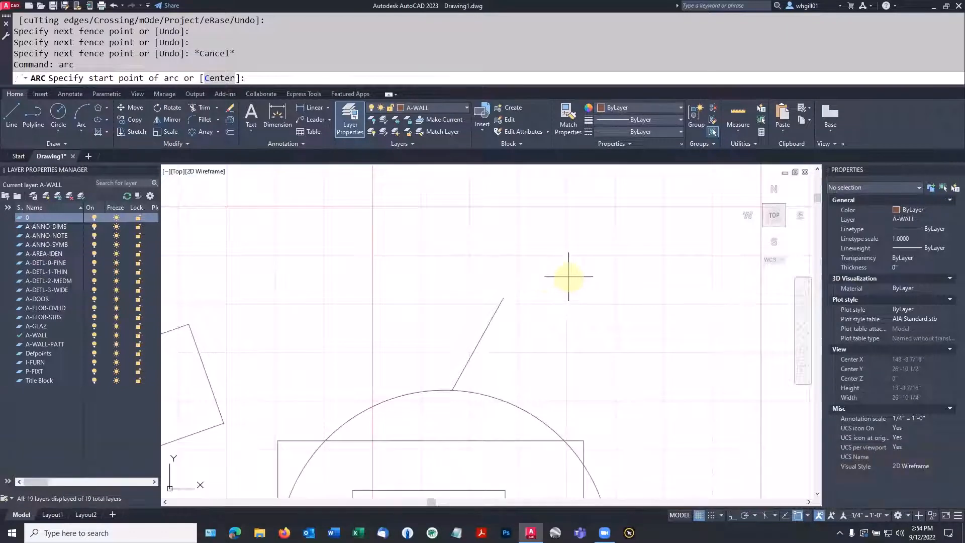
left_click(568, 276)
left_click(640, 257)
left_click(687, 333)
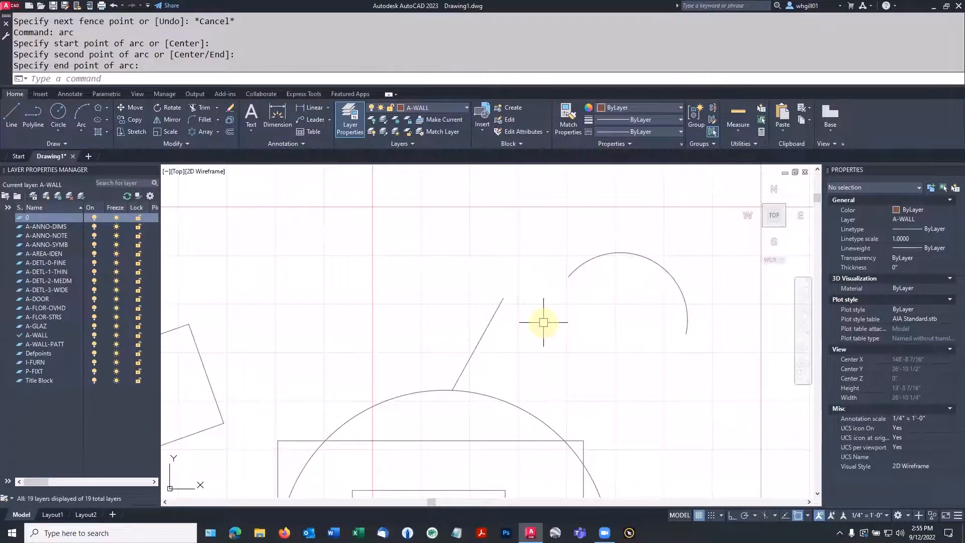
type("BLEND")
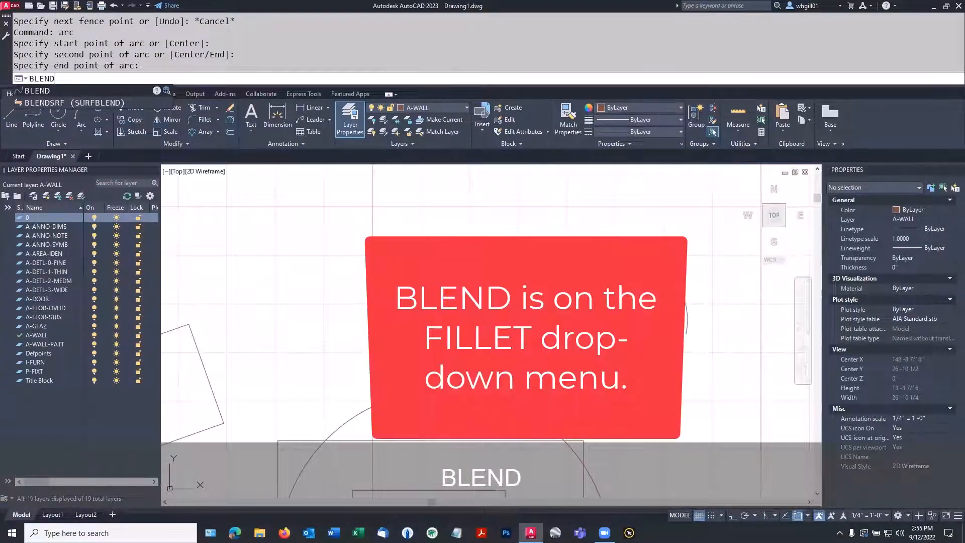
key("Escape")
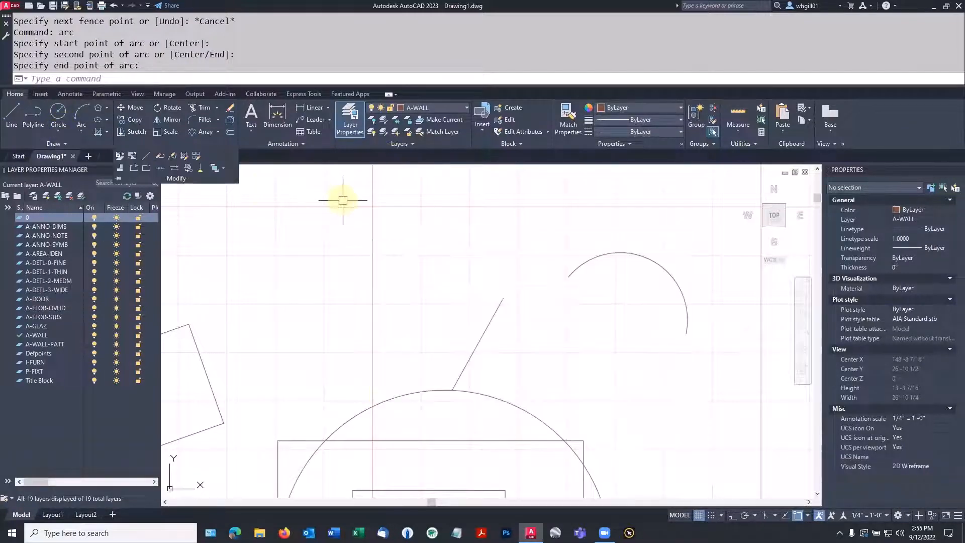
key("Escape")
key("Escape")
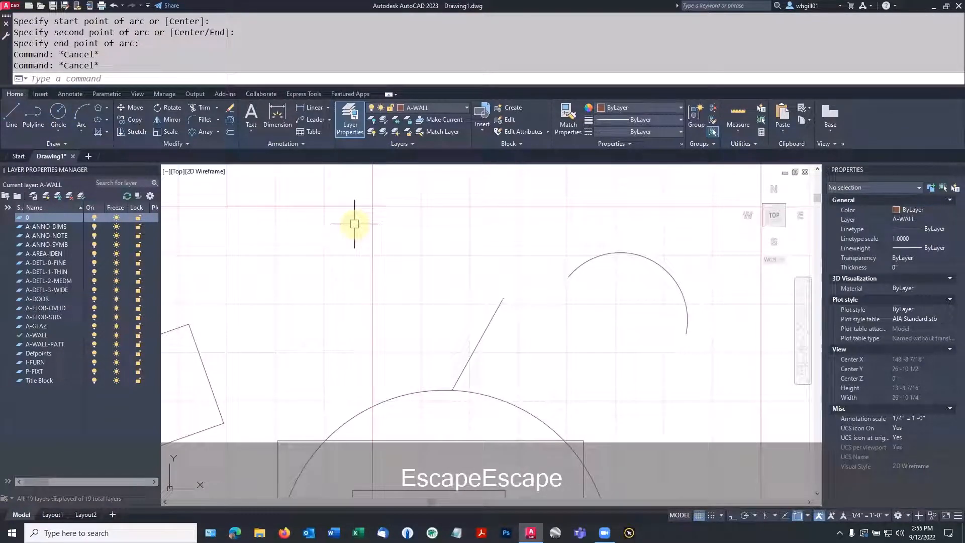
Blend the upper end of the line segment to the near end of the arc with tangent continuity.
type("BLEND")
key("Return")
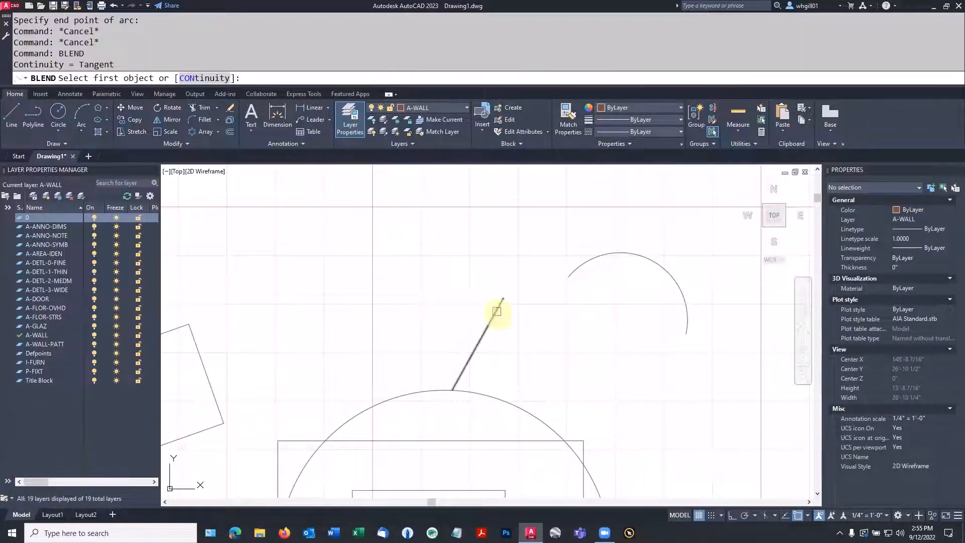
left_click(495, 308)
left_click(574, 272)
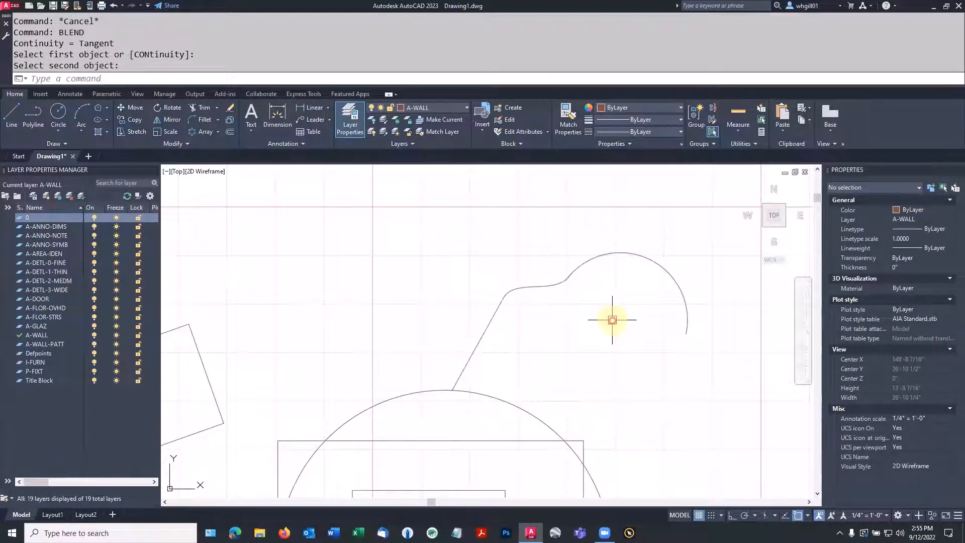
key("Escape")
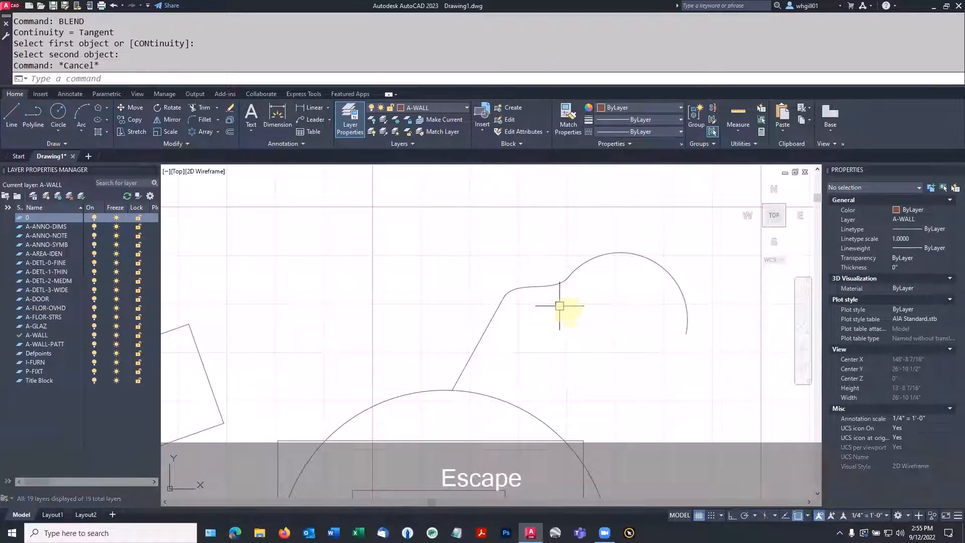
Reshape the blend spline by stretching its lower middle control vertex downward and its upper middle one upward.
left_click(558, 282)
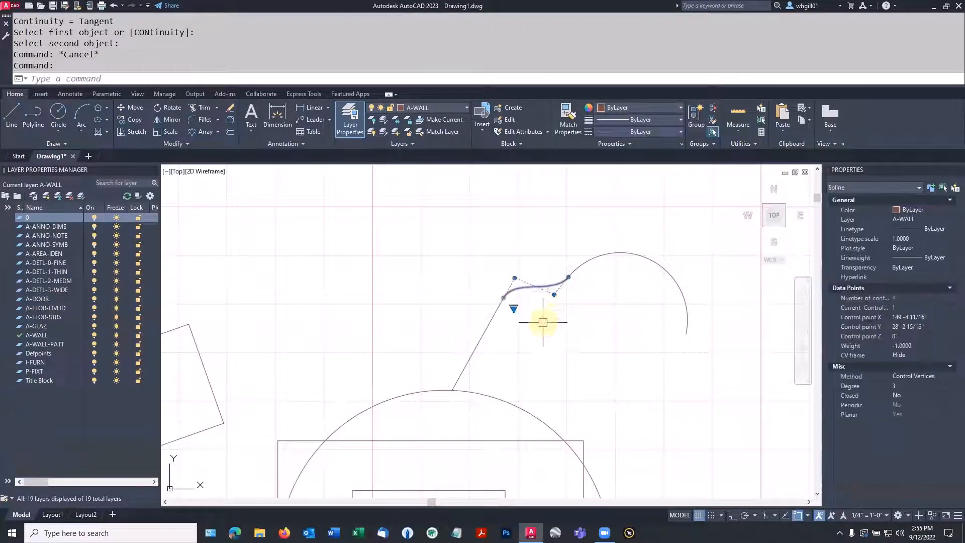
scroll(528, 309, "up", 4)
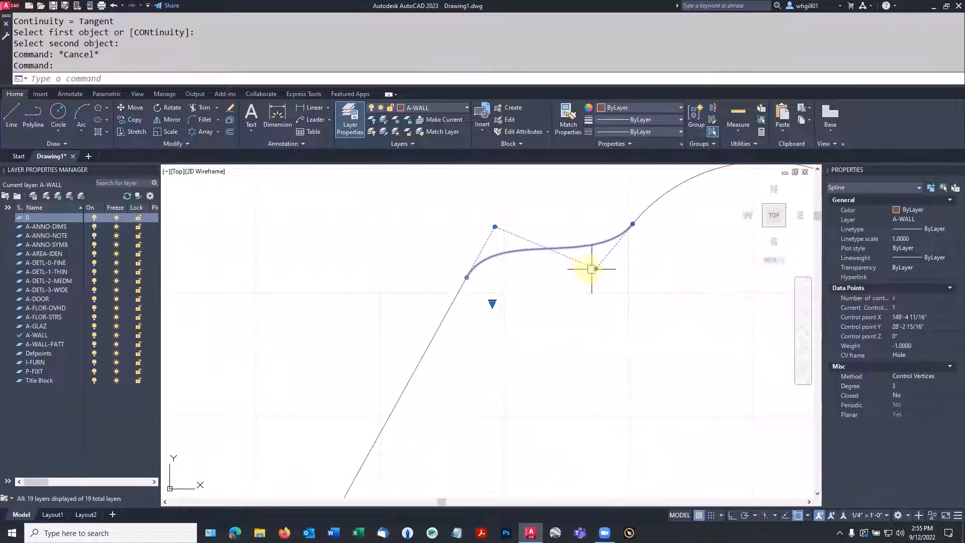
left_click(595, 268)
left_click(586, 309)
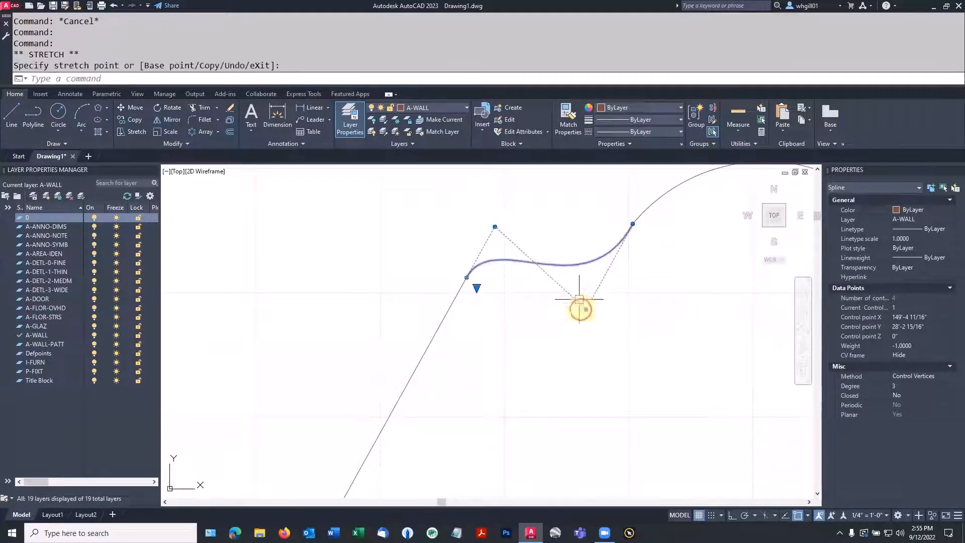
left_click(505, 189)
left_click(504, 188)
key("Escape")
Draw a short, nearly horizontal line in the empty area to the right of the circle.
scroll(571, 306, "down", 5)
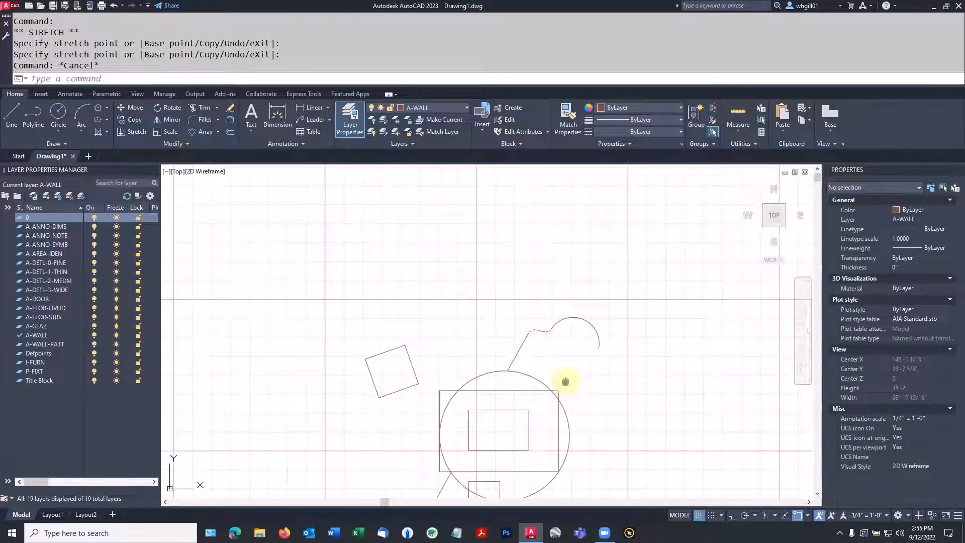
middle_click_drag(564, 381, 441, 312)
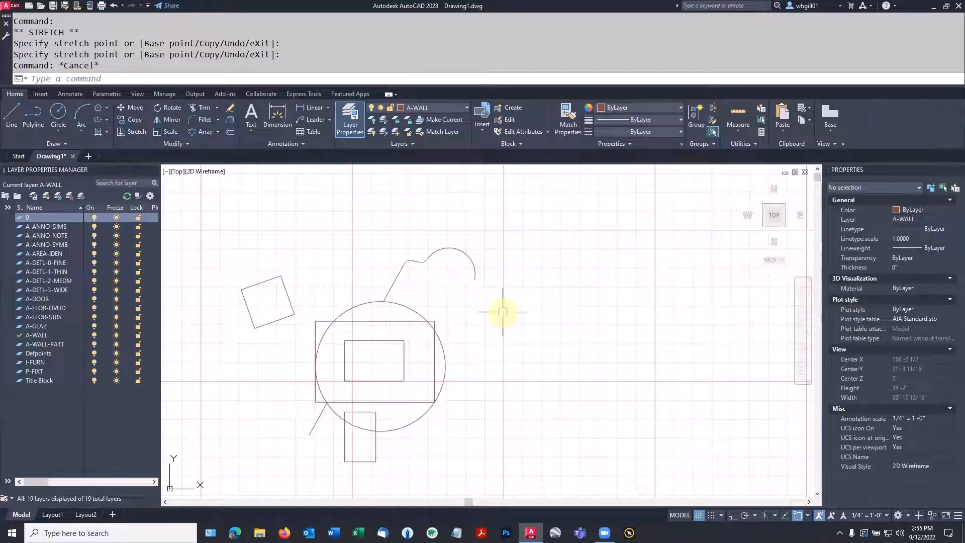
type("l")
key("space")
left_click(523, 337)
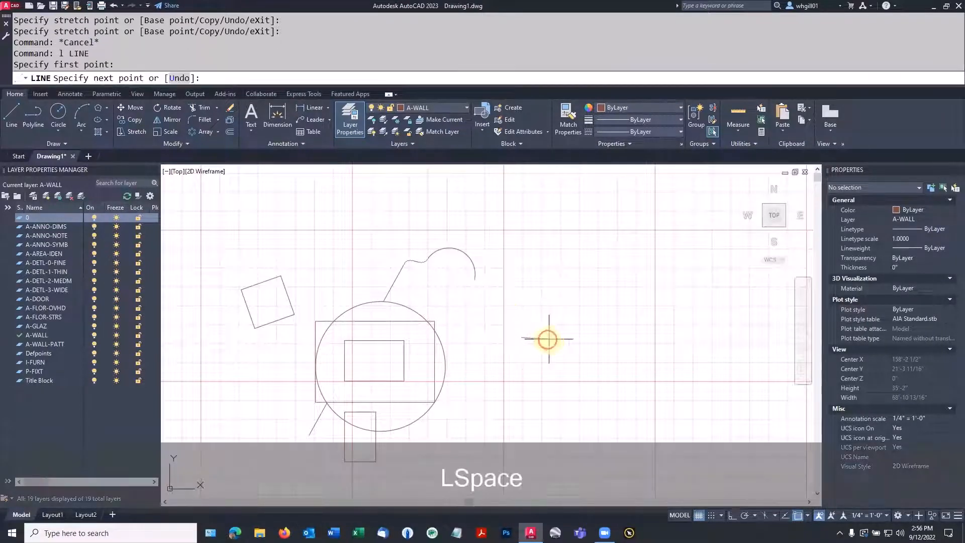
key("space")
Draw a large three-point arc from the new line's right end, bulging right and curving back above the line.
type("arc")
key("space")
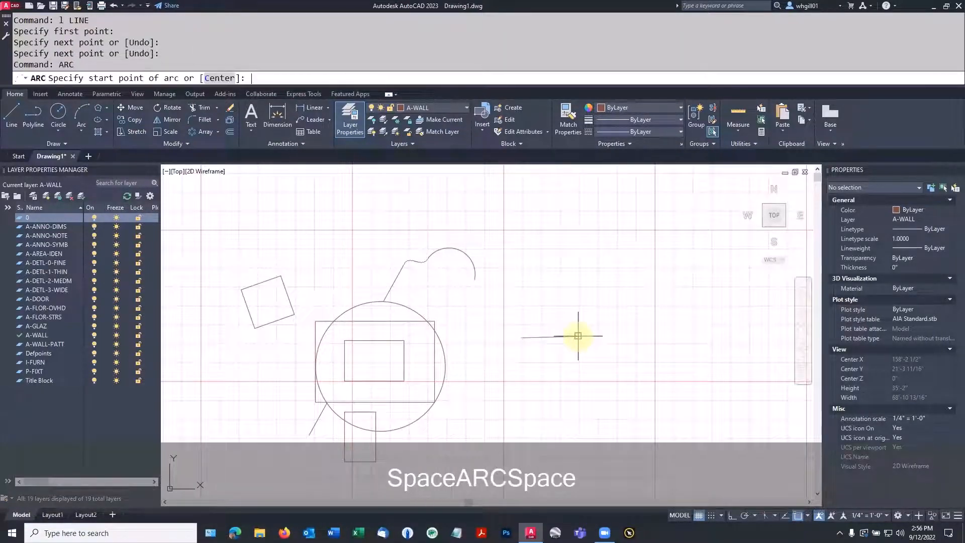
left_click(629, 297)
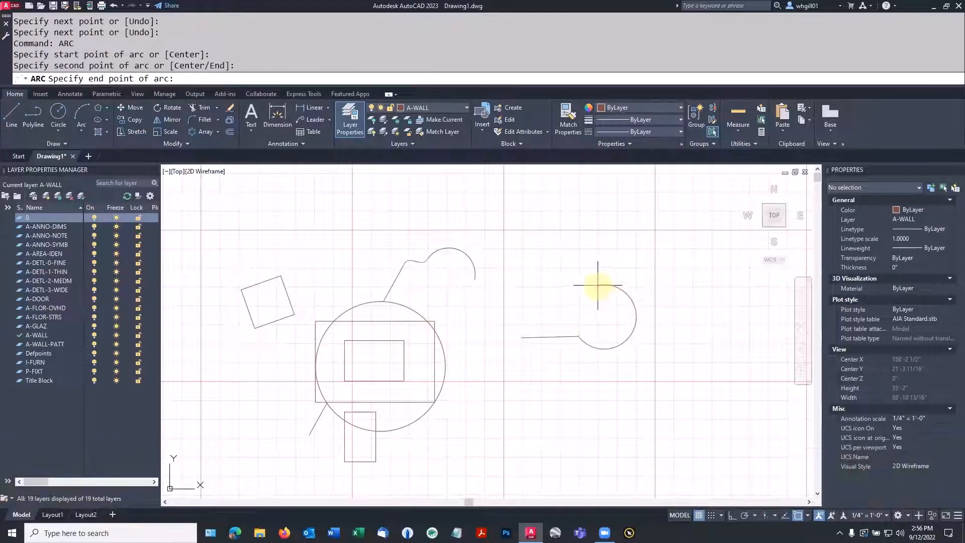
left_click(595, 288)
Draw a short, steep line upward from the arc's upper end.
type("l")
key("space")
left_click(595, 287)
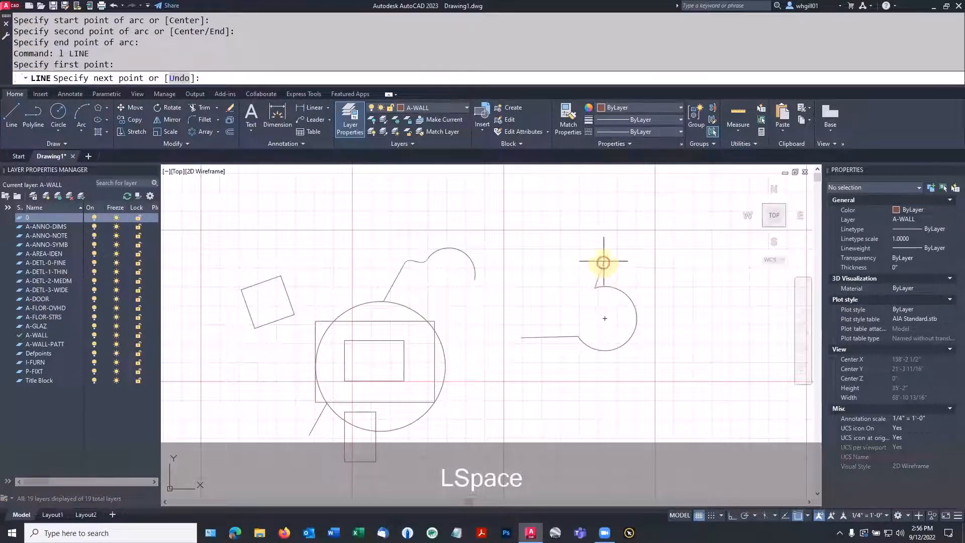
key("space")
key("Escape")
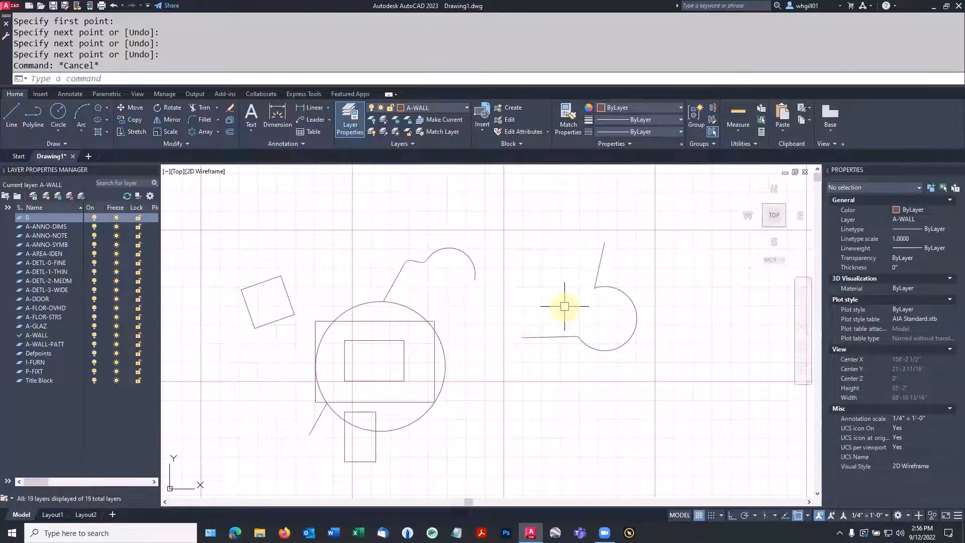
Join the near-horizontal line, the connected arc and the steep upper line into one polyline.
left_click(274, 186)
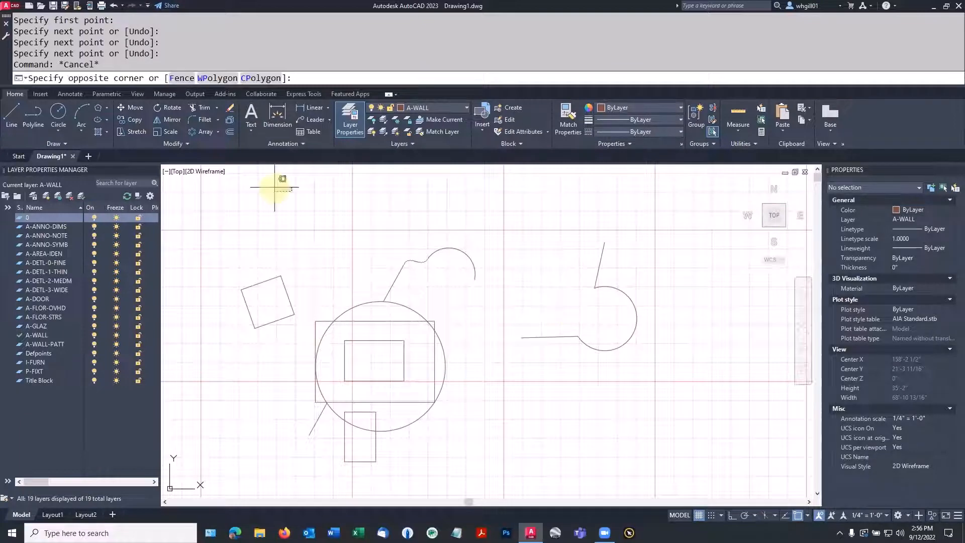
key("Escape")
type("JOIN")
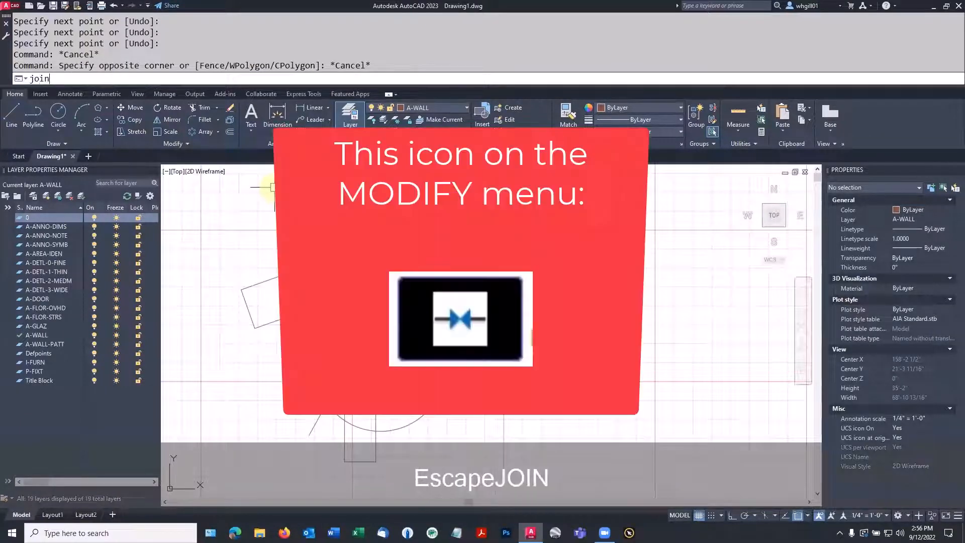
key("Return")
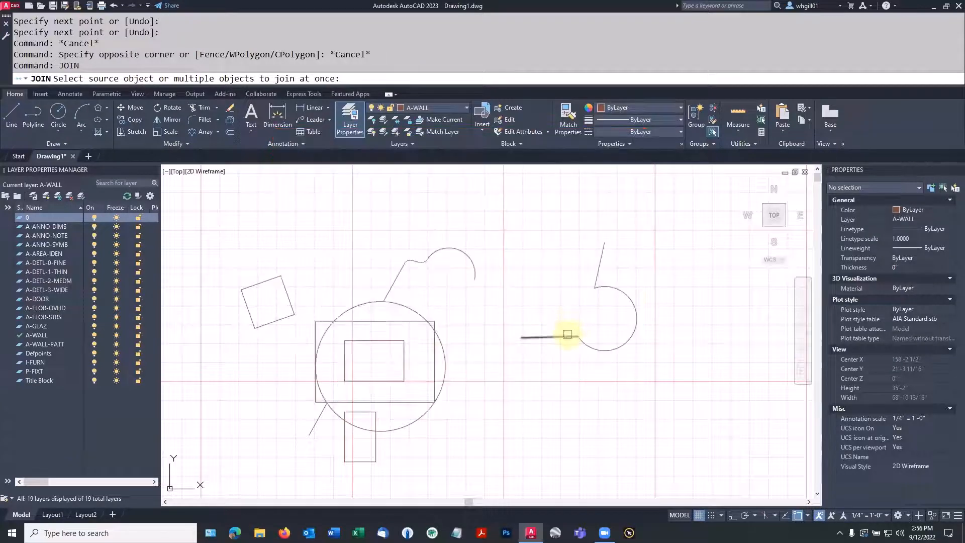
left_click(568, 337)
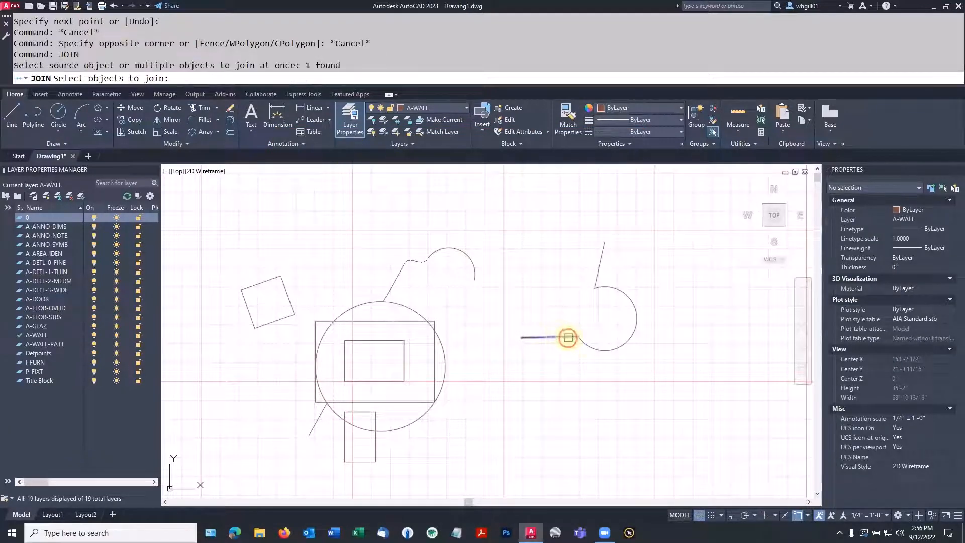
left_click(578, 338)
left_click(597, 267)
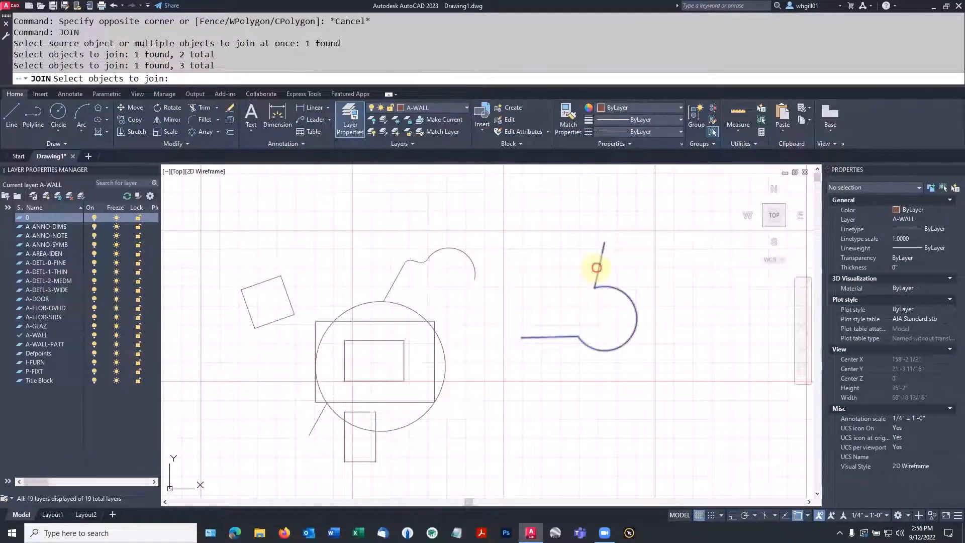
key("Return")
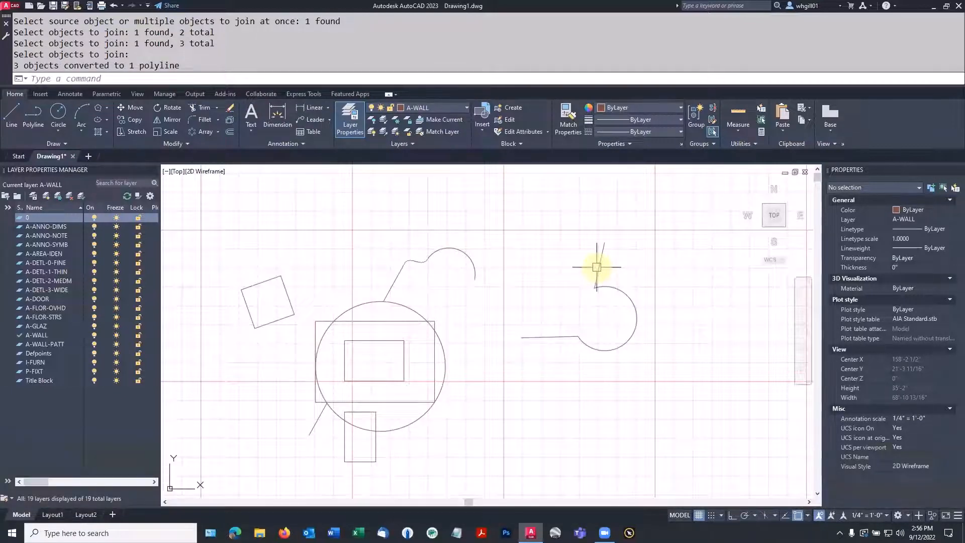
Move the joined polyline a short distance up and to the right in the drawing.
left_click(596, 276)
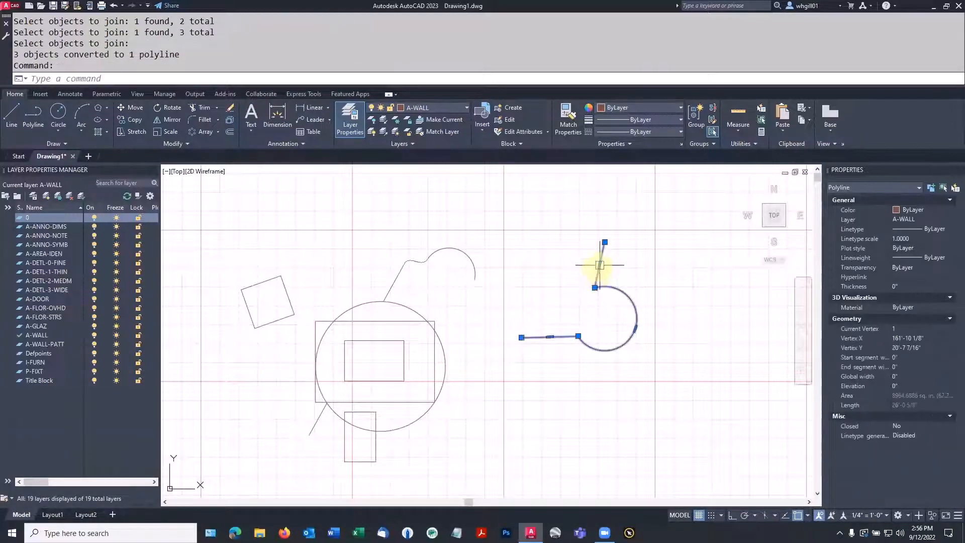
mouse_move(604, 241)
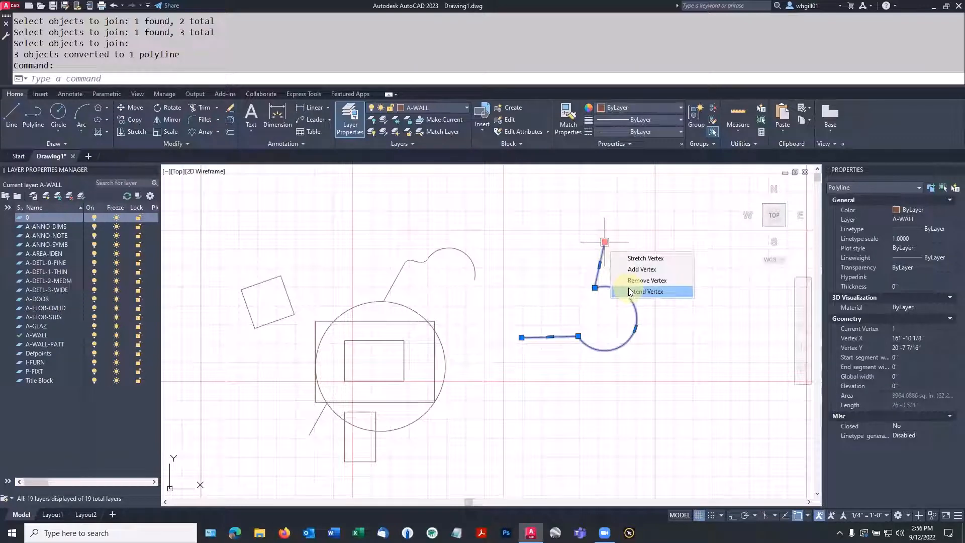
key("1")
key("Escape")
key("Escape")
type("m")
key("space")
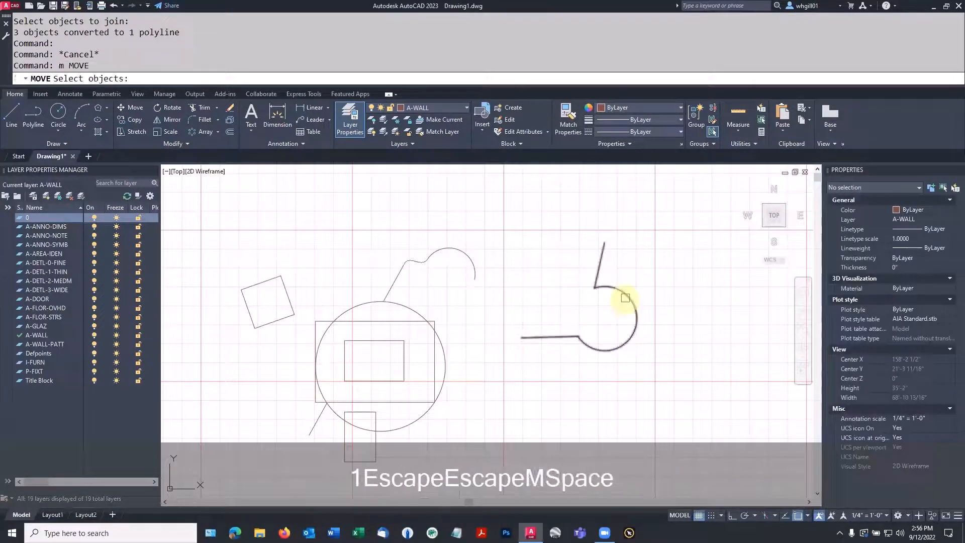
left_click(626, 297)
key("space")
left_click(623, 299)
left_click(670, 257)
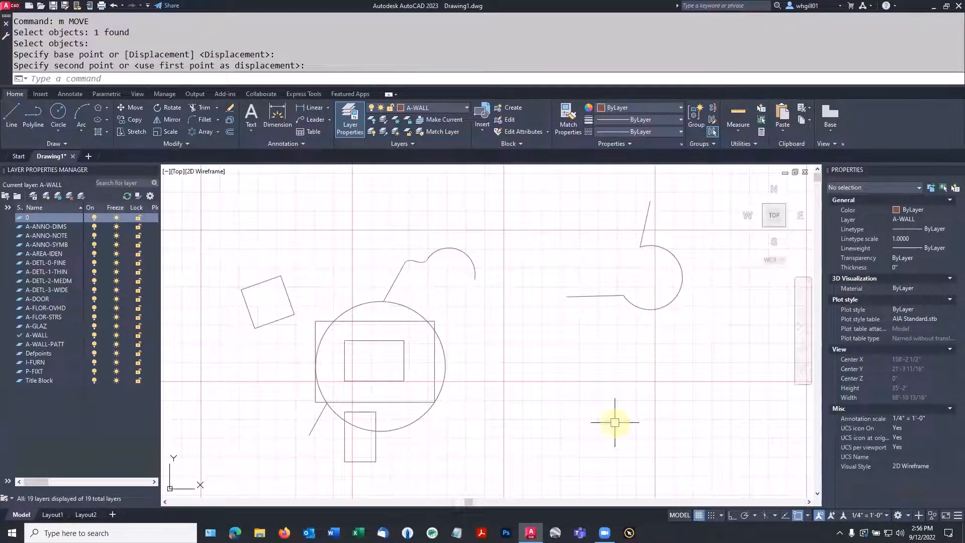
Explode the joined polyline into its separate lines and arc.
scroll(592, 402, "down", 4)
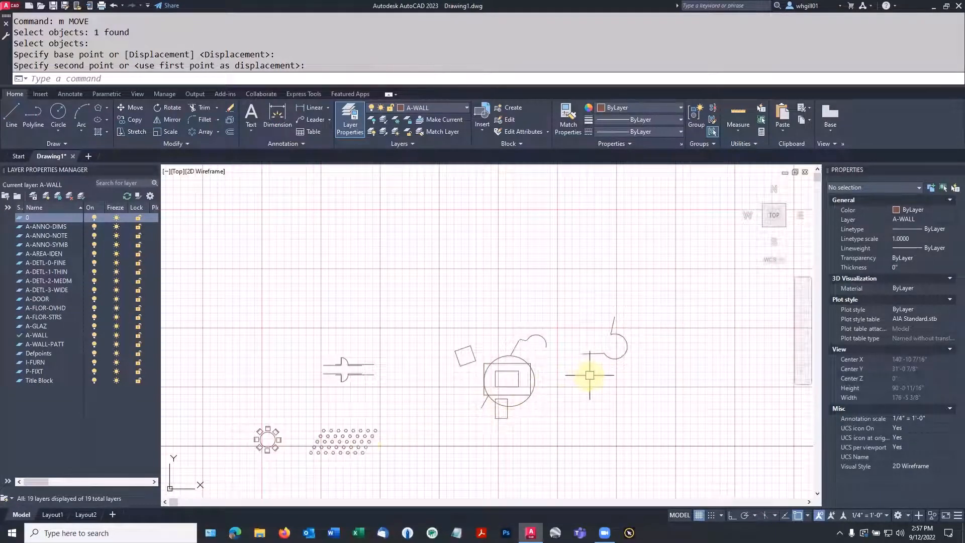
type("explode")
key("Return")
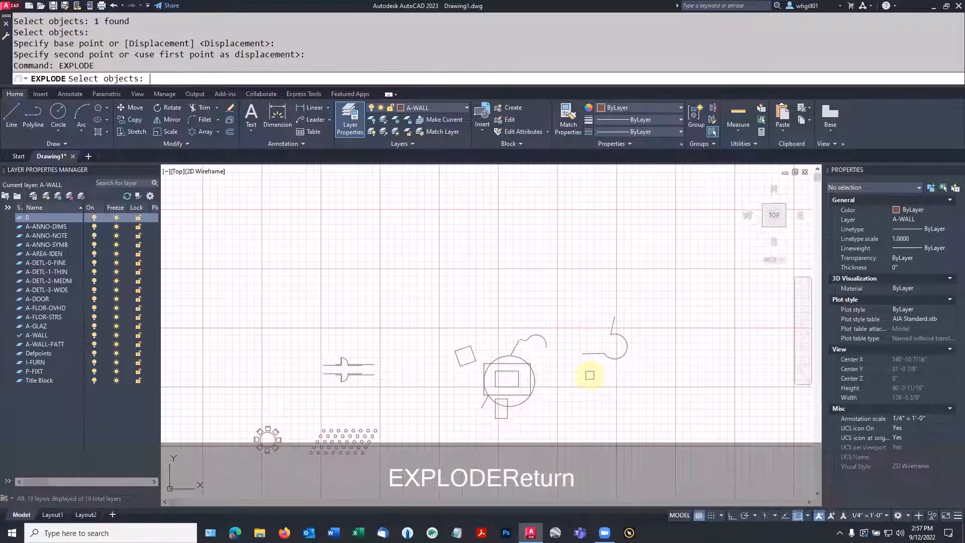
left_click(186, 143)
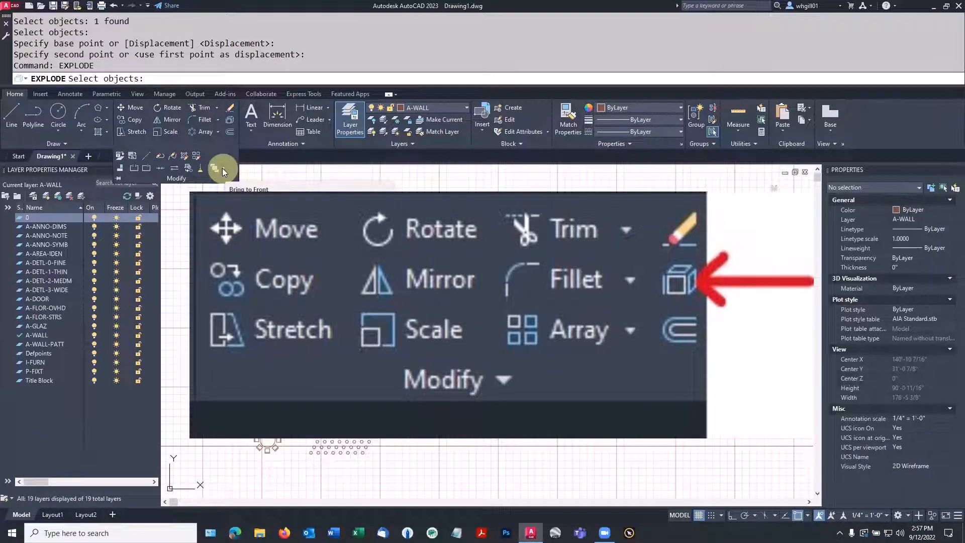
key("space")
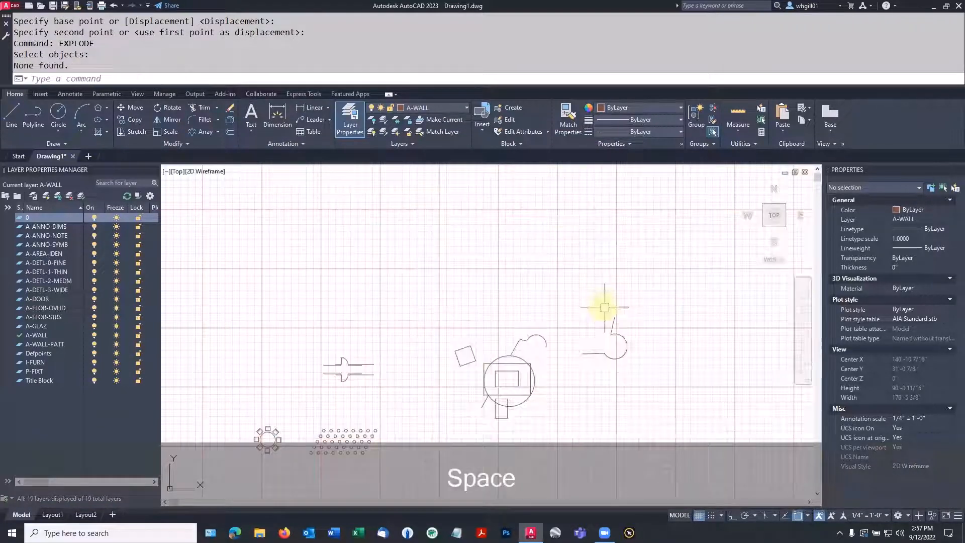
key("space")
left_click(612, 328)
key("space")
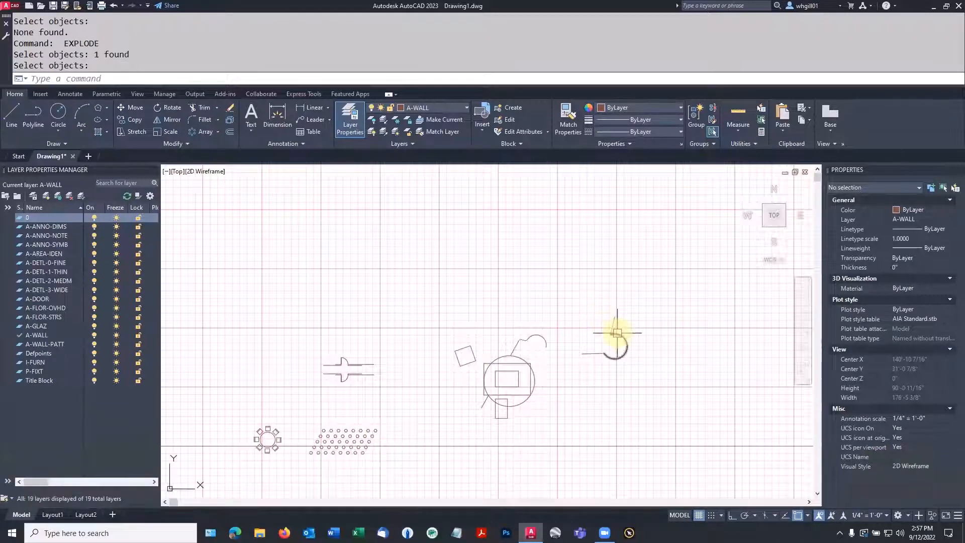
Explode the hexagon array into individual hexagons.
scroll(382, 432, "up", 5)
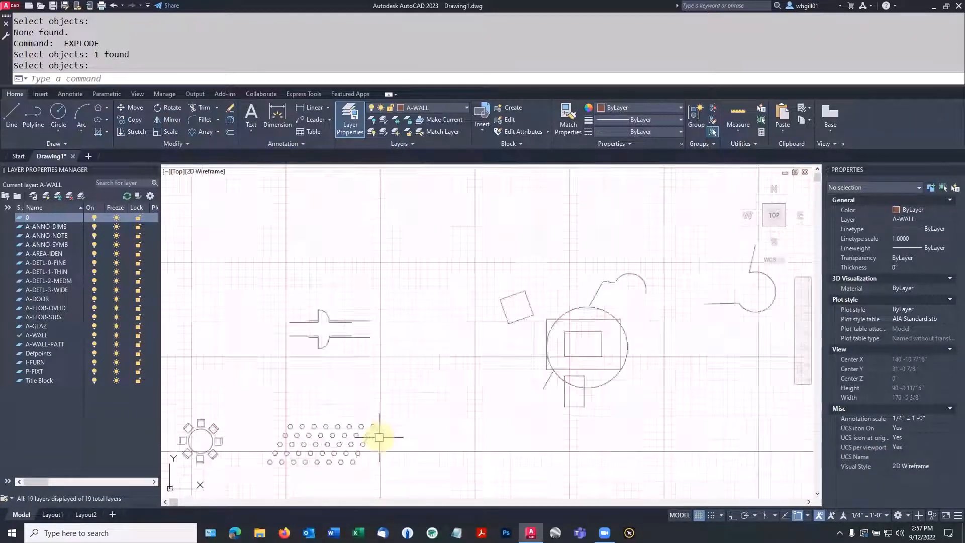
middle_click_drag(395, 428, 442, 392)
key("space")
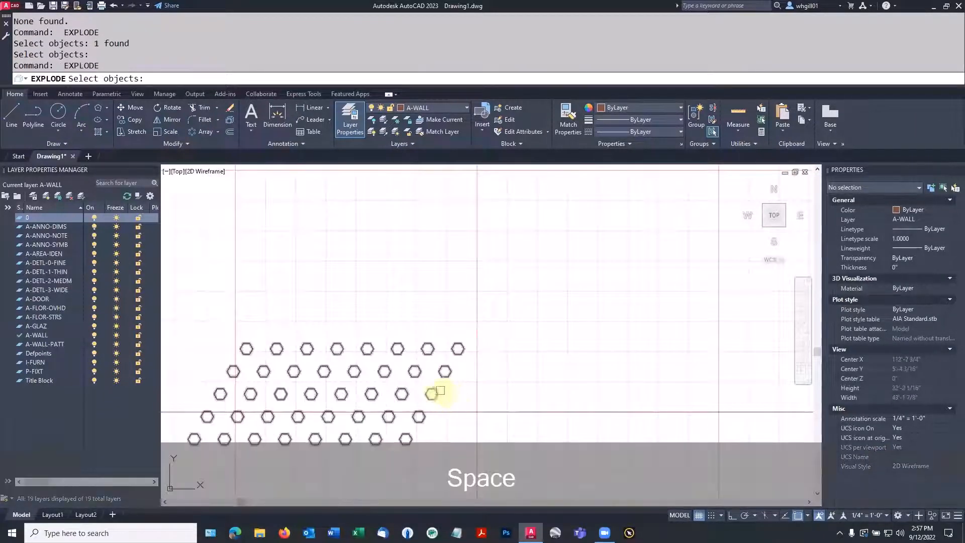
left_click(446, 368)
key("space")
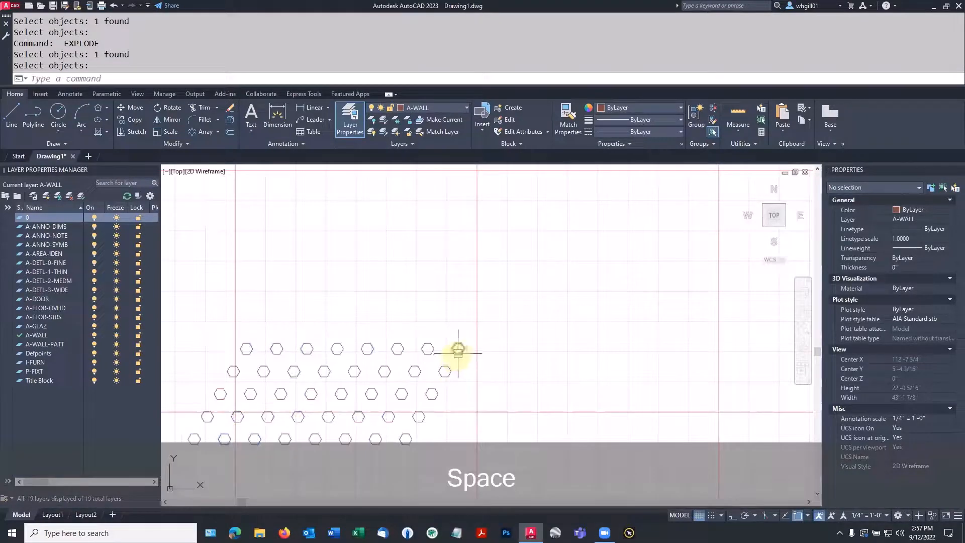
Erase one single hexagon near the upper-right corner of the exploded array.
left_click(456, 349)
left_click(473, 318)
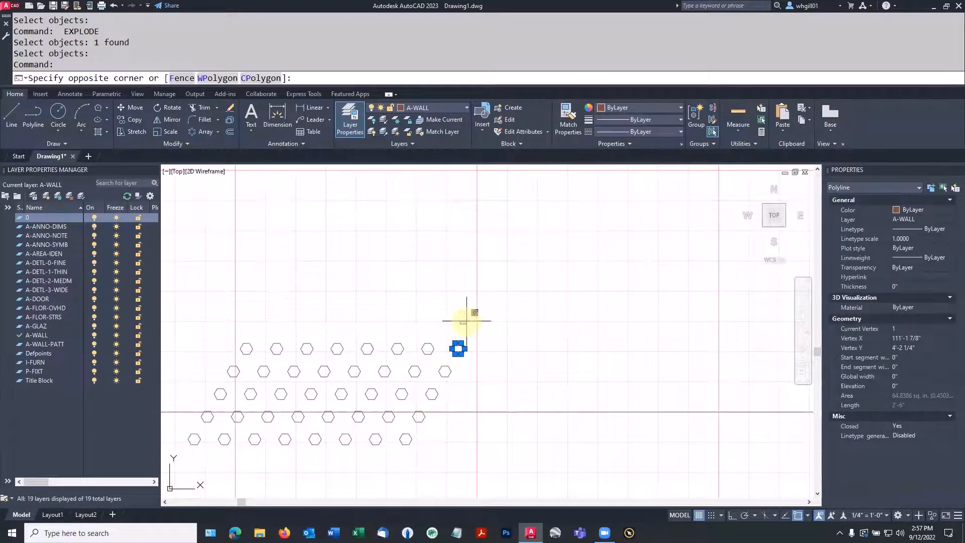
key("Escape")
left_click(414, 371)
key("BackSpace")
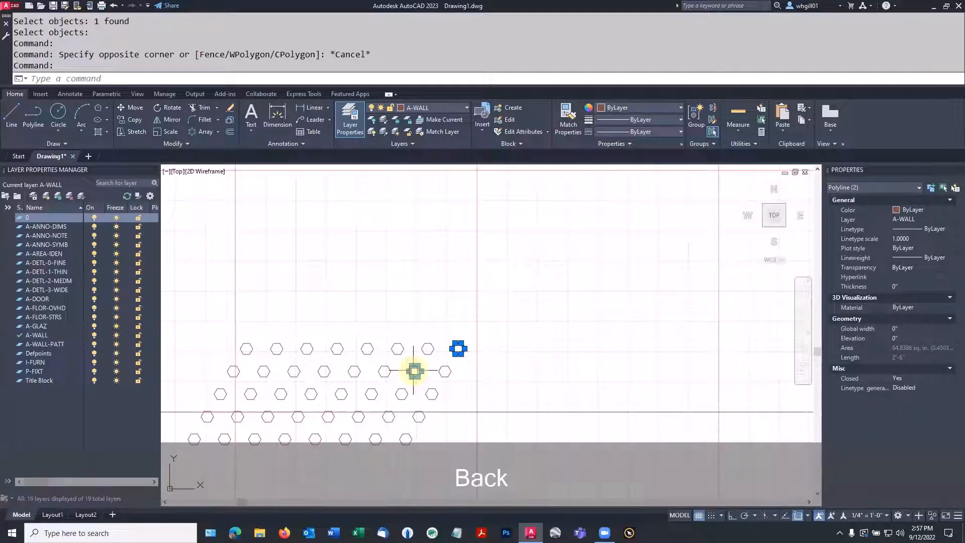
key("Escape")
key("Escape")
key("e")
key("space")
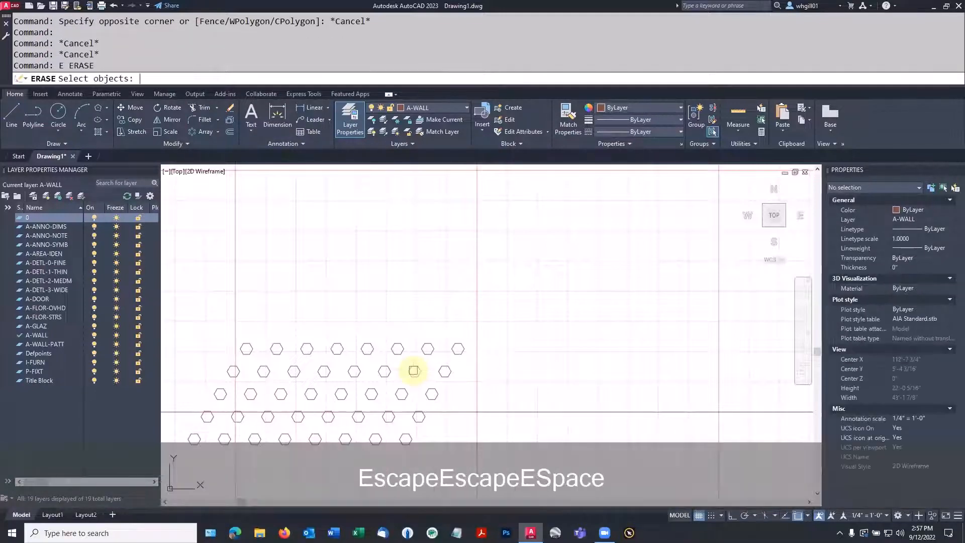
left_click(421, 358)
key("space")
scroll(421, 358, "down", 4)
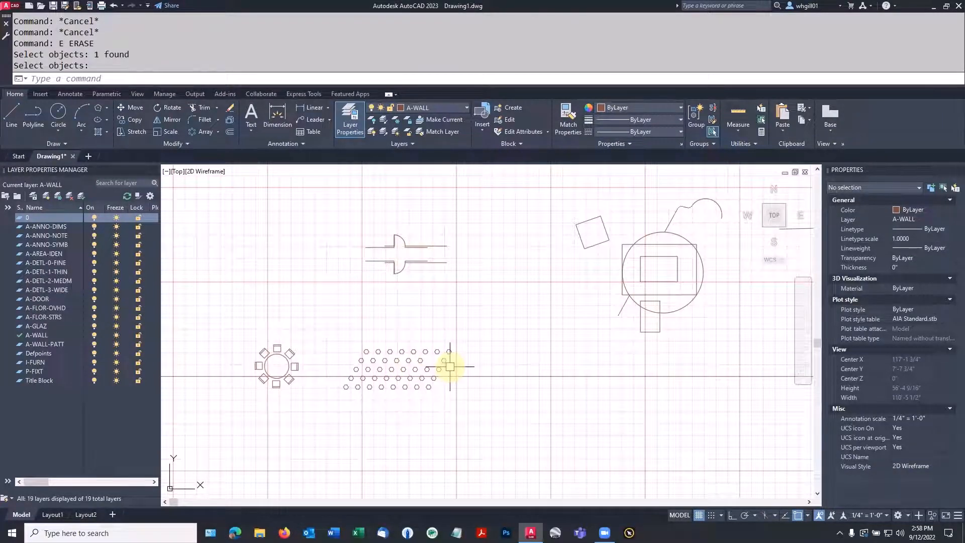
scroll(577, 316, "up", 5)
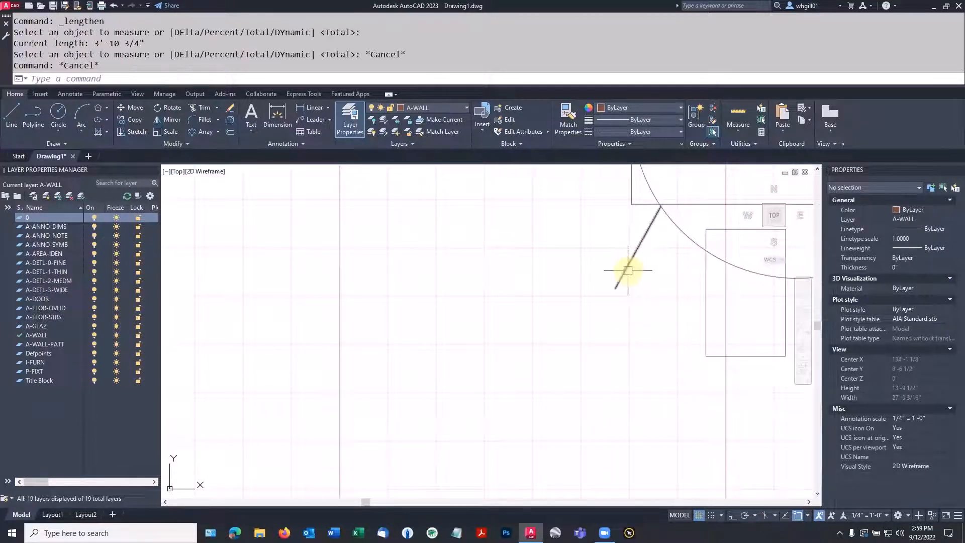
left_click(625, 269)
left_click(615, 288)
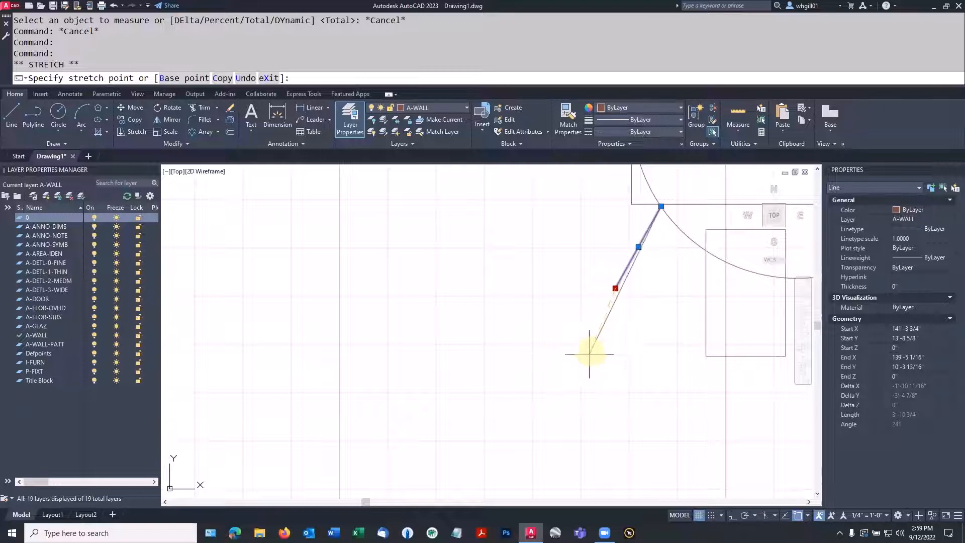
key("Escape")
left_click(633, 308)
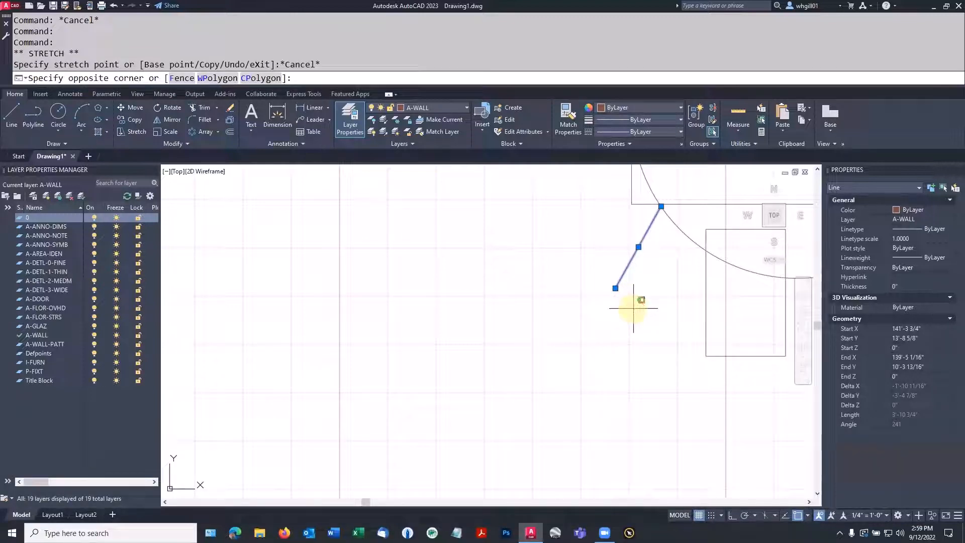
key("Escape")
key("Escape")
key("Escape")
Lengthen the slanted line at the circle's lower left with the Dynamic option, extending its free end farther down and to the left.
type("len")
key("Return")
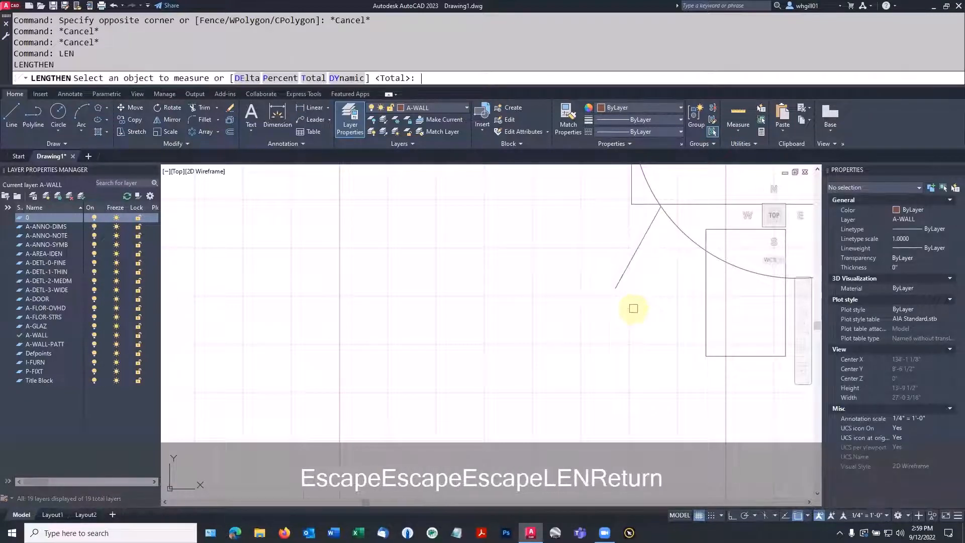
left_click(626, 269)
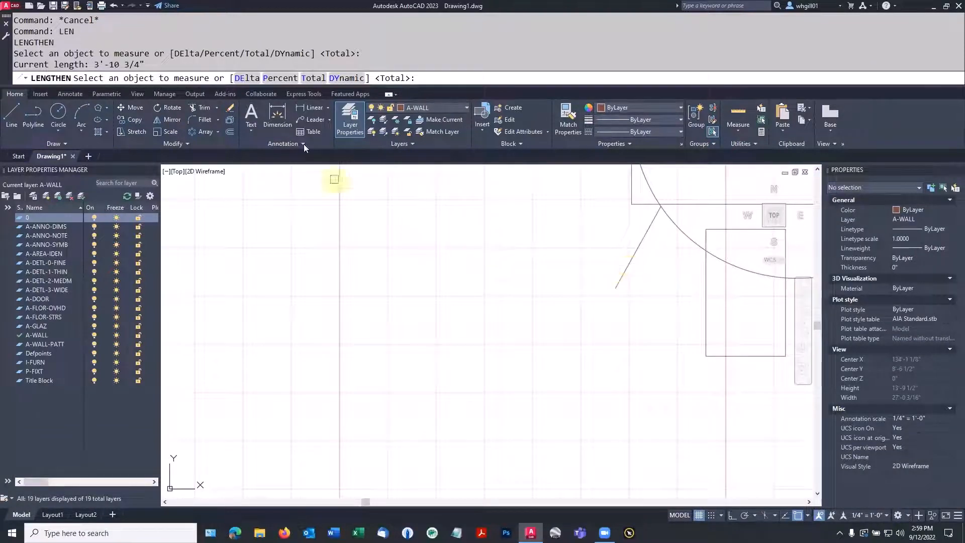
left_click(247, 79)
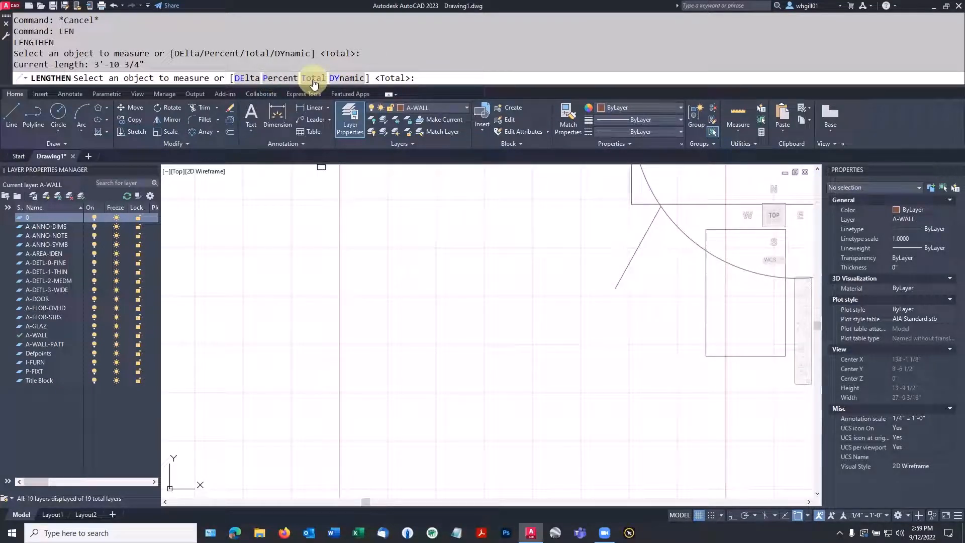
left_click(346, 79)
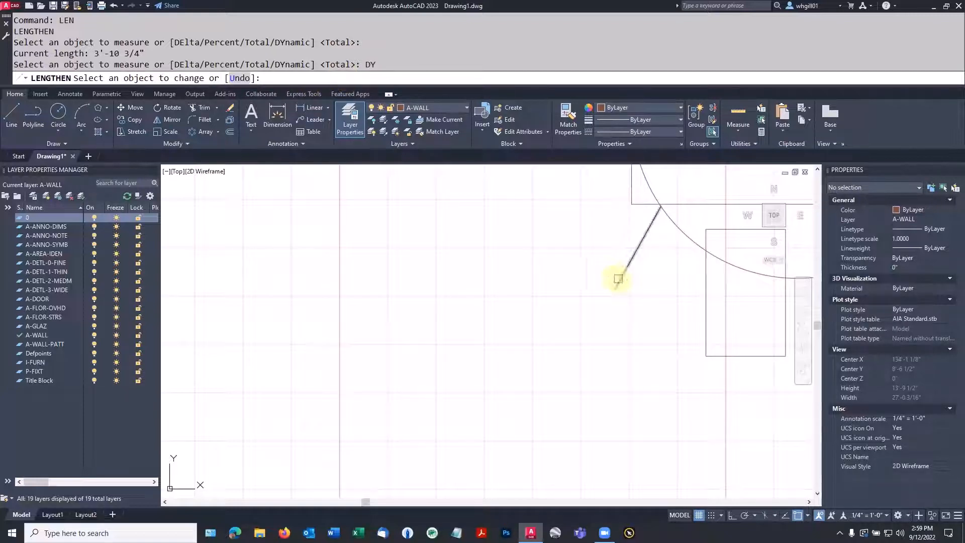
left_click(618, 279)
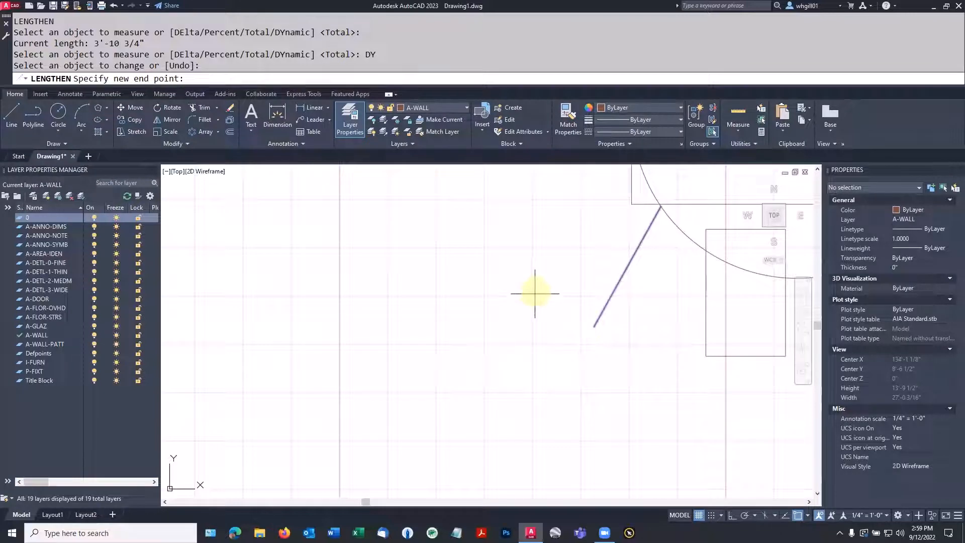
left_click(418, 381)
scroll(418, 380, "down", 5)
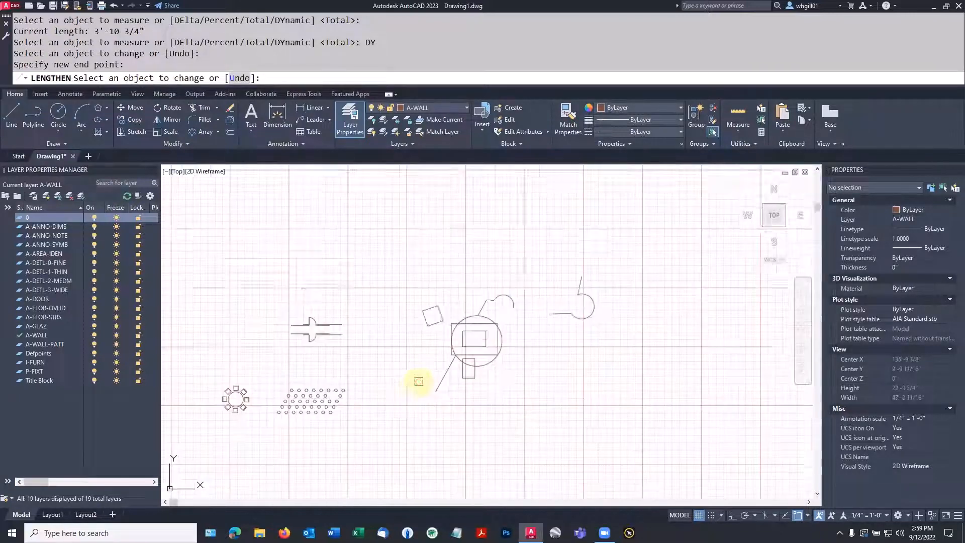